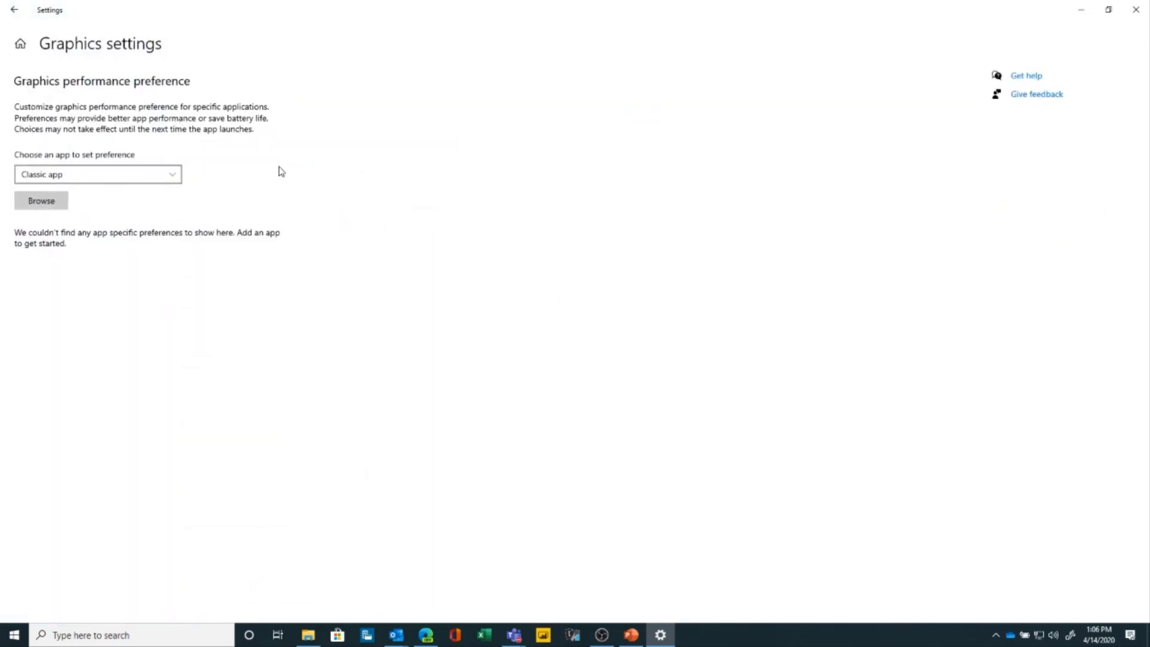
Step: Switch to OBS Studio and add a visible Display Capture source named Desktop to the scene
click(602, 634)
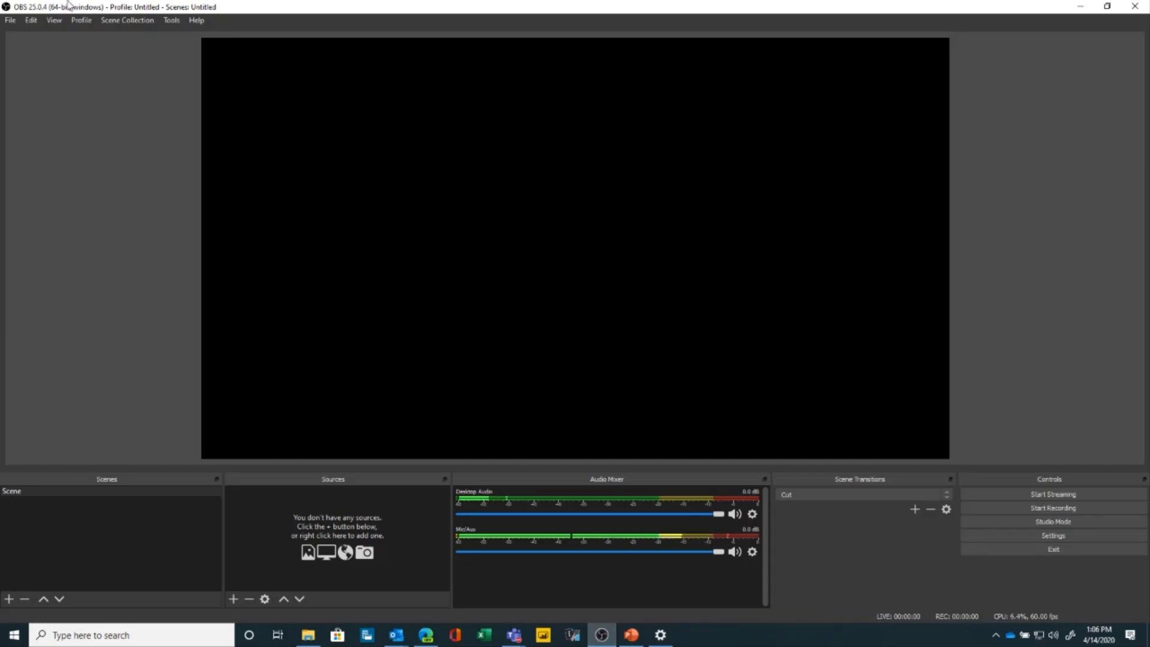
click(234, 599)
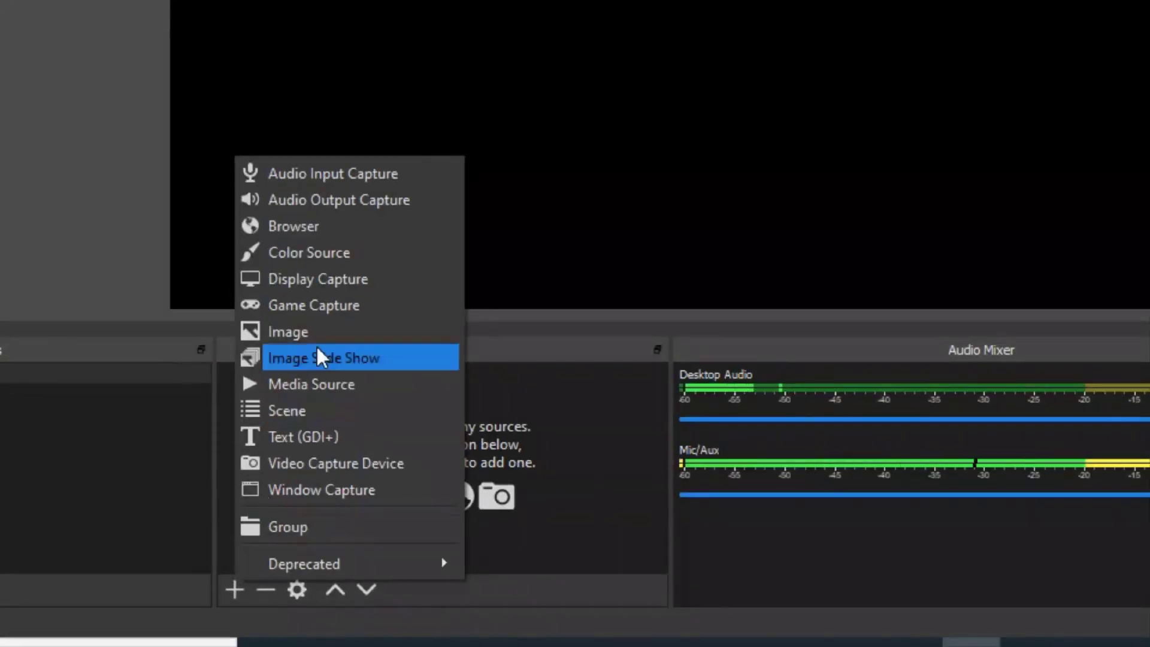
click(352, 283)
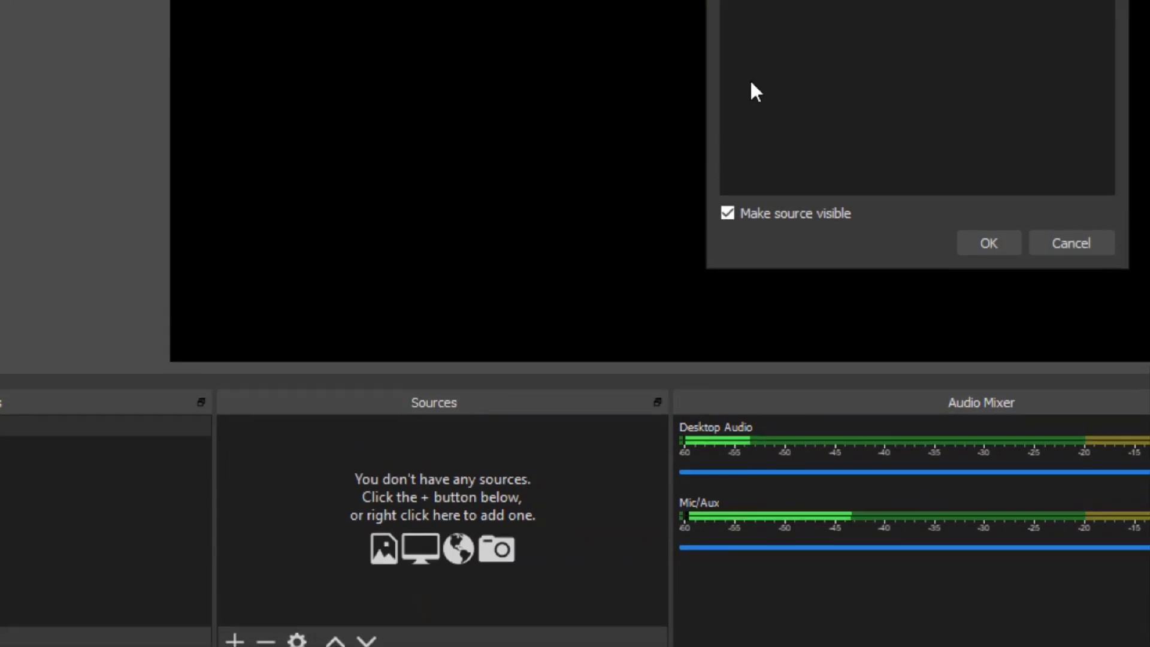
text(Desktop)
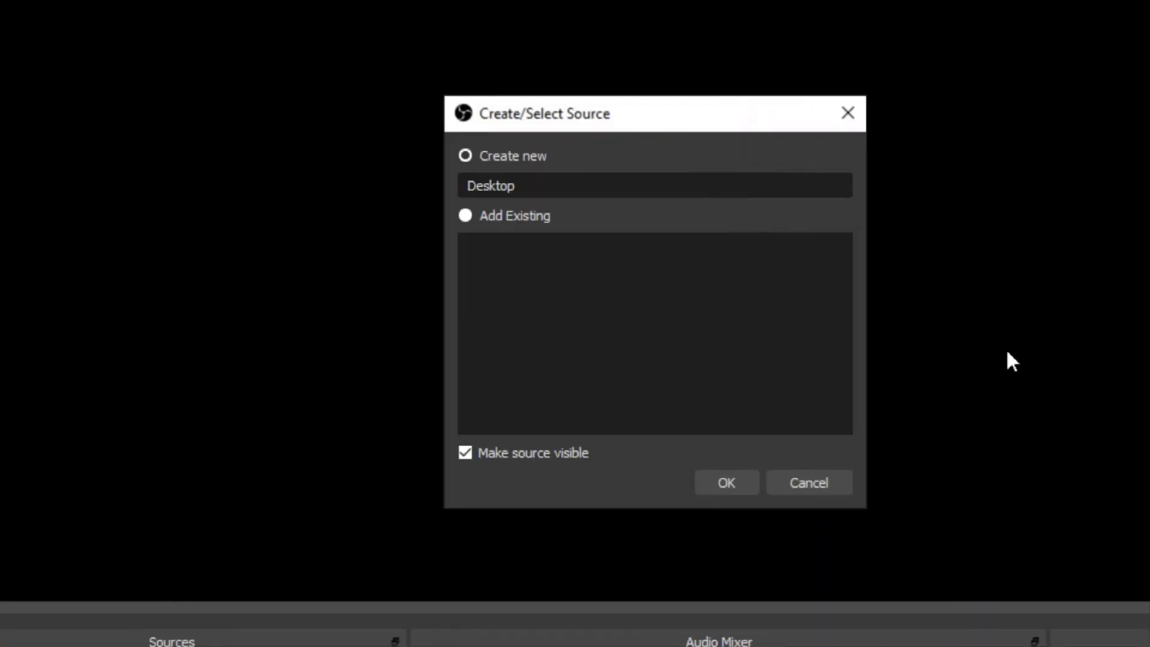
click(739, 481)
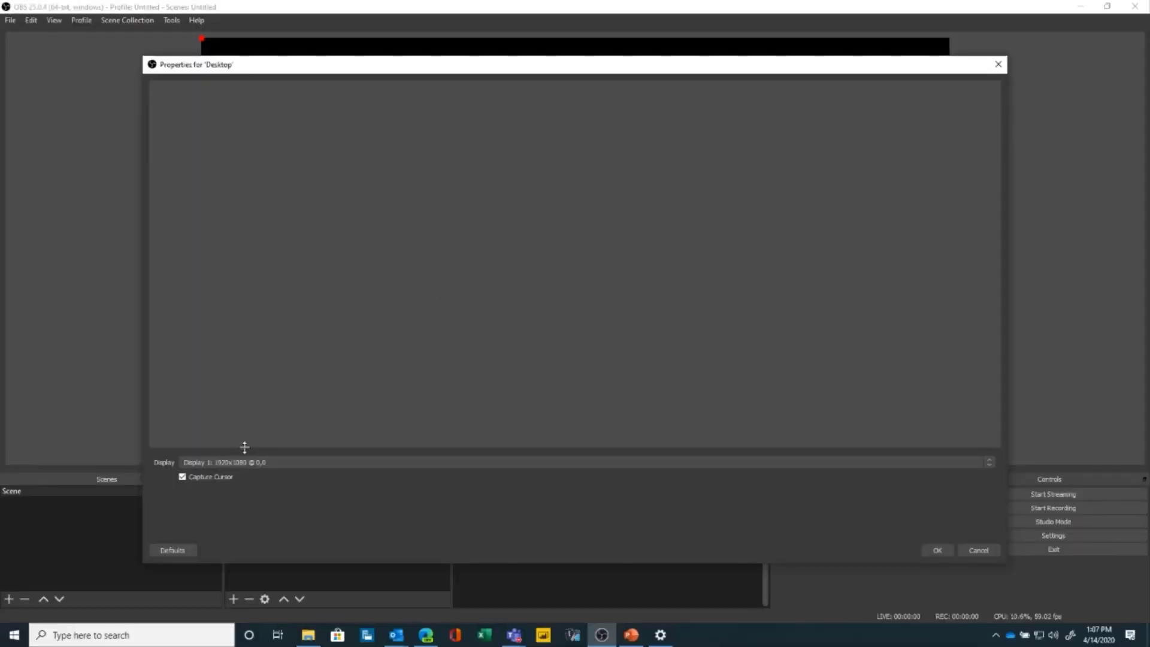
Step: Review the available display choices in the Desktop source's properties and close them without saving
click(255, 464)
click(255, 477)
click(267, 465)
click(276, 478)
click(979, 550)
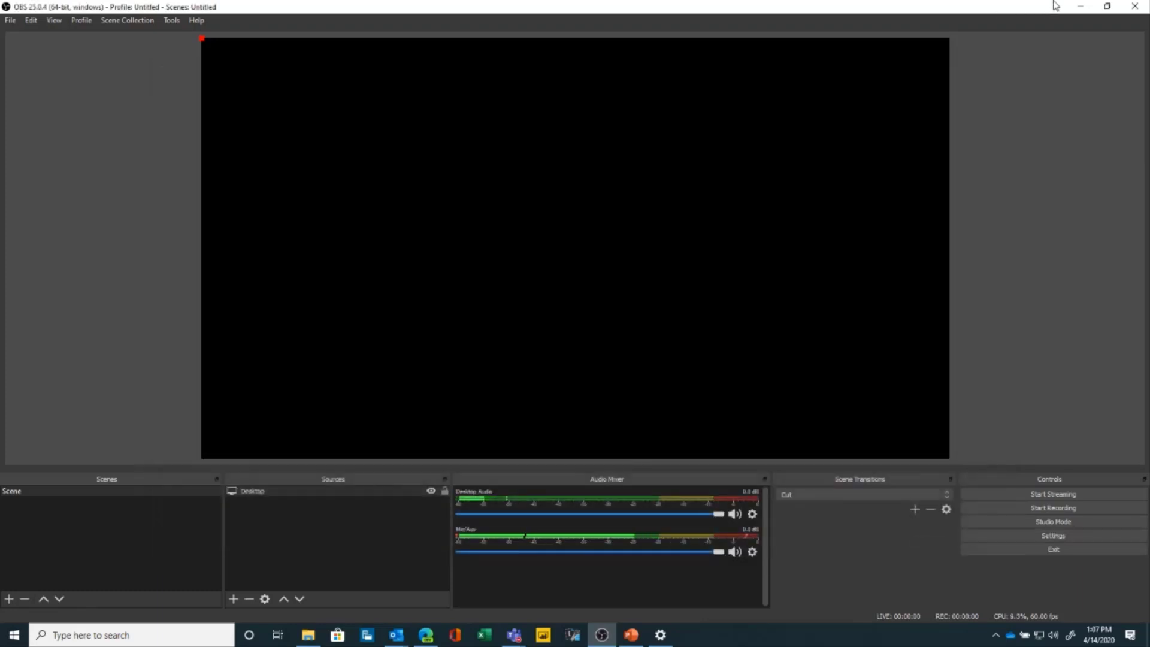
Step: Return to the Windows desktop and open the file location of the OBS Studio shortcut
click(1080, 7)
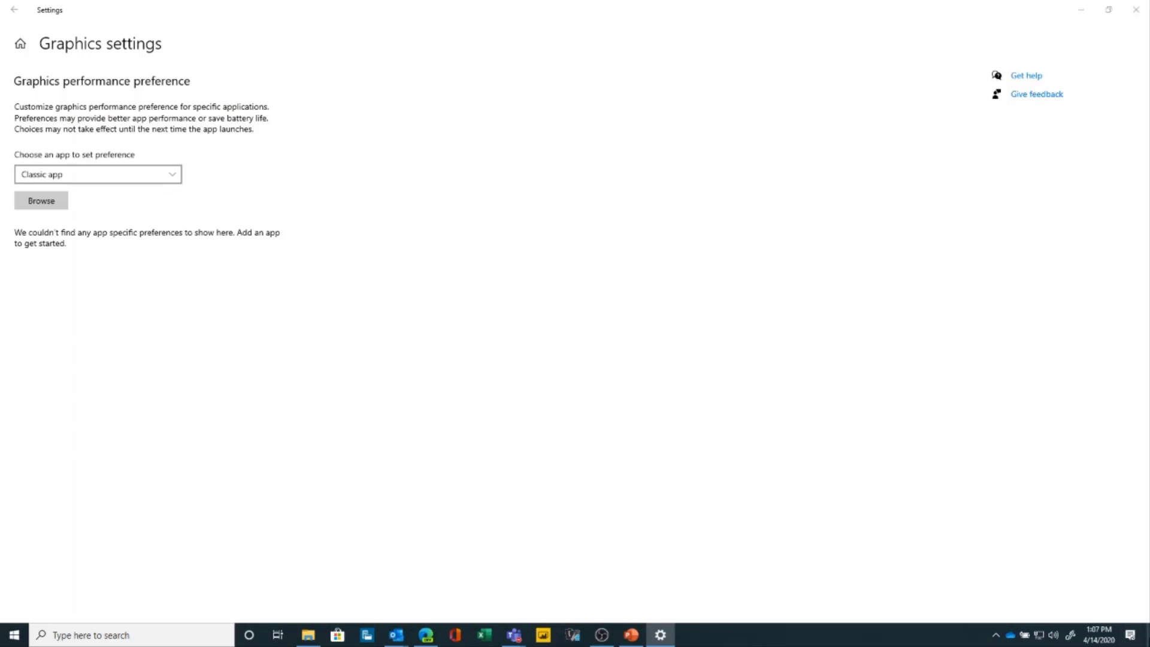
key(super+d)
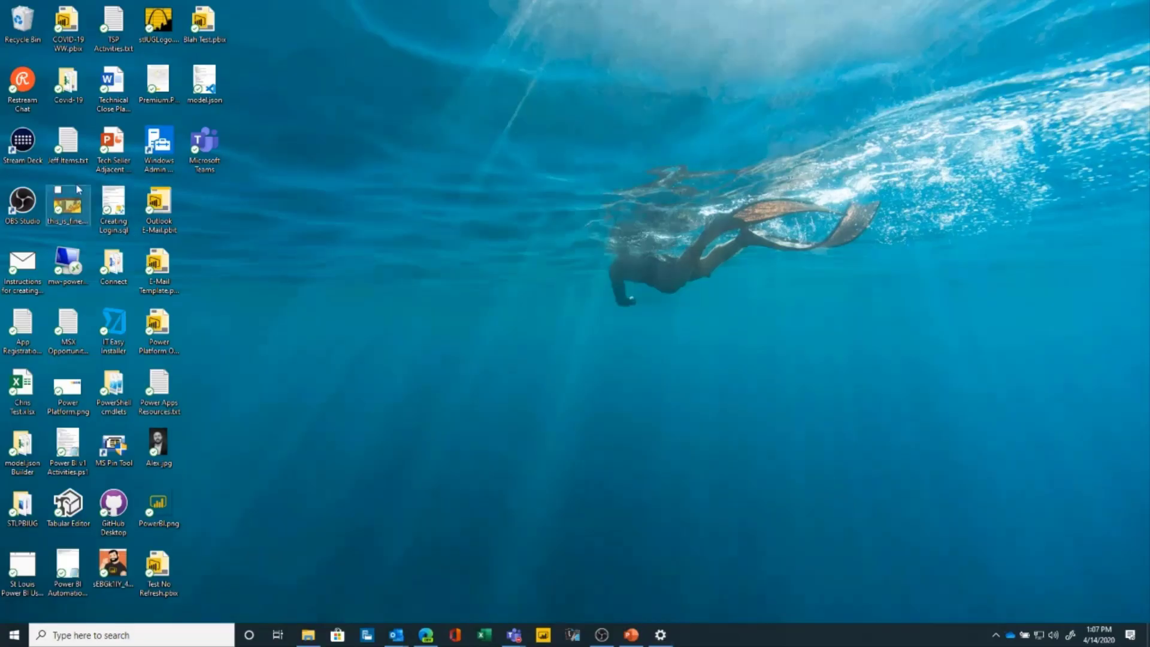
right_click(22, 204)
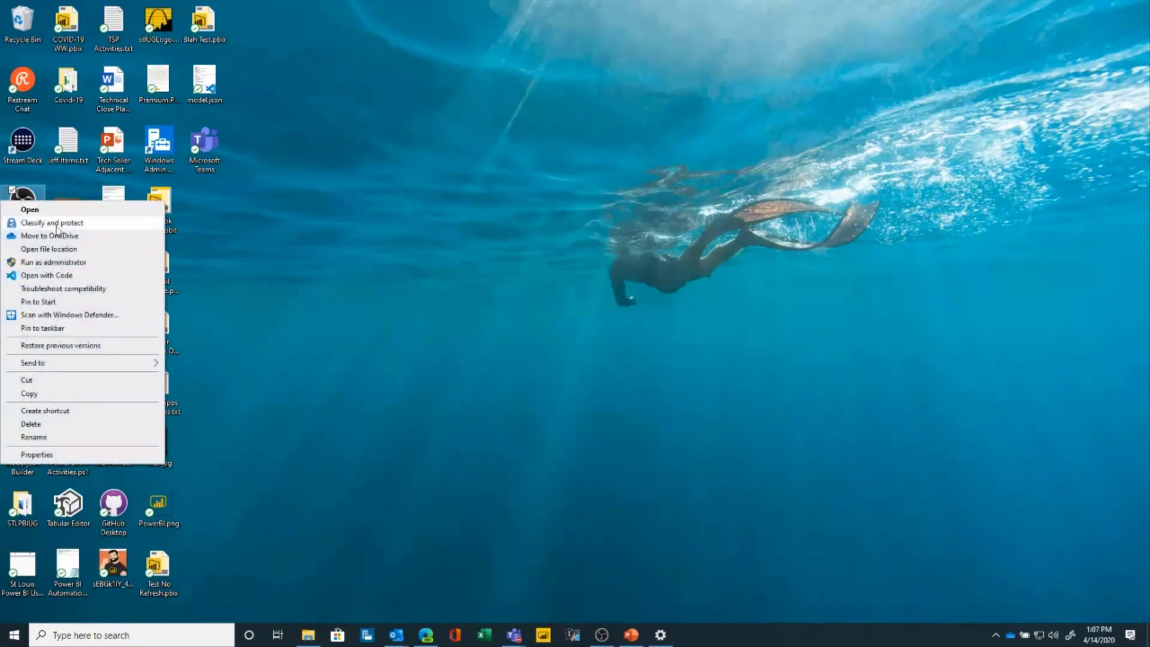
click(75, 249)
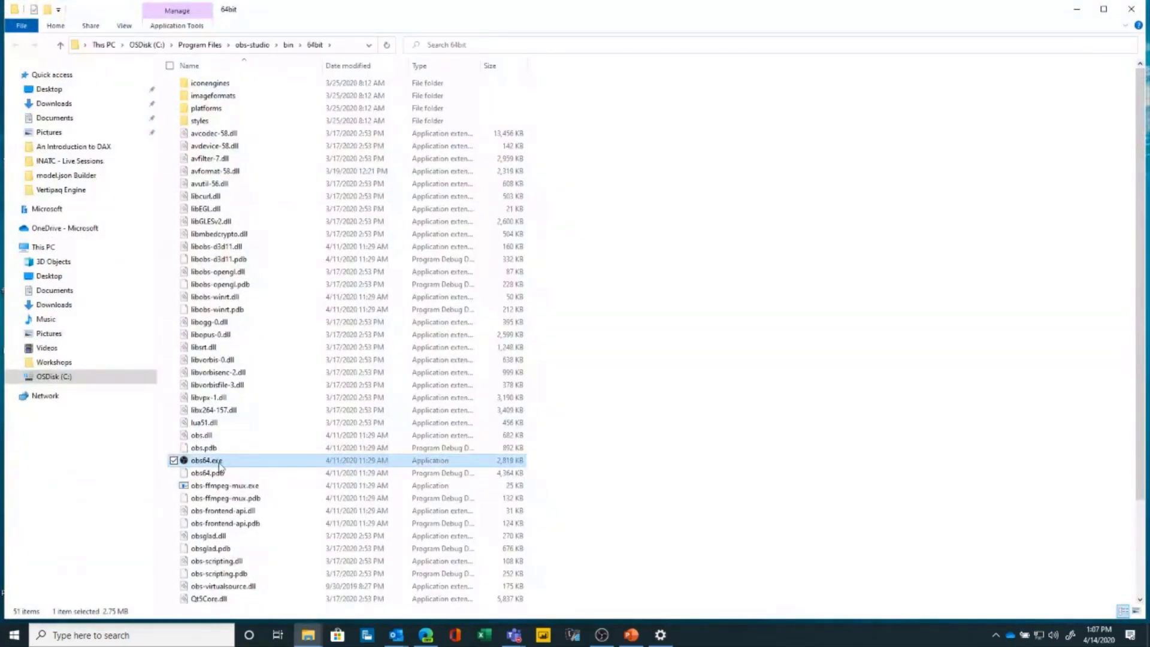
Step: Open the file properties of obs64.exe and select its full location path
right_click(220, 466)
click(204, 454)
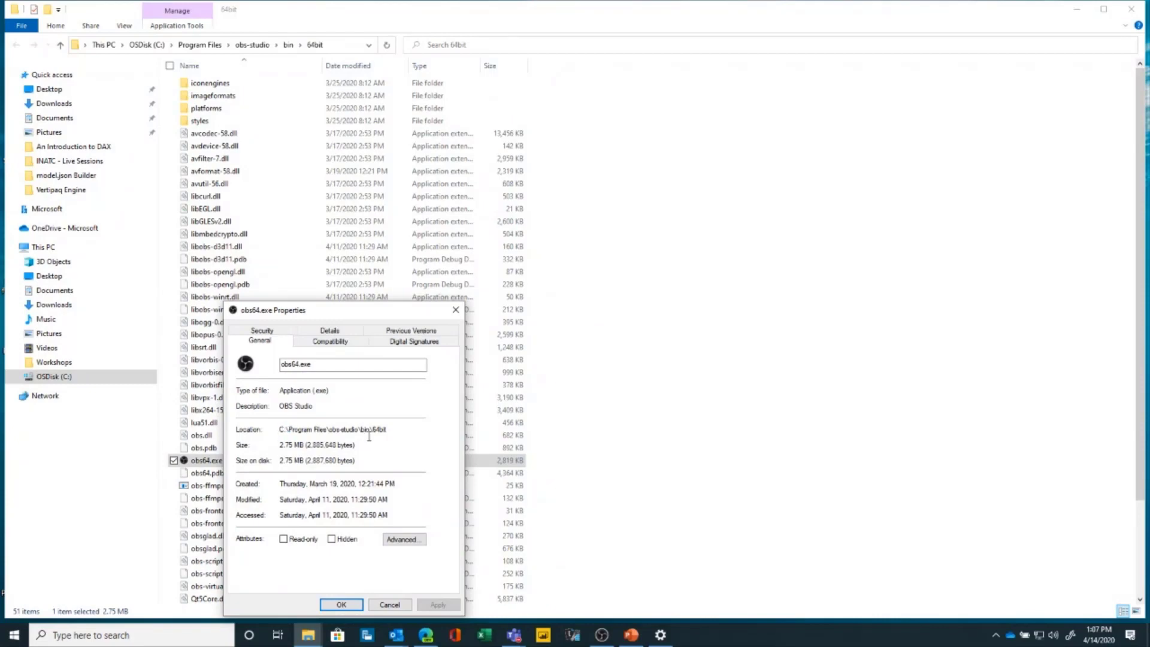
drag(388, 431, 279, 430)
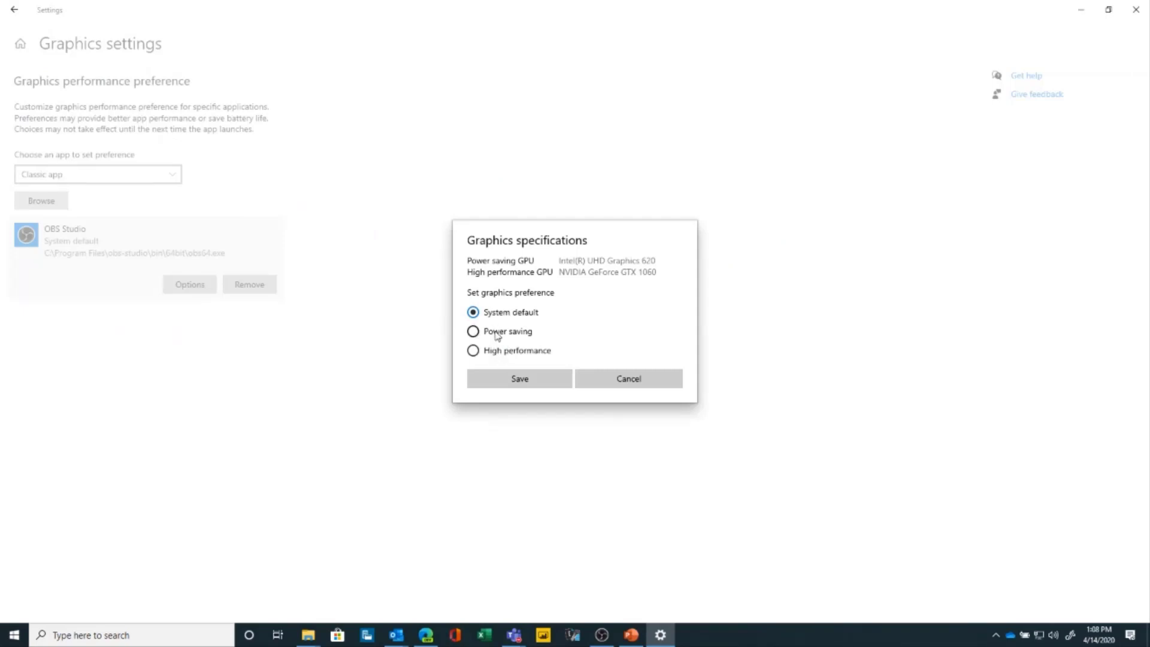
Step: Save Power saving as the Windows graphics preference for OBS Studio
click(496, 336)
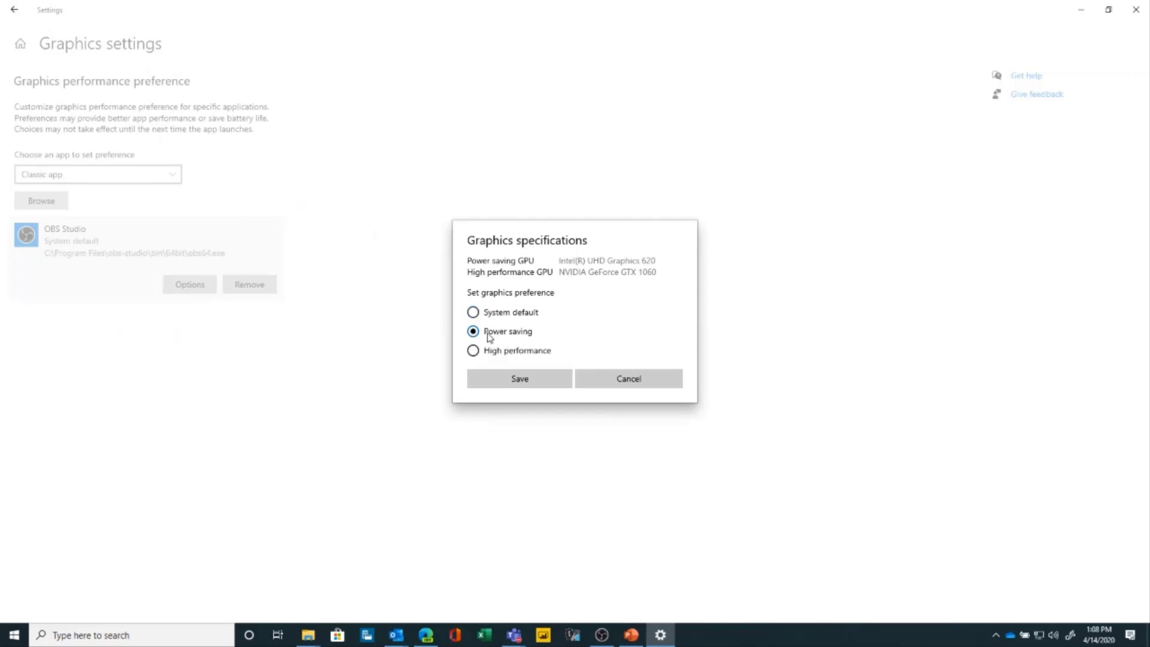
click(503, 380)
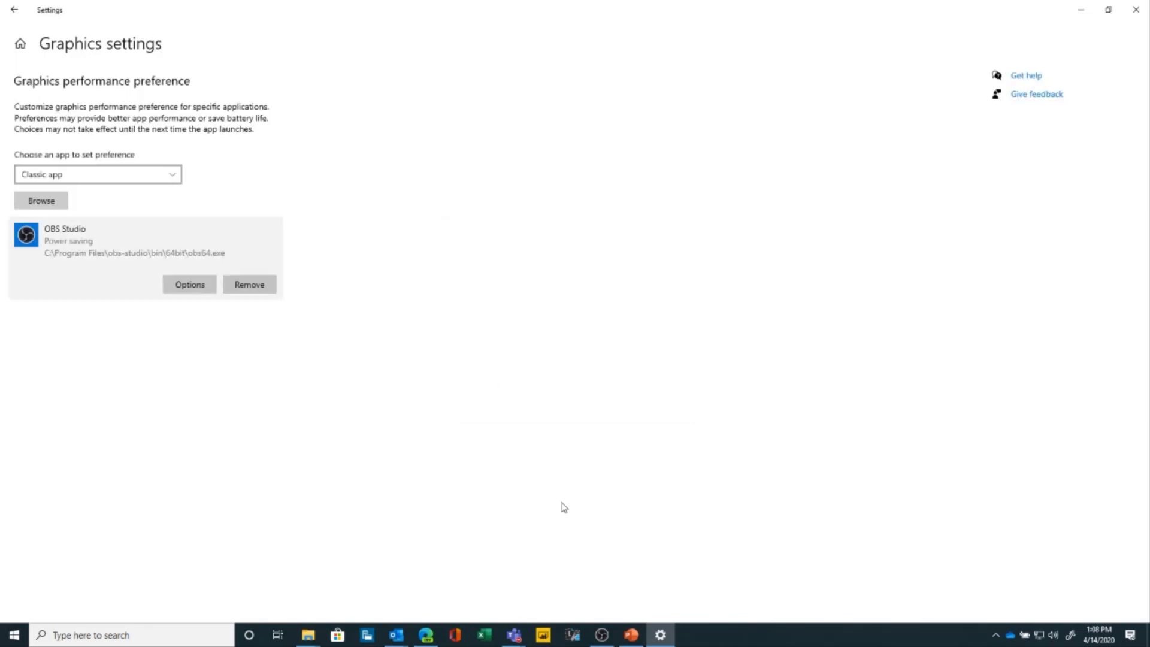
Step: Switch to OBS Studio and check the Desktop source's preview in its properties
click(603, 635)
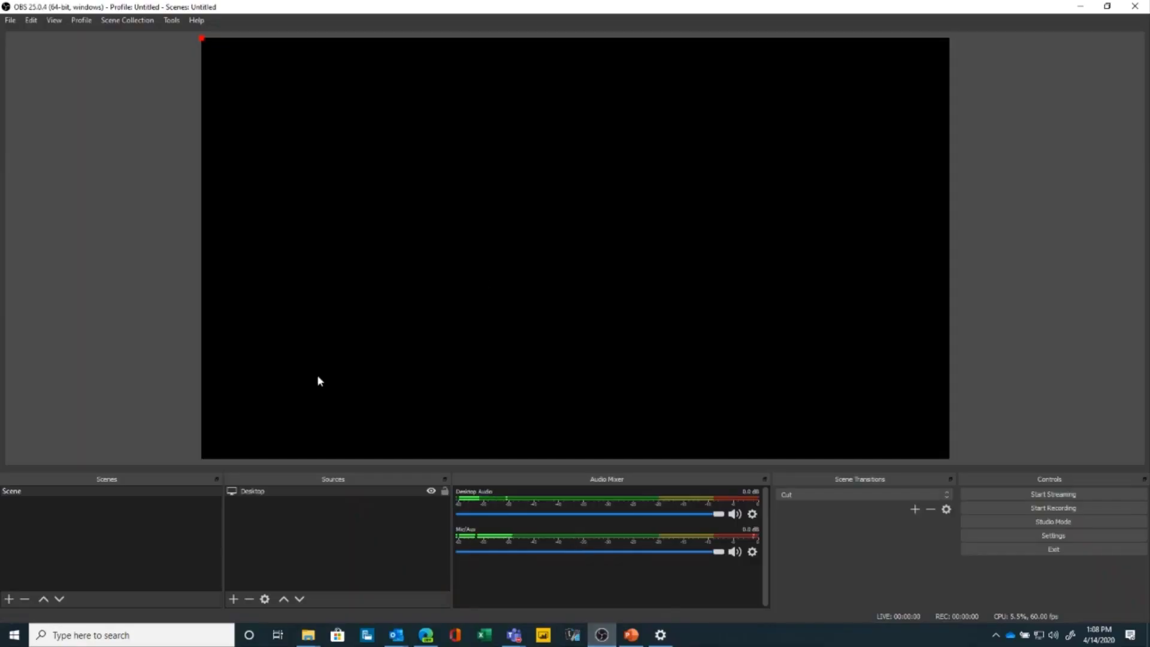
double_click(303, 490)
click(998, 64)
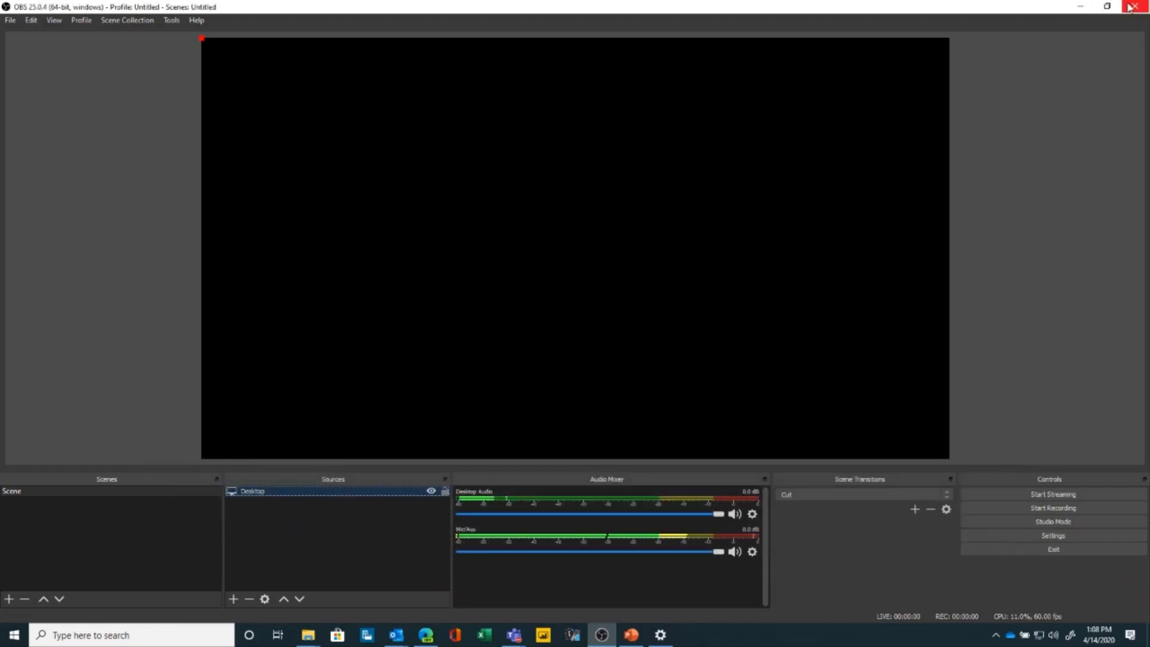
Step: Close OBS Studio and relaunch it by searching Windows for "obs"
click(1131, 7)
click(81, 635)
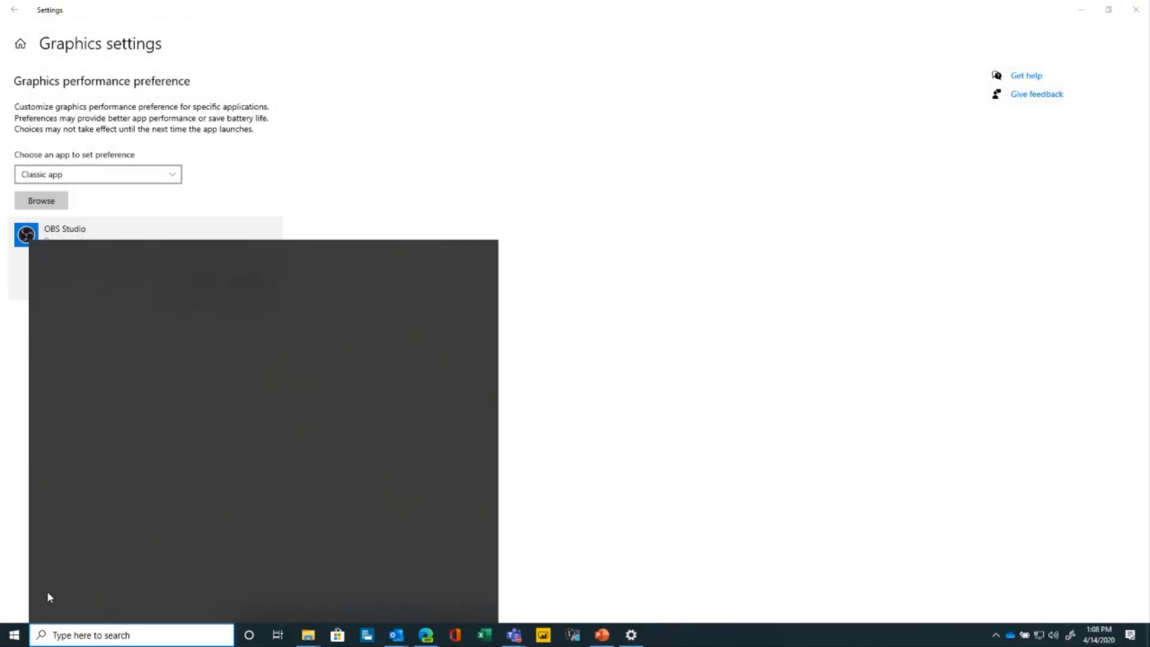
text(obs)
click(102, 309)
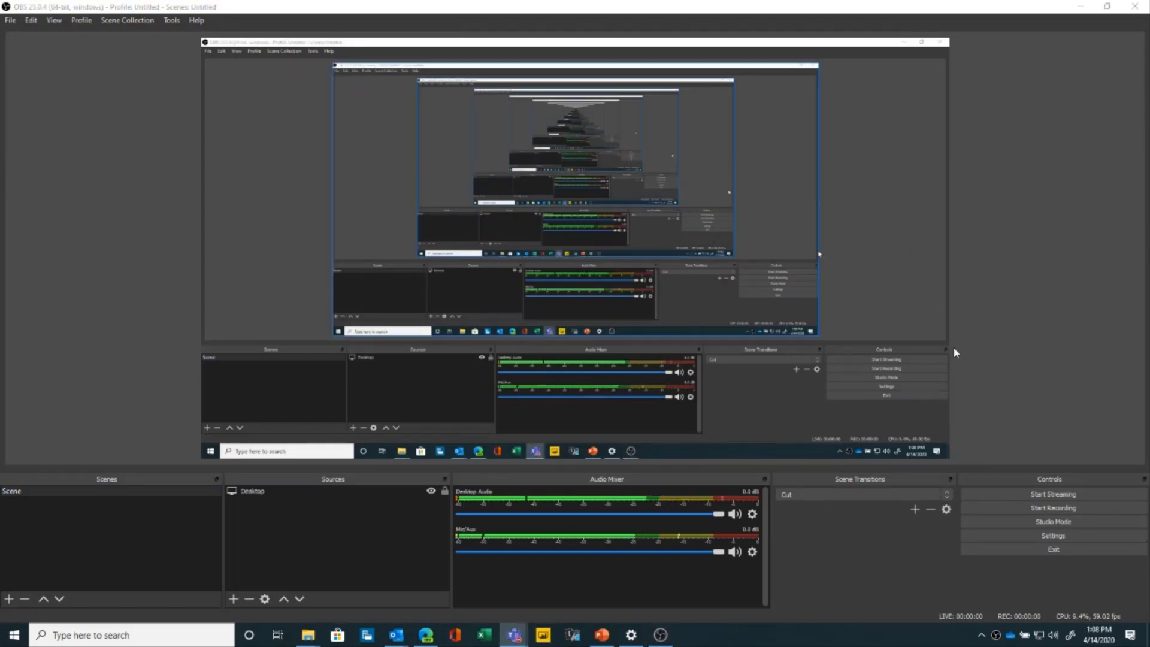
Step: Inspect the Desktop source's properties in the restarted OBS Studio and remove that source from the scene
click(581, 262)
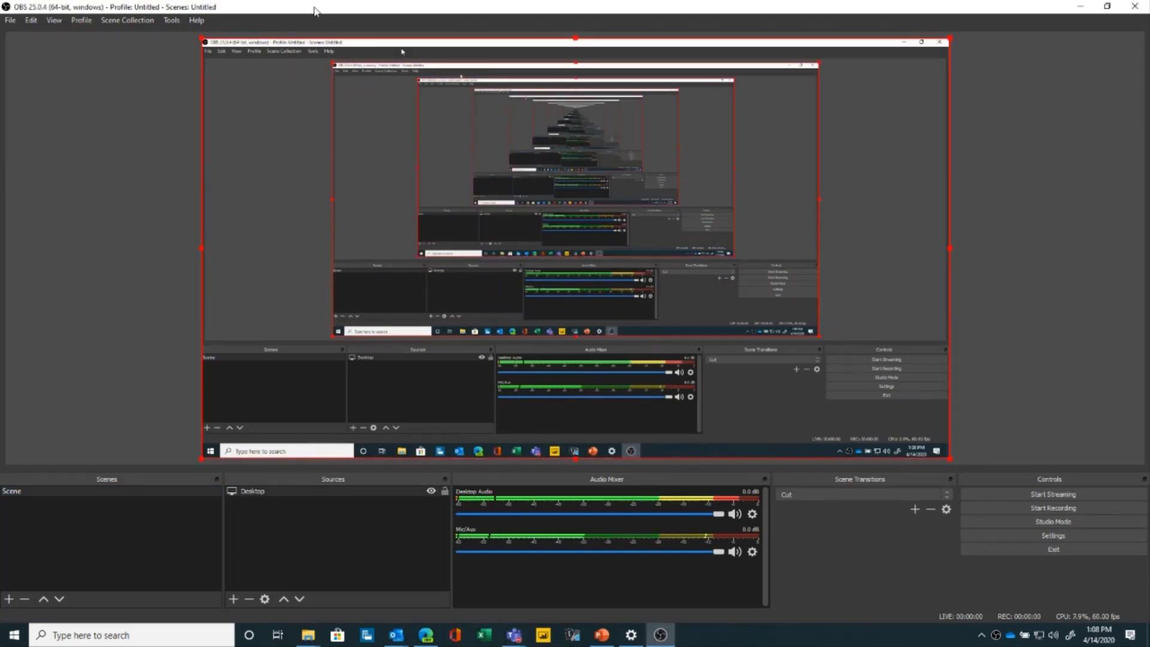
double_click(257, 494)
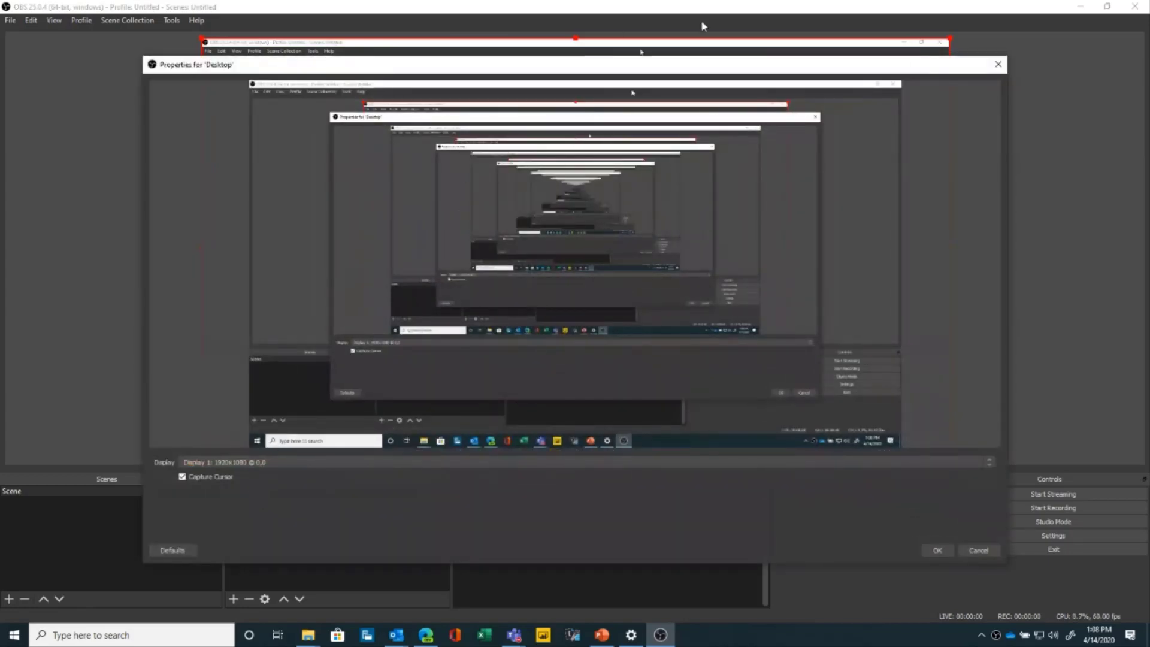
click(999, 64)
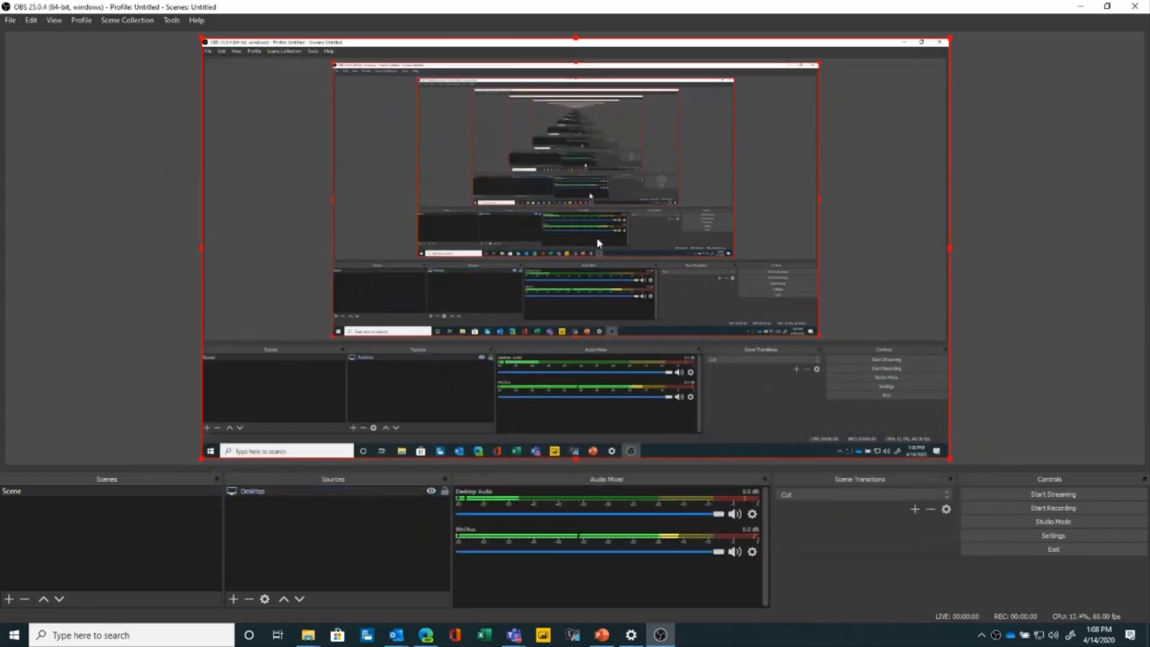
key(Delete)
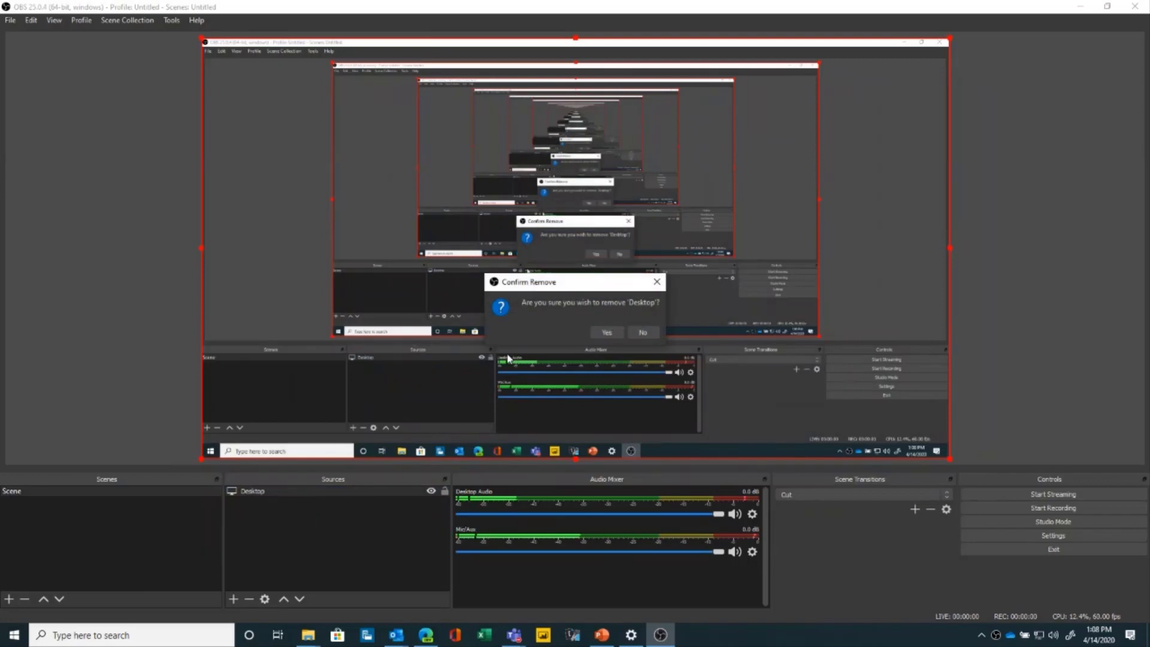
click(606, 331)
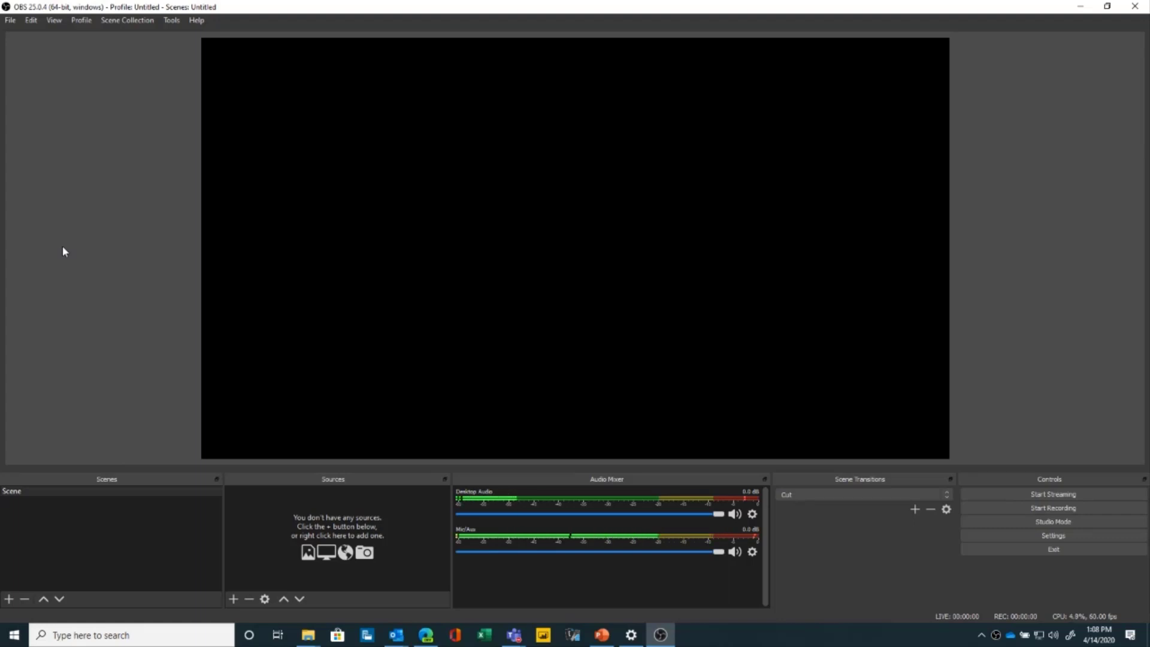
Step: Minimize the open windows and launch the NVIDIA Control Panel from the Windows desktop
click(1080, 6)
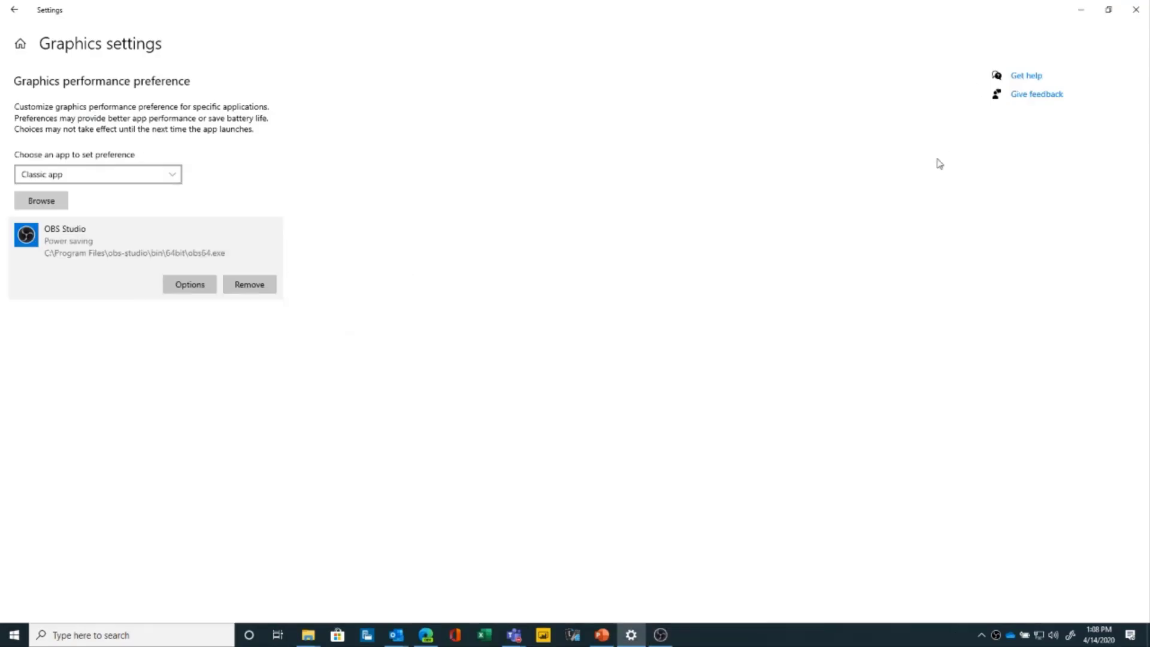
click(1078, 7)
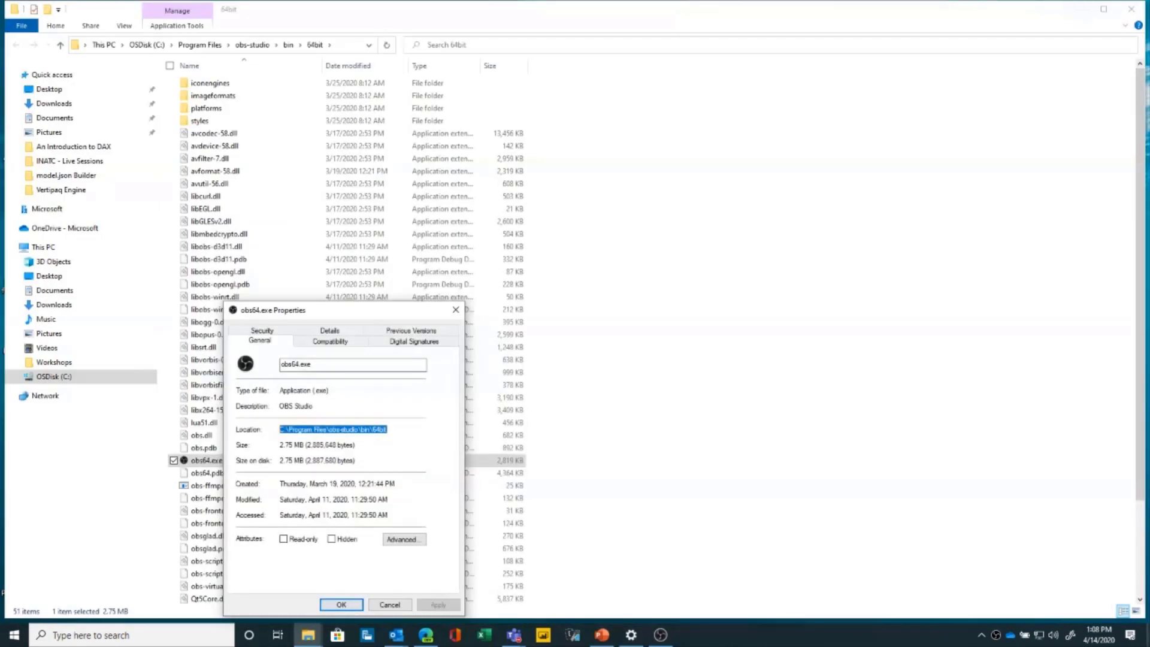
click(1079, 7)
right_click(660, 280)
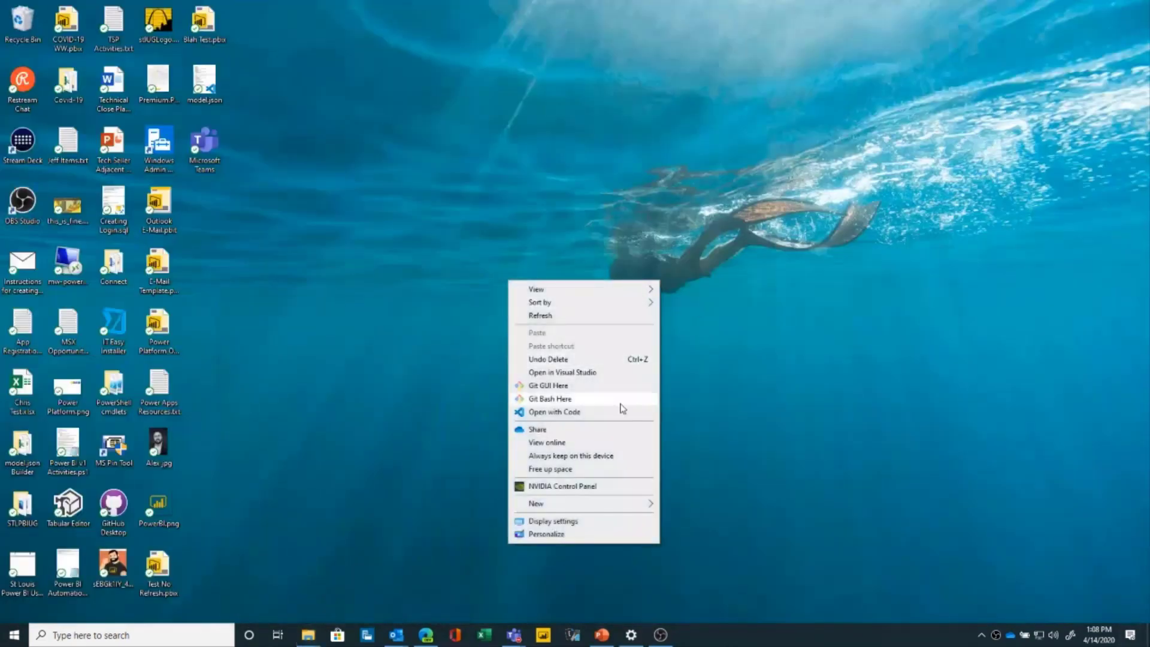
click(621, 488)
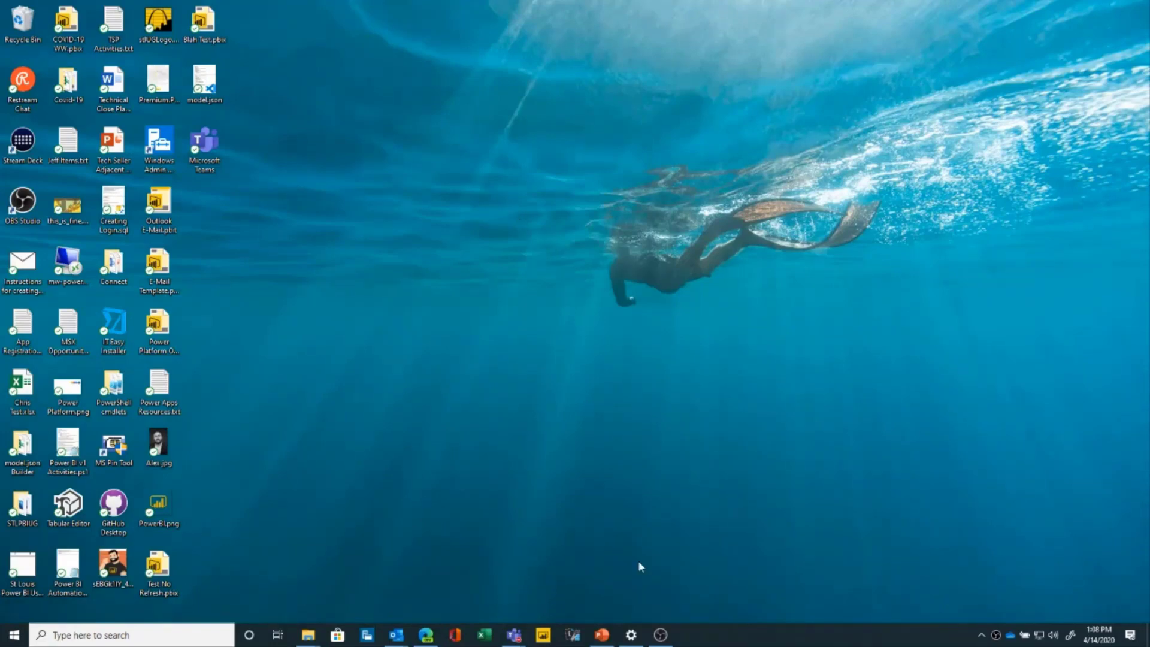
Step: View the NVIDIA 3D settings window beside the Windows Graphics settings and close both
click(631, 635)
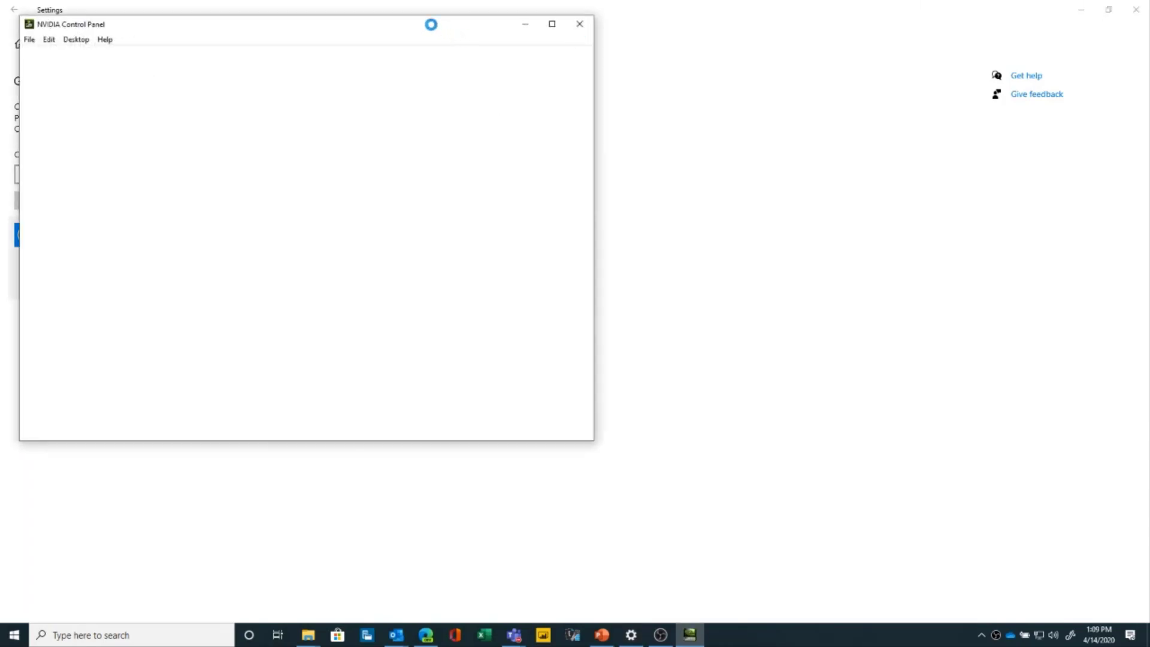
double_click(433, 26)
double_click(462, 8)
drag(456, 34, 741, 90)
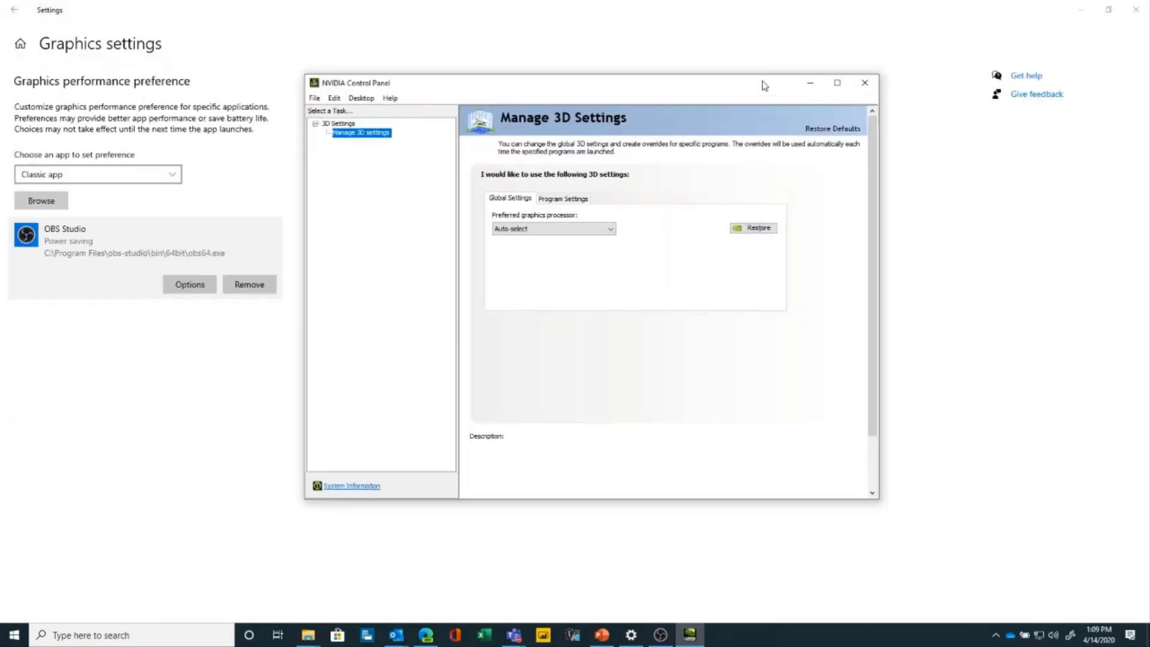
click(866, 82)
click(1143, 12)
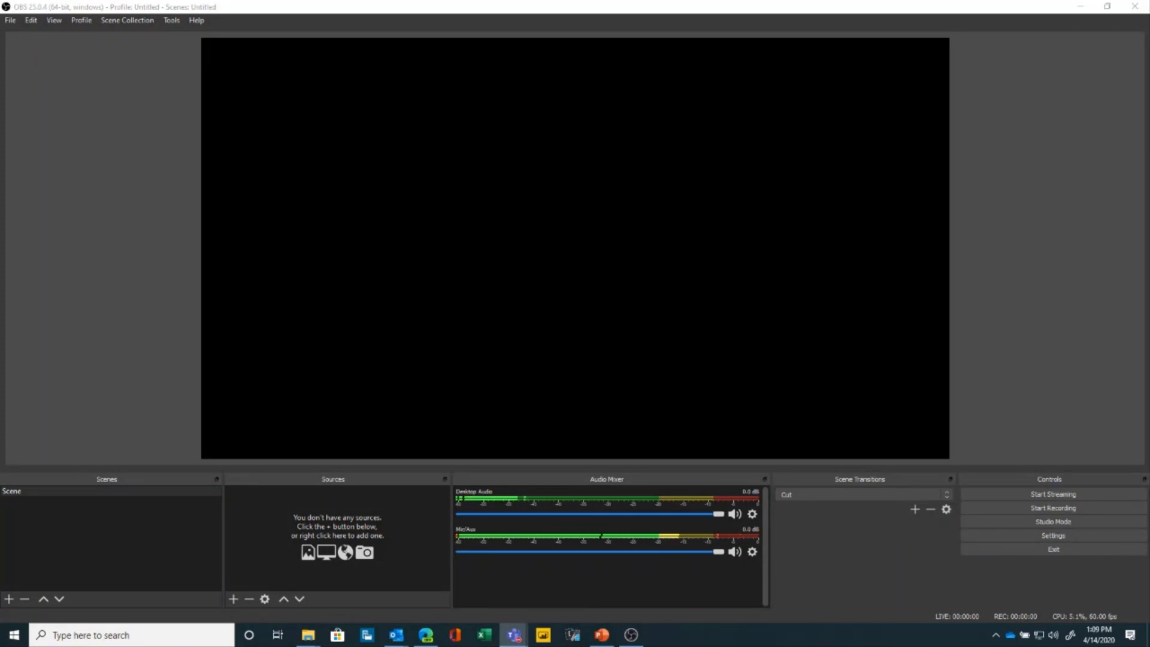
click(249, 601)
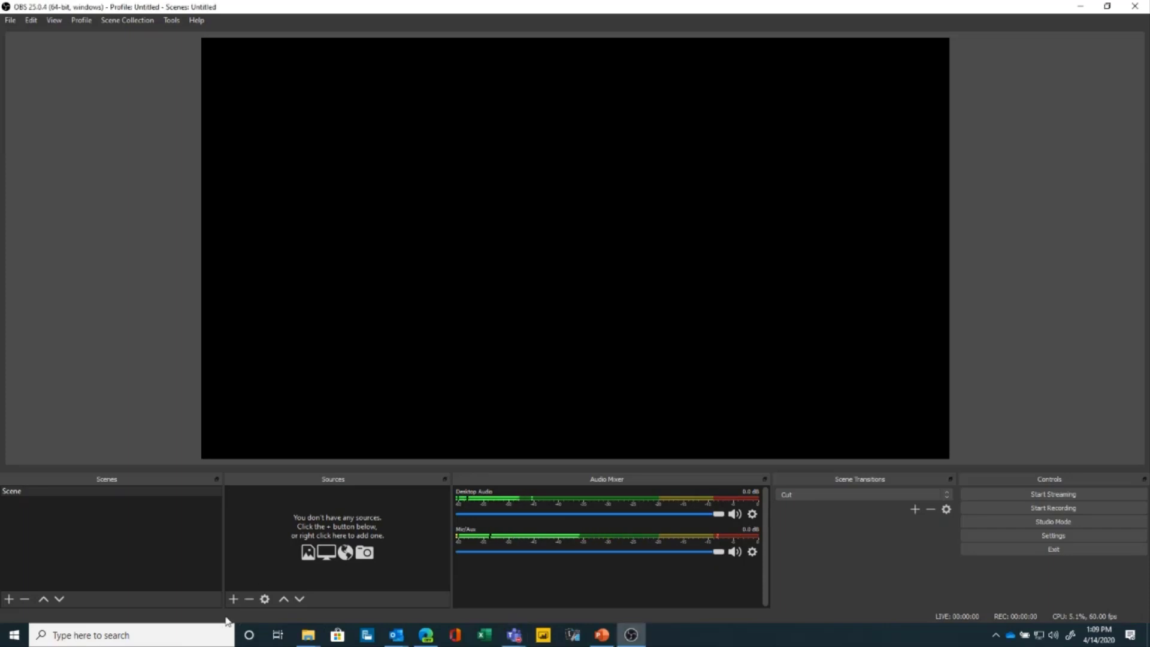
click(233, 600)
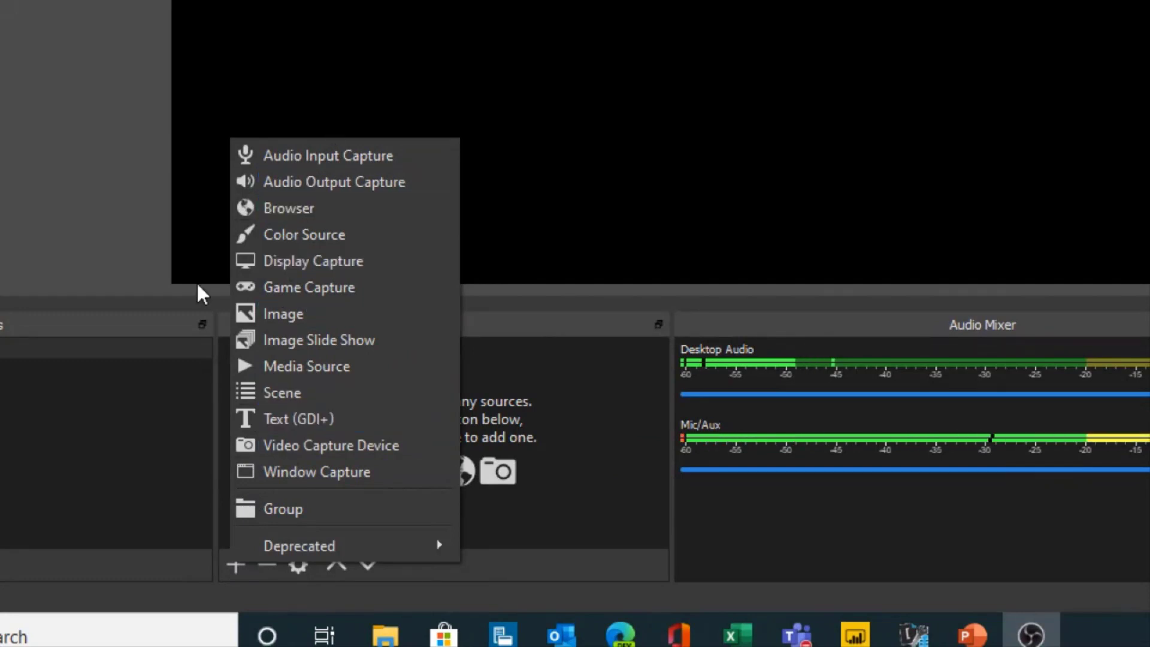
click(153, 397)
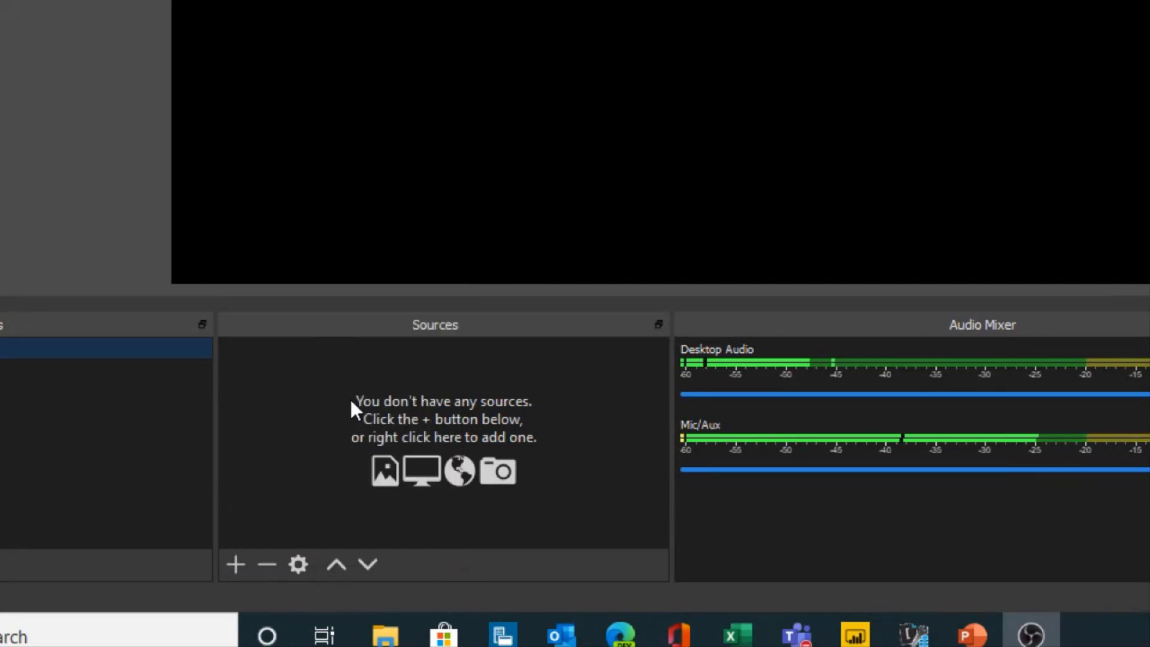
Step: Add a new Video Capture Device source named "Front Facing Camera" to the scene
click(236, 564)
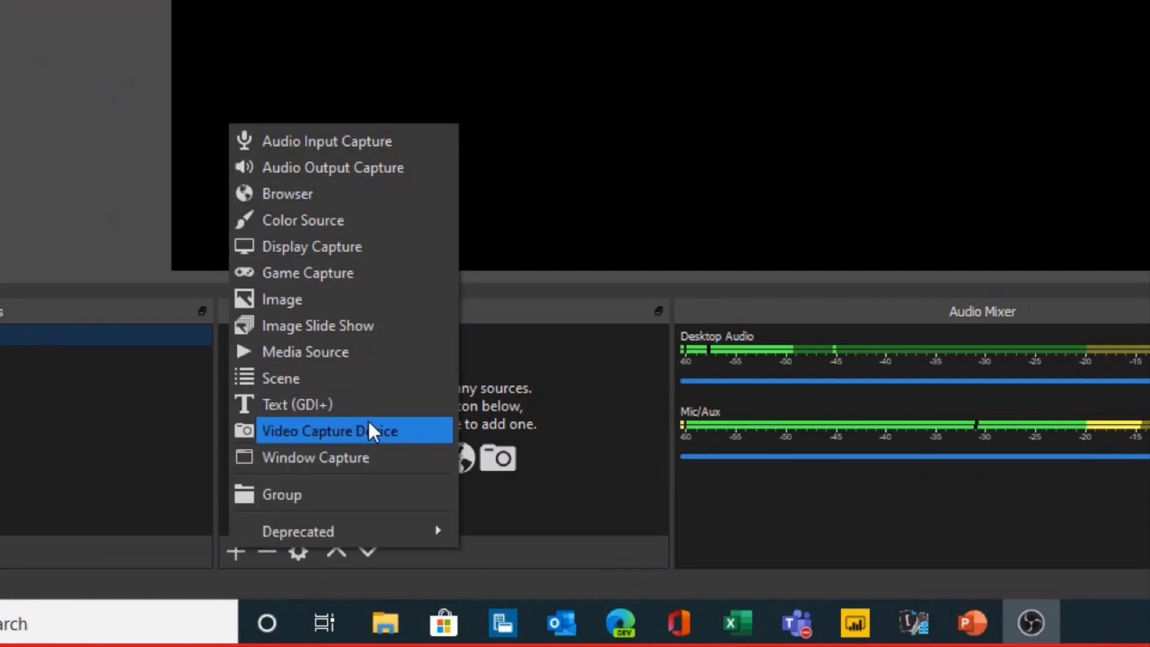
click(391, 430)
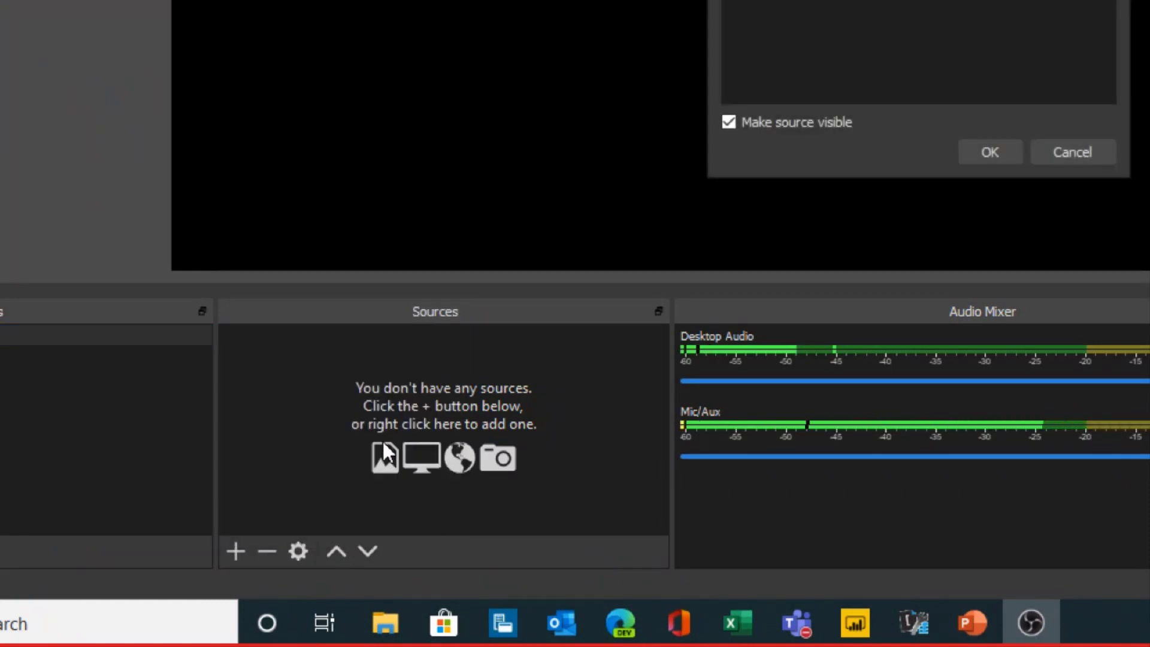
drag(834, 416, 688, 412)
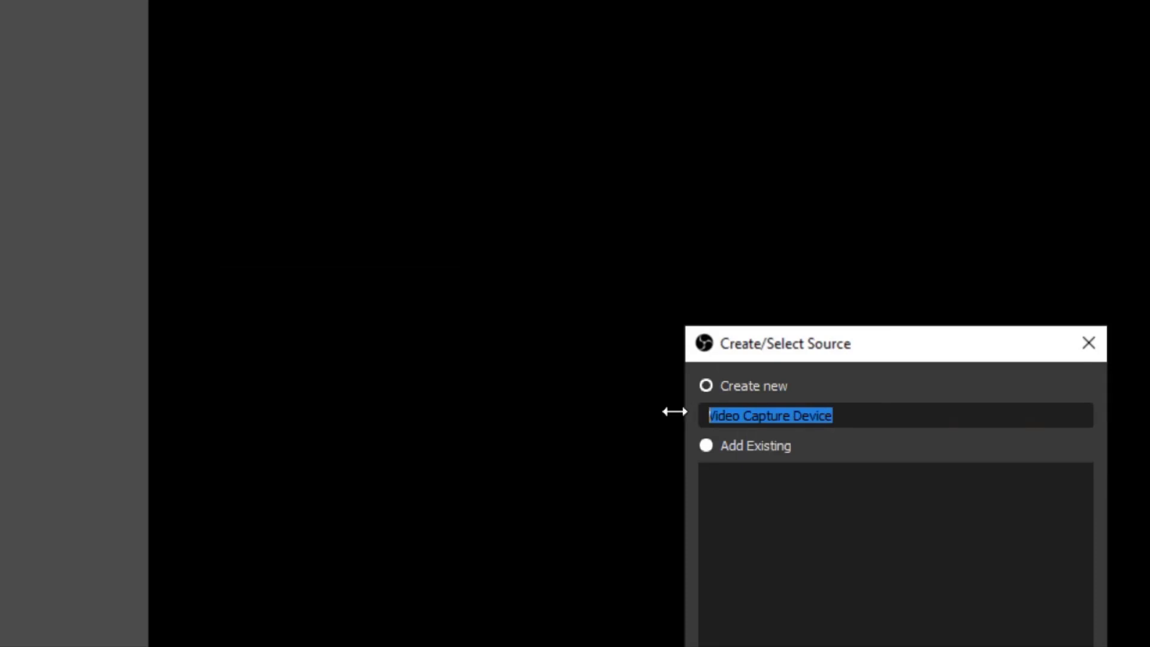
text(Fron)
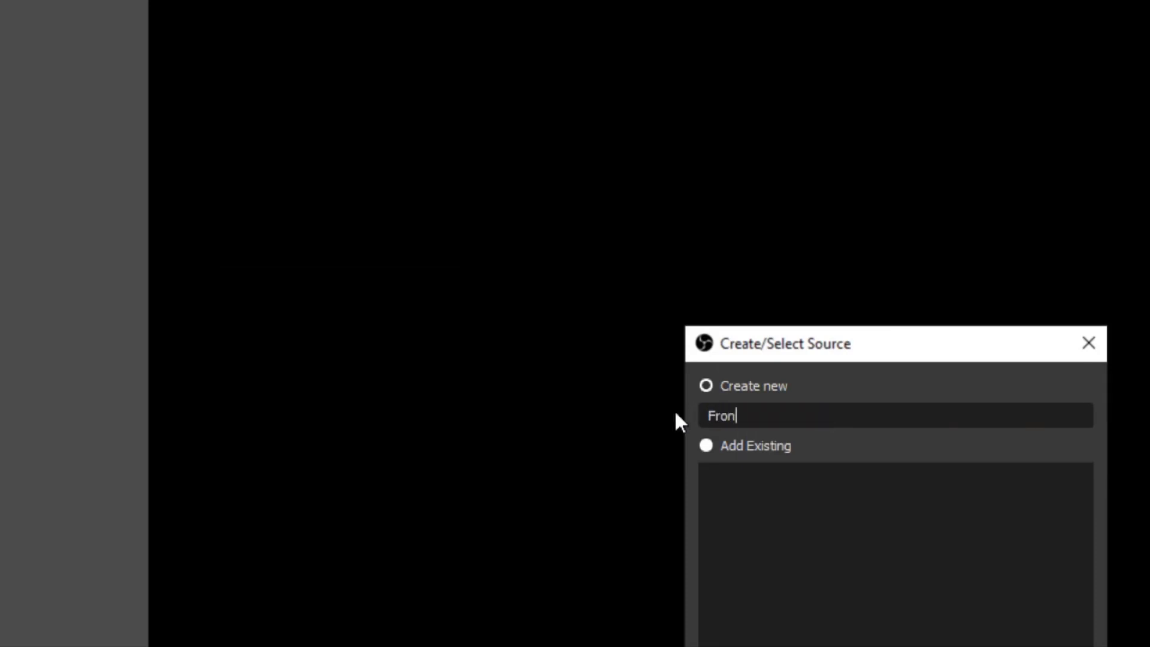
text(t Facing Camera)
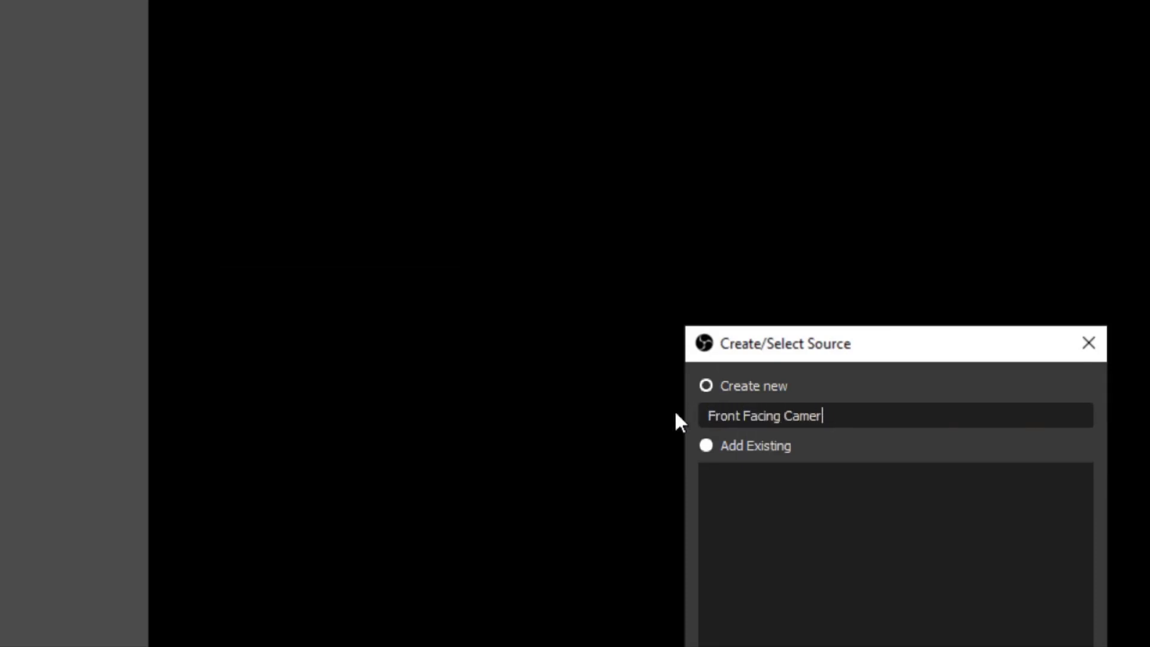
key(Return)
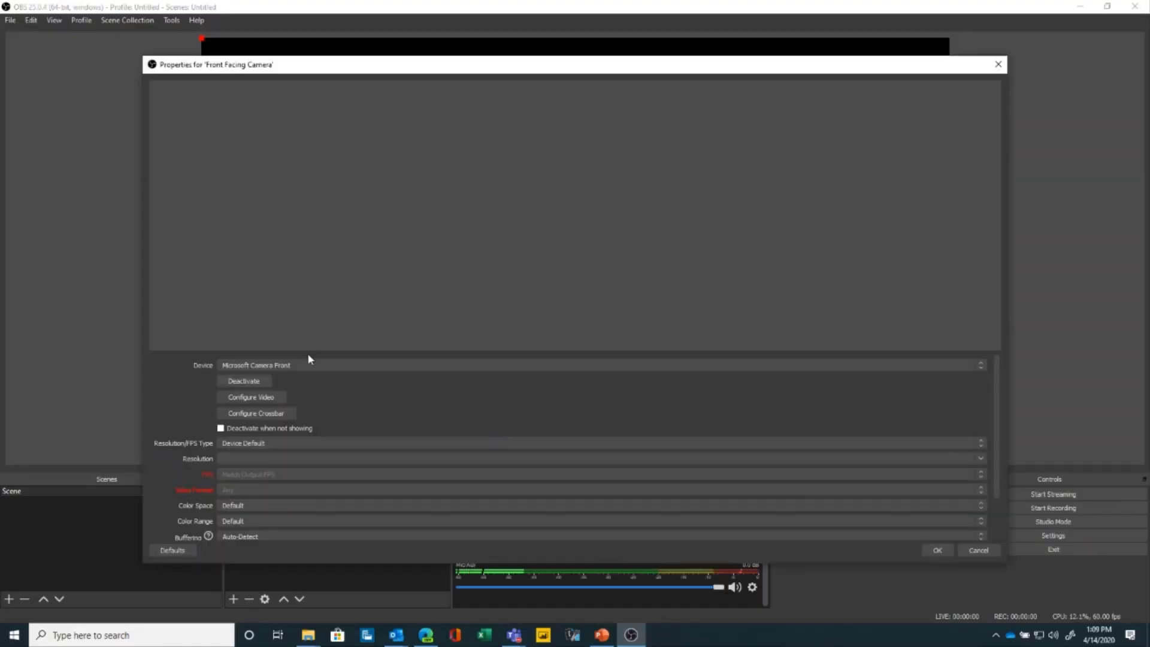
Step: Set the Front Facing Camera source's device to HD Pro Webcam C920 and accept its properties
click(307, 365)
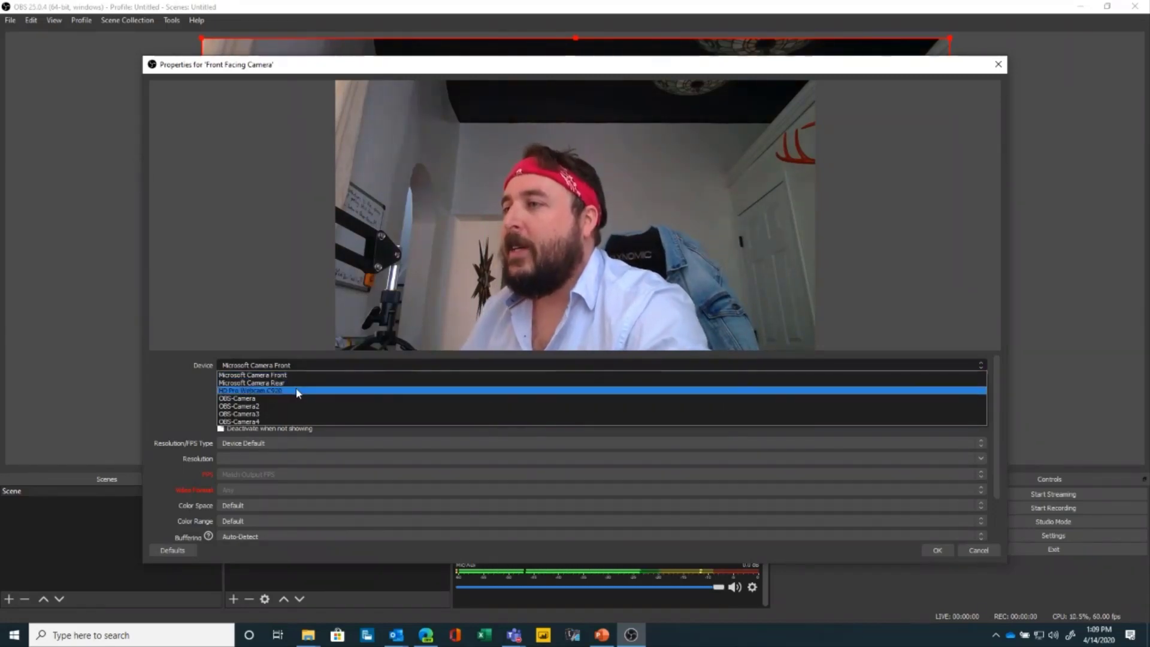
click(297, 391)
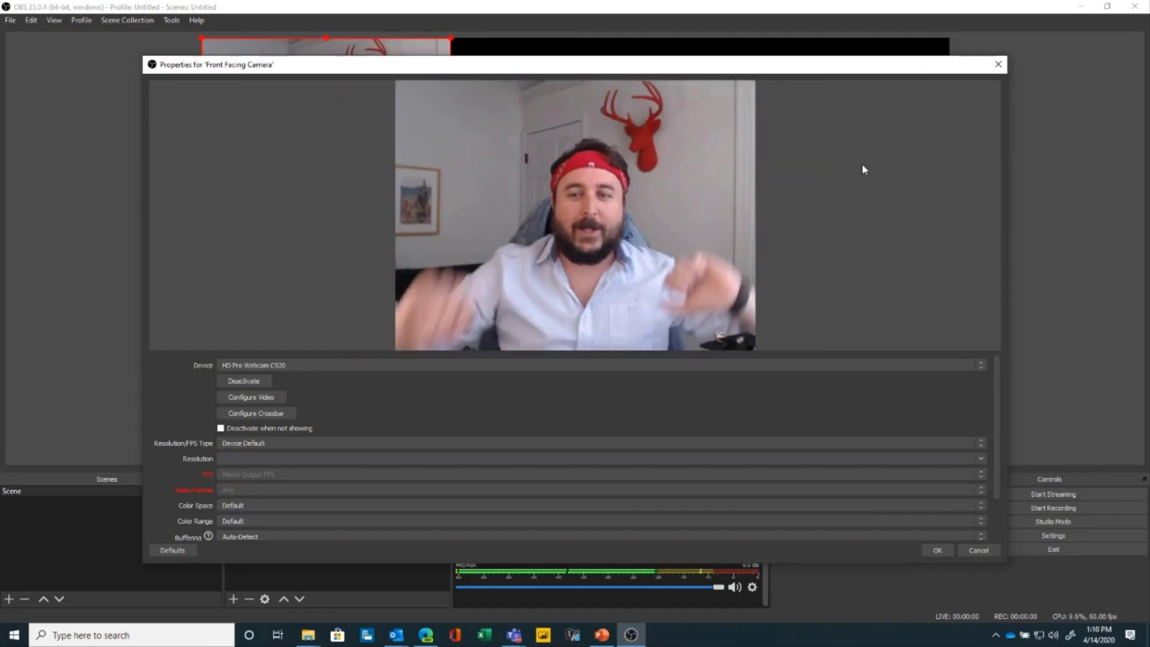
click(938, 550)
click(507, 205)
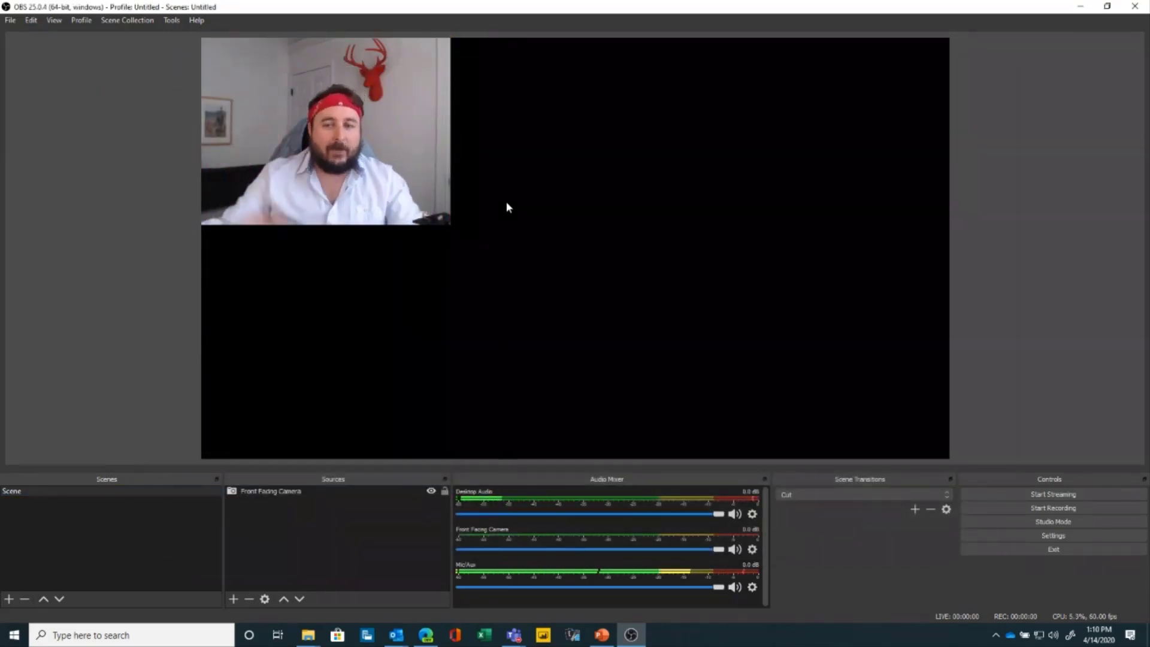
click(404, 173)
click(507, 292)
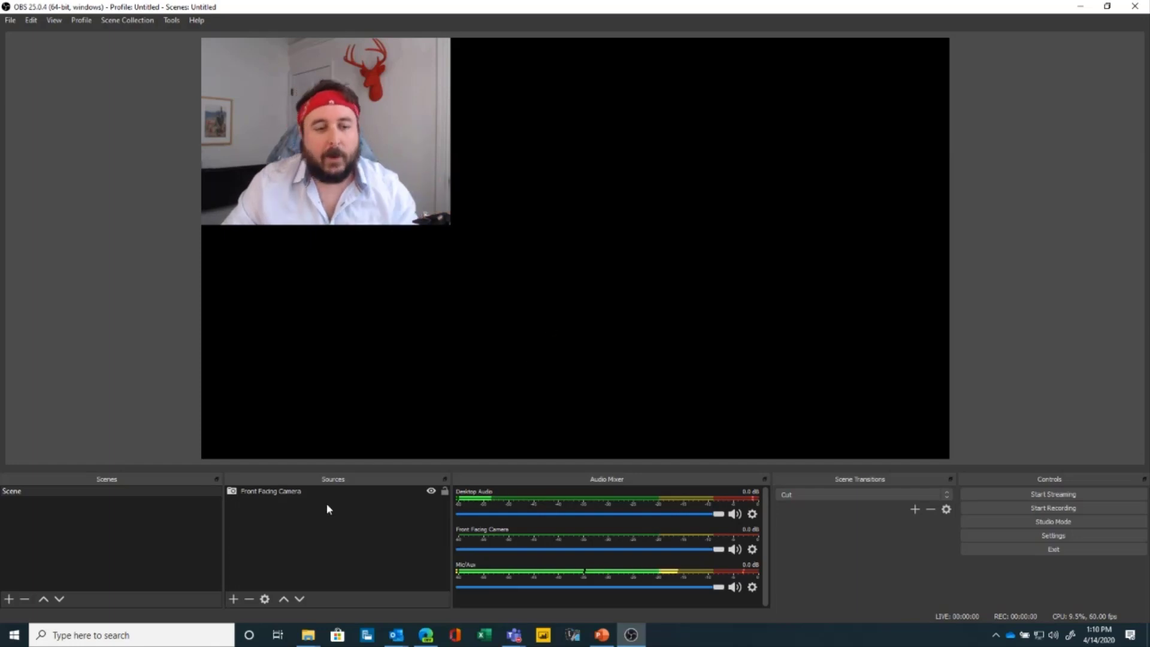
Step: View AlexOverlay.png from the INATC - Live Sessions folder in the photo viewer and close it, returning to OBS Studio
mouse_move(310, 635)
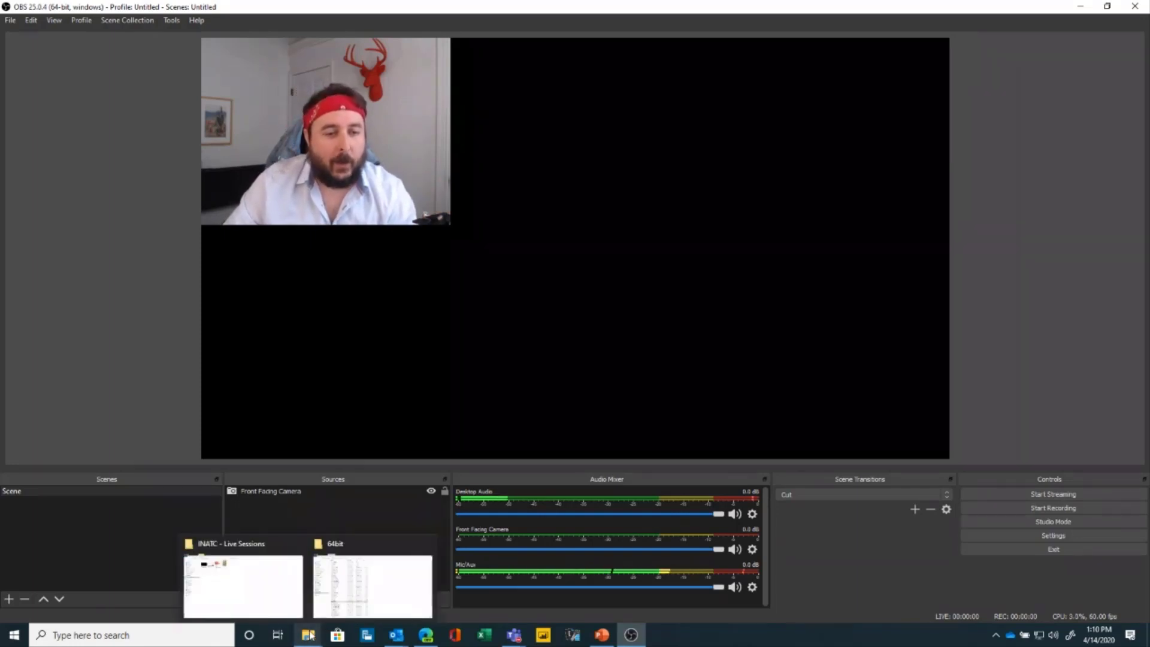
click(286, 595)
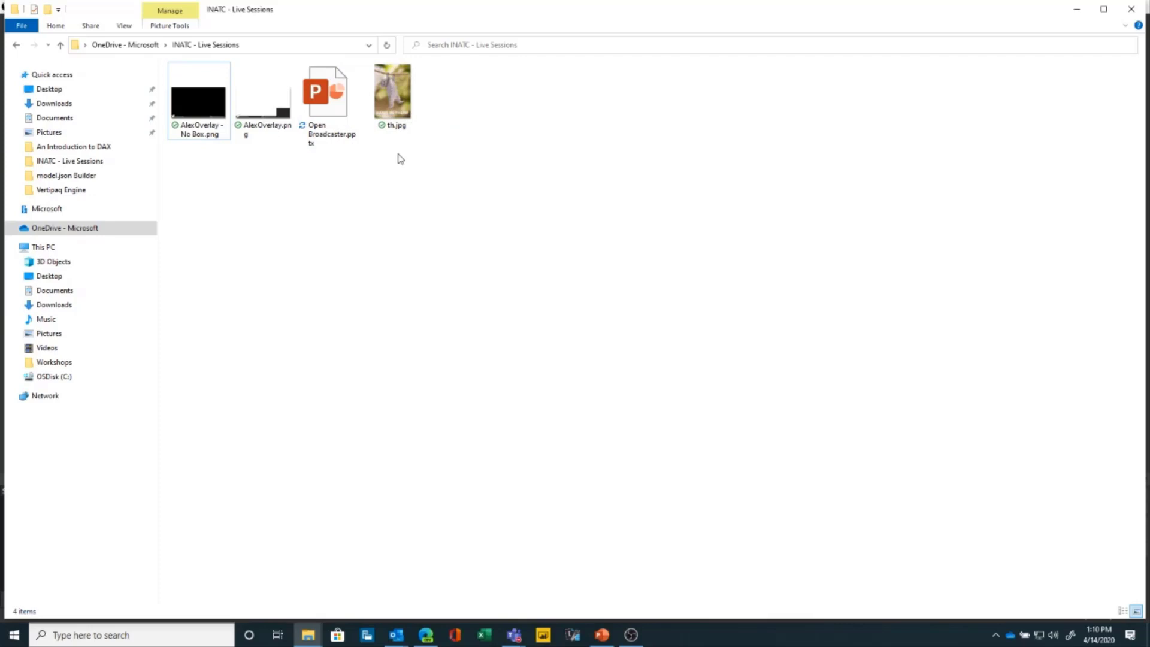
double_click(264, 116)
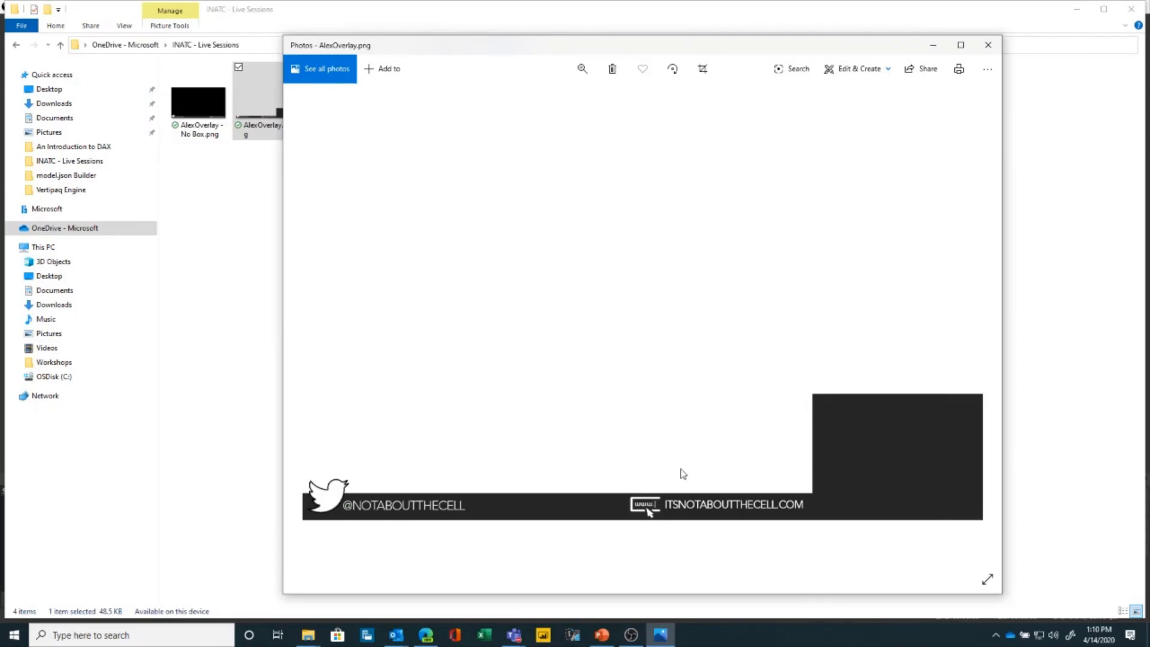
click(633, 635)
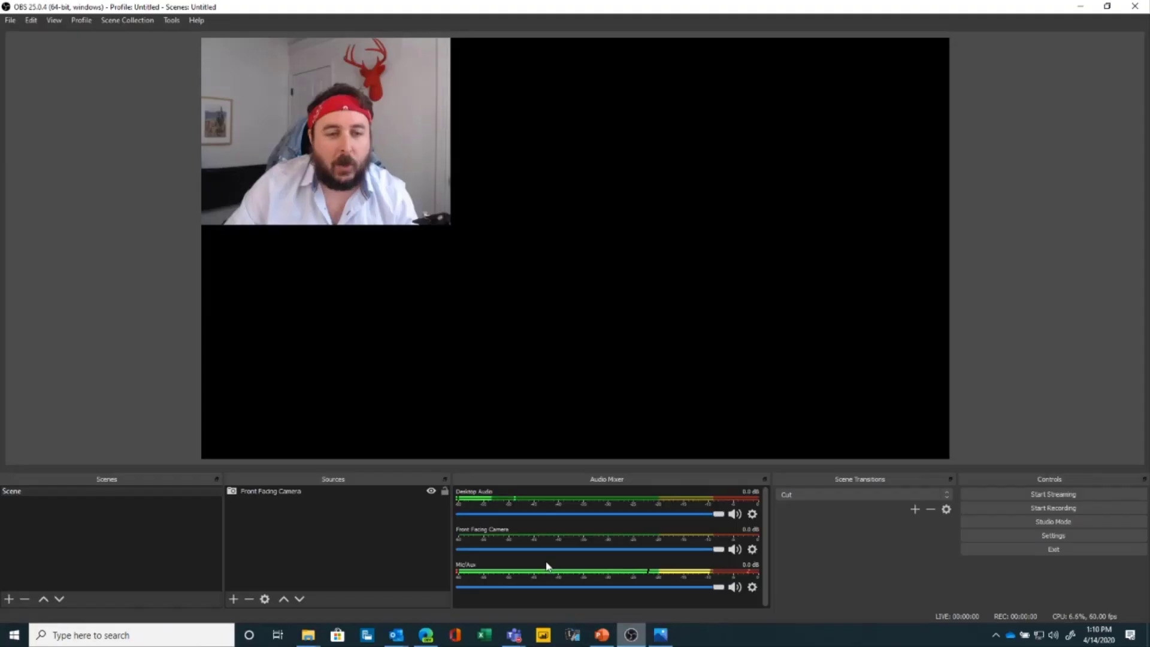
click(233, 599)
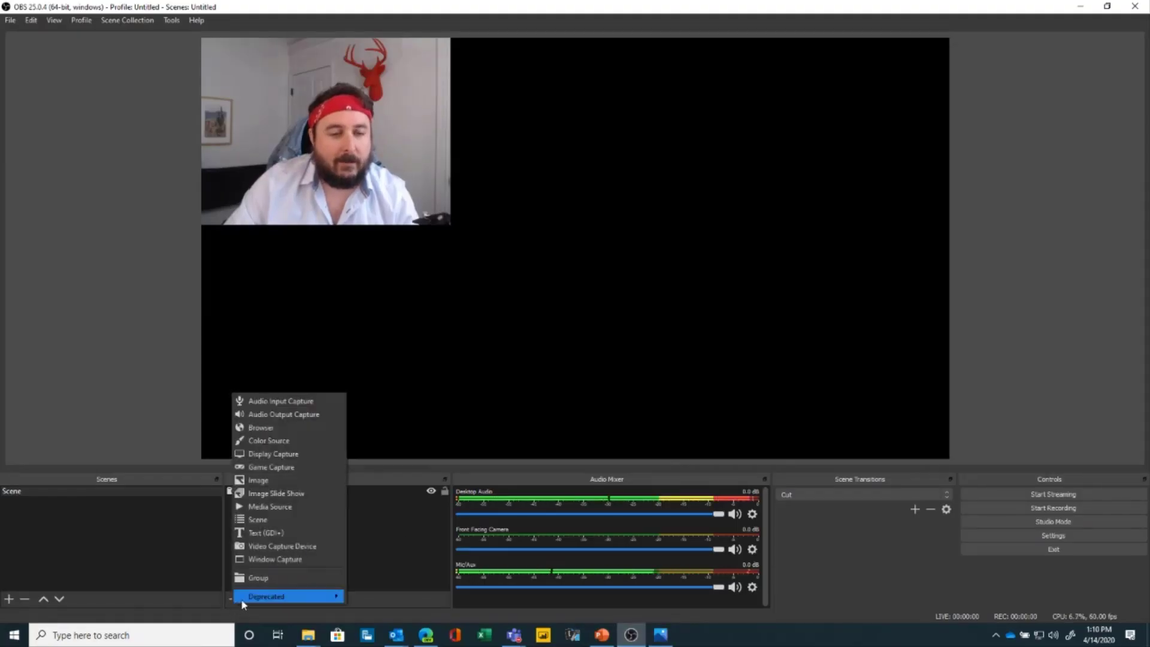
mouse_move(238, 598)
click(392, 545)
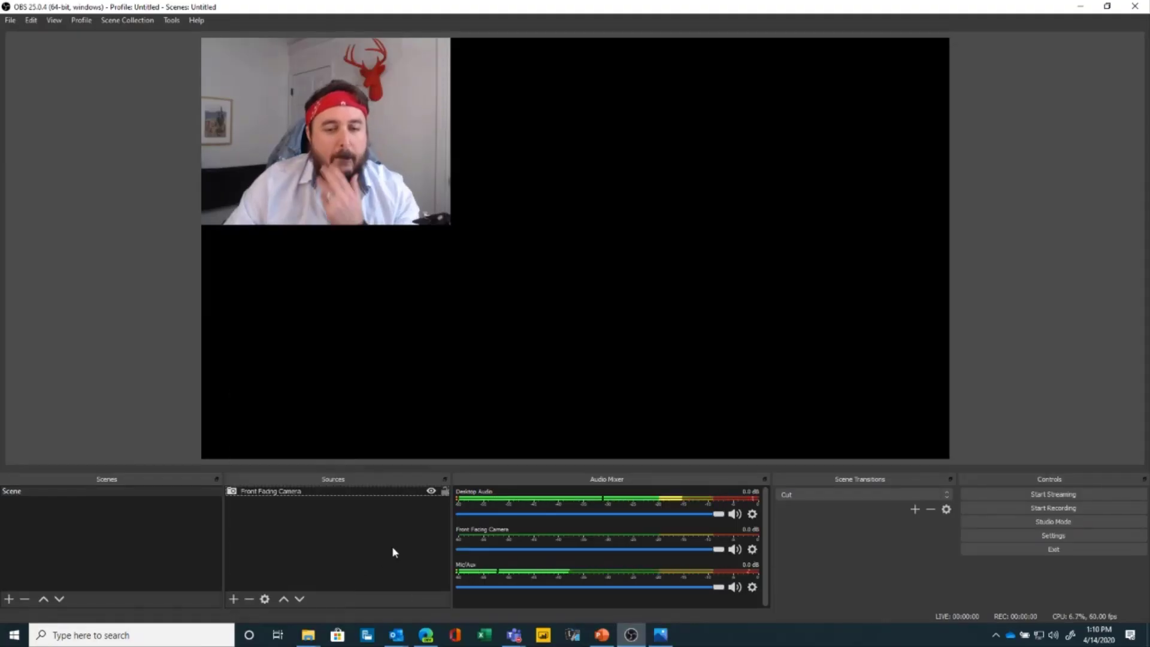
click(661, 635)
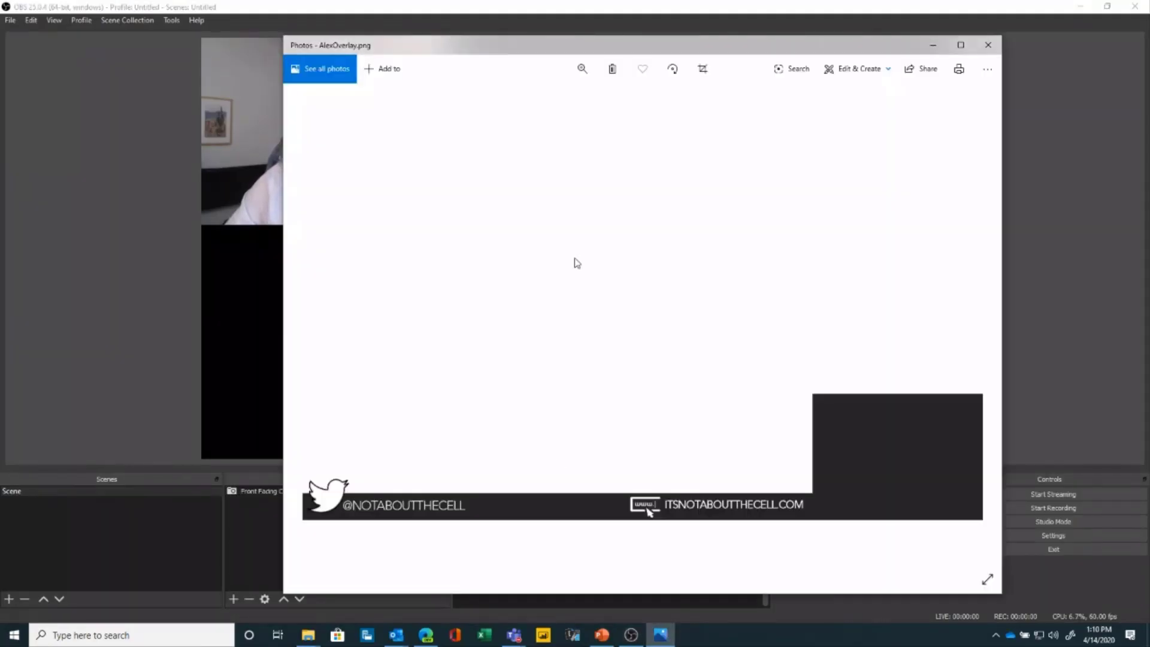
click(989, 45)
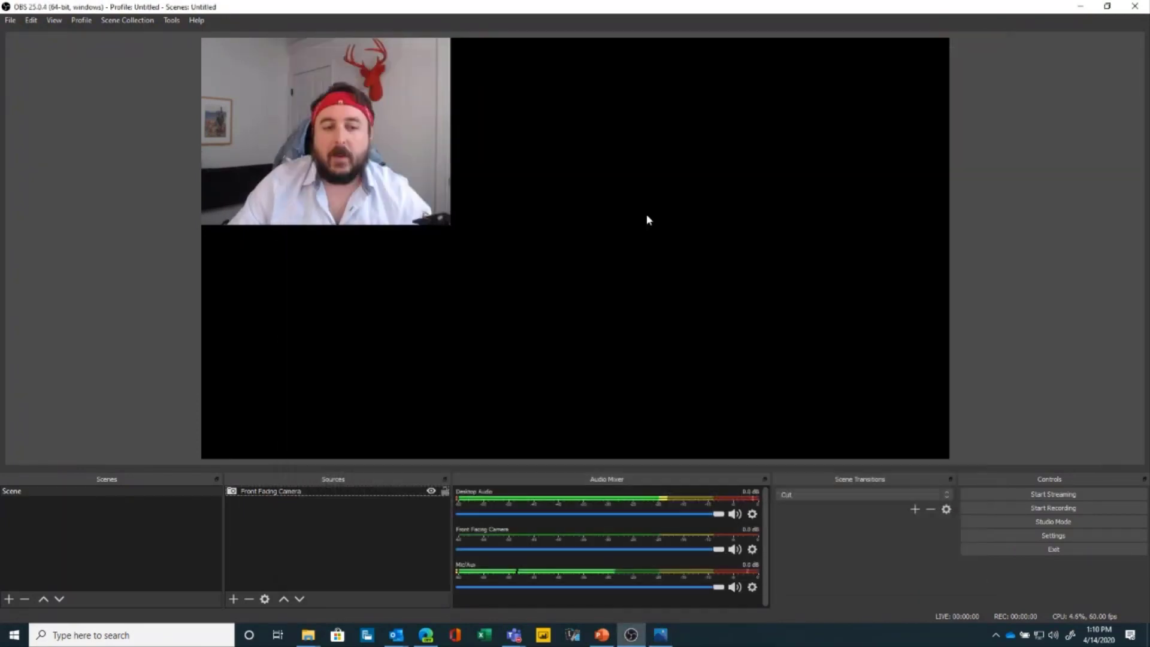
Step: Add a new Image source named "Bottom Overlay" to the scene
click(233, 599)
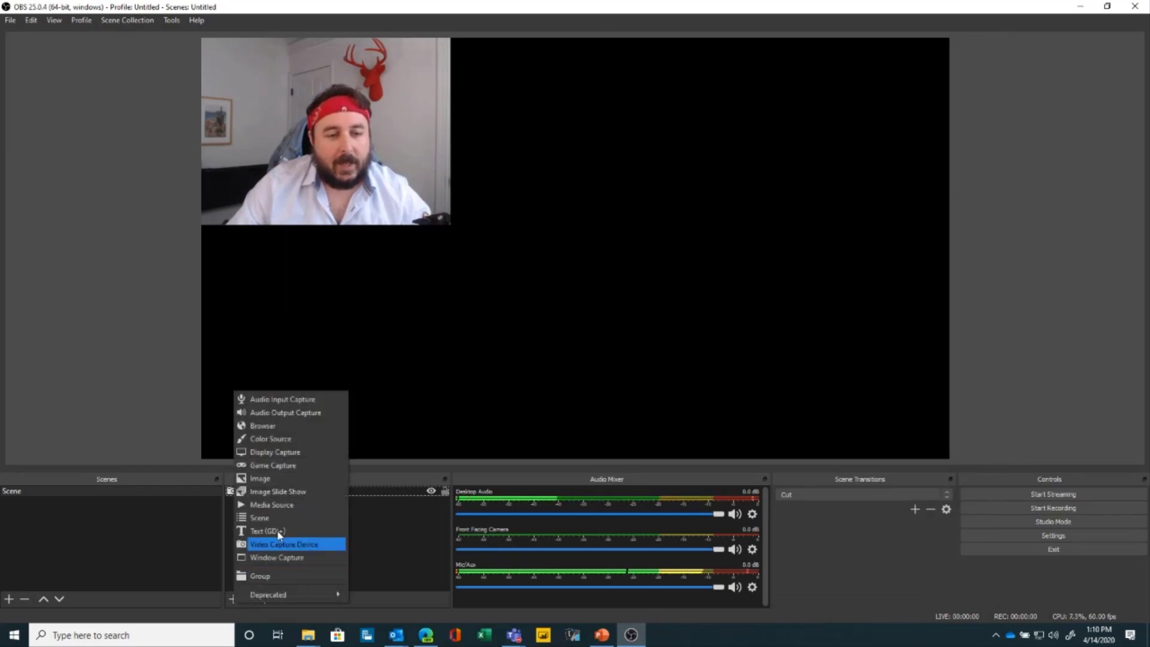
click(277, 480)
click(498, 251)
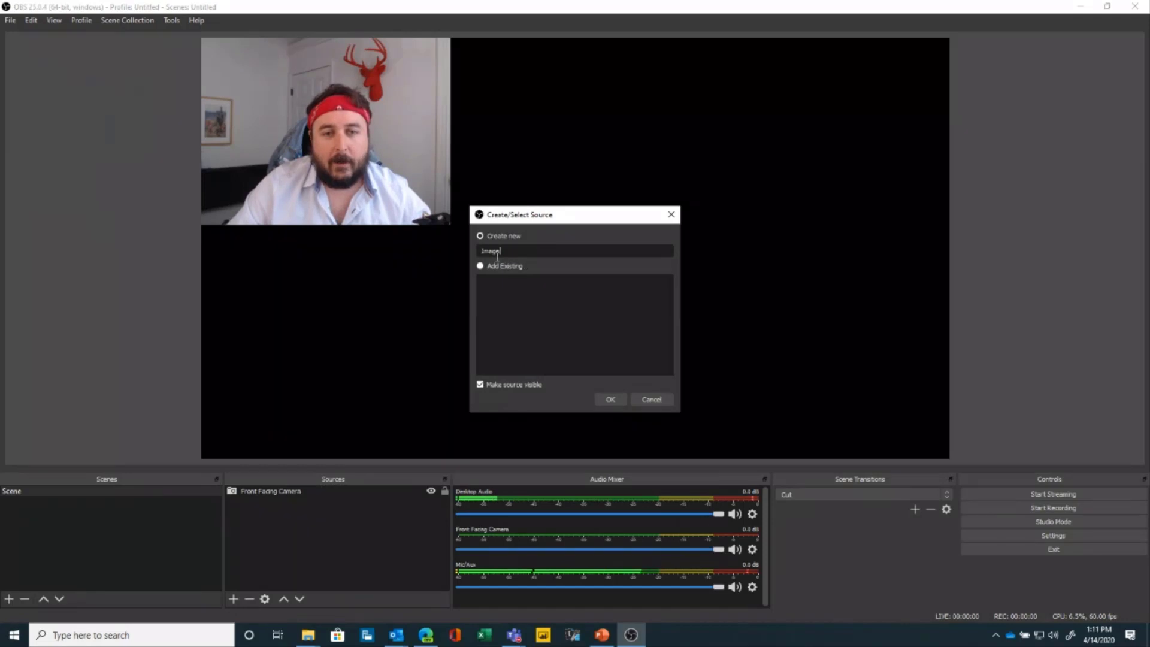
double_click(498, 252)
text(Bottom Overlay)
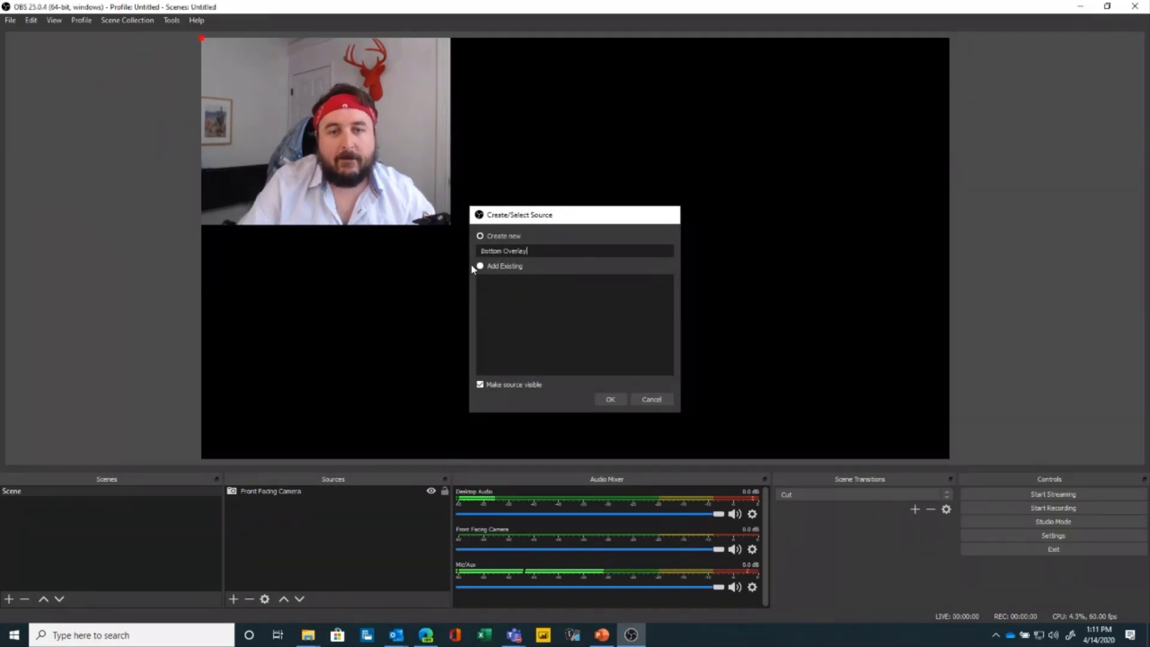
key(Return)
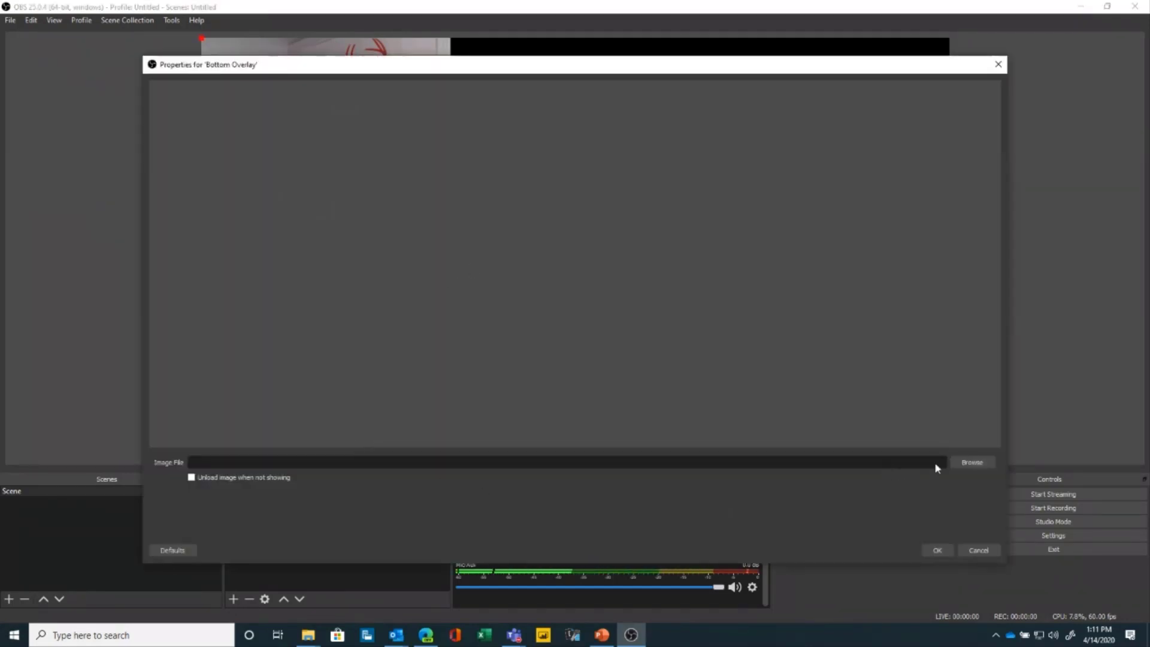
Step: Load AlexOverlay.png from OneDrive's INATC - Live Sessions folder into the Bottom Overlay source and accept its properties
click(973, 463)
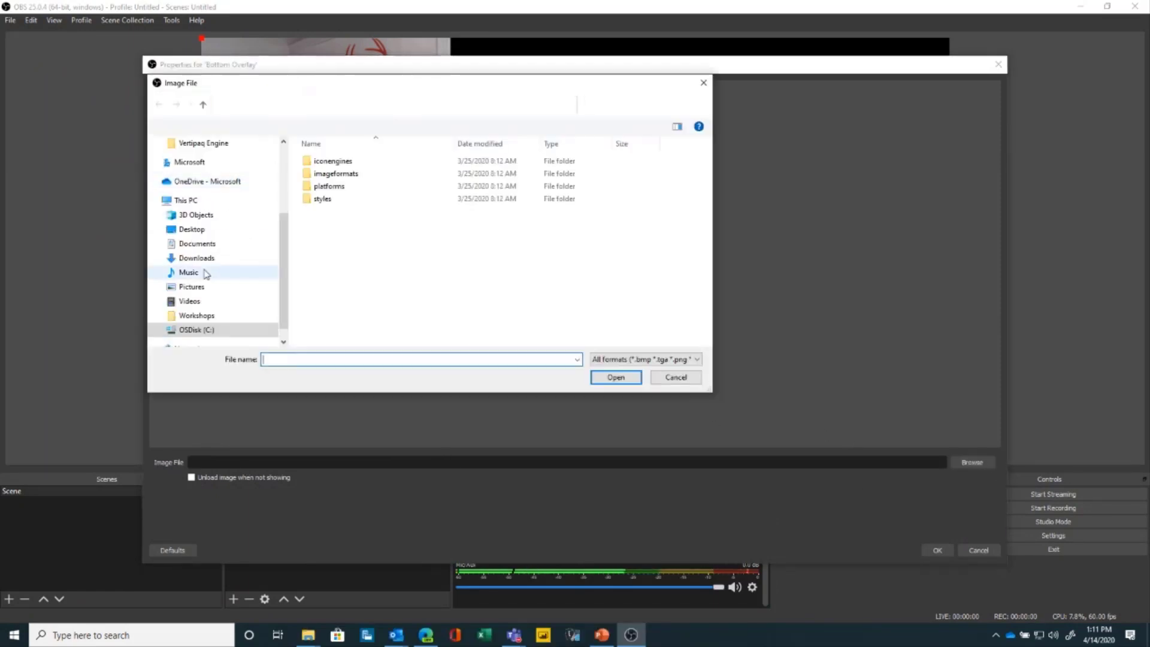
click(221, 182)
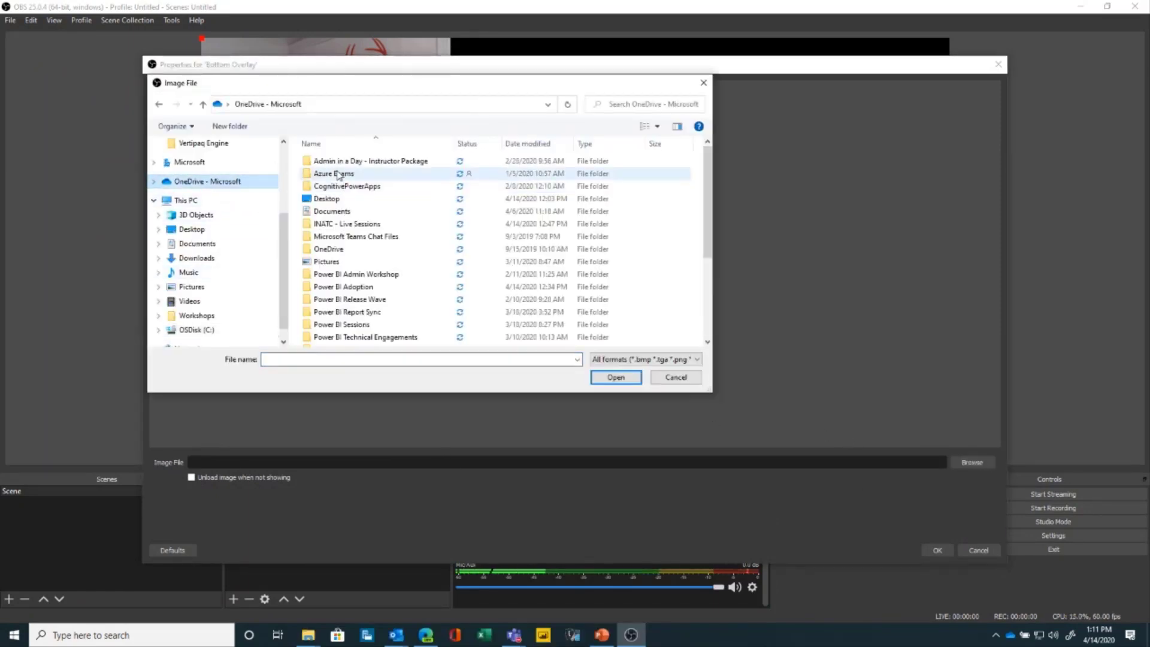
double_click(348, 224)
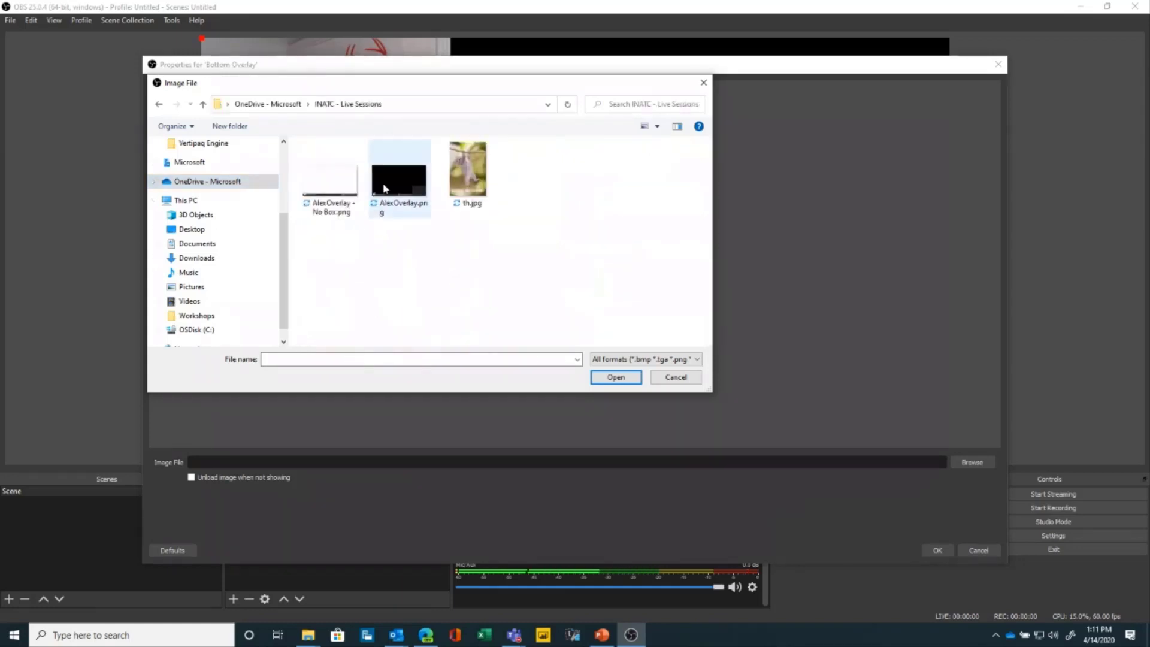
click(388, 178)
click(601, 378)
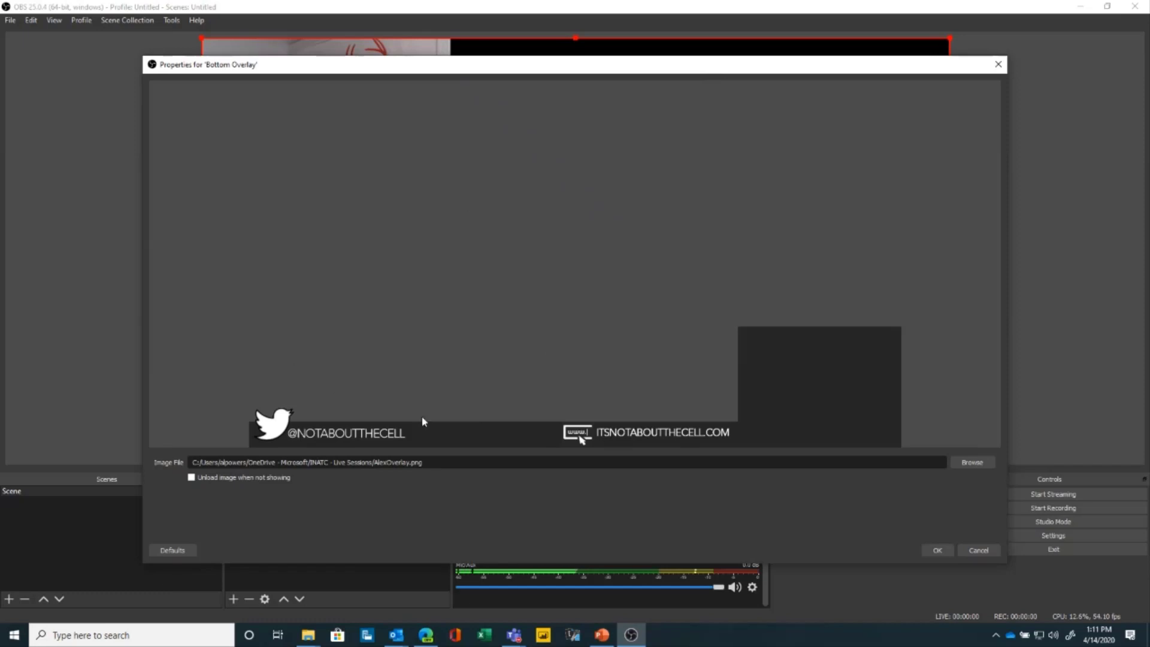
click(938, 550)
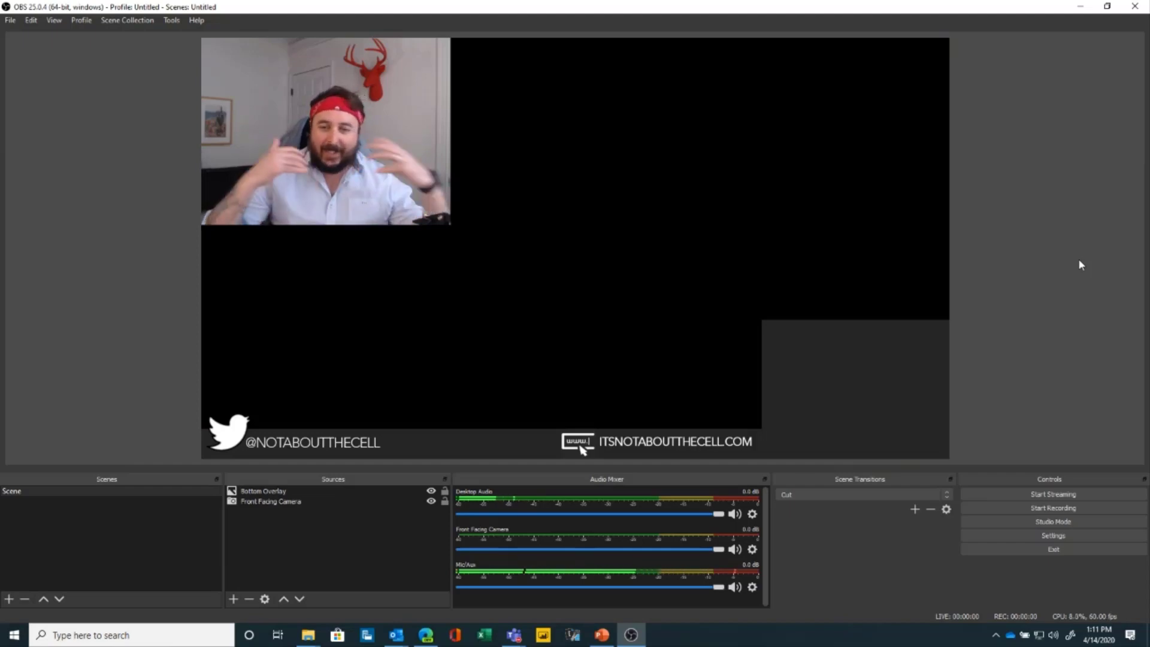
Step: Move the camera feed to the canvas's lower-right corner and place the Front Facing Camera source above Bottom Overlay
click(496, 192)
click(331, 130)
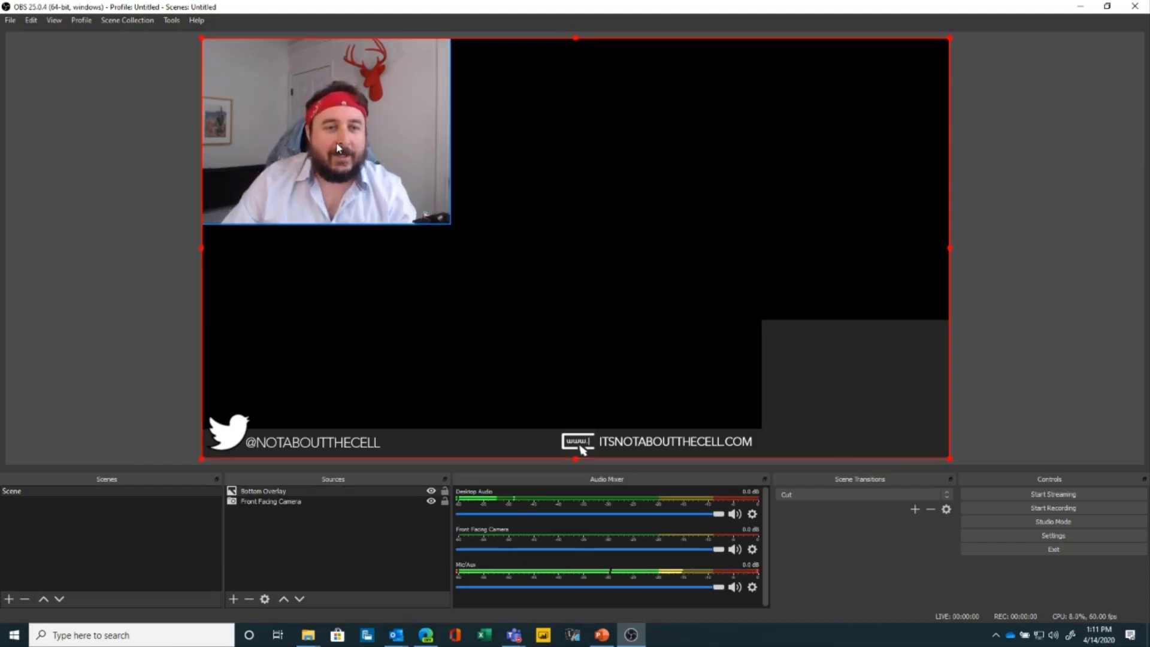
drag(395, 179, 901, 411)
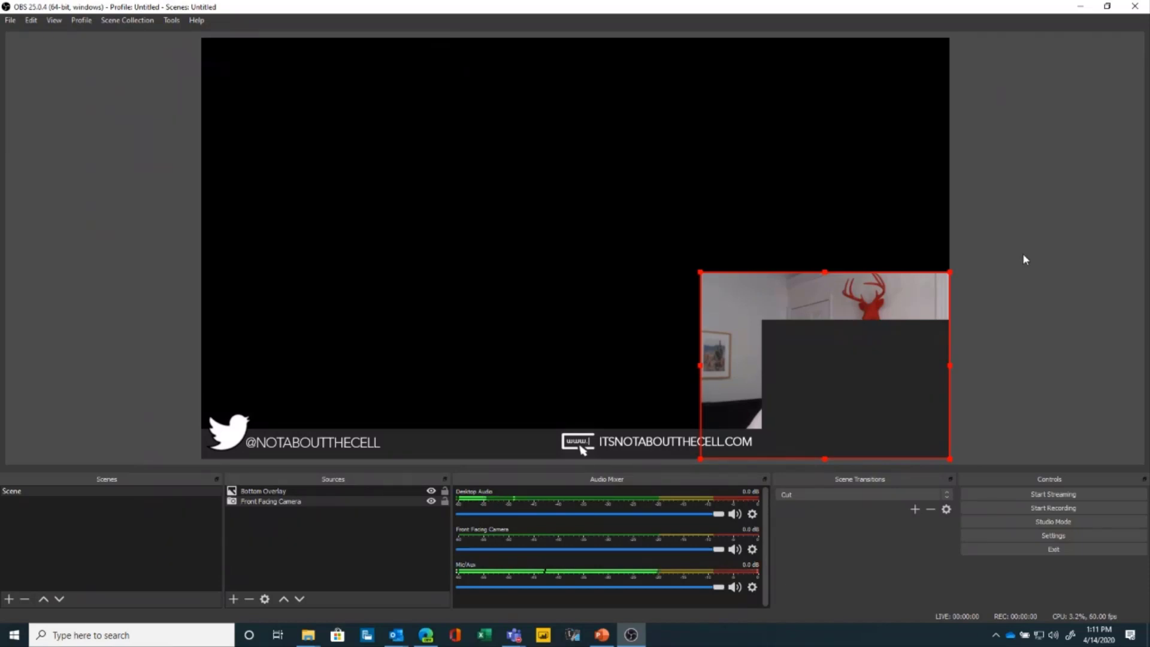
click(289, 504)
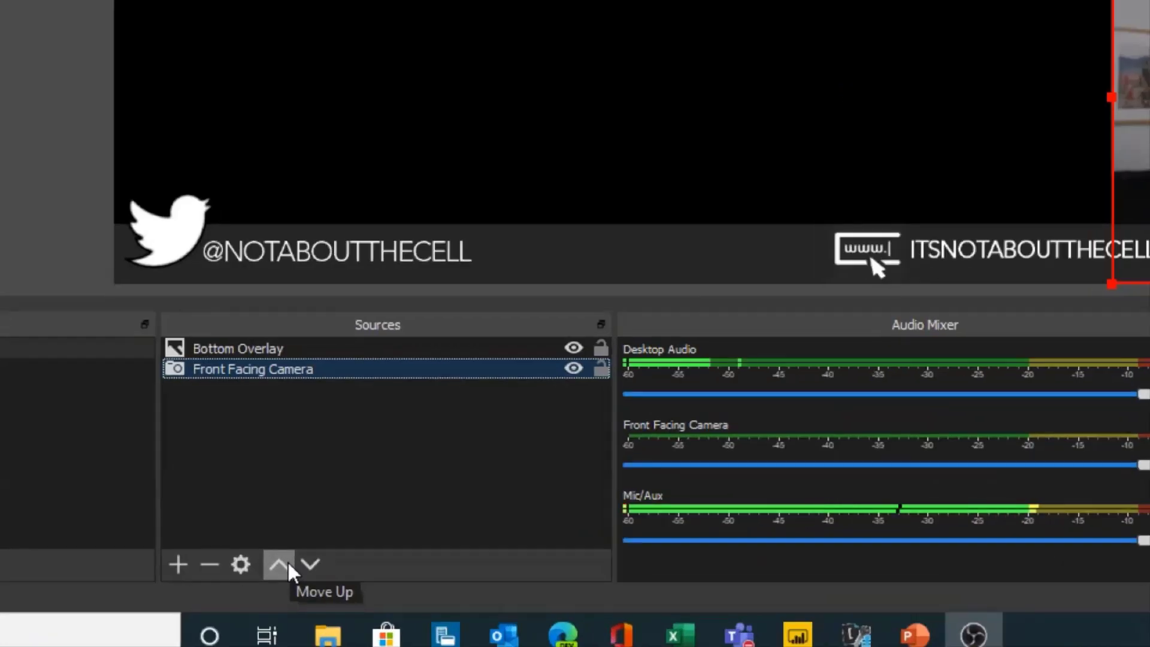
click(288, 563)
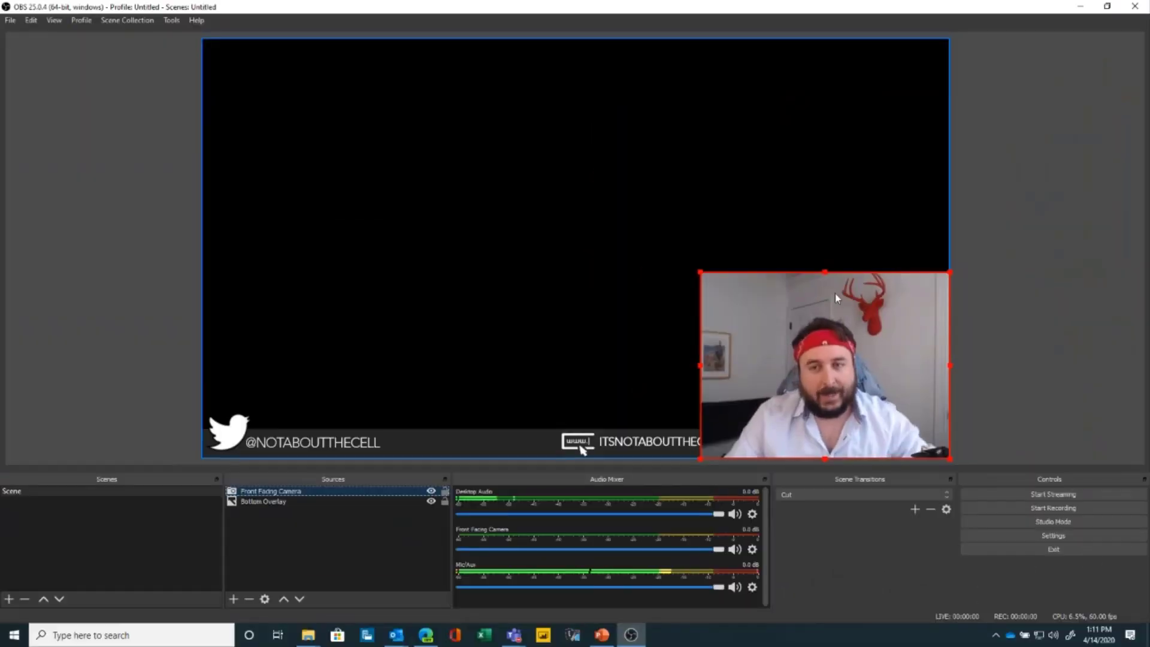
Step: Shrink the camera feed to fit inside the overlay's dark box and adjust its position slightly
click(668, 95)
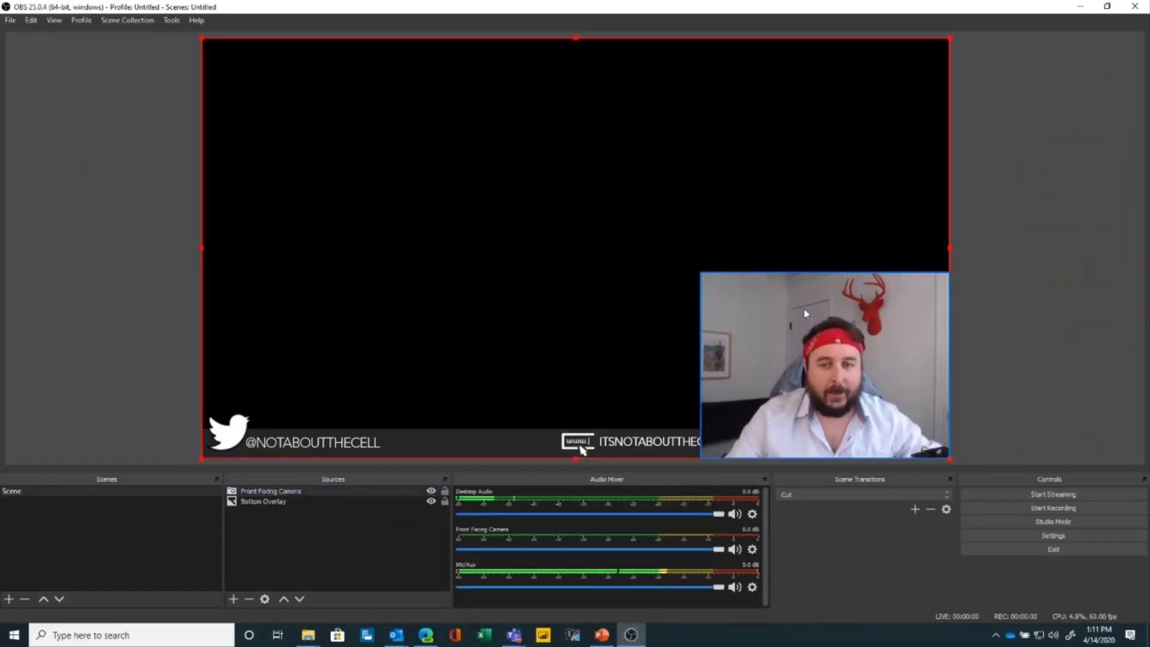
click(735, 277)
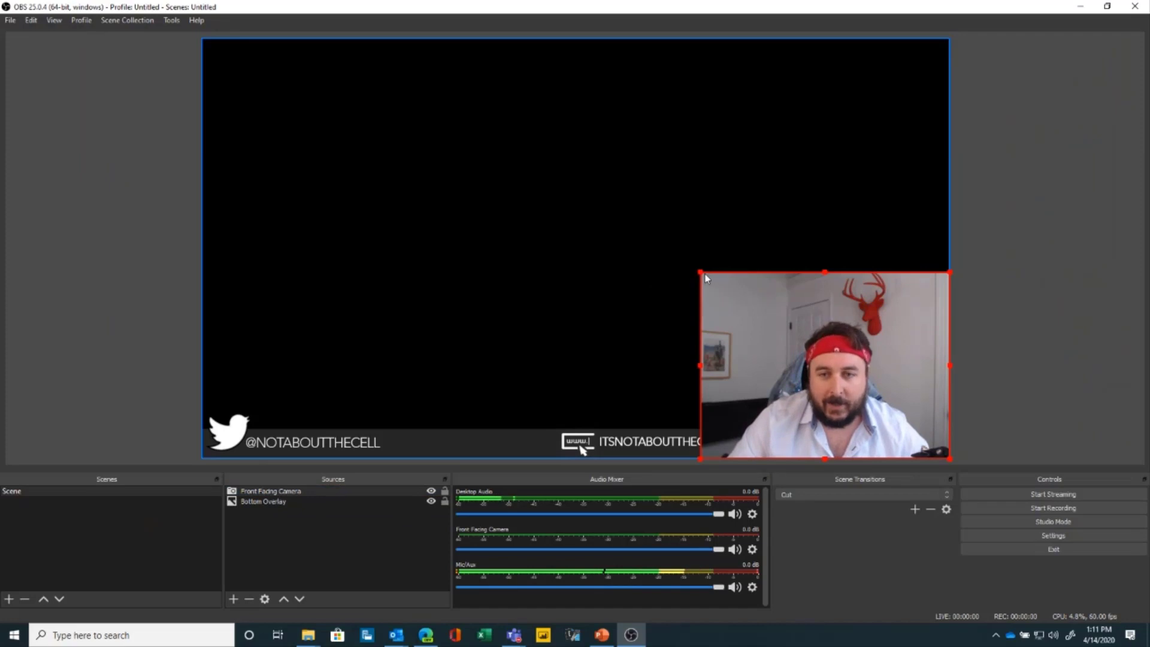
drag(703, 277, 774, 332)
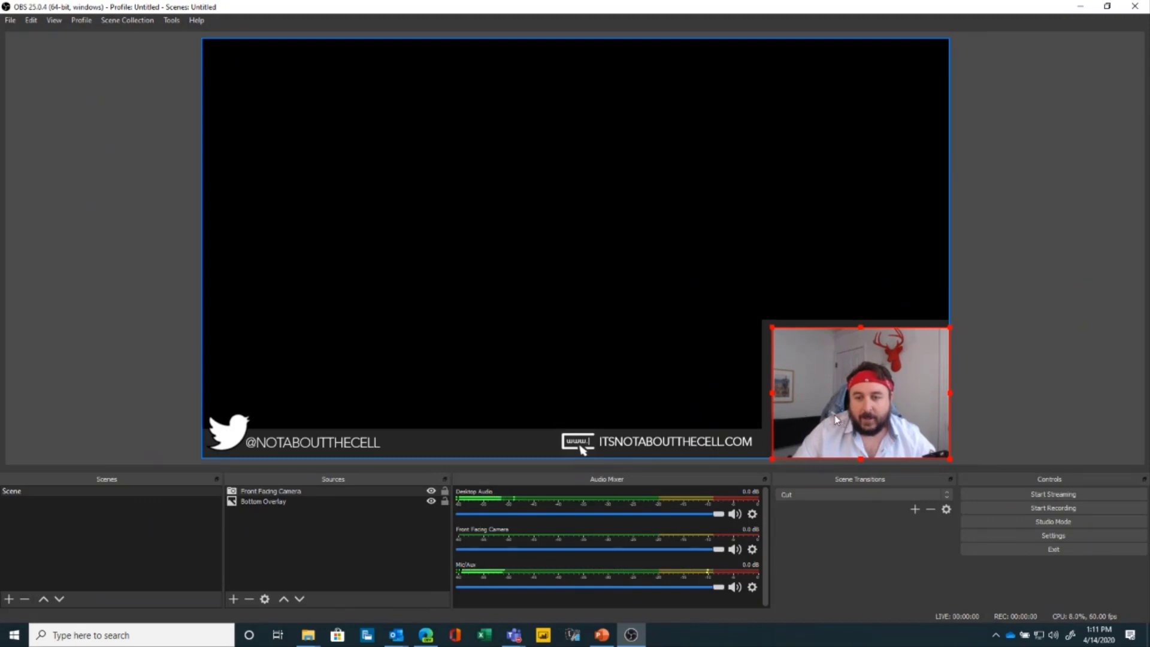
click(861, 425)
drag(861, 425, 860, 426)
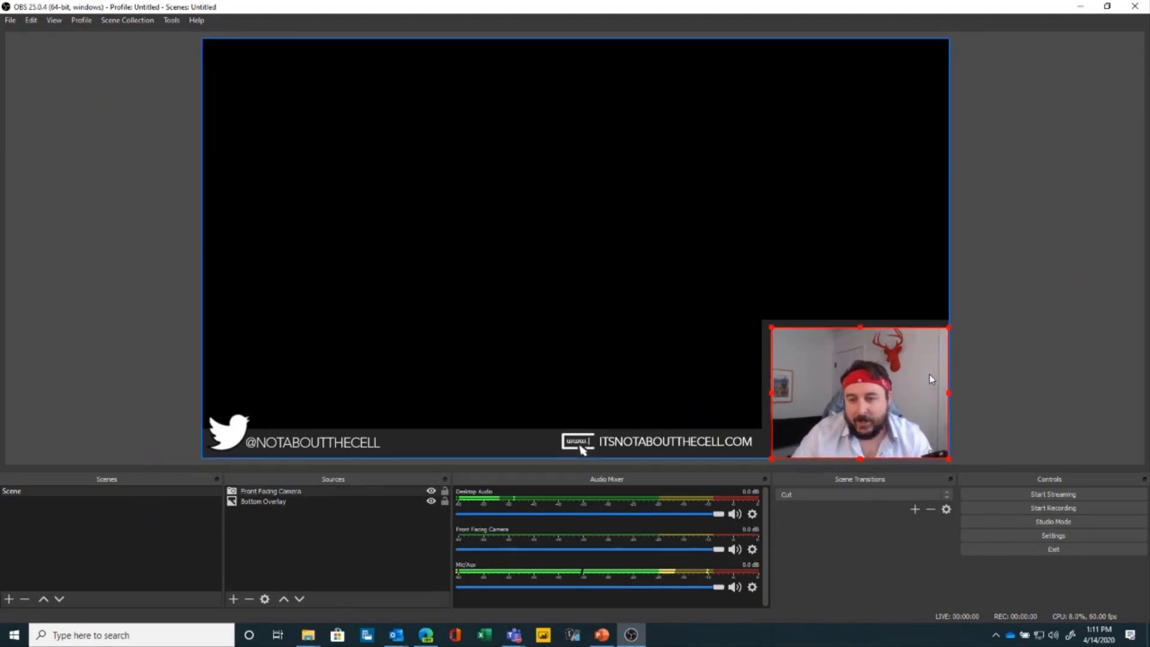
Step: Nudge the camera feed left and up until it is centred in the overlay's dark box, and deselect it
key(Left)
key(Left)
key(Left)
key(Left)
key(Left)
key(Up)
key(Up)
key(Up)
key(Up)
key(Up)
key(Up)
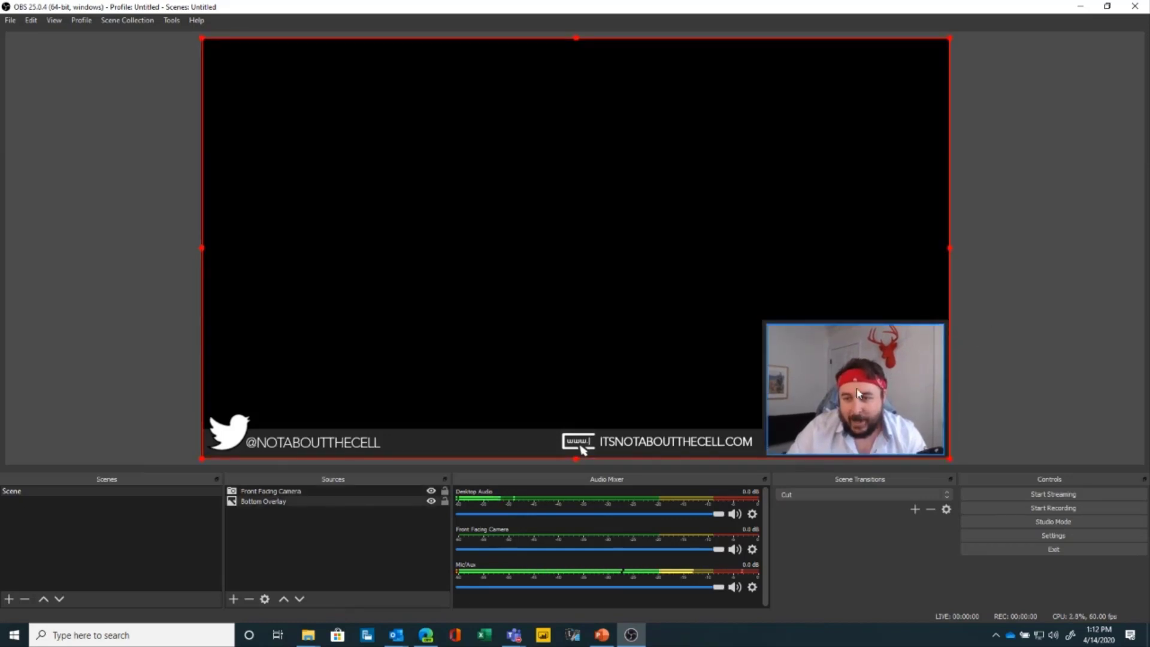
click(974, 354)
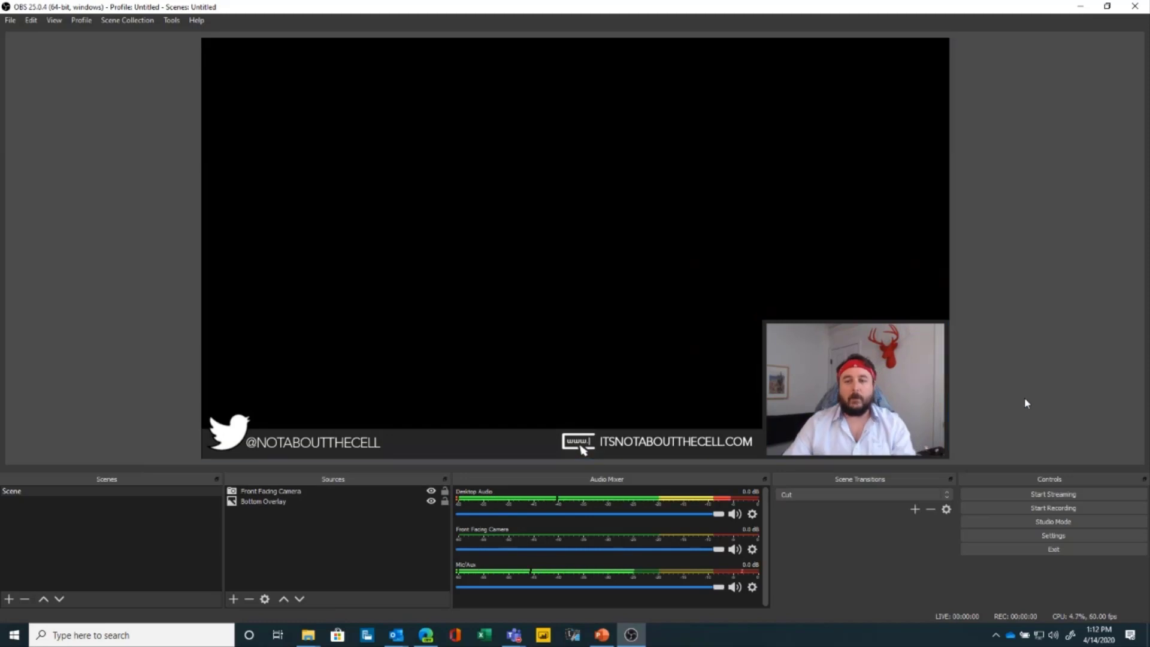
Step: Lock the Front Facing Camera and Bottom Overlay sources against changes
click(376, 537)
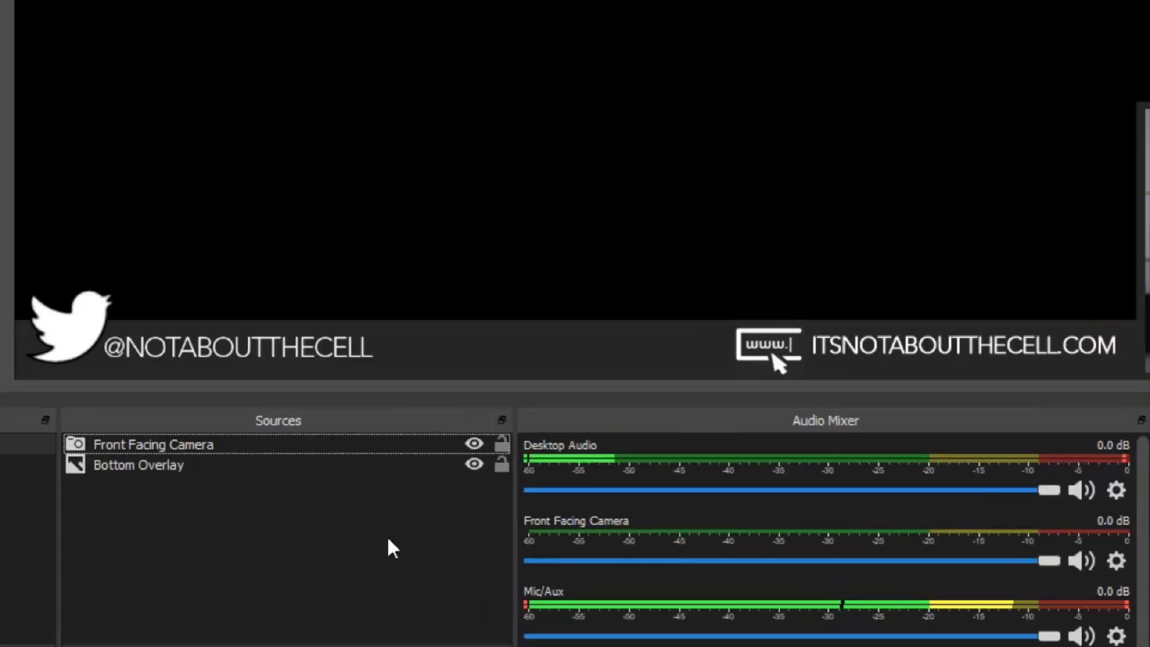
click(491, 445)
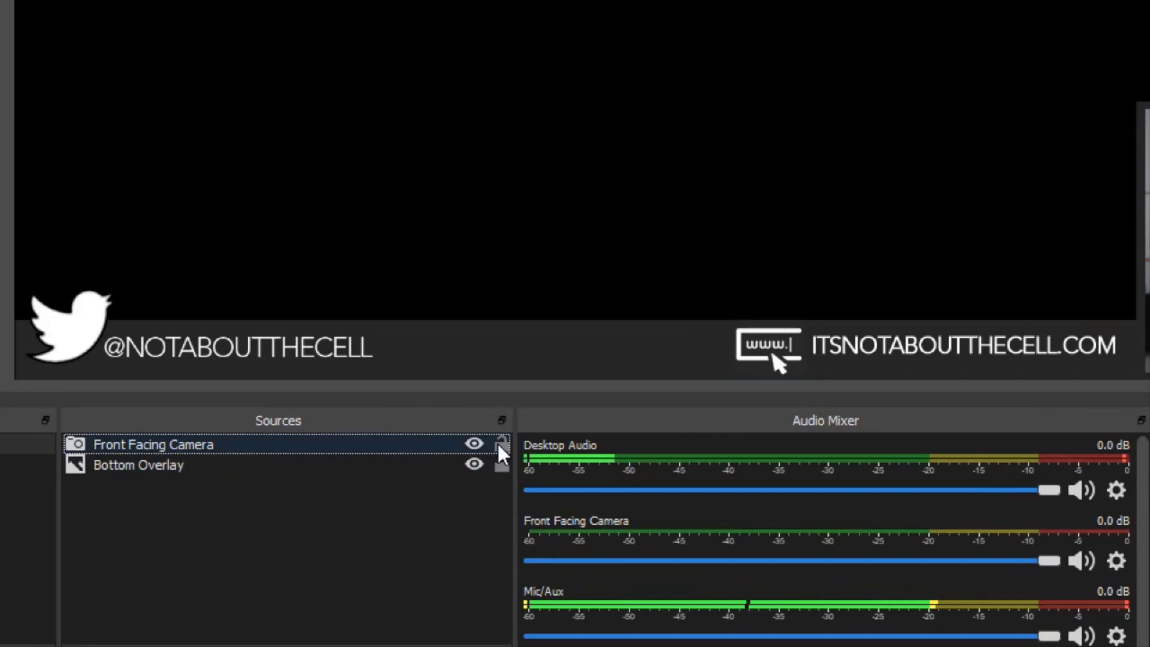
click(498, 444)
click(498, 461)
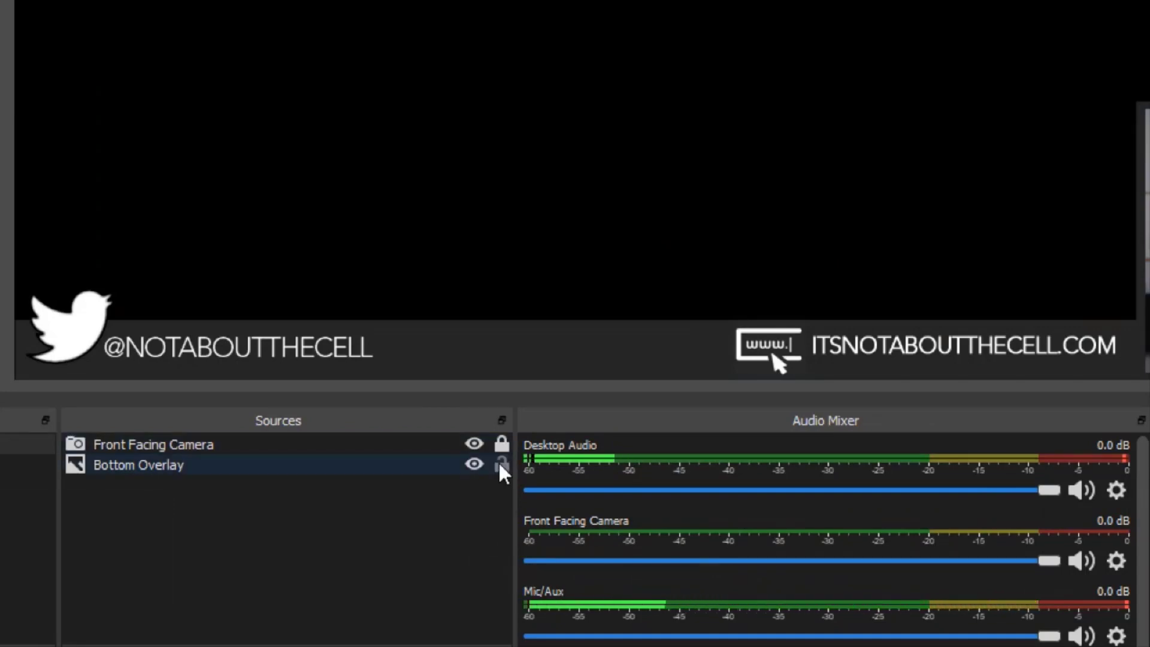
click(500, 463)
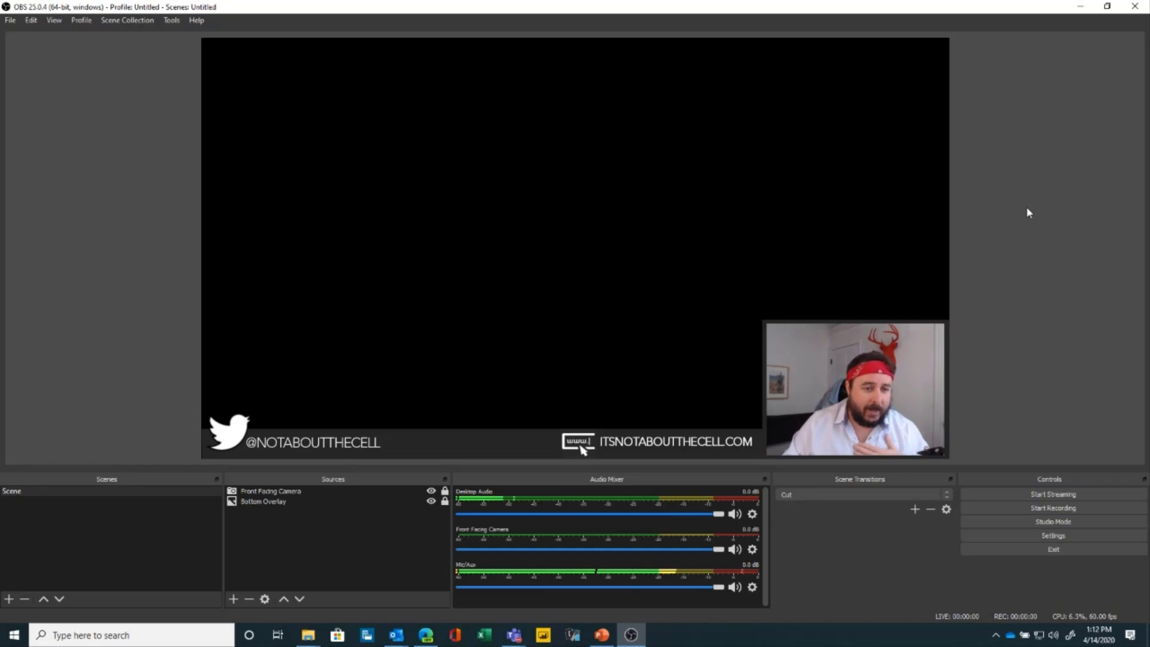
click(257, 573)
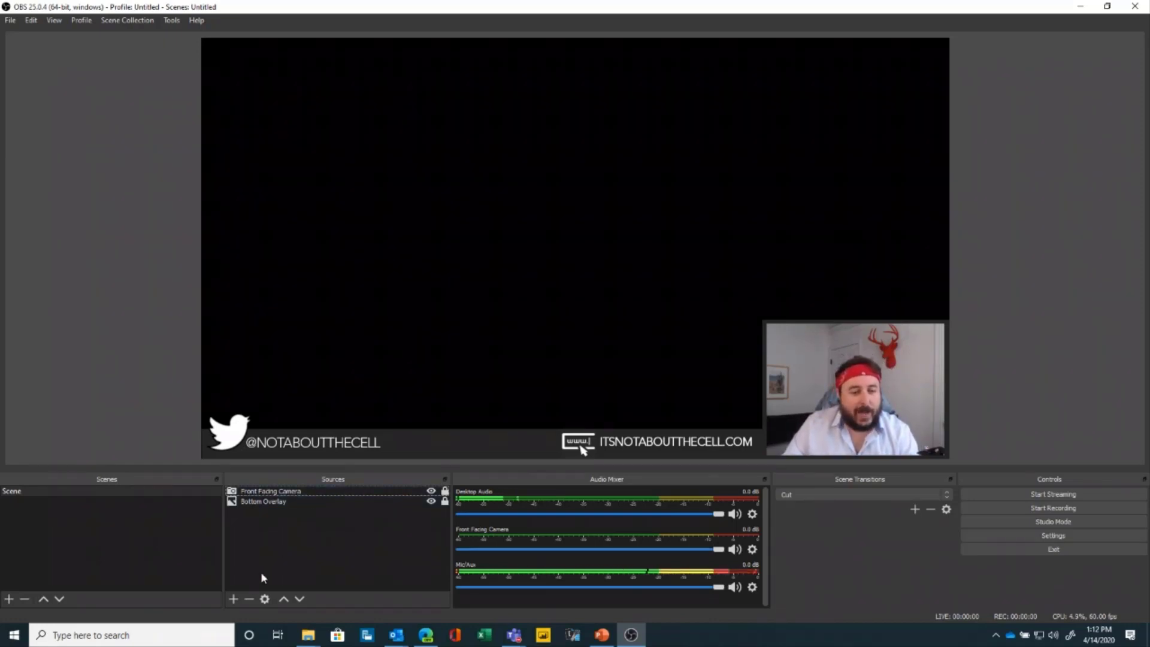
click(236, 598)
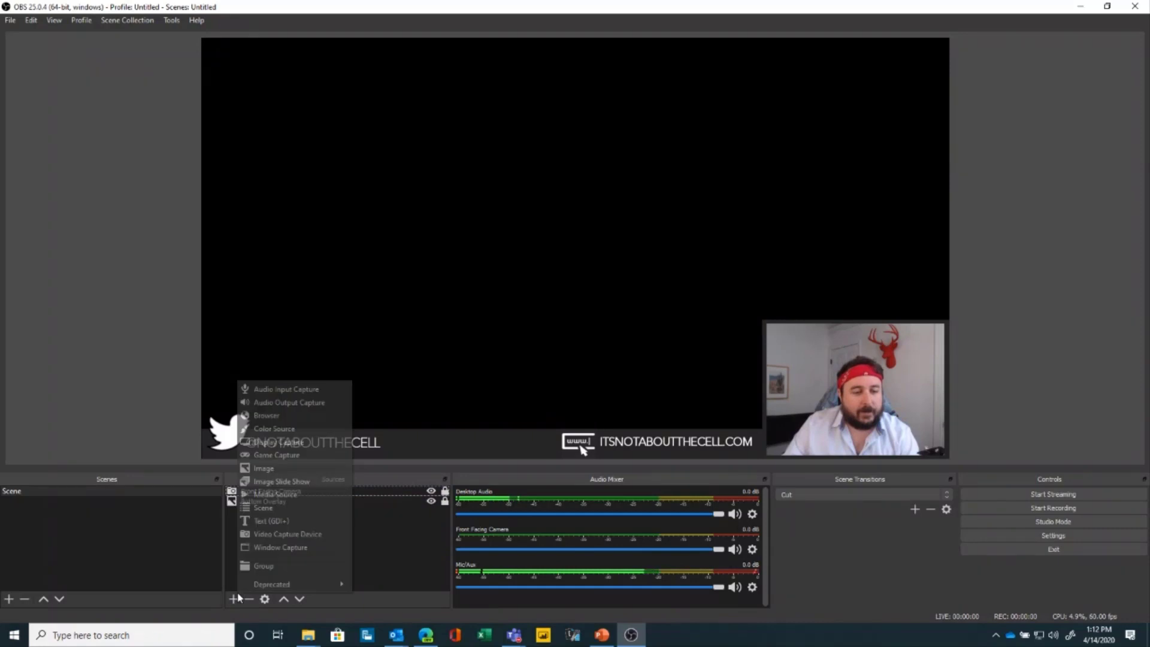
click(371, 530)
double_click(379, 504)
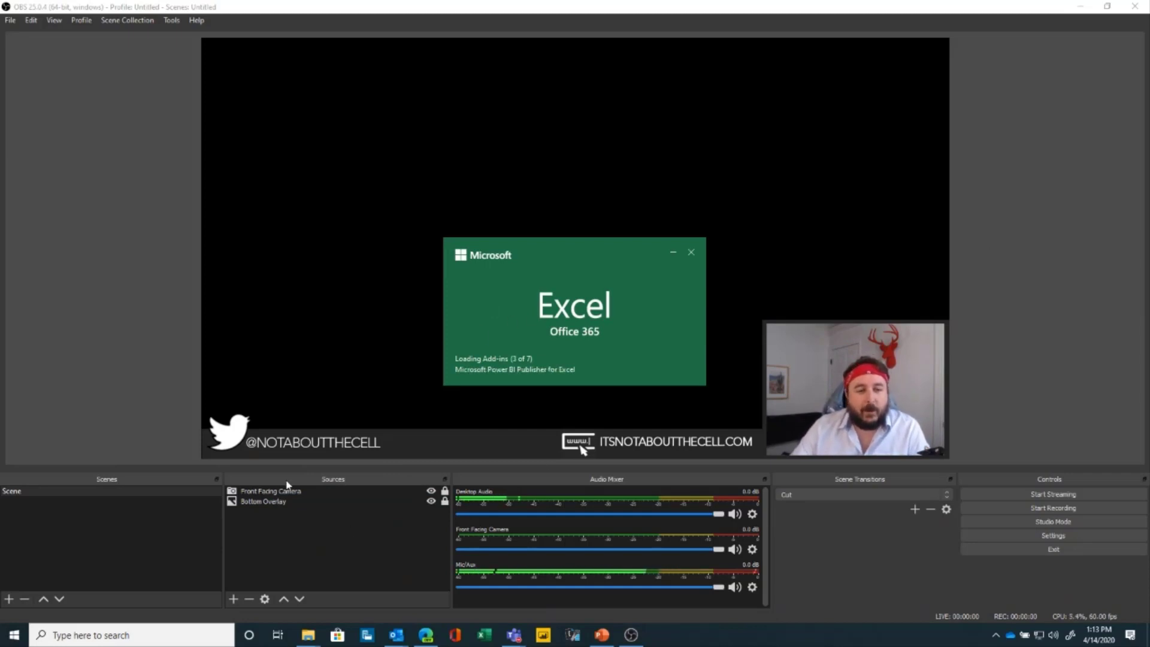
click(305, 539)
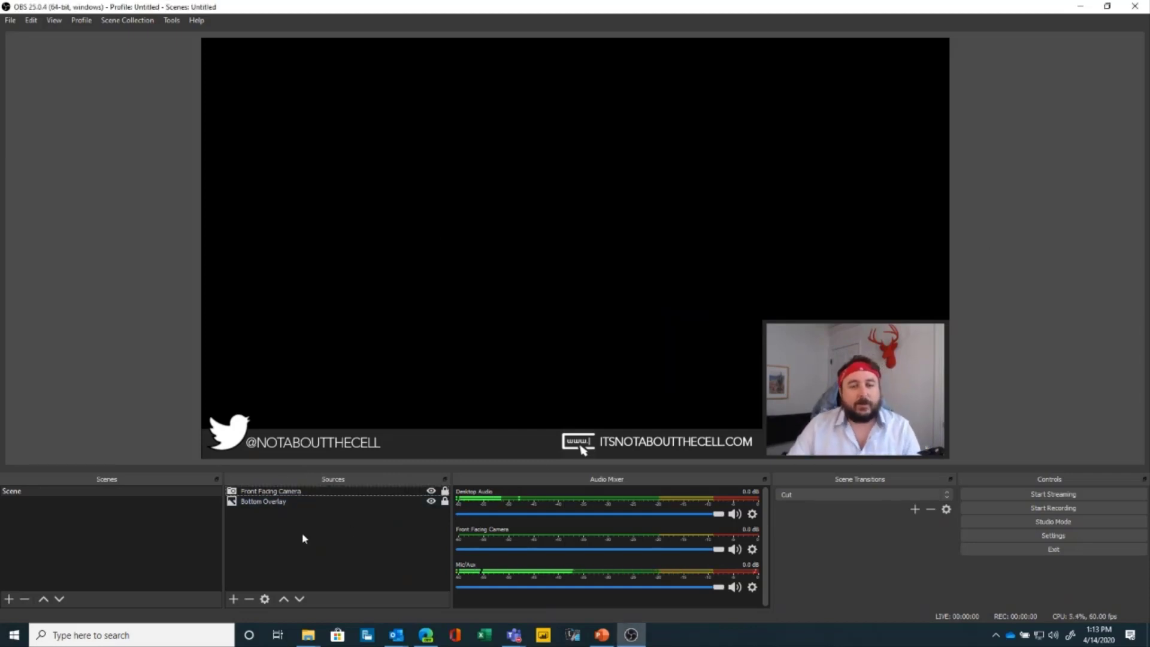
Step: Switch to Excel, create a blank workbook, and return to OBS Studio
click(485, 635)
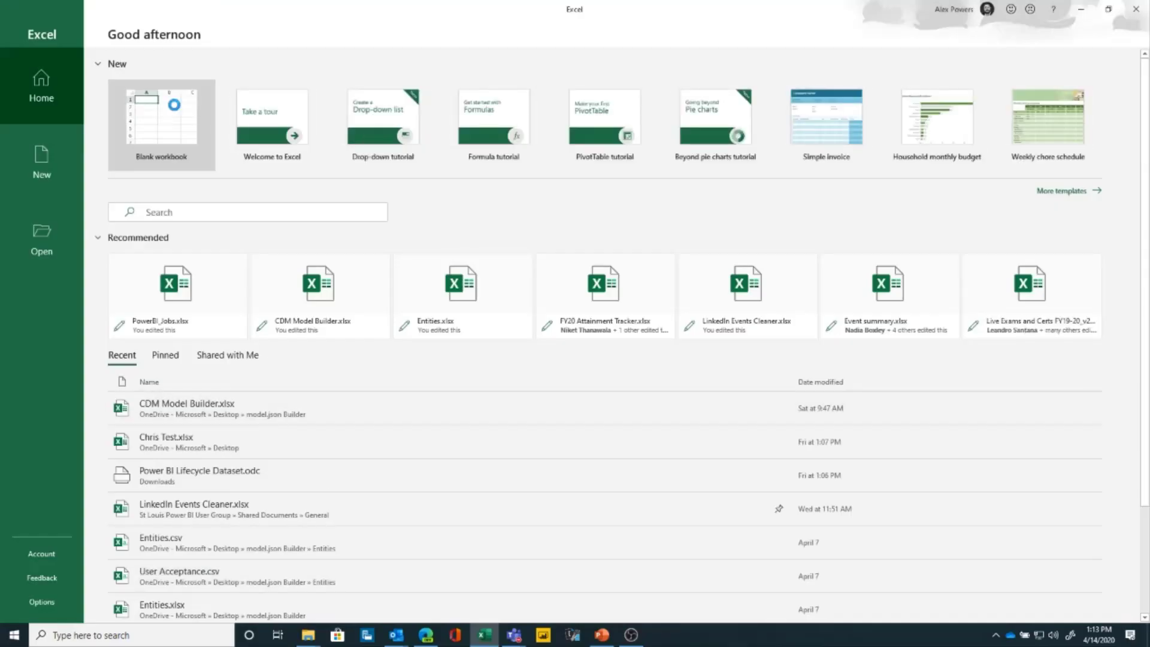
click(162, 126)
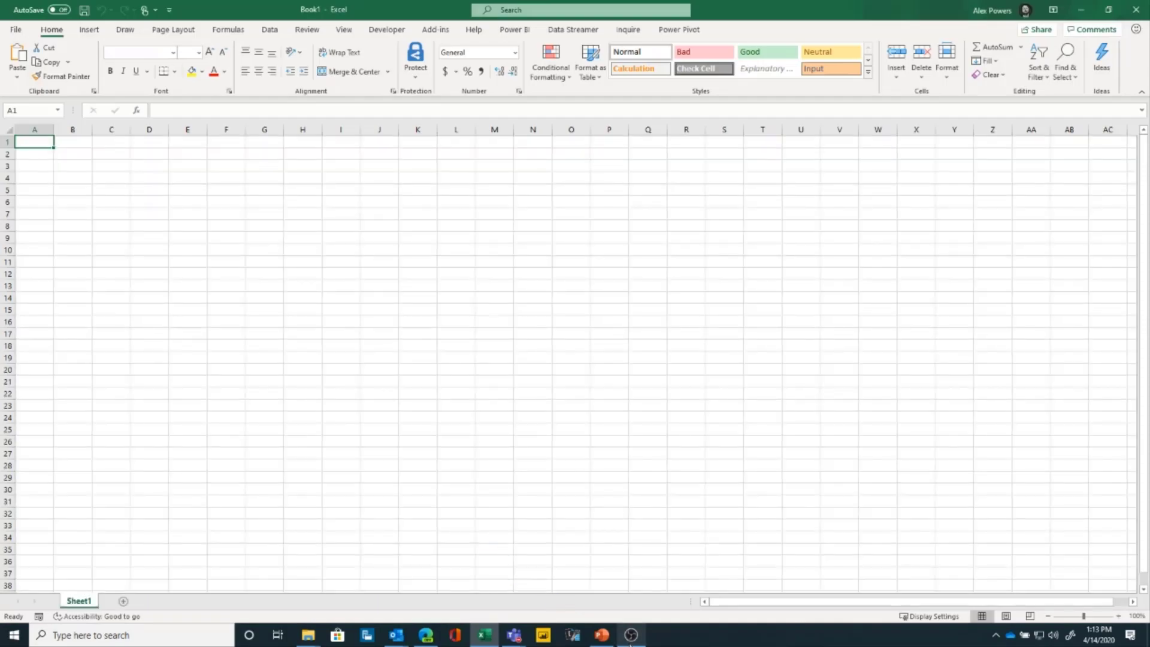
click(631, 636)
Step: Add a new Window Capture source named "Excel" to the scene
click(234, 600)
mouse_move(241, 600)
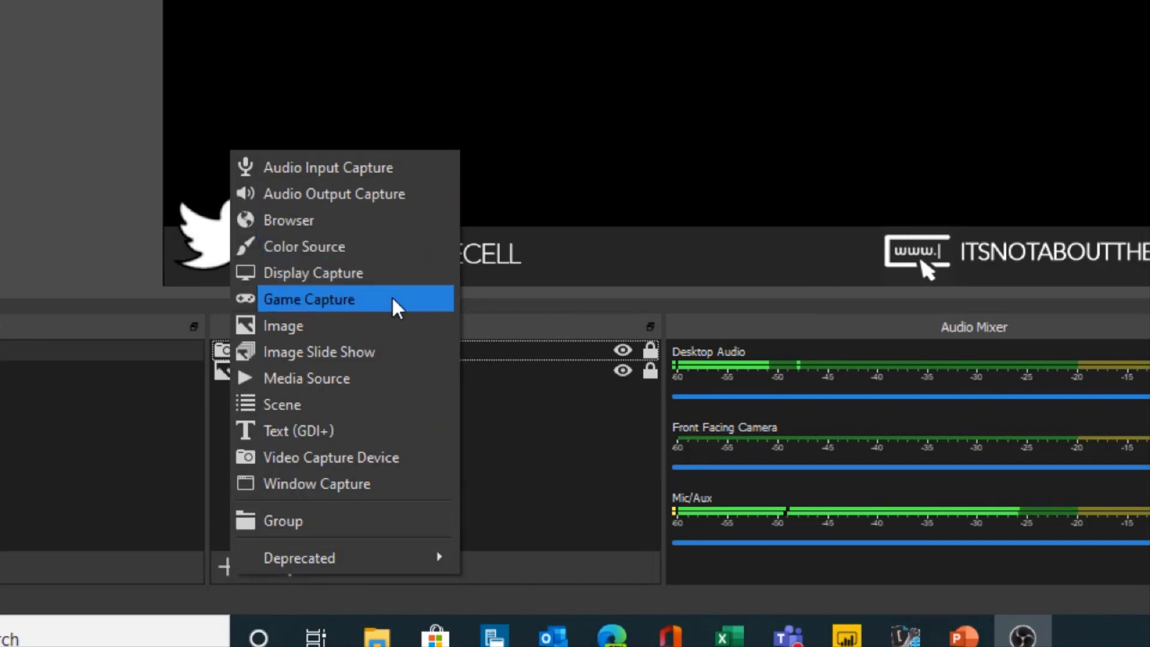
click(386, 483)
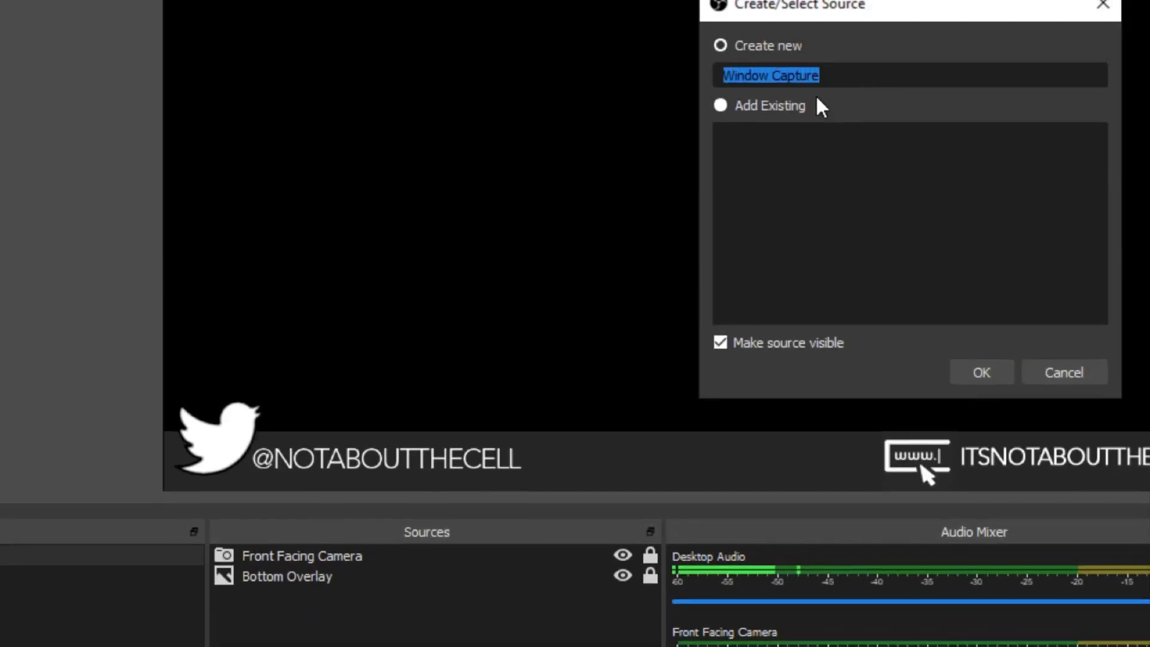
text(Excel)
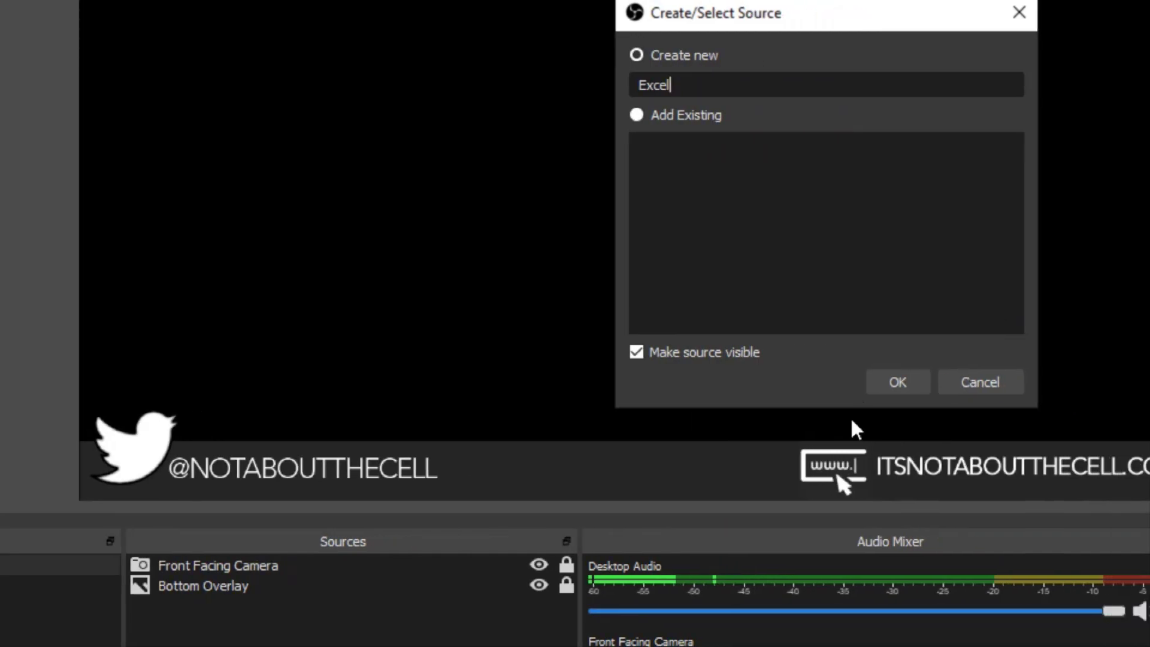
click(900, 380)
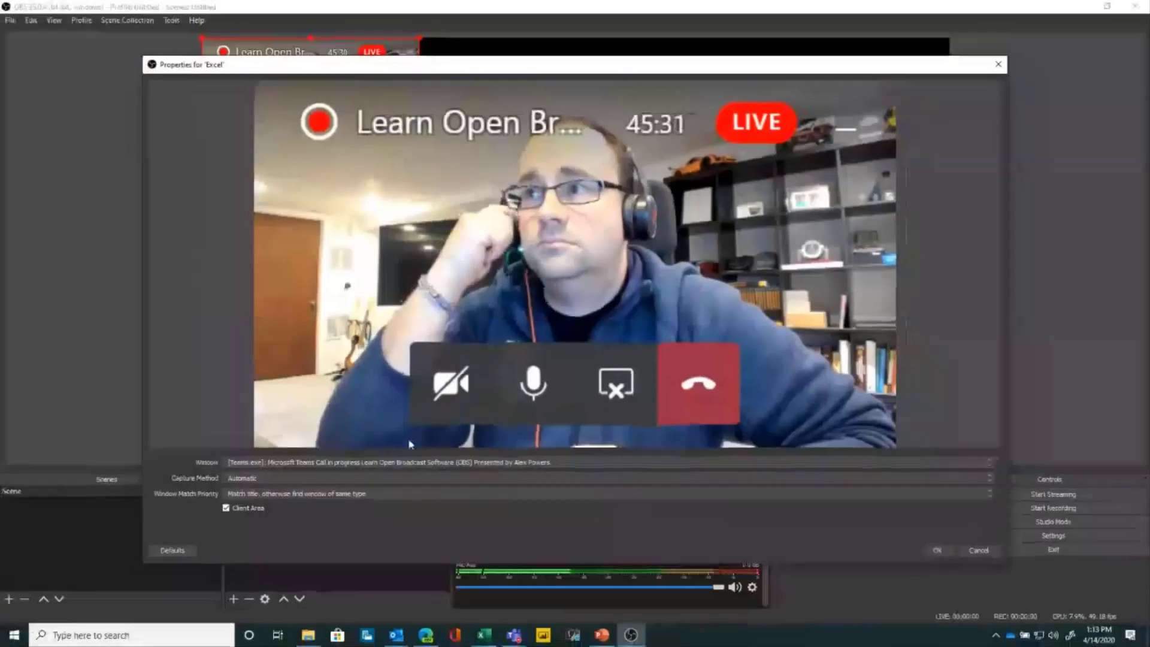
Step: Set the Excel source to capture the Book1 - Excel window, matching title or otherwise the same executable, and accept its properties
click(391, 464)
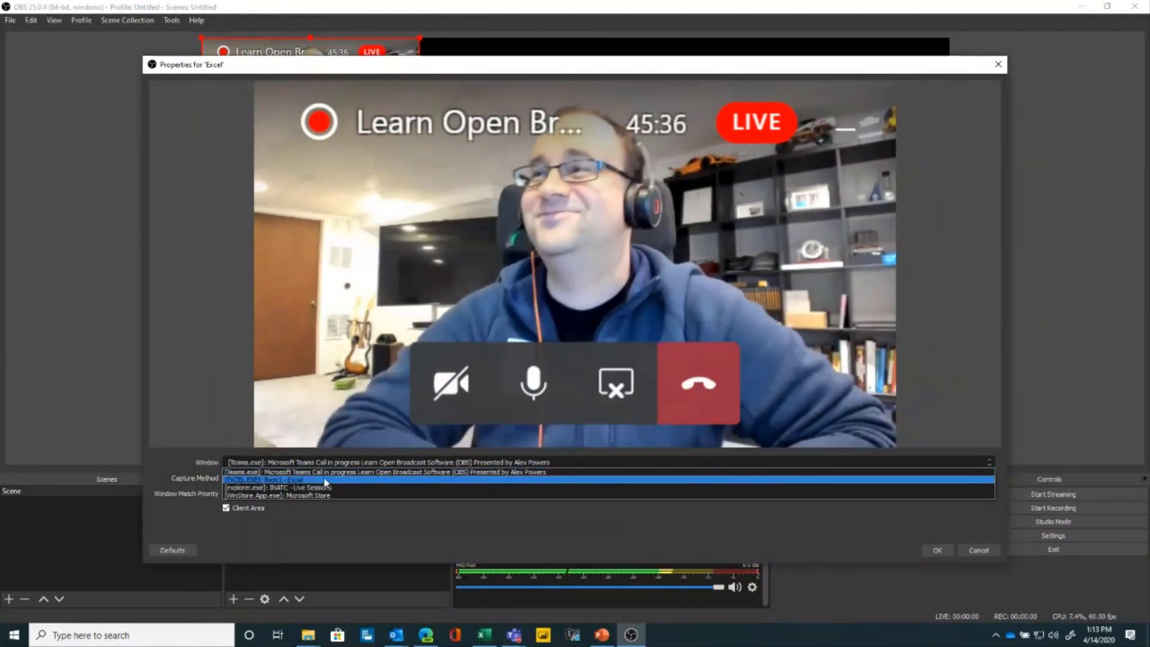
click(325, 482)
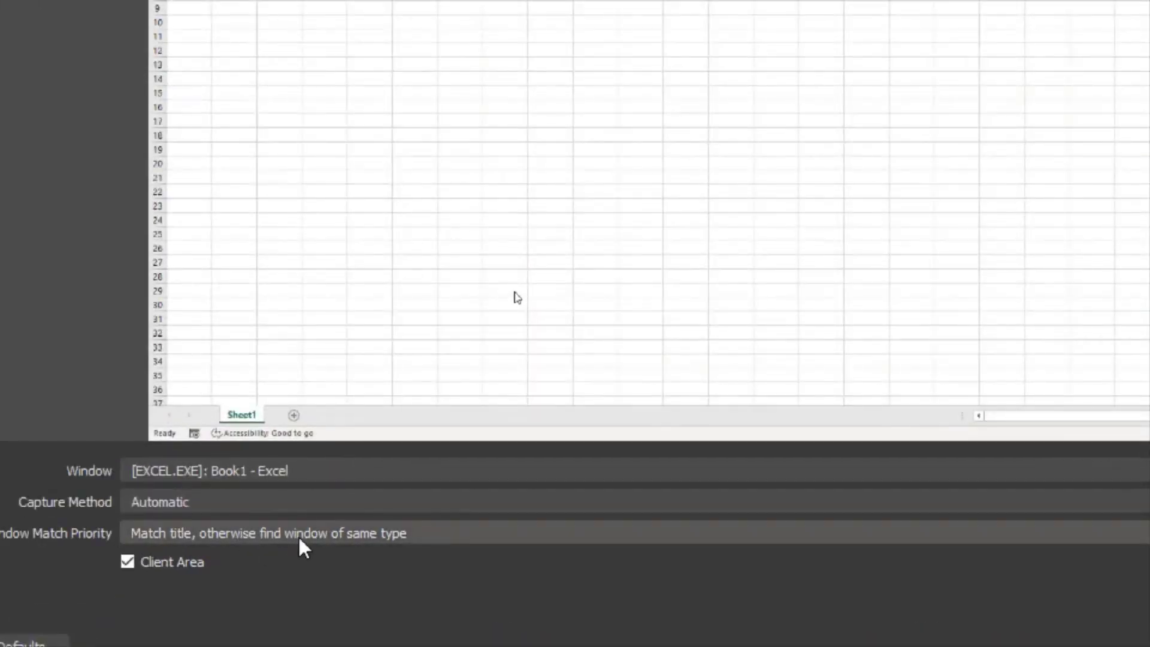
click(358, 541)
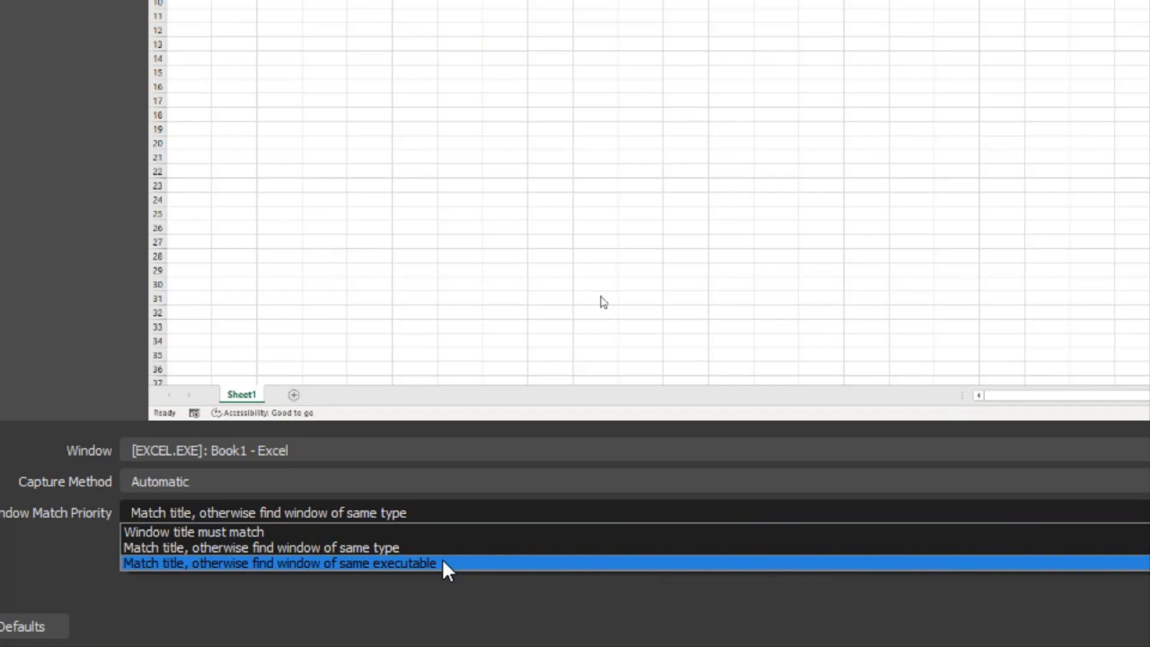
click(443, 564)
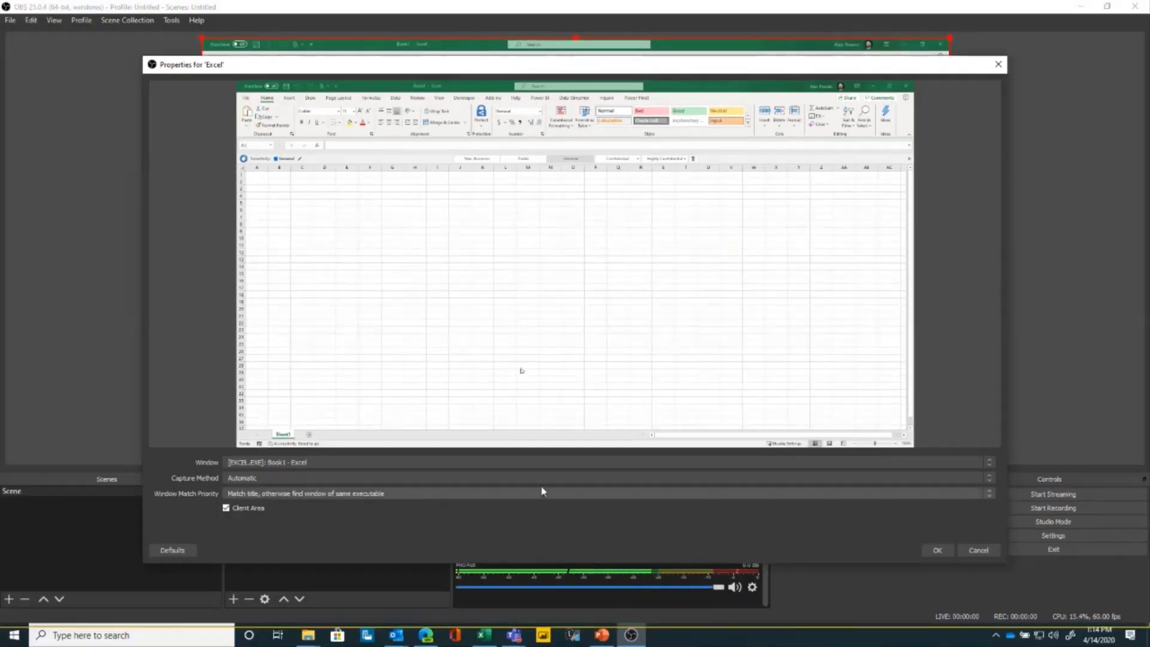
click(938, 551)
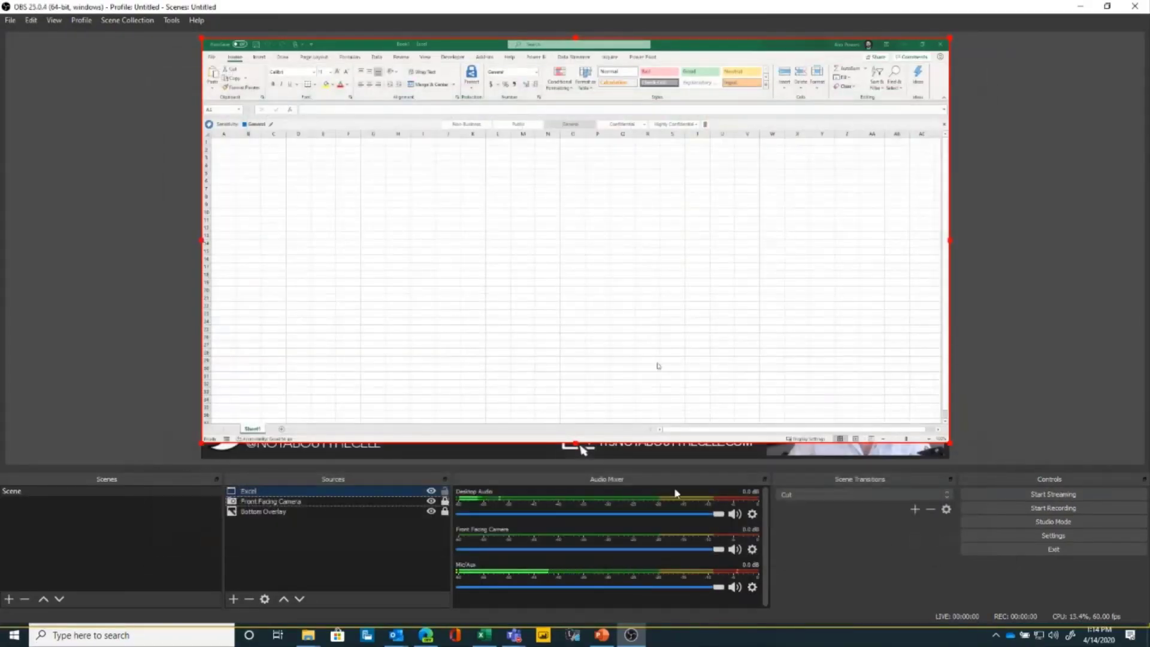
click(1066, 200)
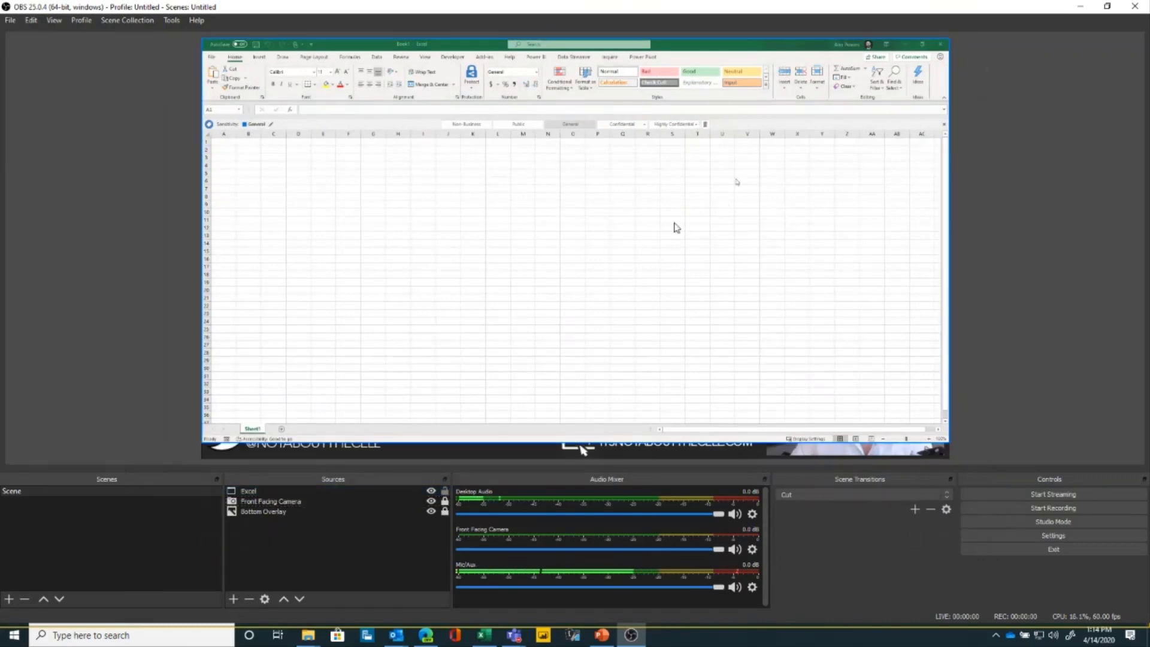
Step: Place the Excel source below Front Facing Camera and Bottom Overlay in the source order, and deselect it
click(300, 513)
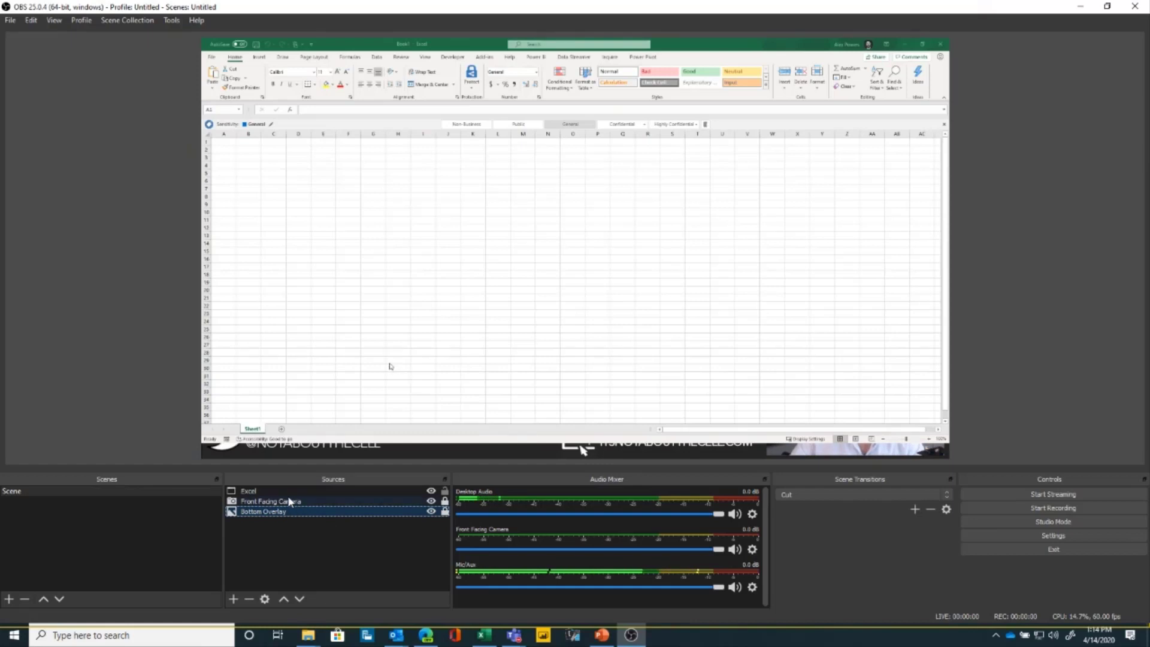
click(249, 492)
click(300, 600)
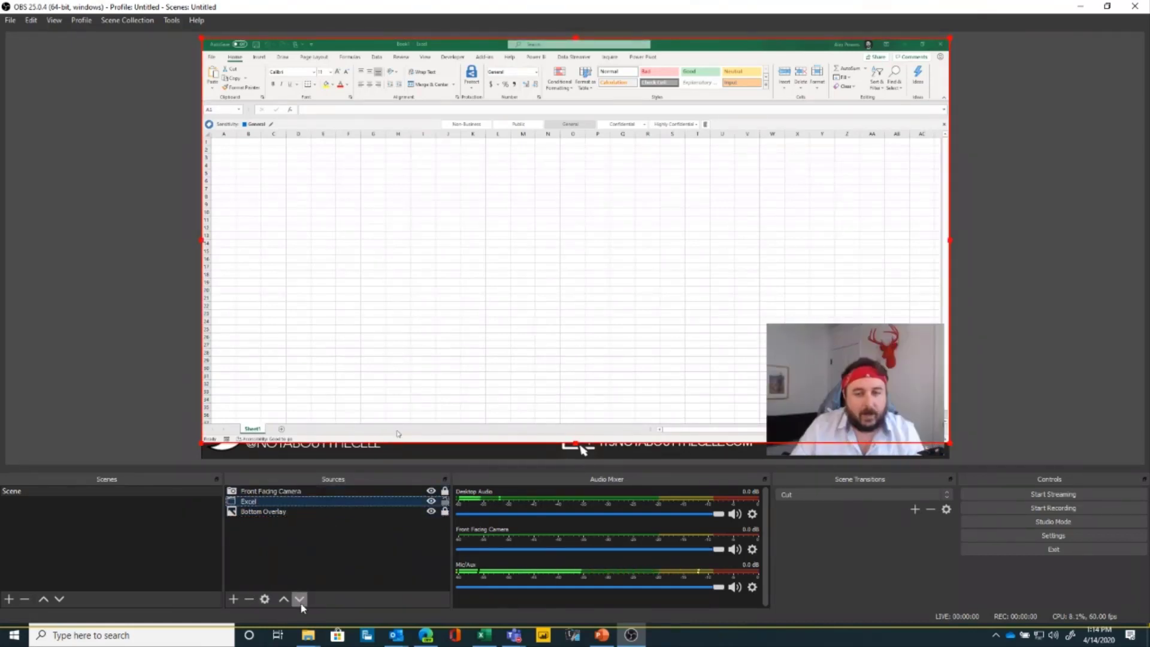
click(300, 602)
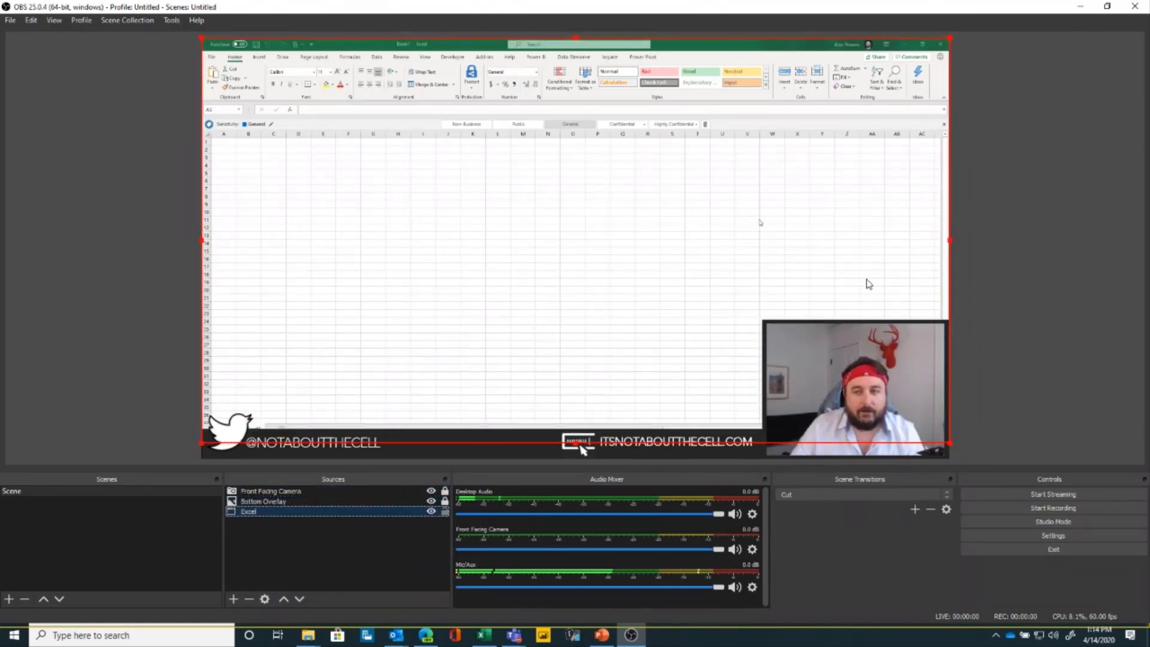
click(993, 265)
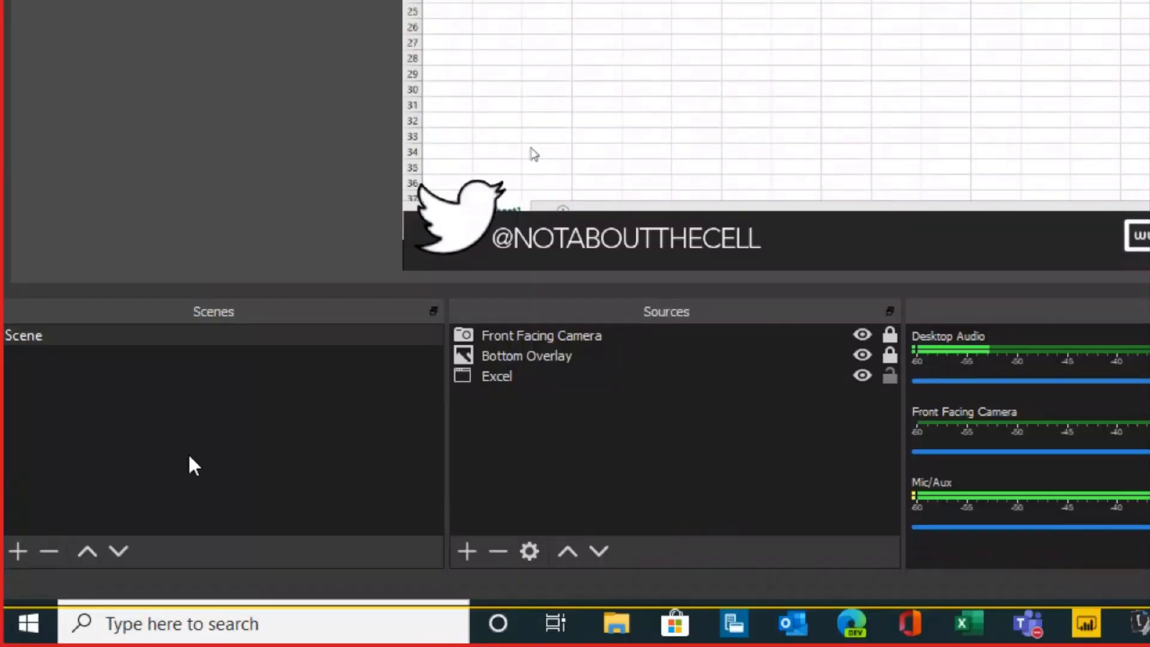
Step: Add a new scene named "Technical Difficulties"
click(127, 466)
click(18, 540)
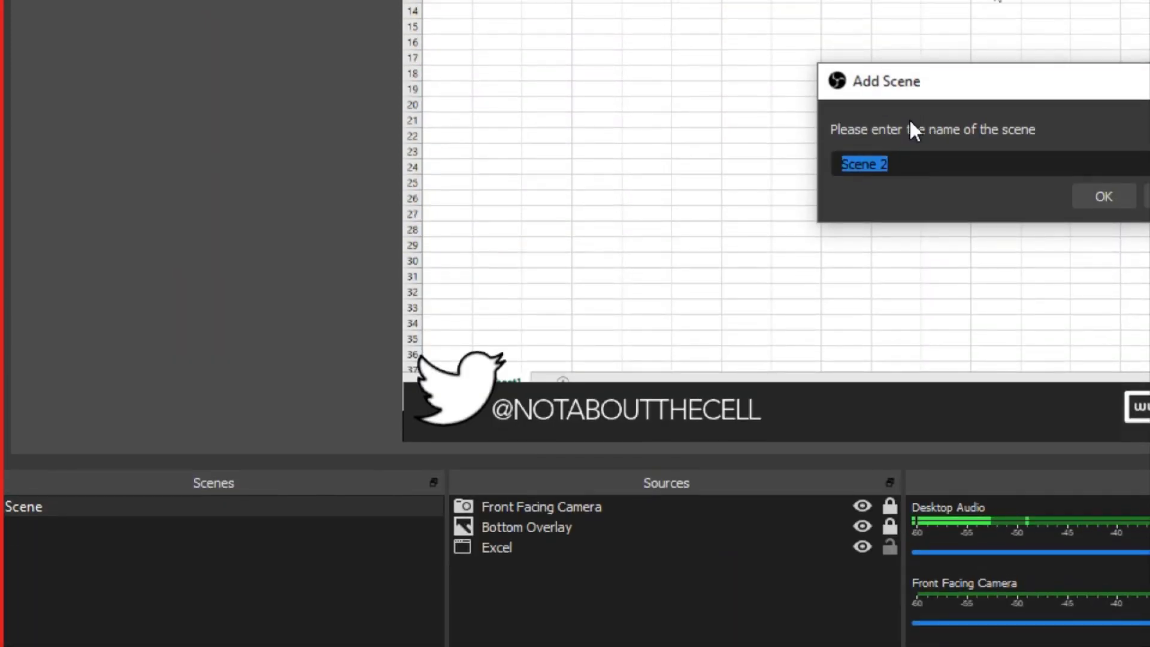
text(Technical Difficulties)
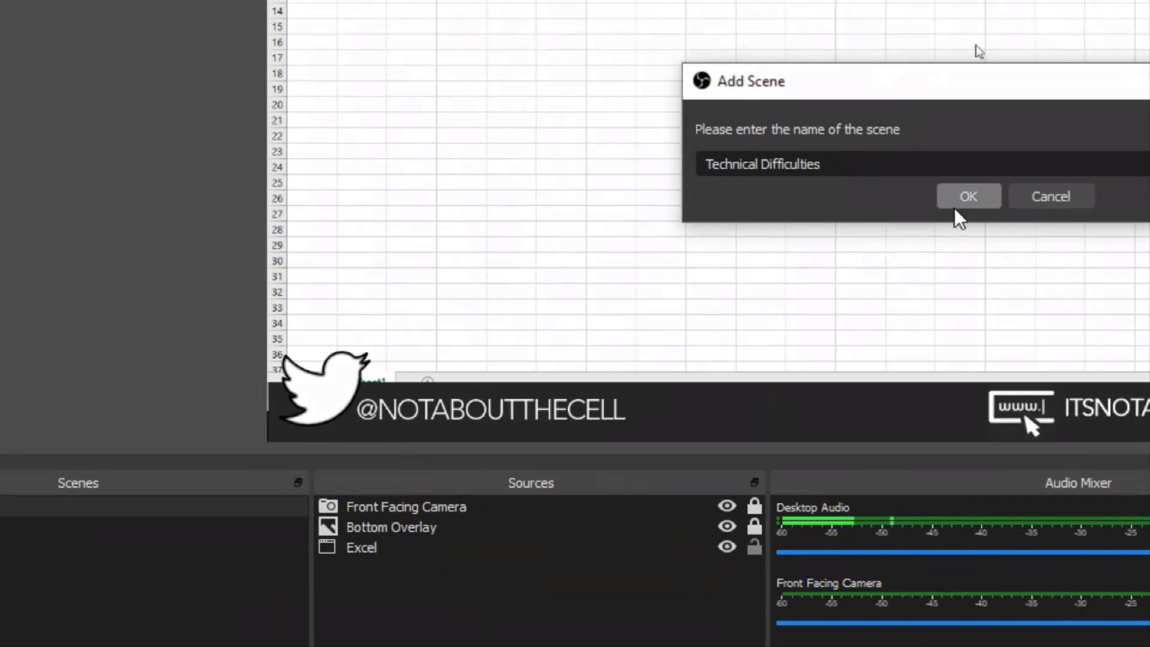
click(956, 207)
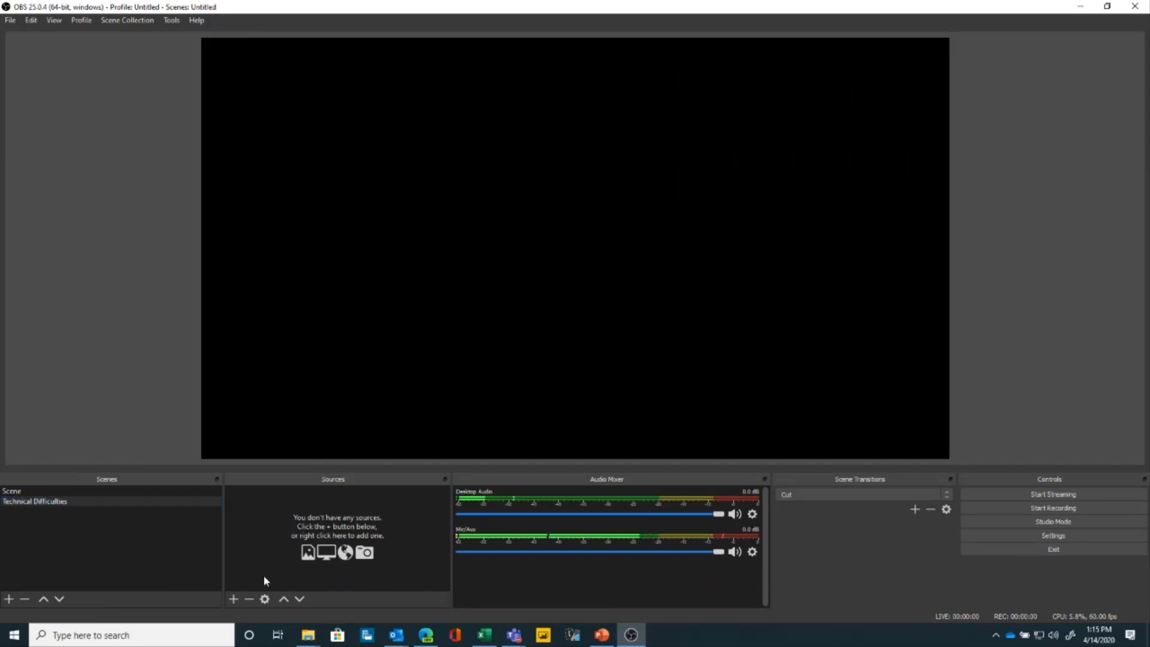
Step: Add a new Image source named "Hang in There" to the Technical Difficulties scene
click(233, 599)
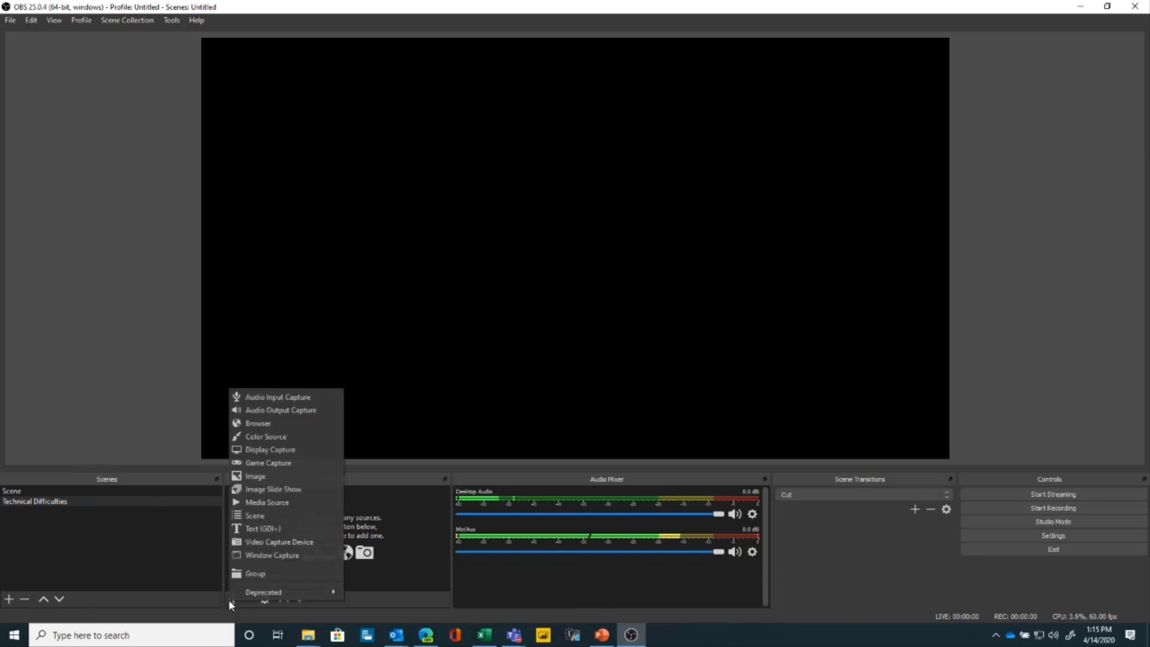
click(306, 476)
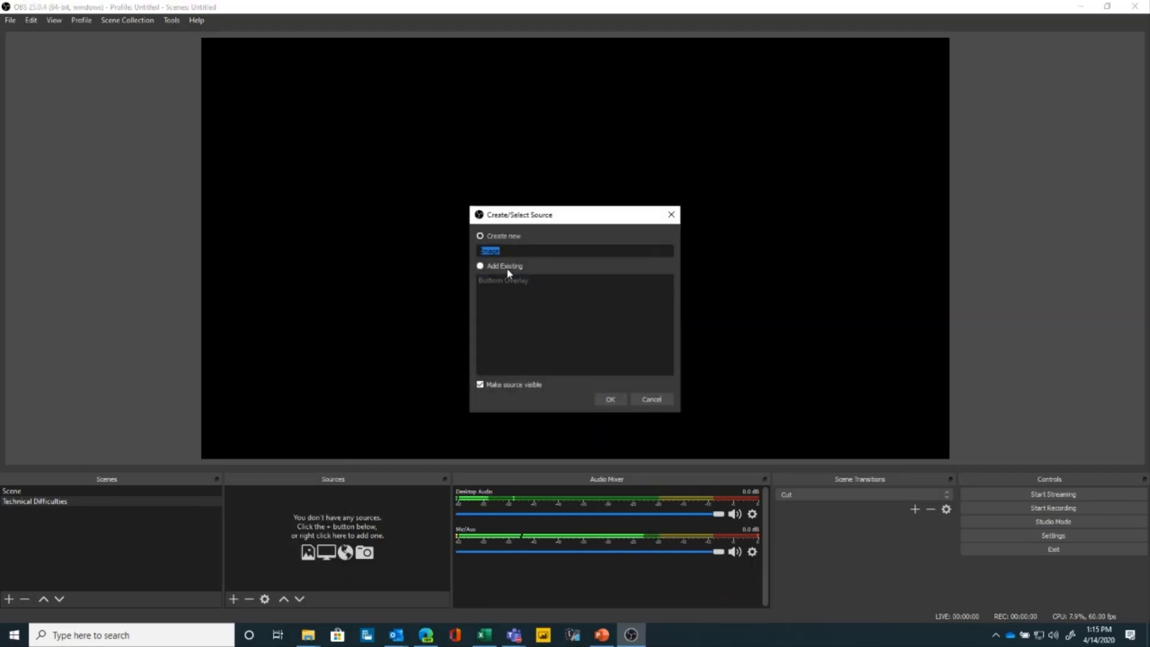
text(Han)
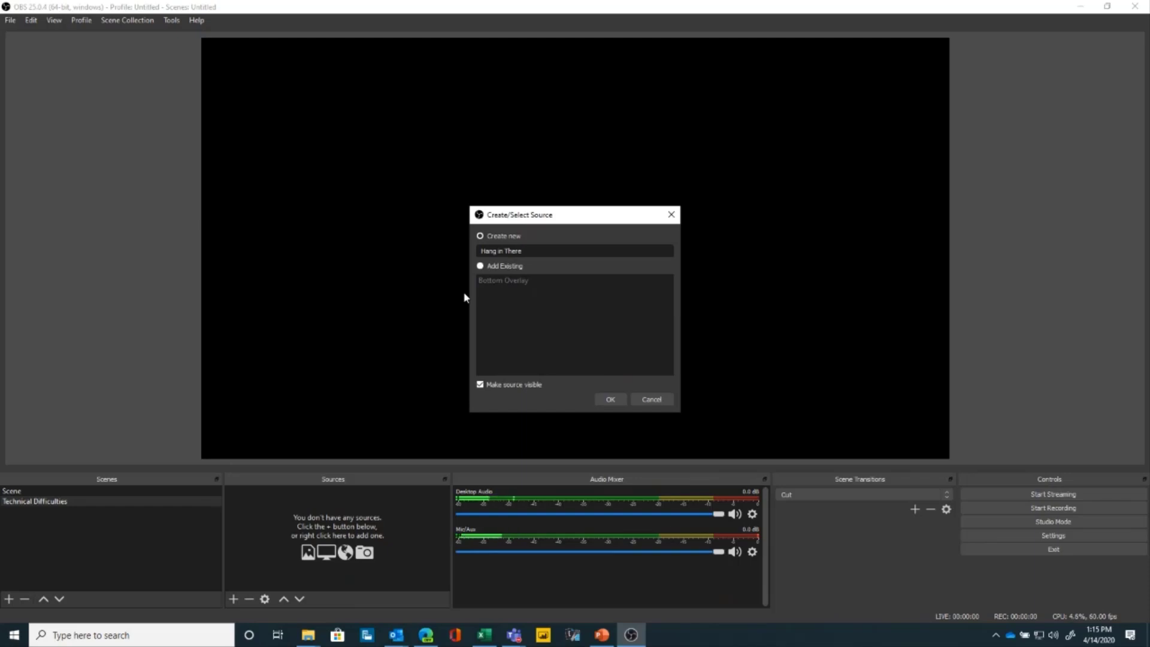
text(g in There)
click(611, 399)
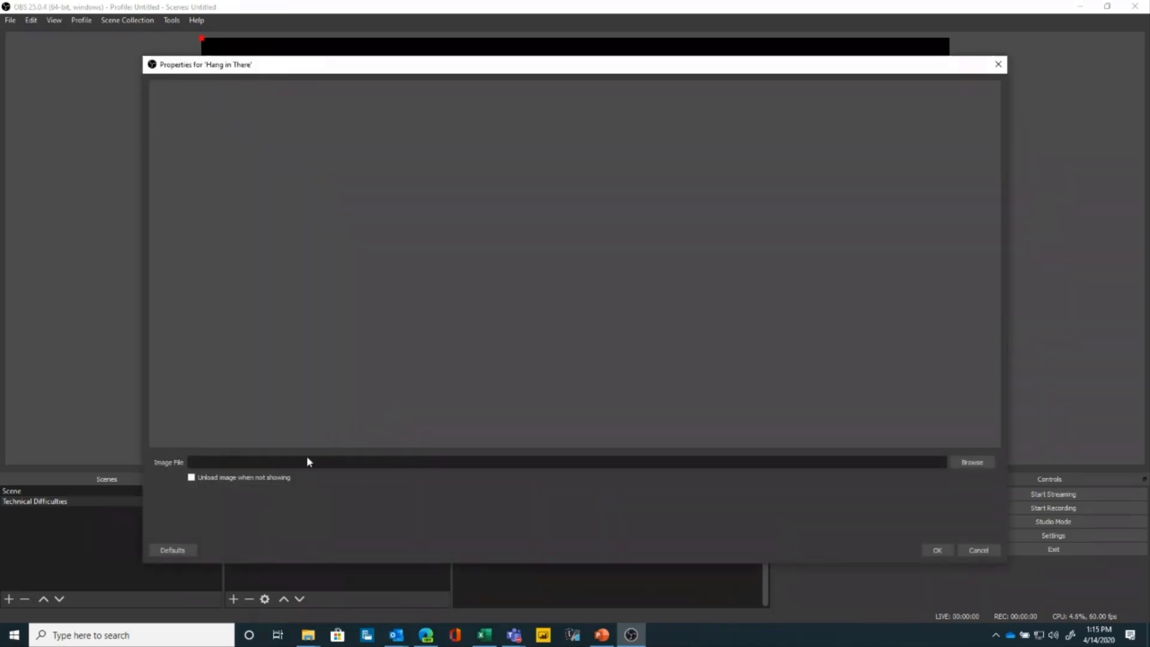
Step: Load th.jpg as the image file of the Hang in There source and accept its properties
click(973, 463)
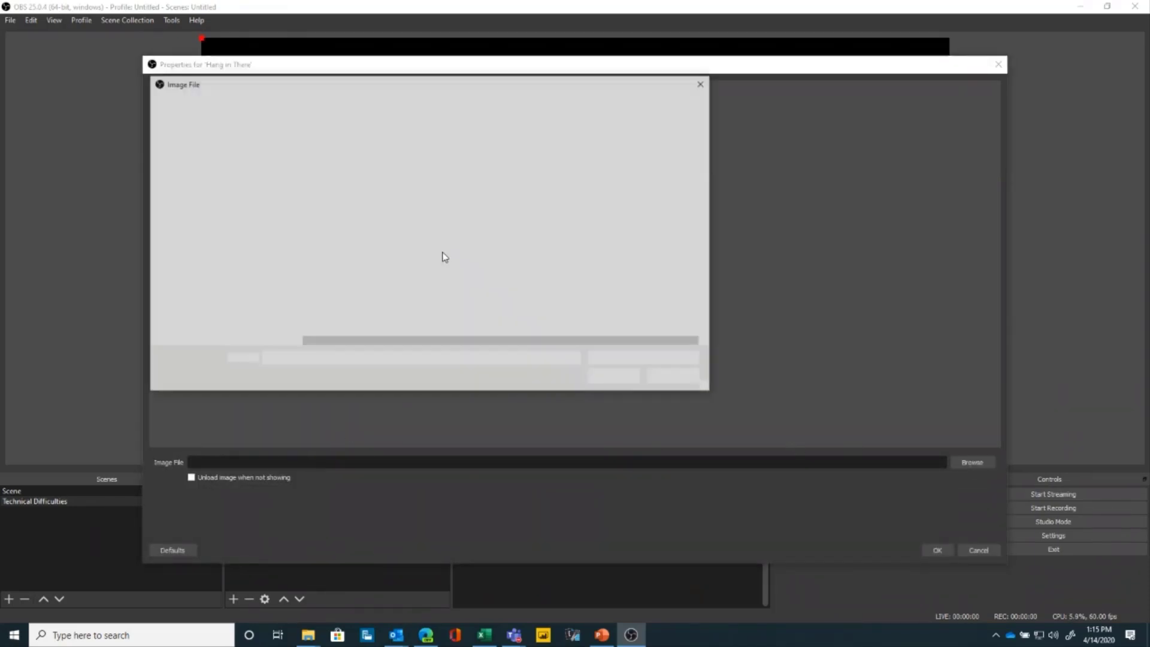
click(468, 173)
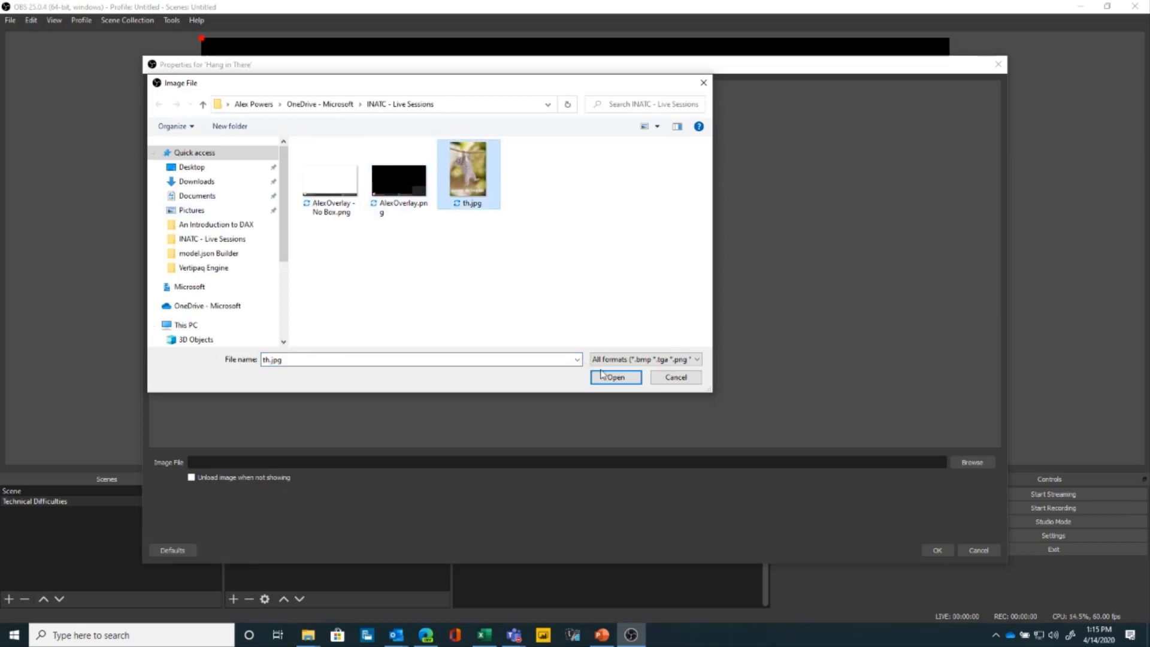
click(605, 383)
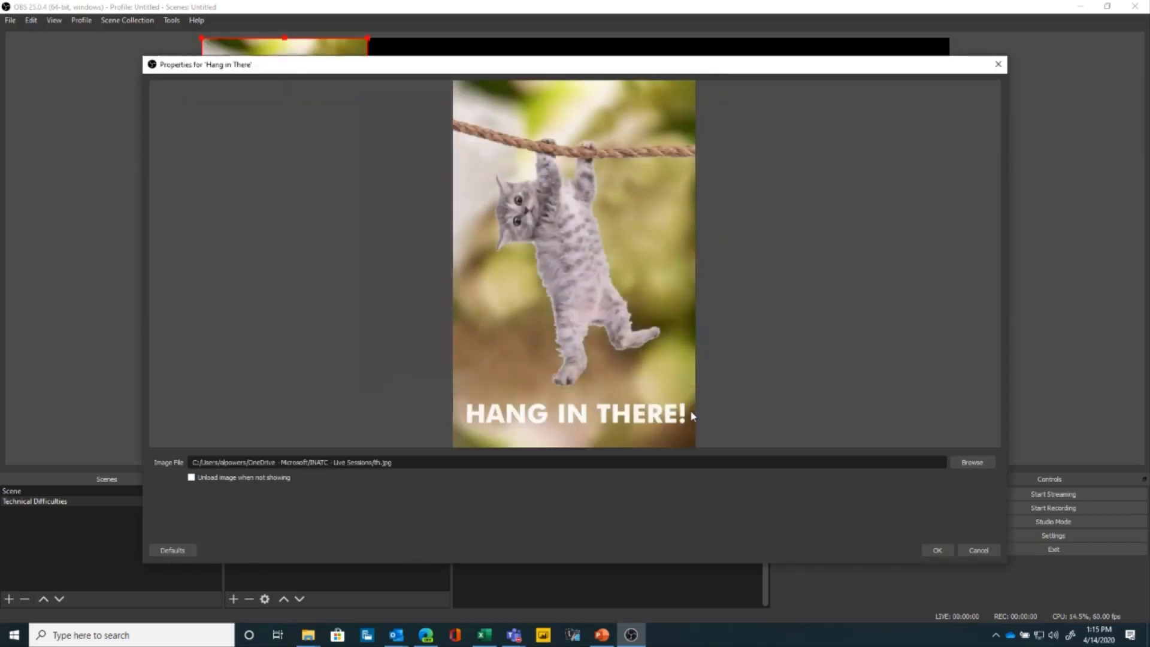
click(937, 551)
Step: Move the cat image to the right edge of the canvas, enlarge it to the full canvas height, and deselect it
drag(308, 154, 889, 151)
drag(784, 286, 709, 461)
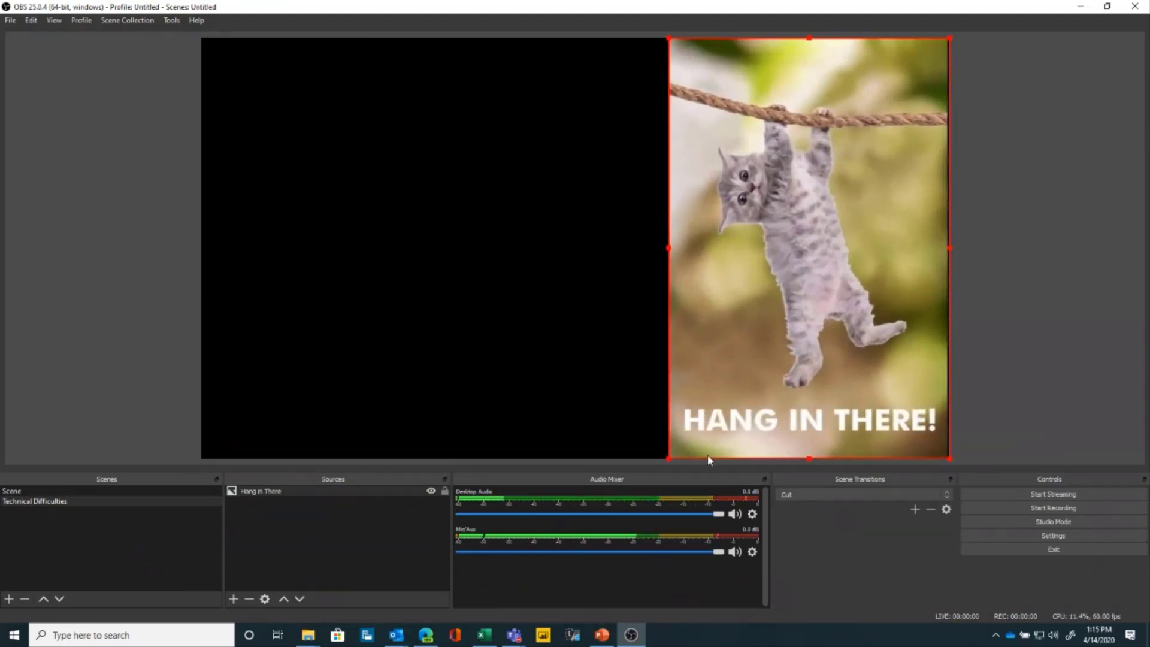
click(1026, 251)
click(326, 509)
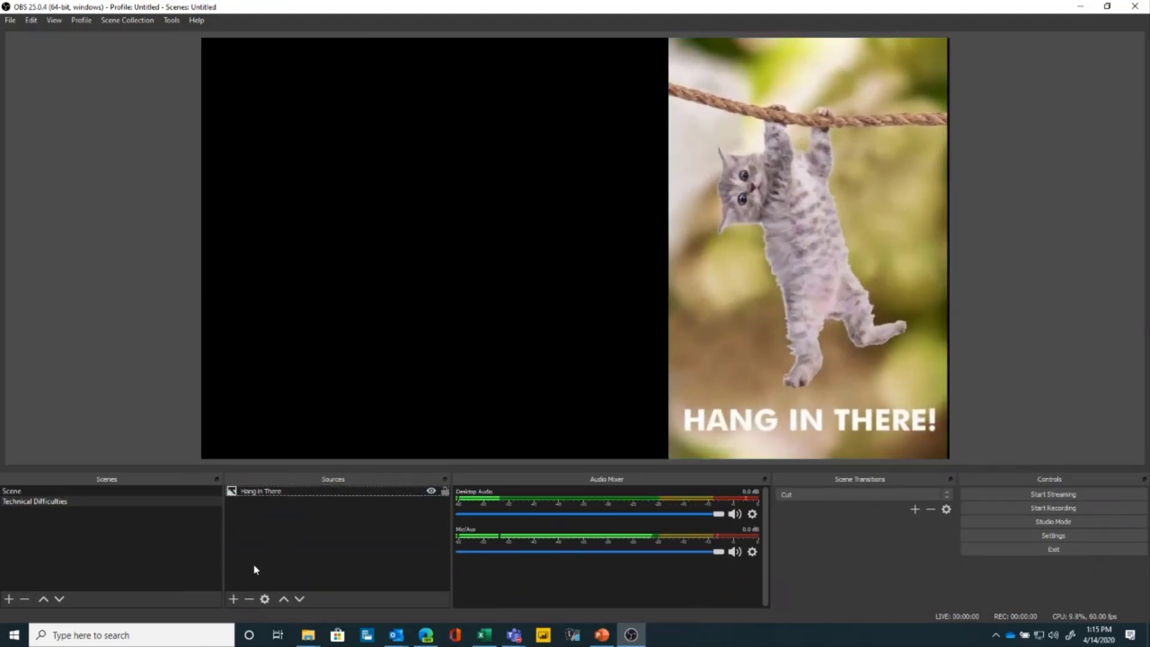
Step: Add a new Text (GDI+) source with the default name to the Technical Difficulties scene
click(233, 604)
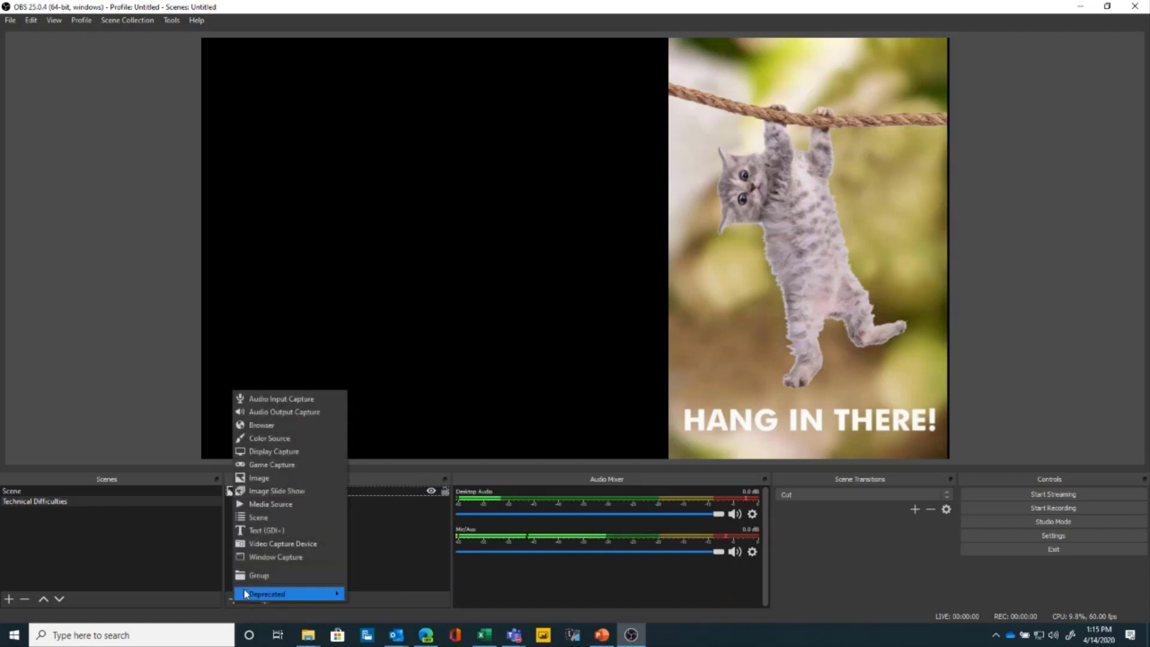
click(294, 527)
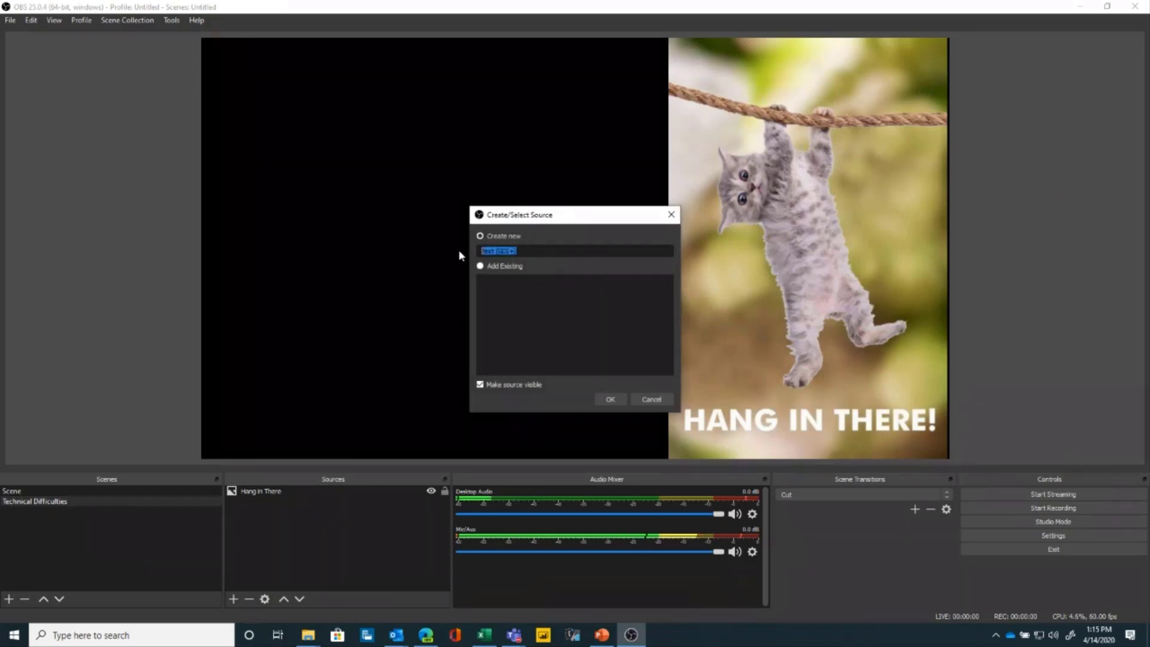
click(607, 398)
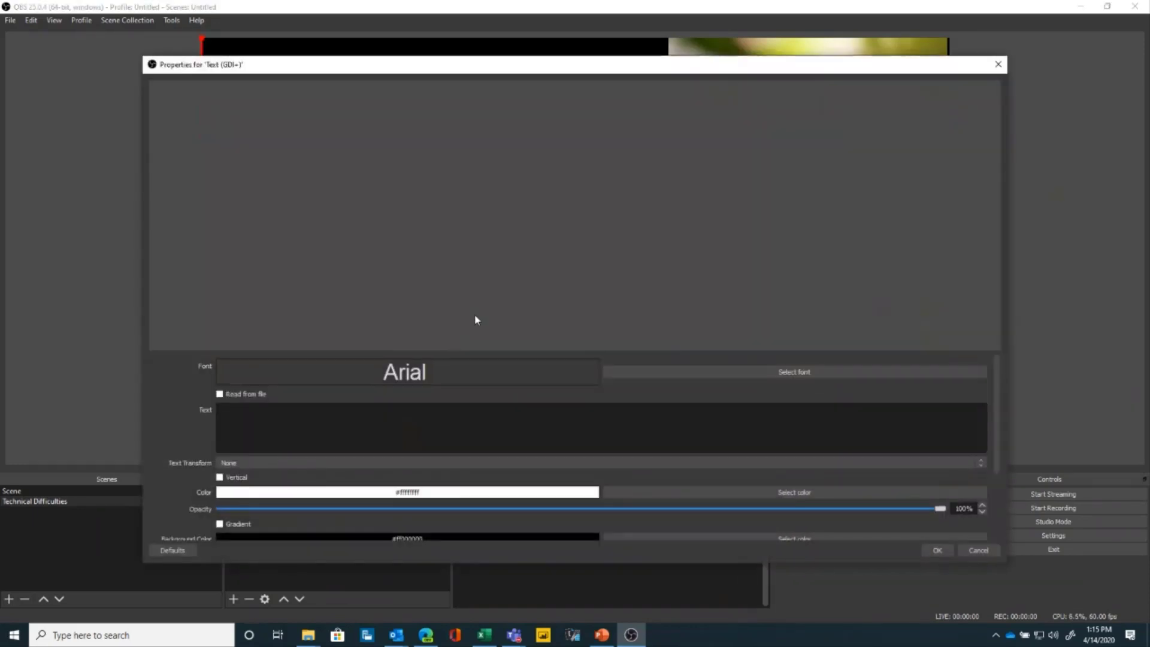
Step: Set the source's text to "Technical", "Difficulties" and "Be right back..." on three lines, review its formatting options, and accept the properties
text(D)
key(BackSpace)
text(T)
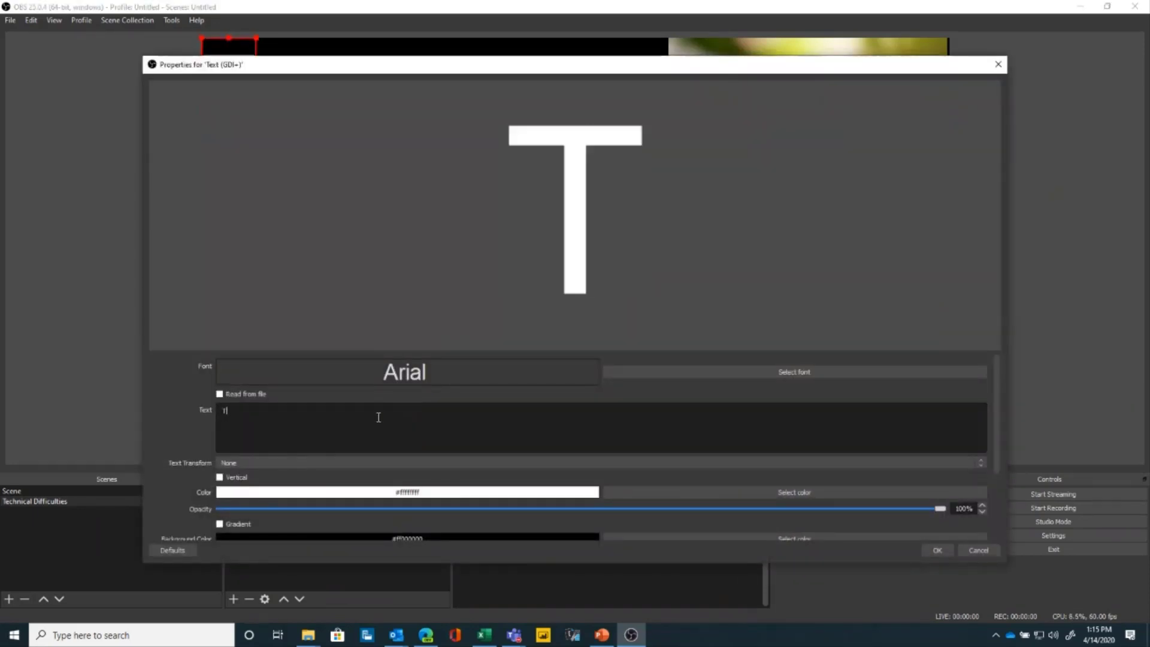
text(echnical Difficulties)
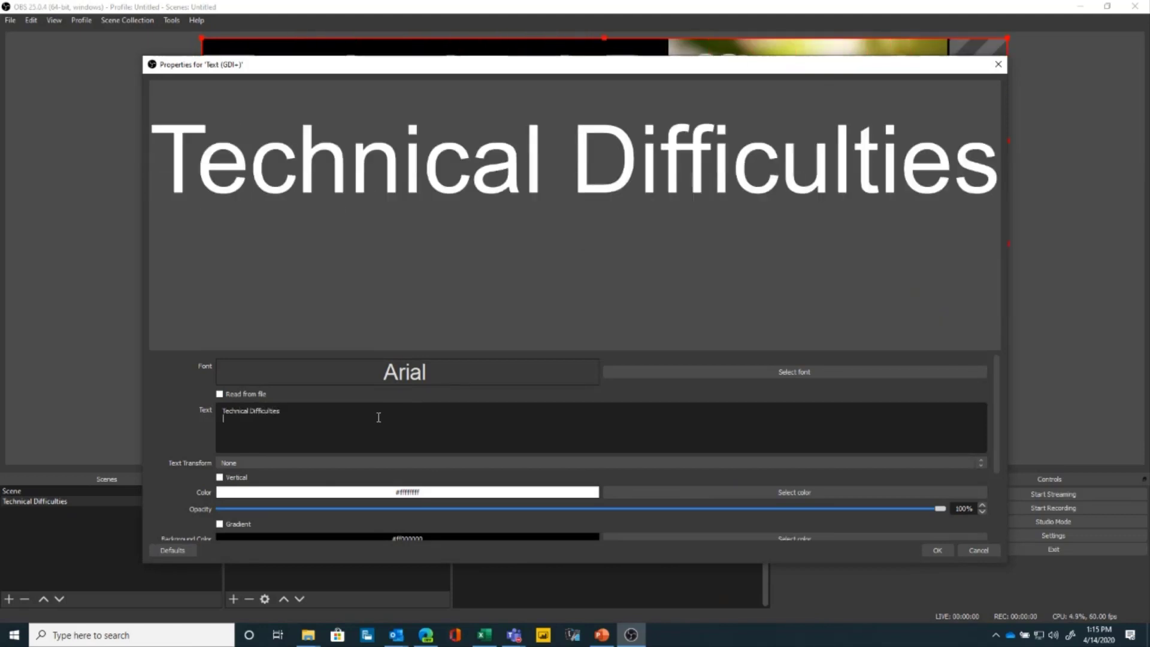
key(Return)
text(A)
key(BackSpace)
text(Be right back...)
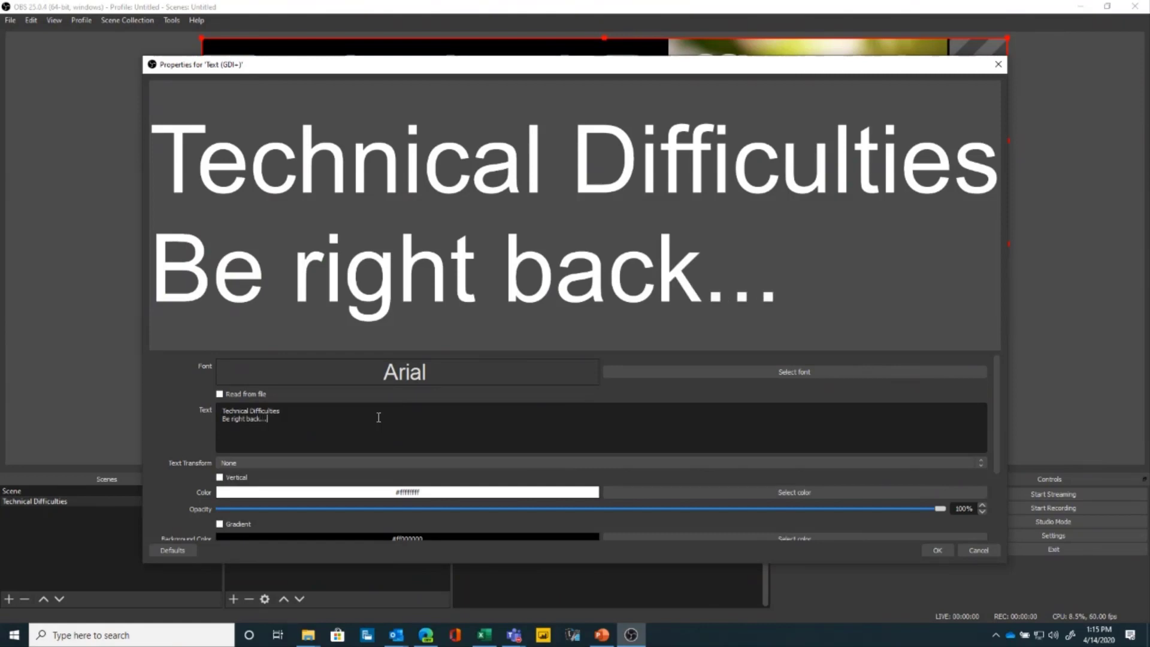
key(Return)
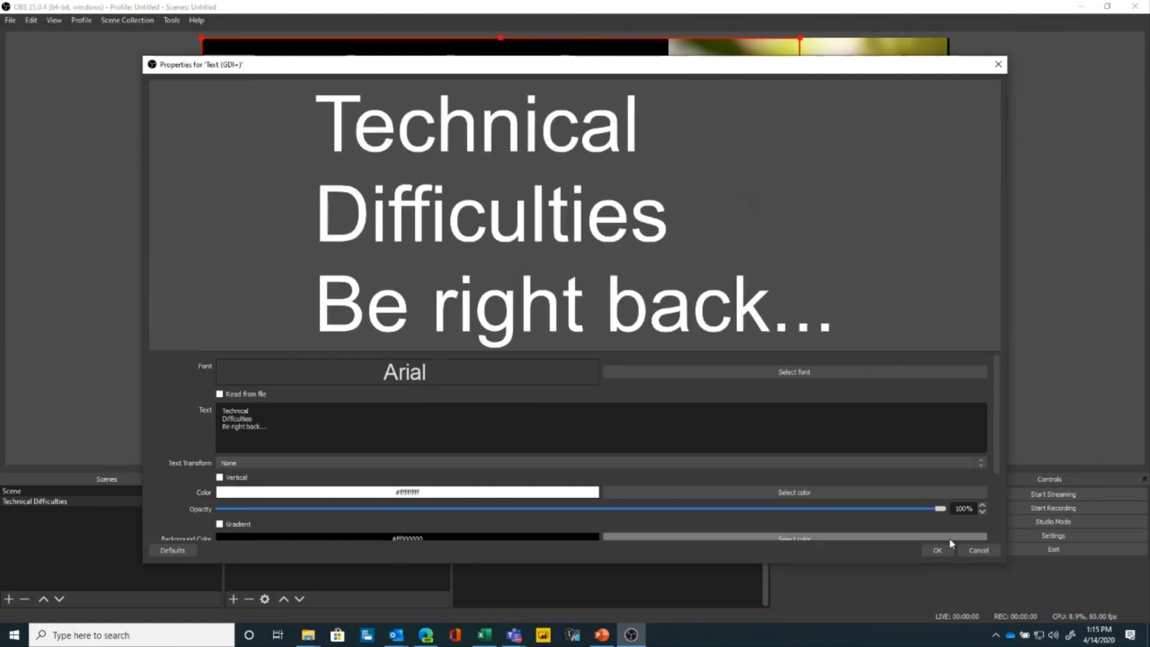
scroll(323, 420, down, 1)
scroll(323, 421, down, 2)
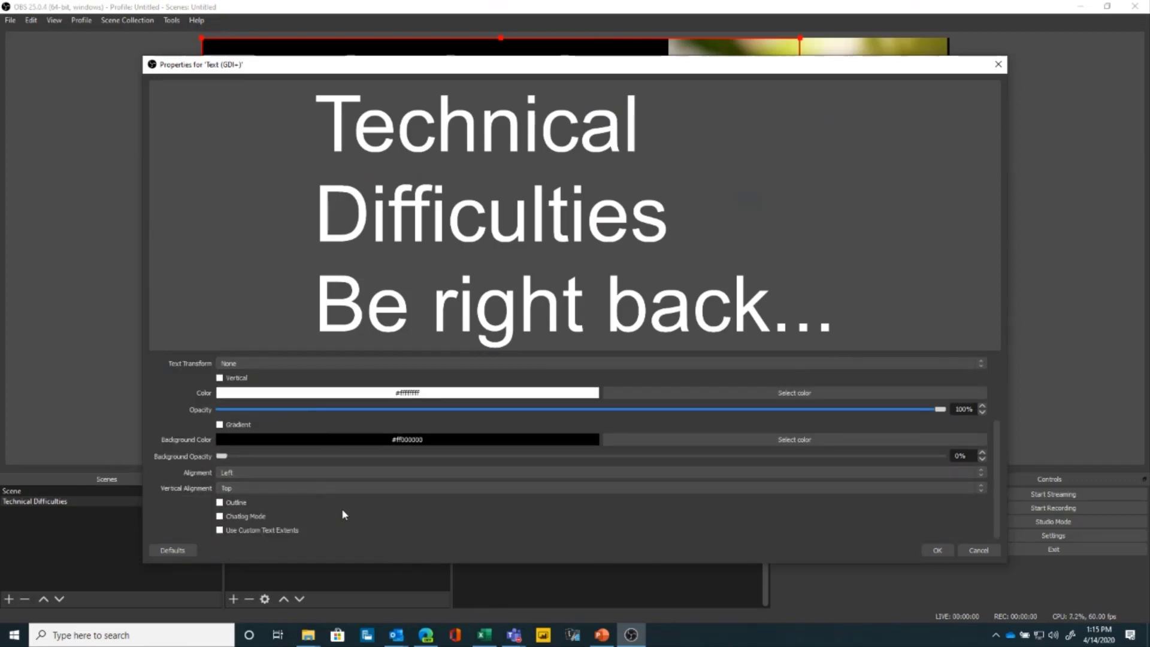
scroll(343, 439, up, 2)
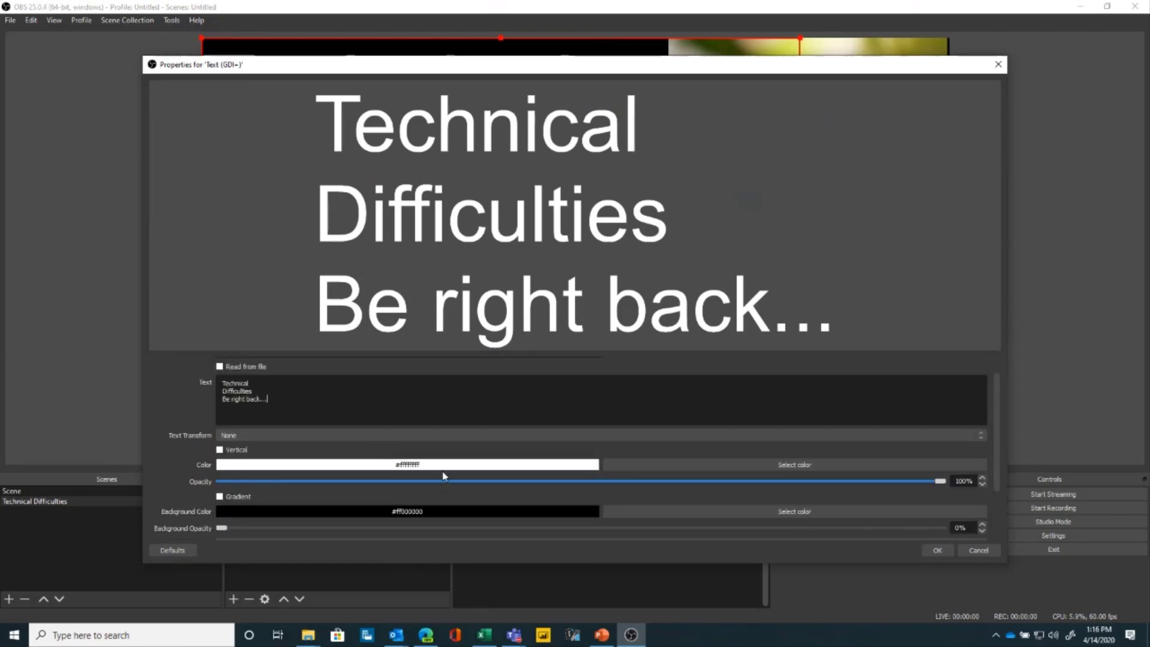
scroll(450, 467, up, 1)
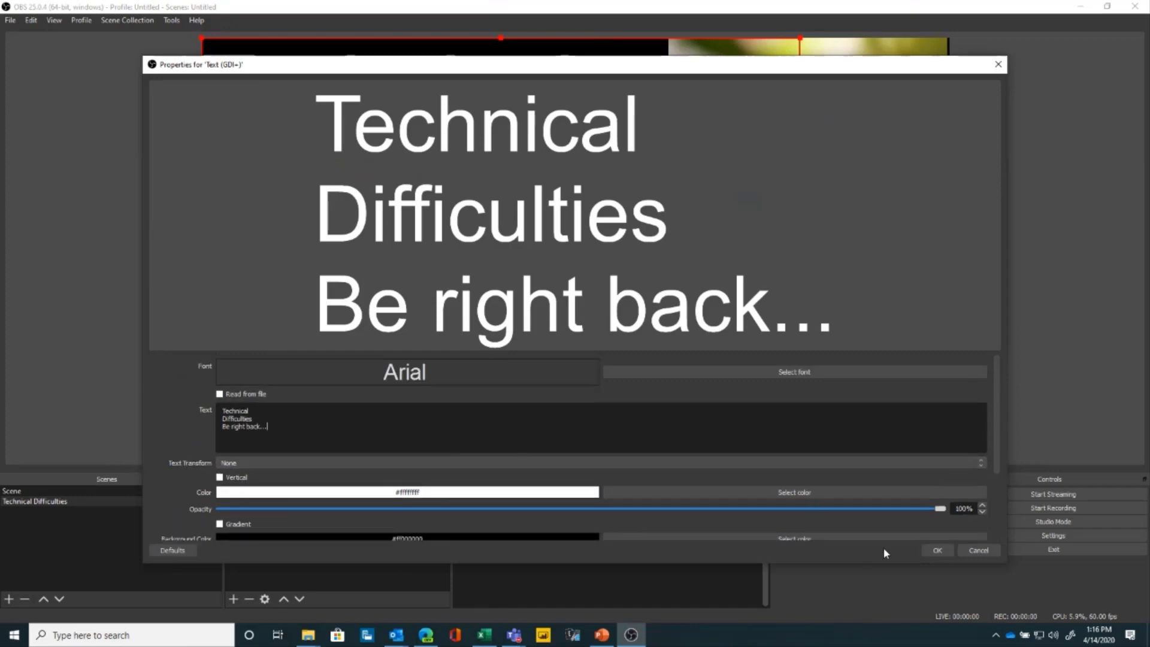
click(938, 550)
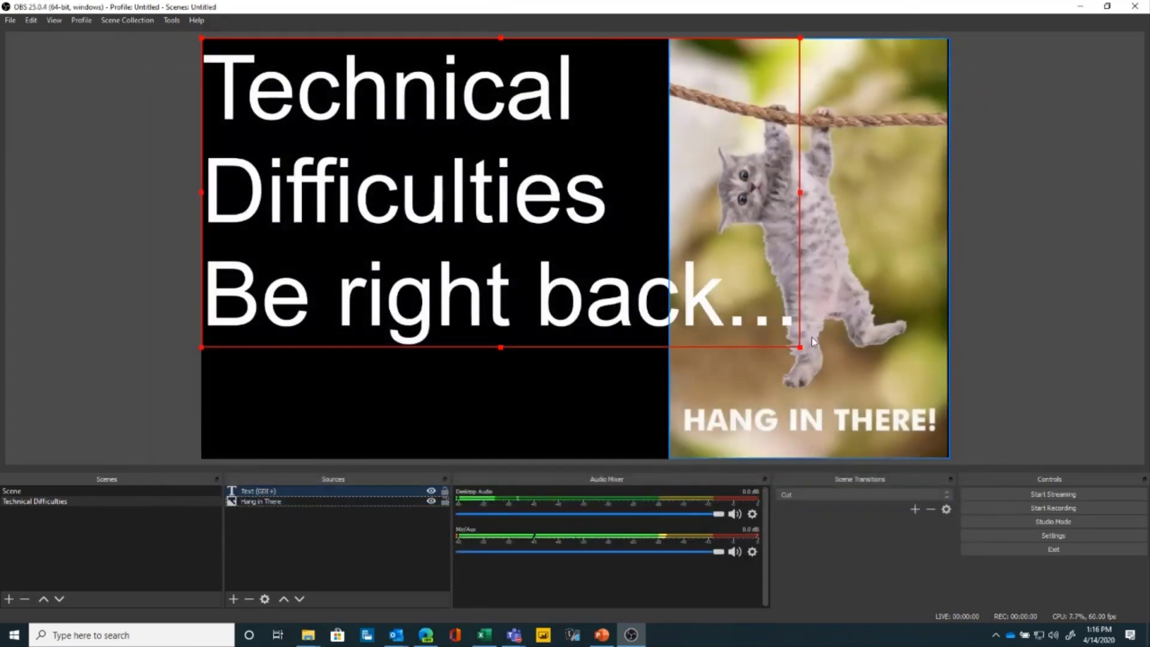
Step: Shrink the text block and centre it in the black area beside the cat image, and deselect it
drag(803, 349, 605, 249)
drag(497, 183, 523, 242)
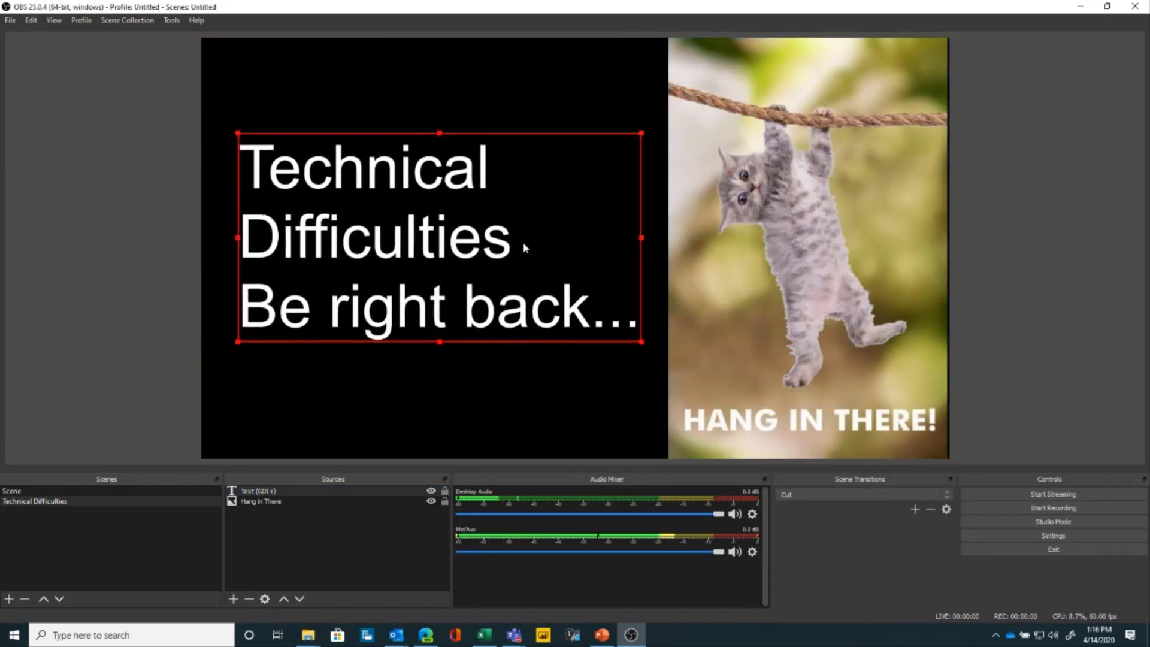
click(471, 397)
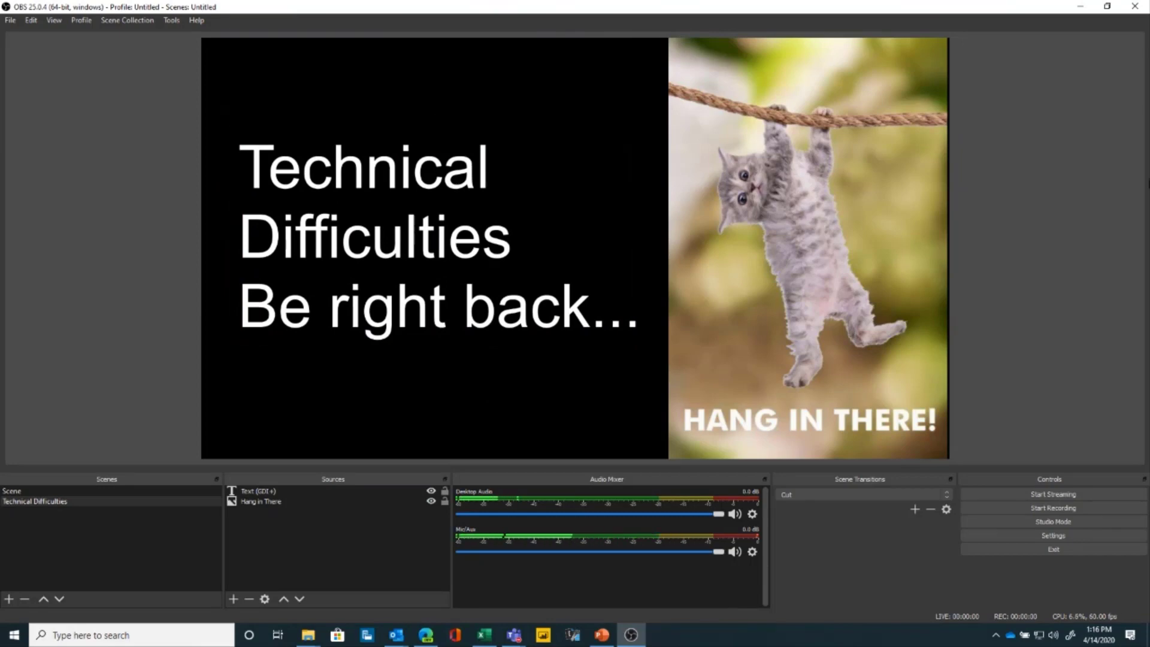
Step: Switch back and forth between Scene and Technical Difficulties to check the scene change, ending on Scene
click(55, 488)
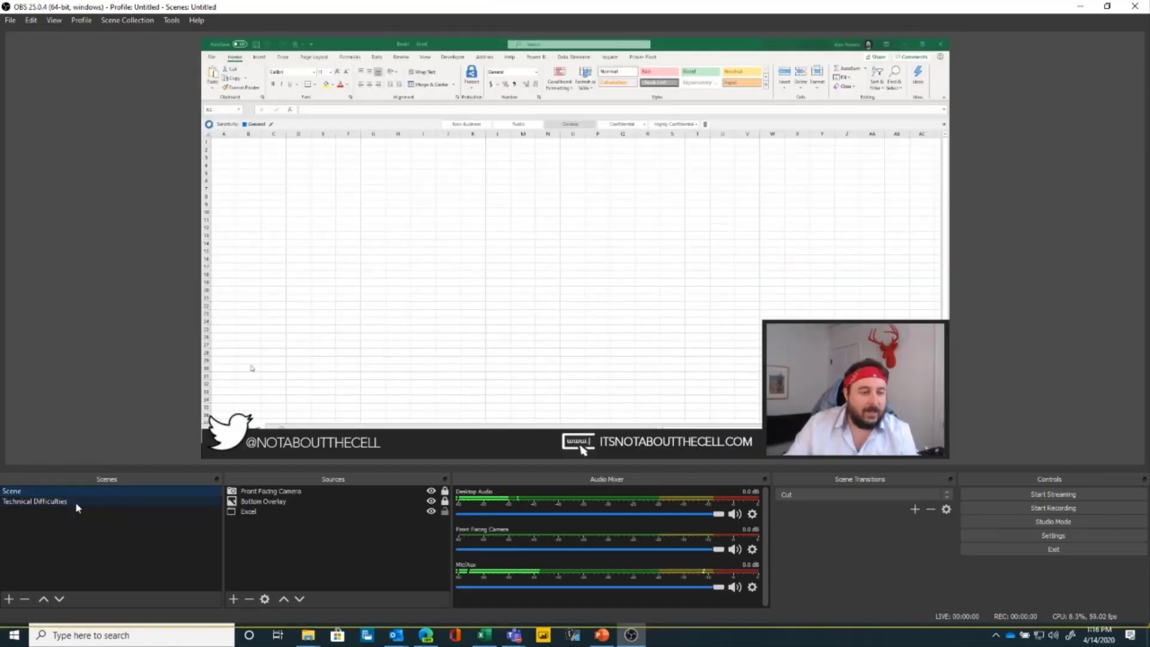
click(77, 503)
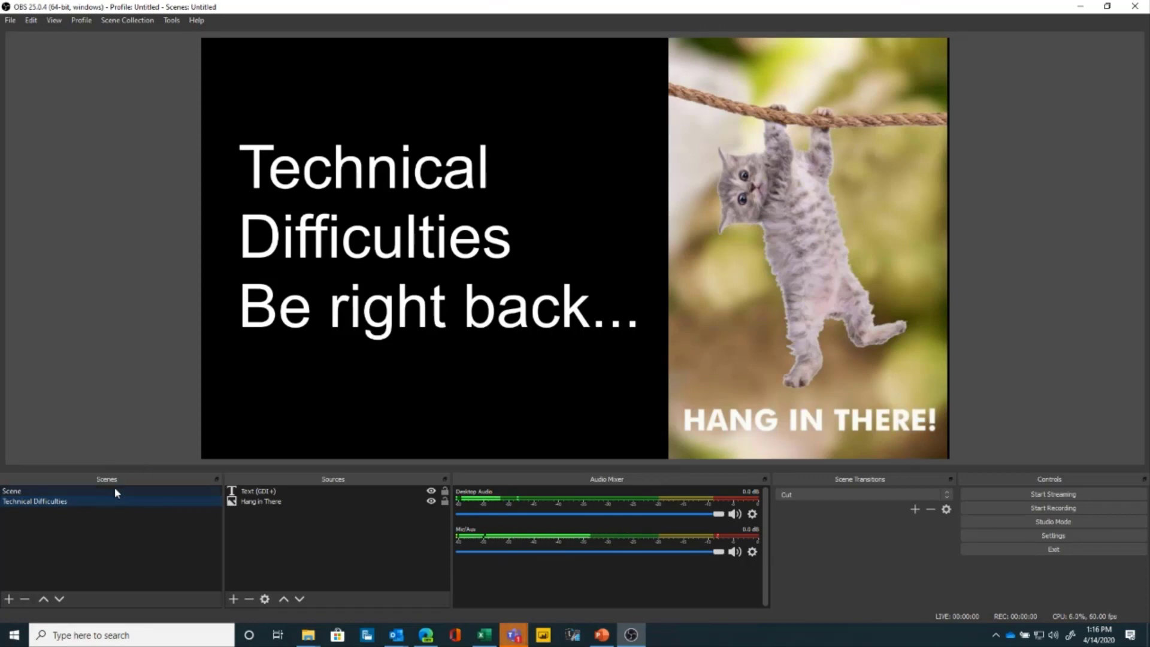
click(115, 490)
click(83, 505)
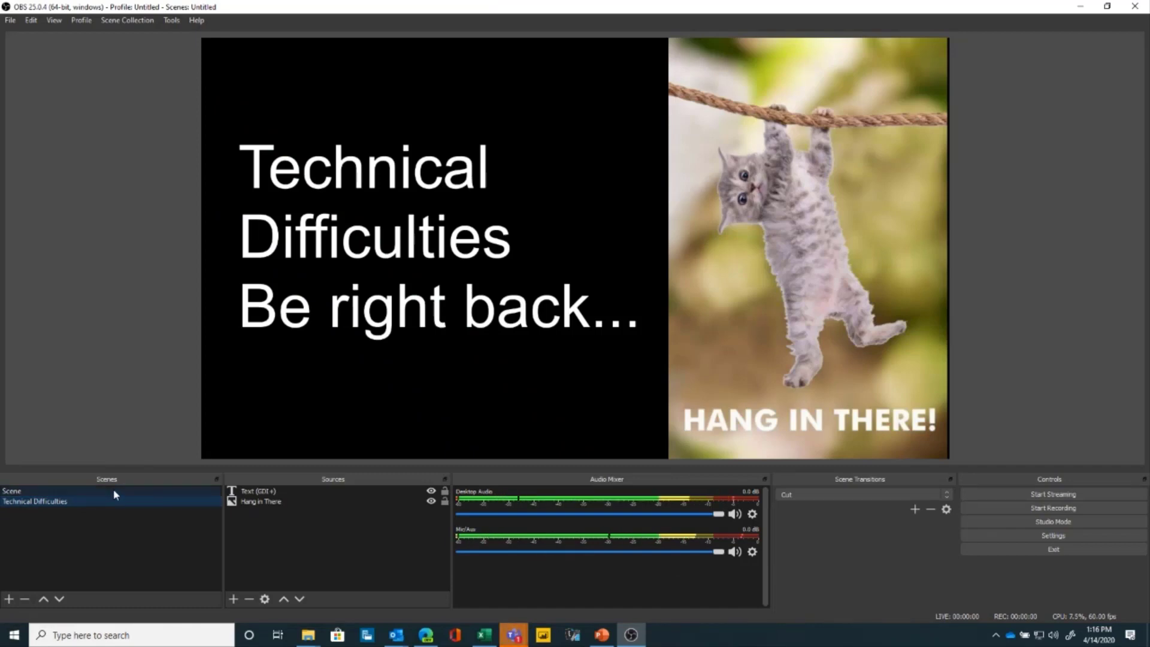
click(114, 492)
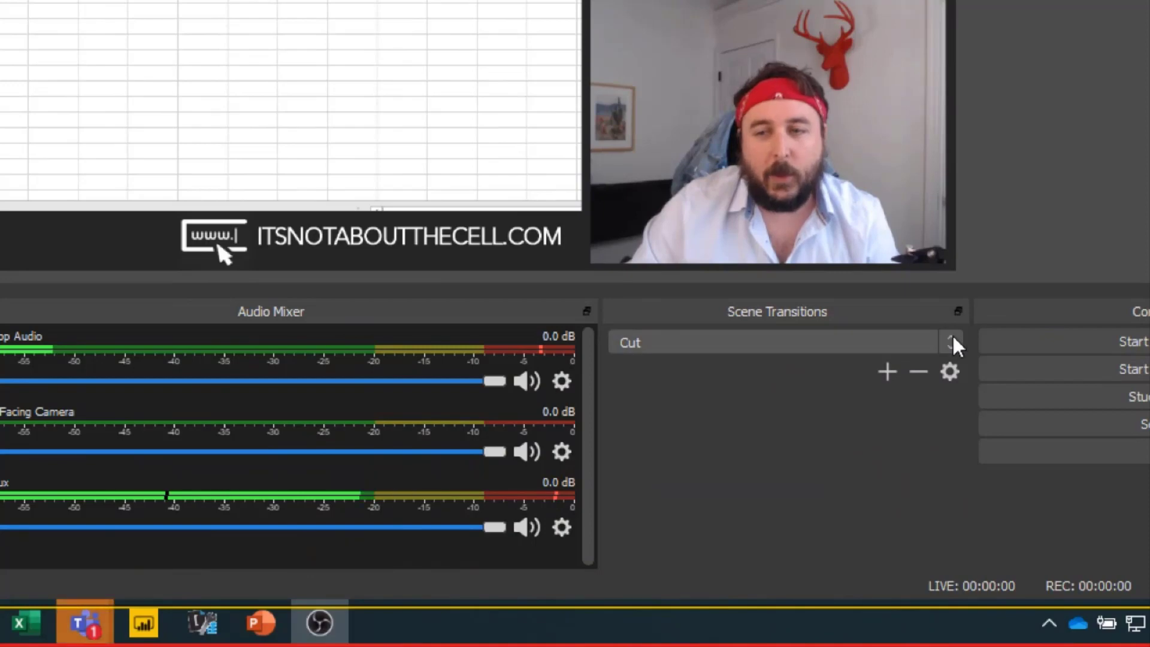
Step: Add a Swipe scene transition named "Swipe Transition"
click(954, 346)
click(953, 358)
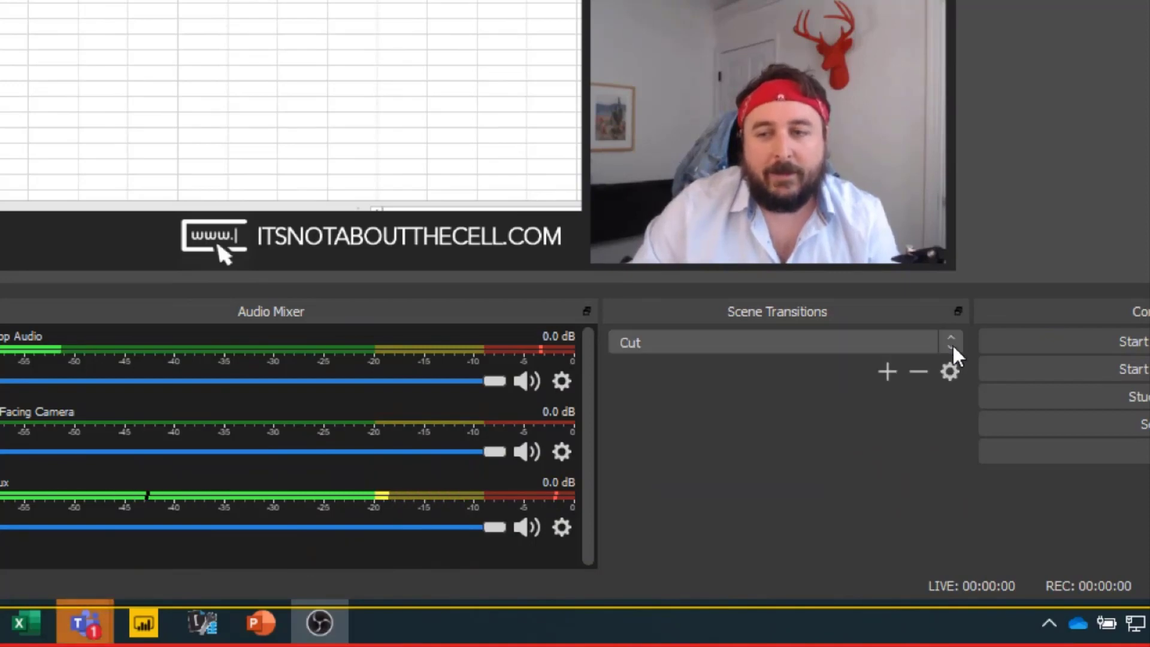
click(886, 373)
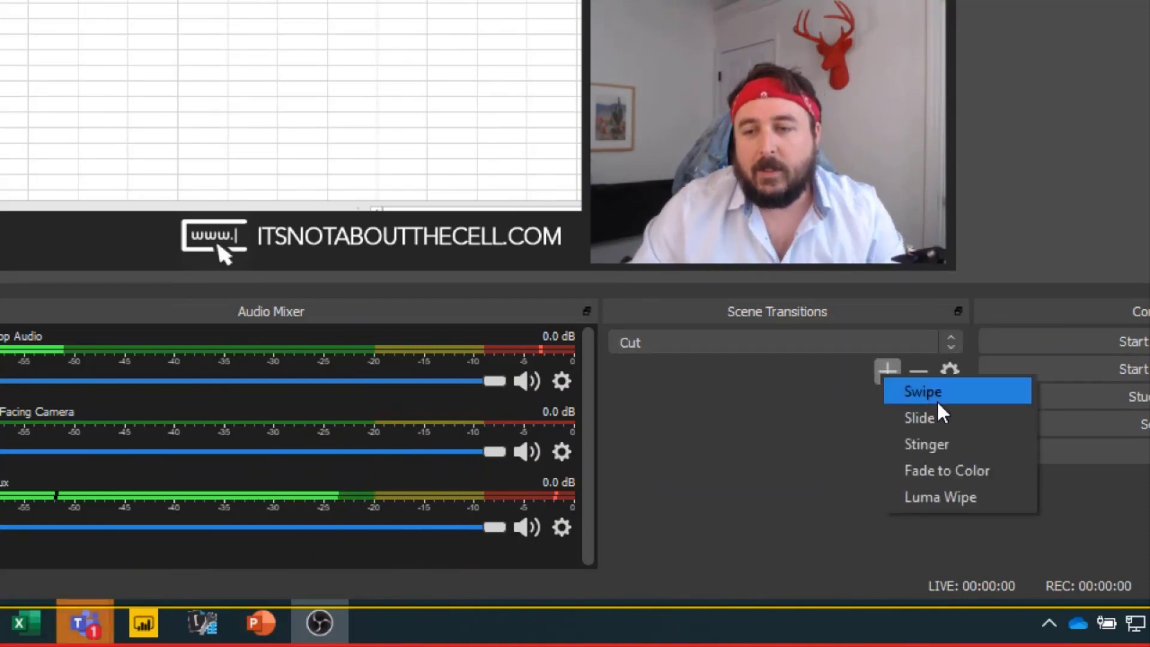
click(979, 395)
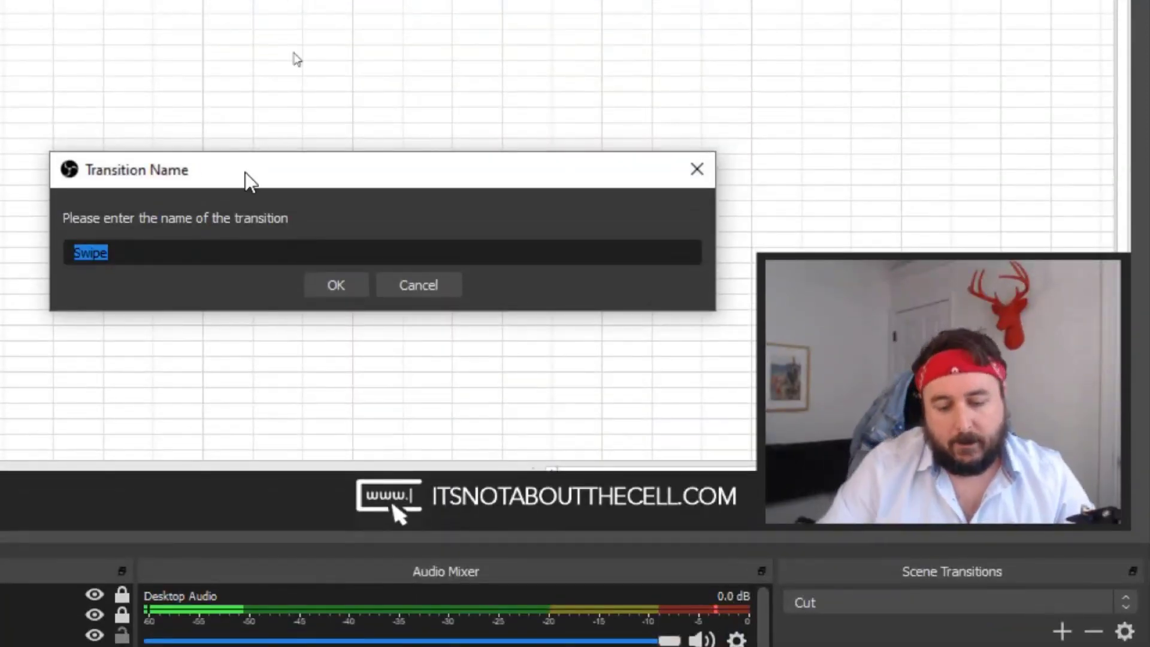
text(Swipe Transition)
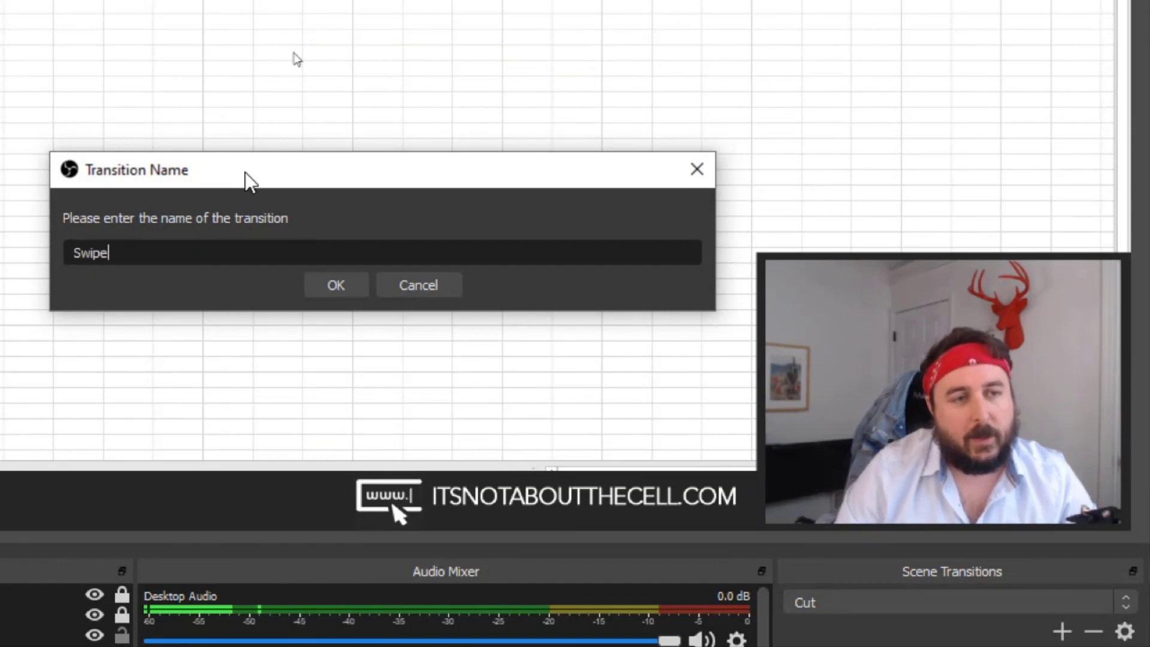
key(Return)
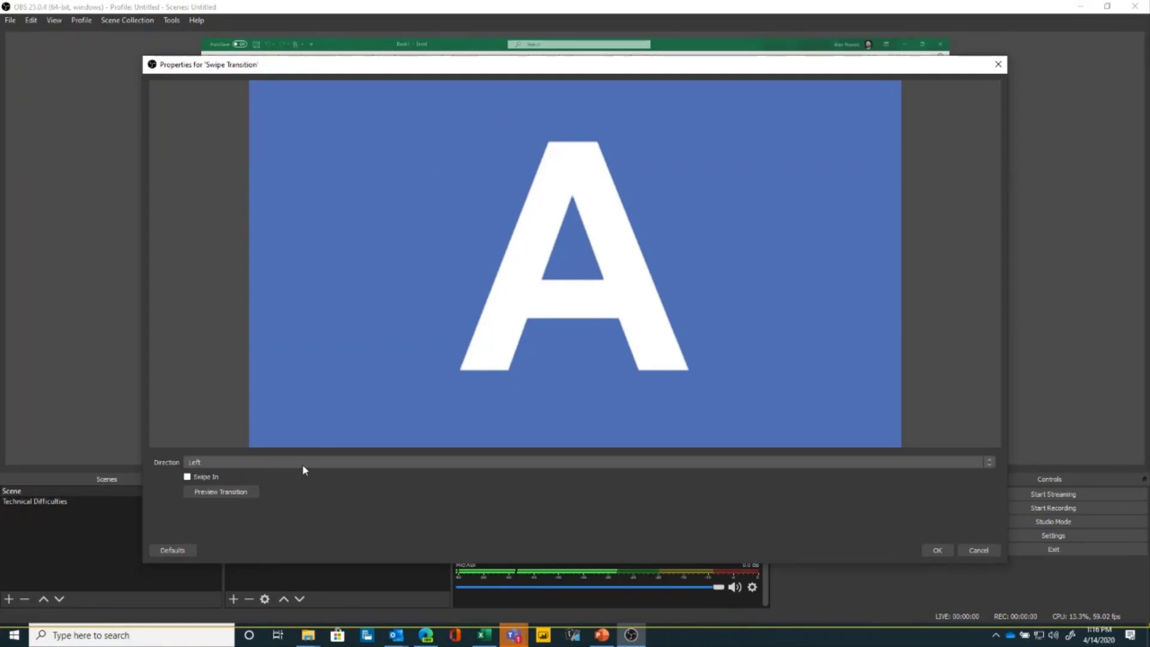
Step: Try the Left and Right directions for the swipe transition, previewing each one
click(302, 464)
click(284, 480)
click(359, 465)
click(323, 474)
click(250, 493)
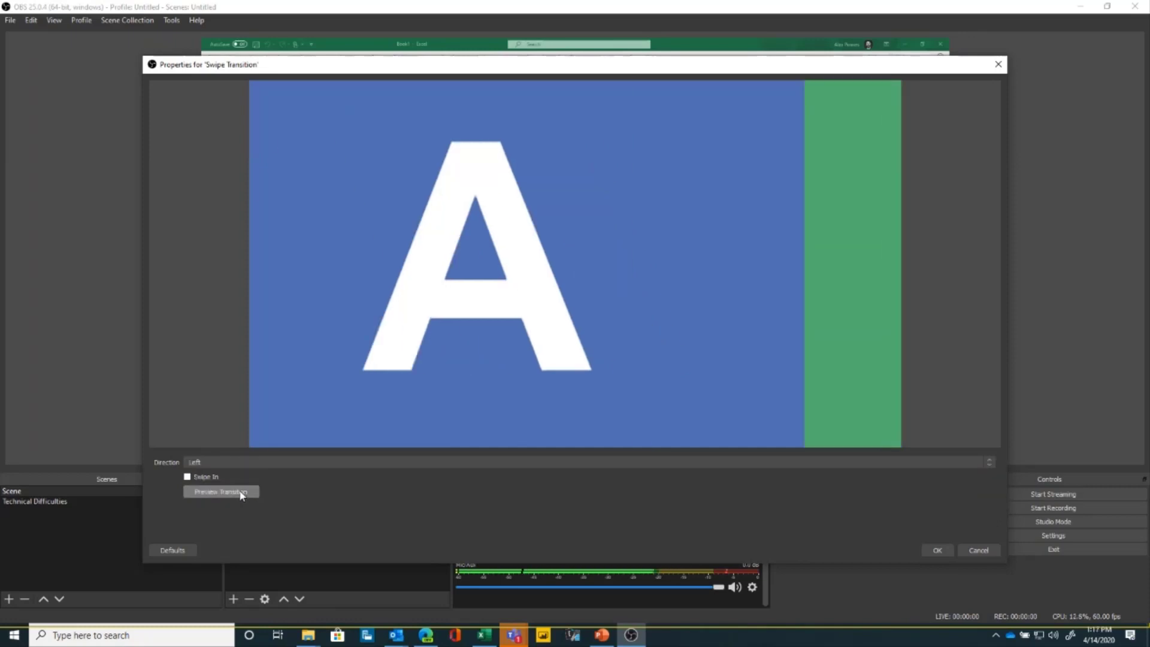
click(253, 462)
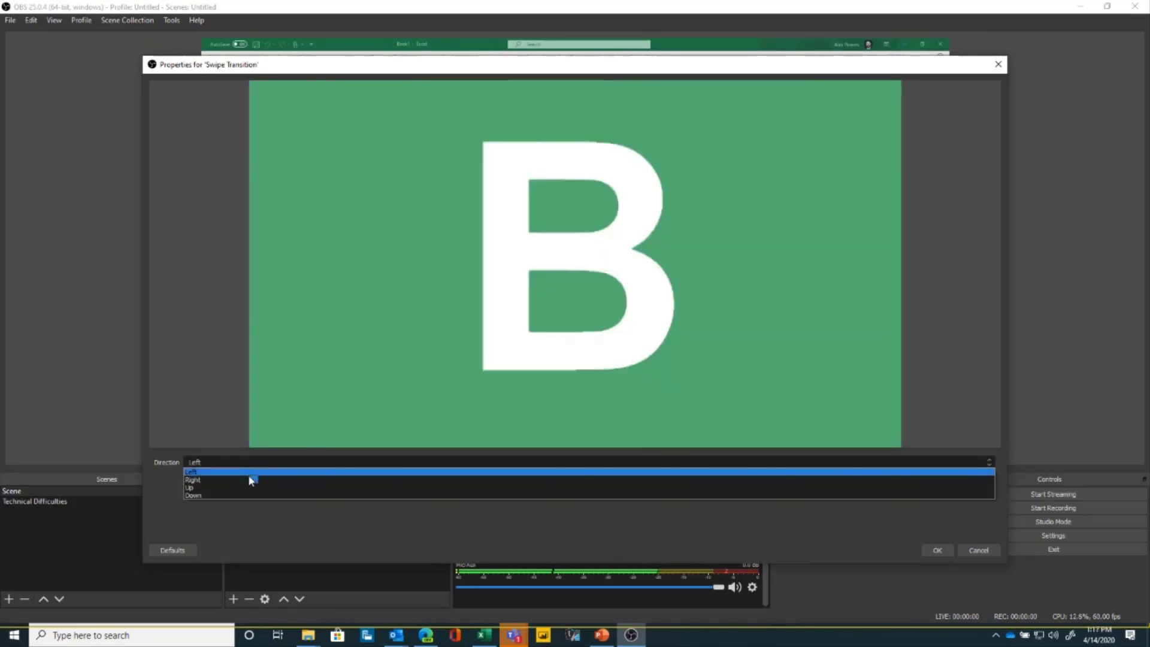
click(232, 480)
click(231, 493)
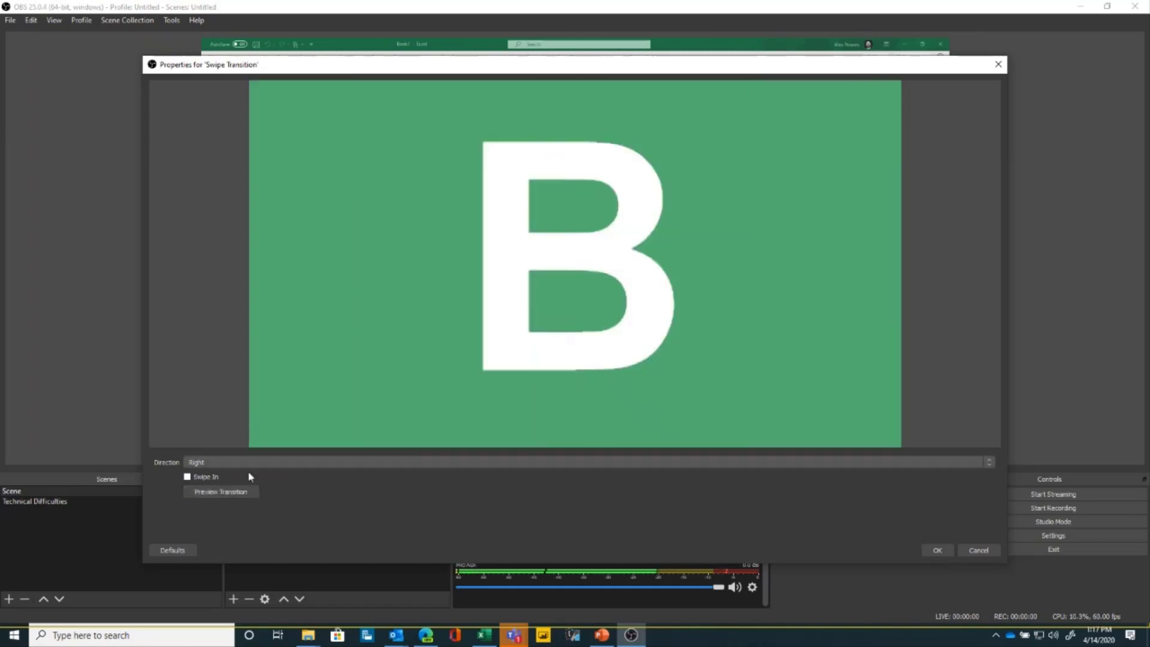
Step: Set the swipe direction to Left, preview the transition, and accept its properties
click(255, 465)
click(242, 473)
click(228, 492)
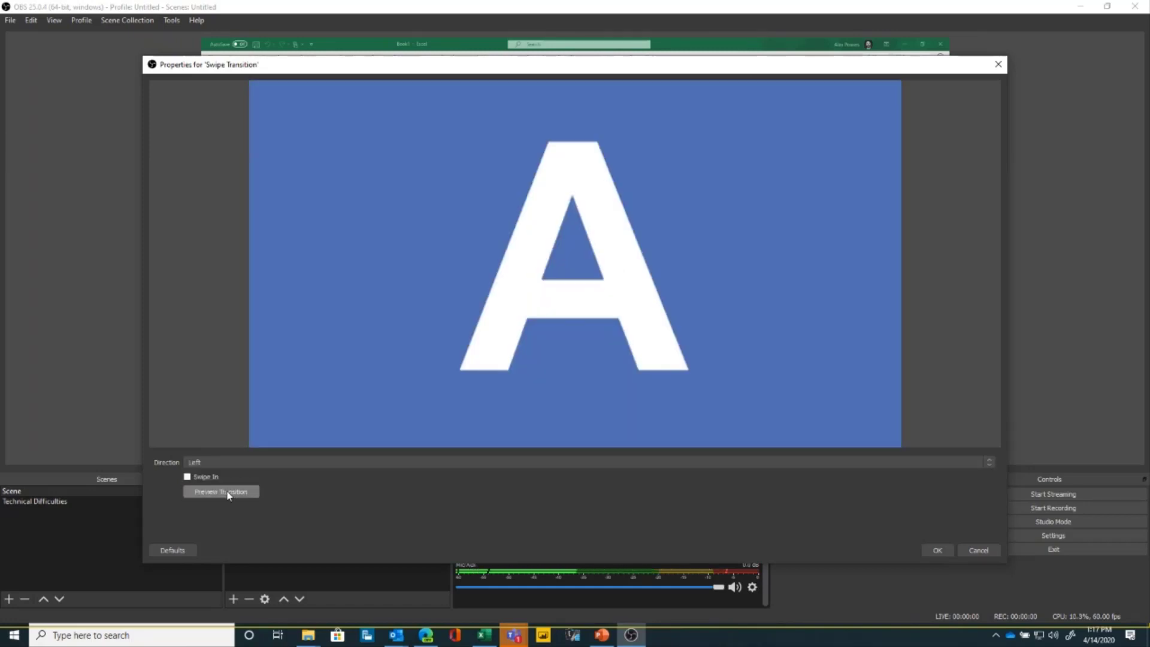
click(936, 550)
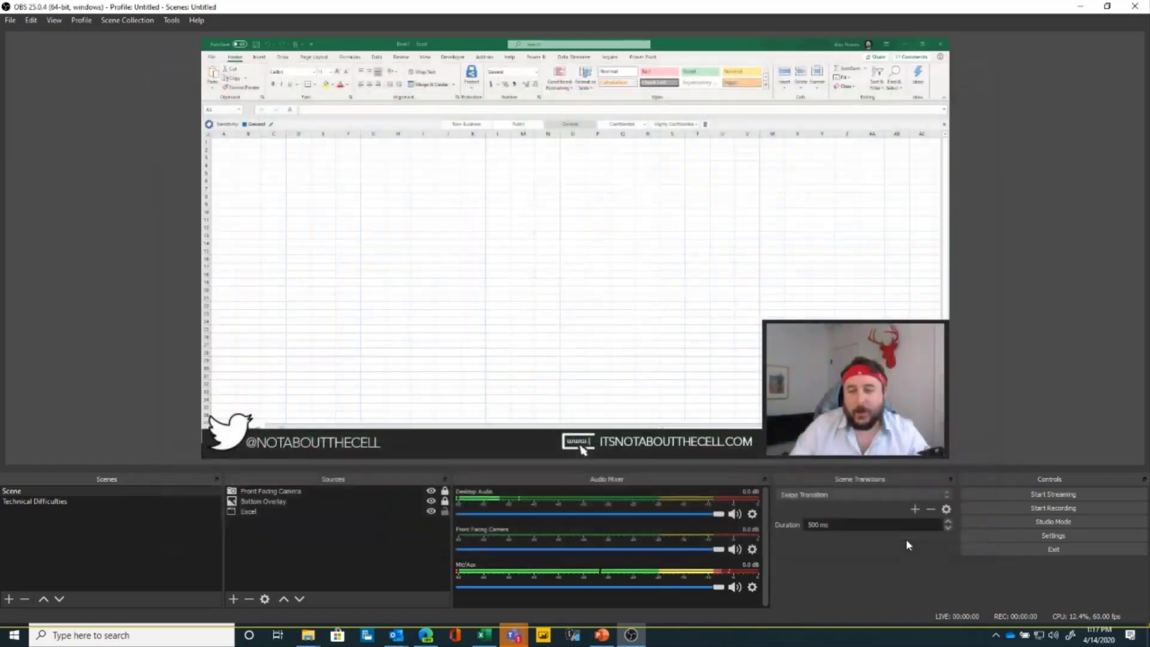
Step: Set the transition duration to 3000 ms and test it by switching to the Technical Difficulties scene
double_click(818, 523)
text(3000)
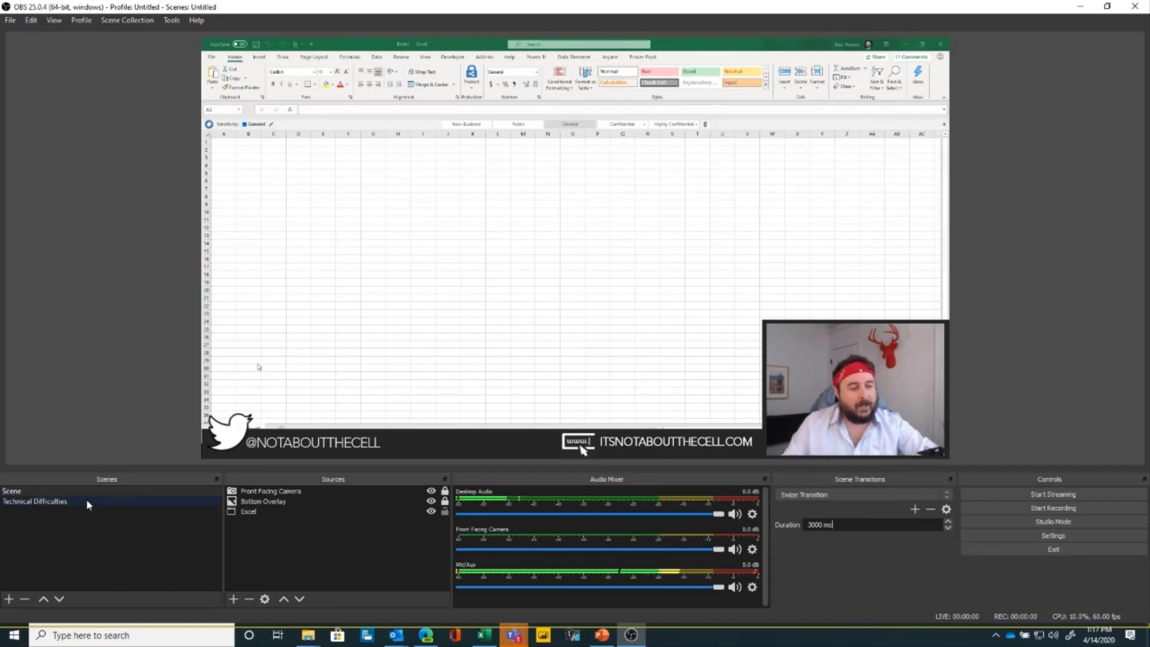
click(120, 501)
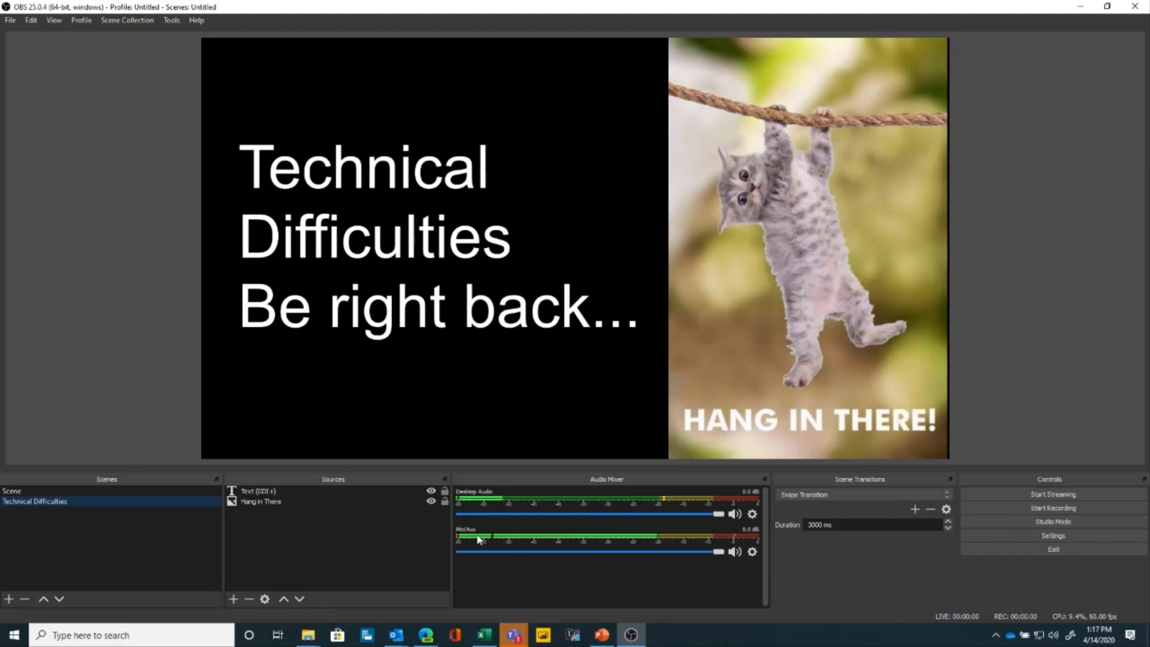
Step: Mute the Mic/Aux audio in the mixer
click(734, 552)
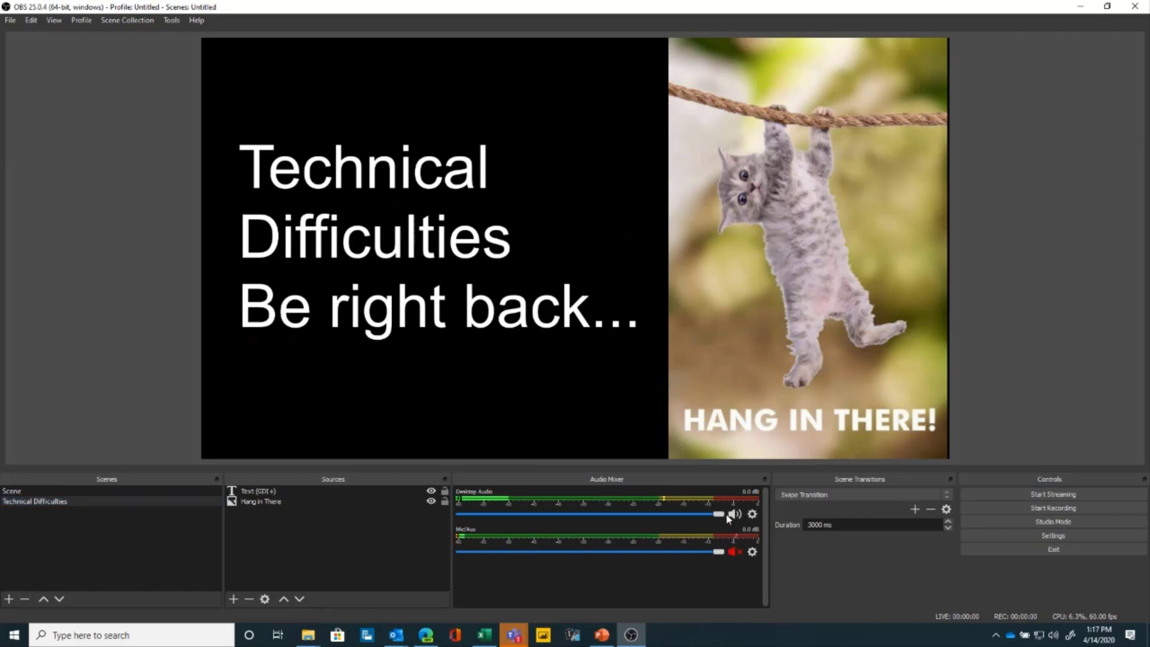
Step: Unmute the Mic/Aux audio in the mixer
click(735, 553)
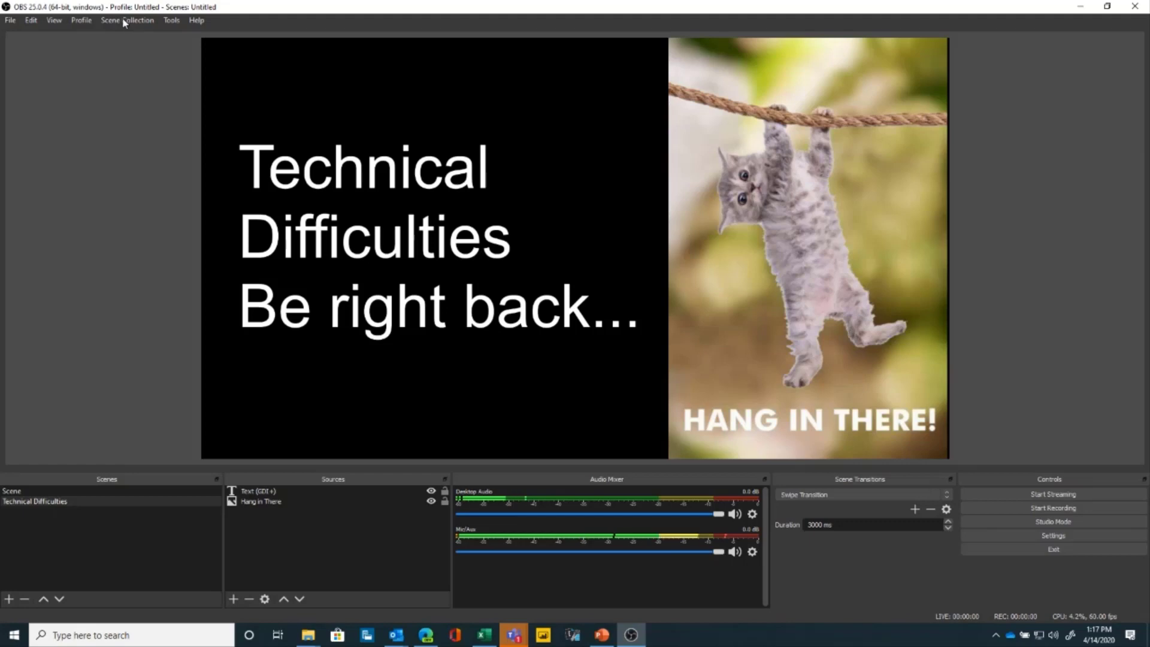
Step: Review the hotkey settings for streaming, recording and scene switching, and leave the settings without making changes
click(10, 20)
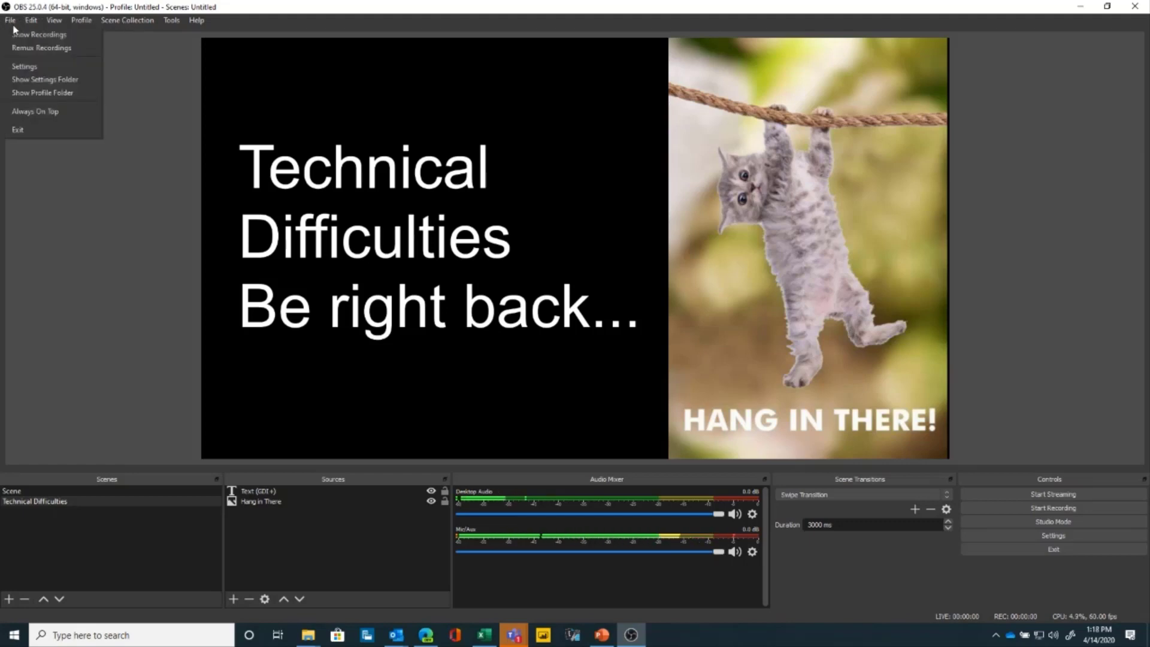
click(52, 68)
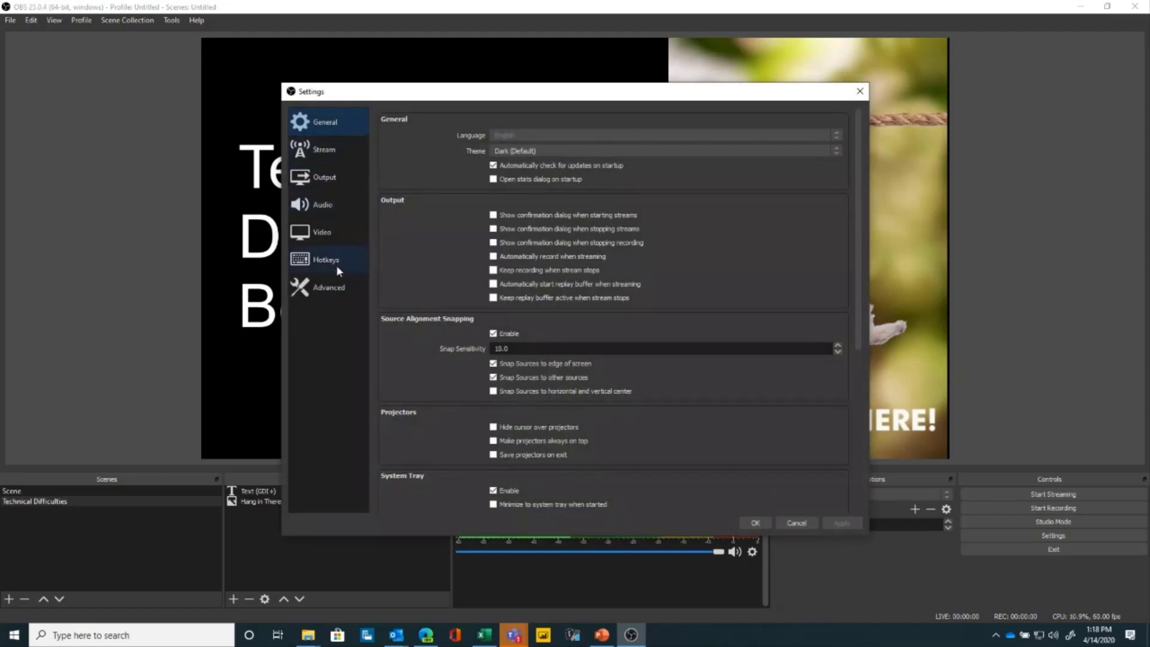
click(338, 268)
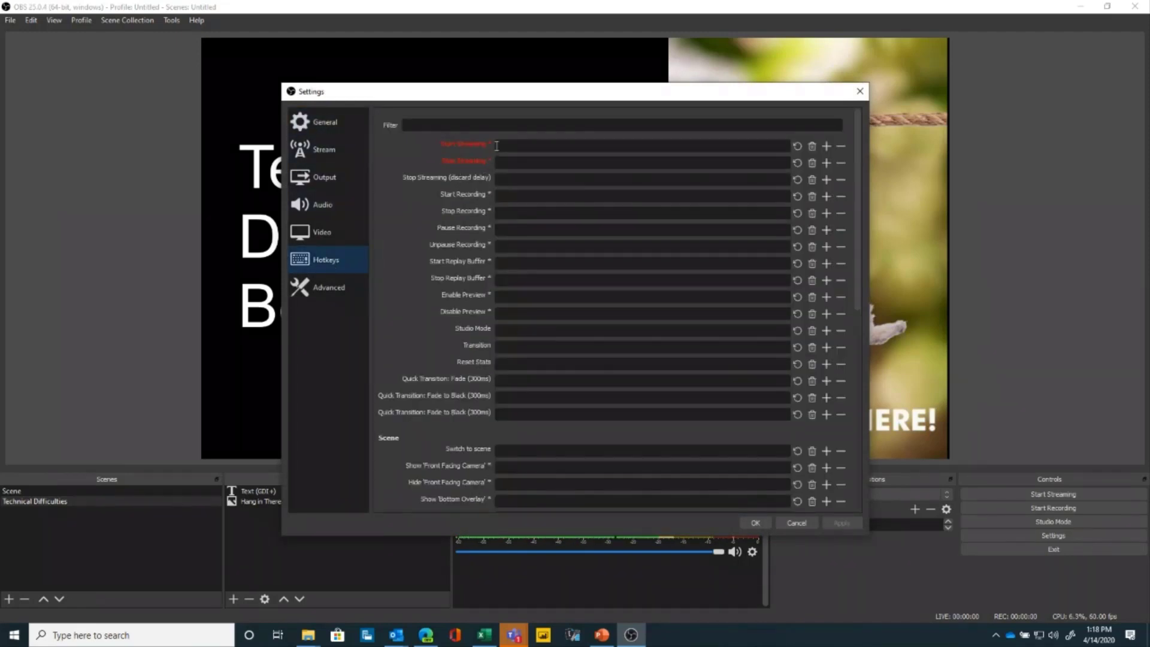
scroll(479, 444, down, 3)
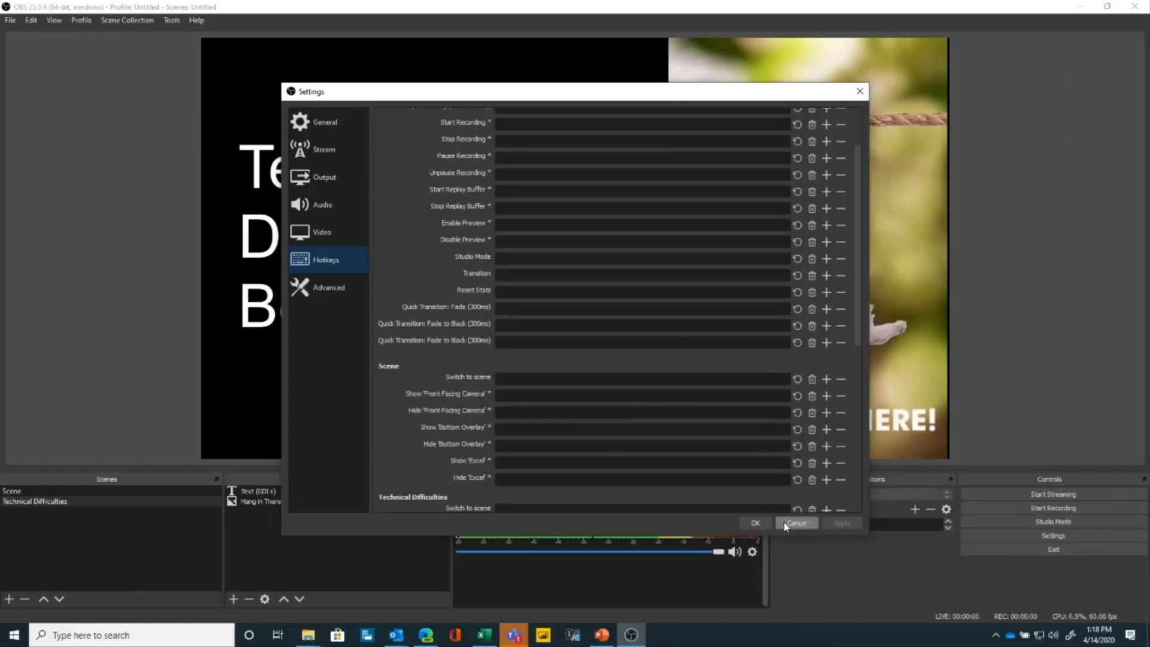
click(787, 524)
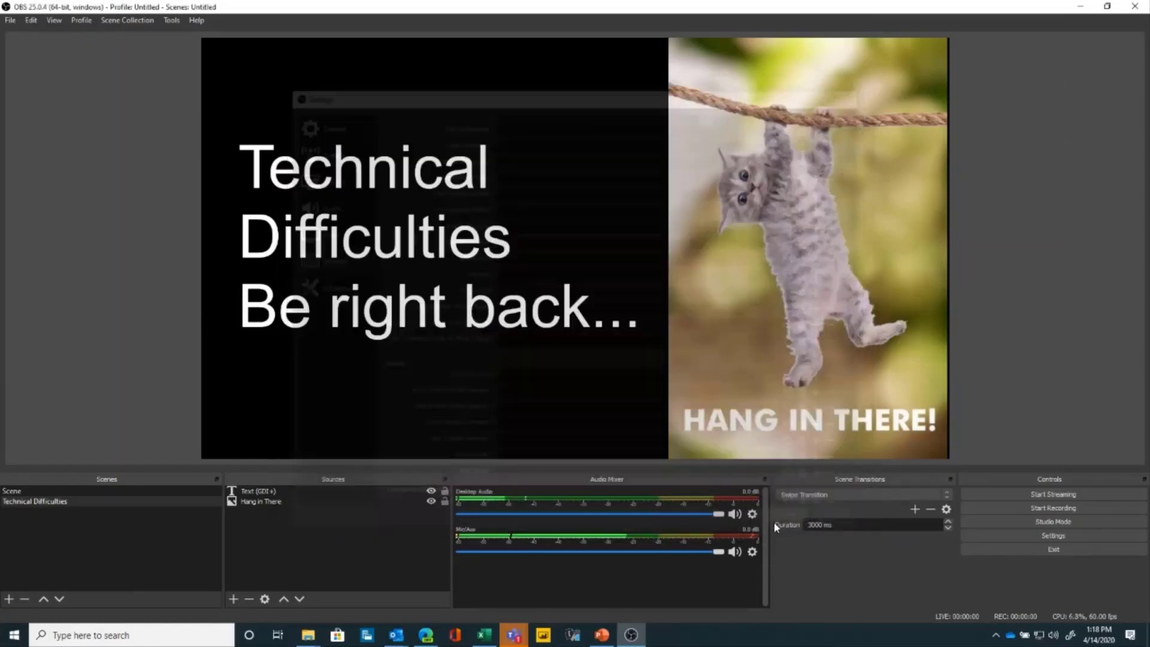
Step: Switch to the browser and open Elgato's Stream Deck XL product page
click(433, 637)
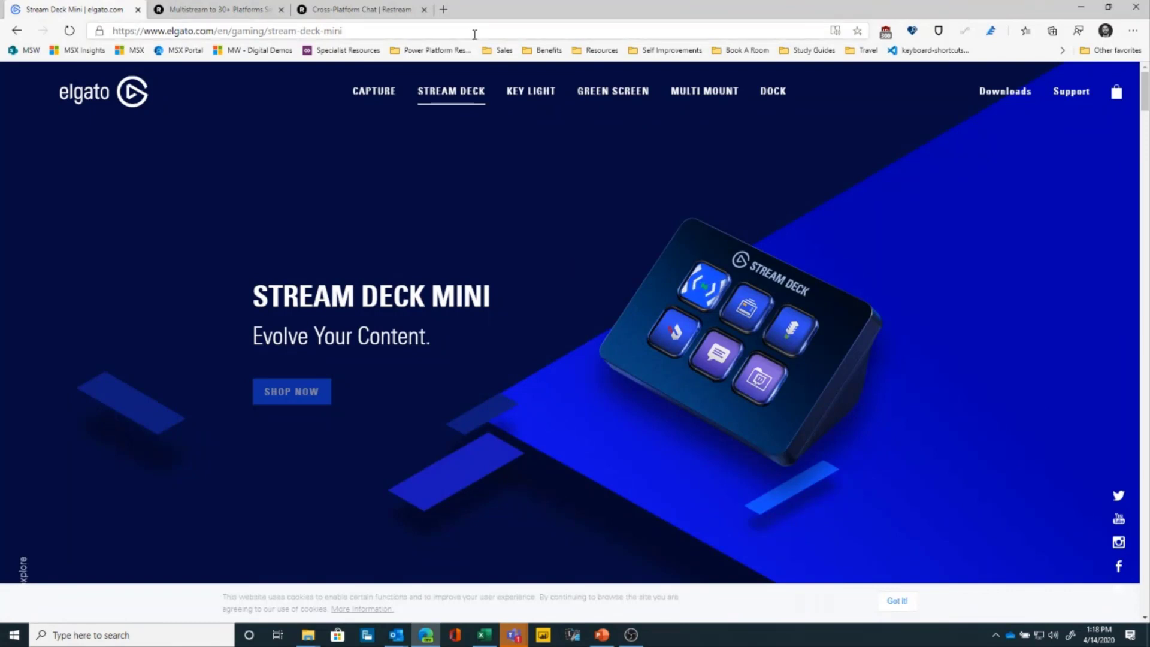
click(457, 87)
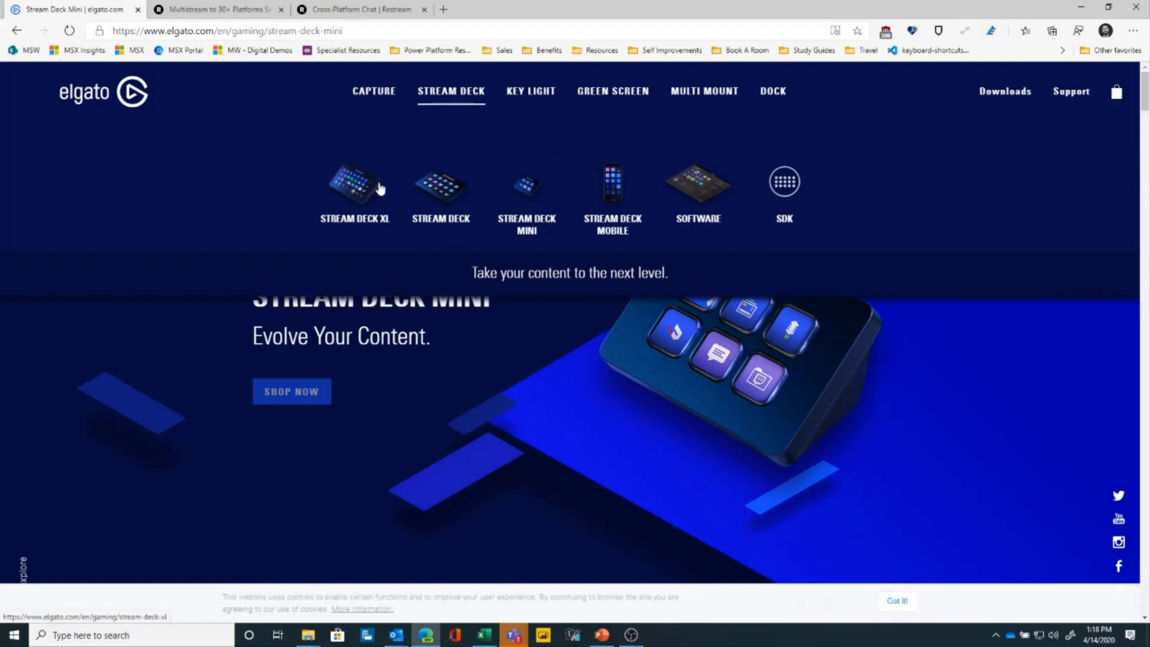
click(367, 179)
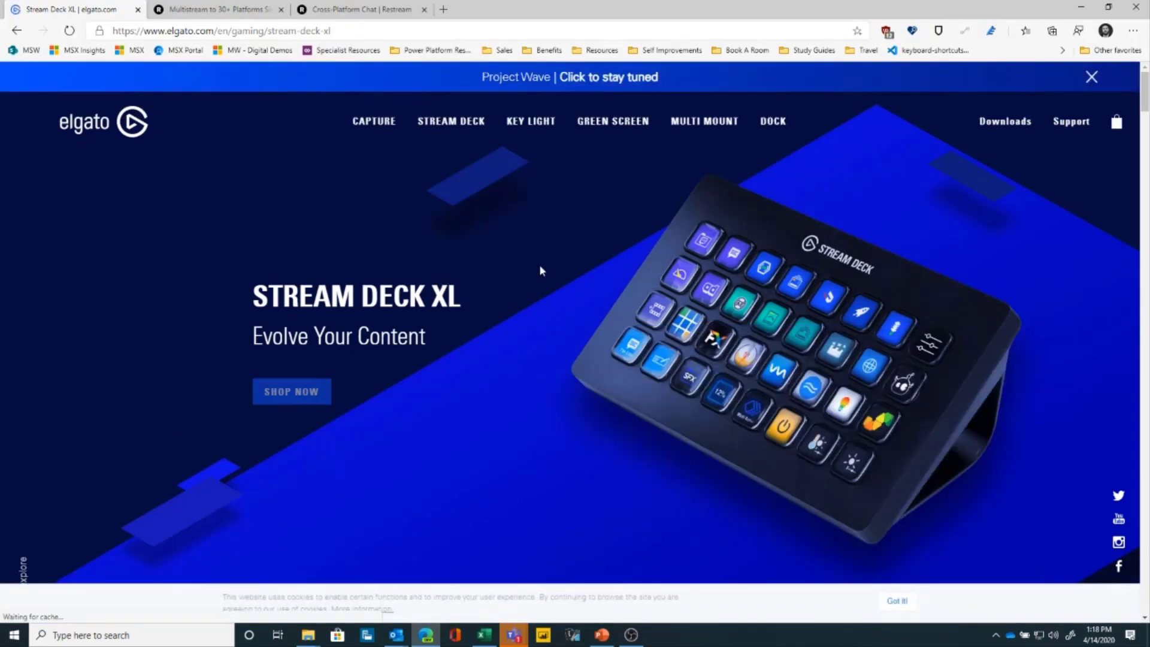
Step: Search Windows for Stream Deck and launch the Stream Deck app
click(126, 636)
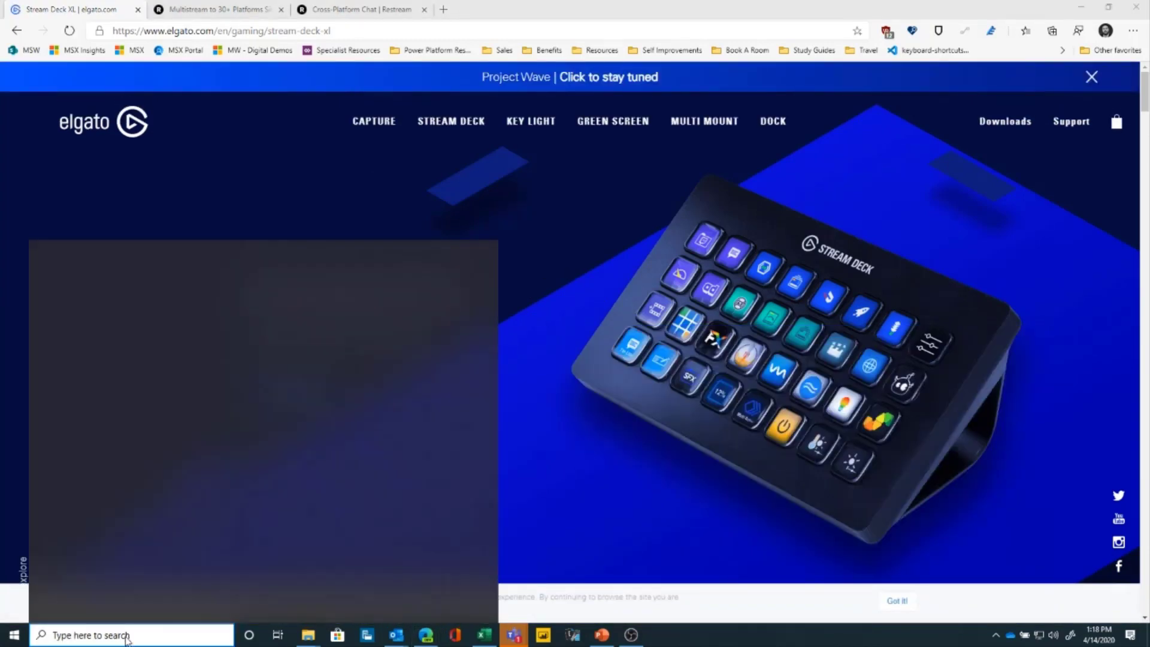
text(strea)
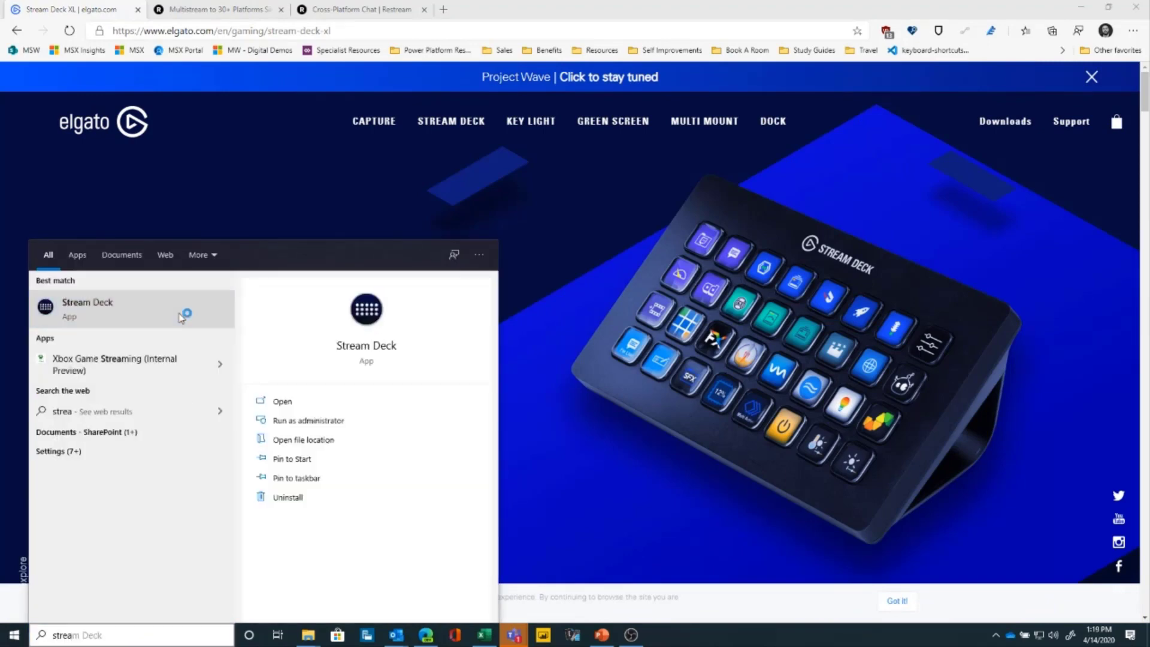
click(182, 318)
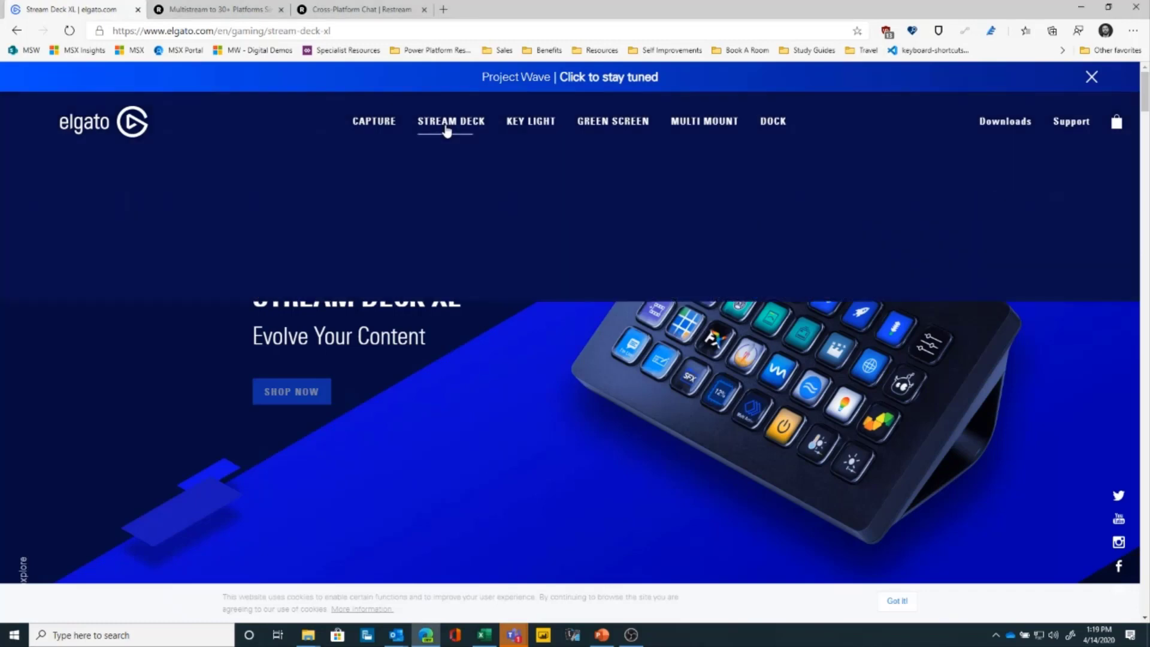
Step: Return to Elgato's Stream Deck Mini product page and minimize the browser
mouse_move(450, 127)
click(534, 235)
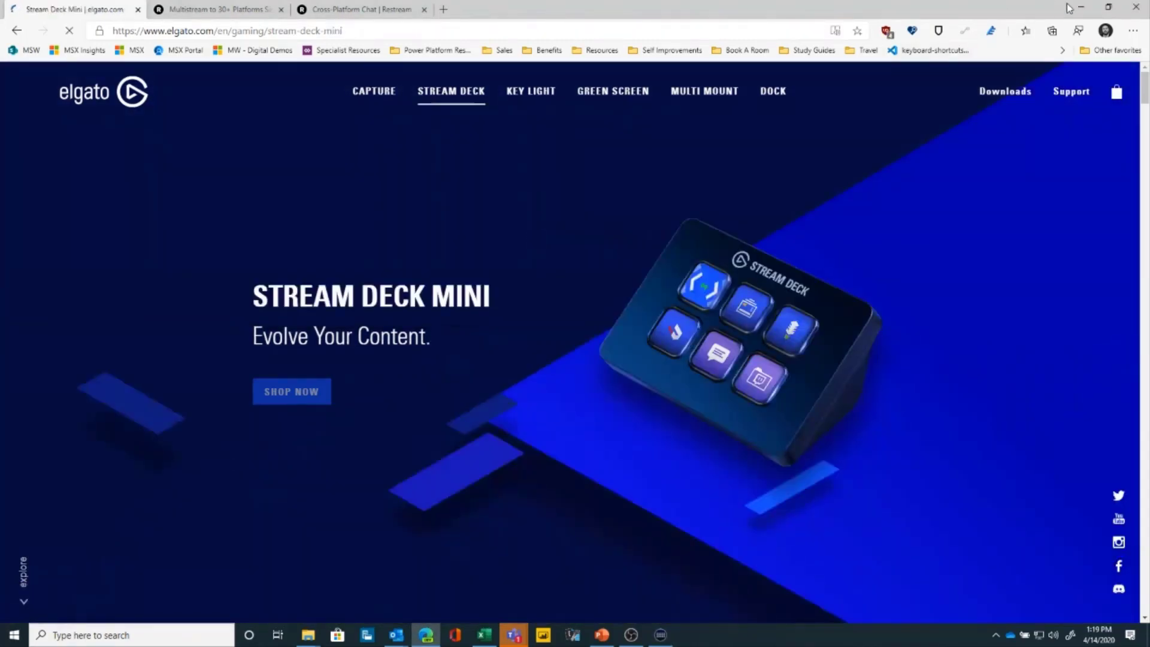
click(1082, 7)
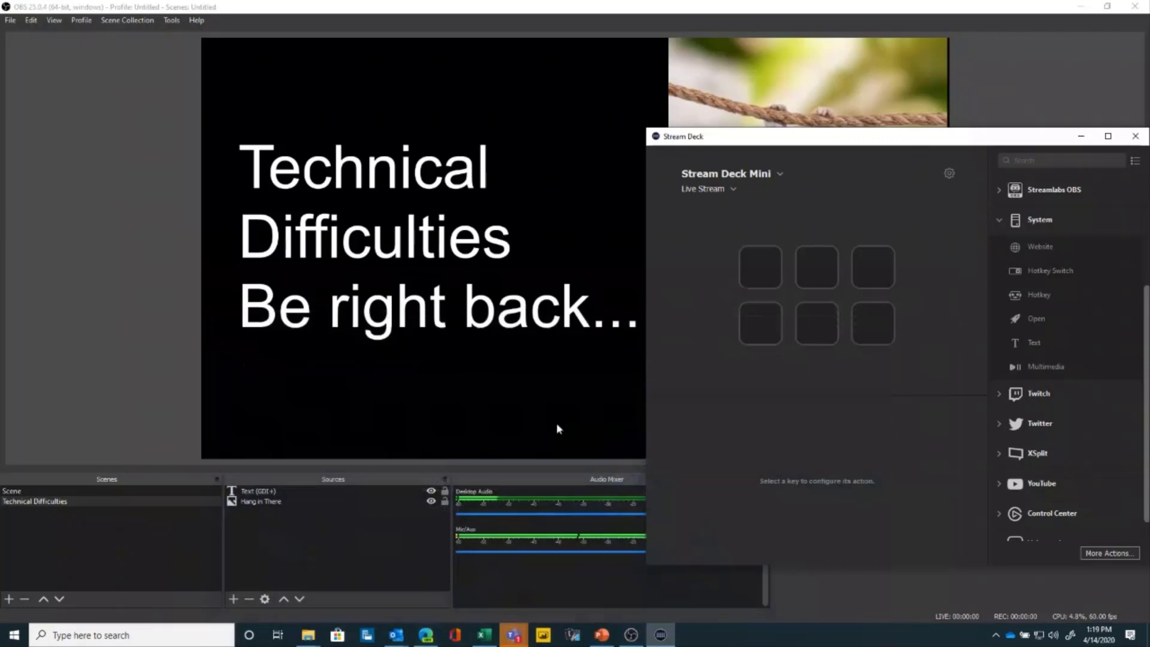
Step: Switch to OBS and activate the main scene named Scene
click(141, 501)
click(140, 491)
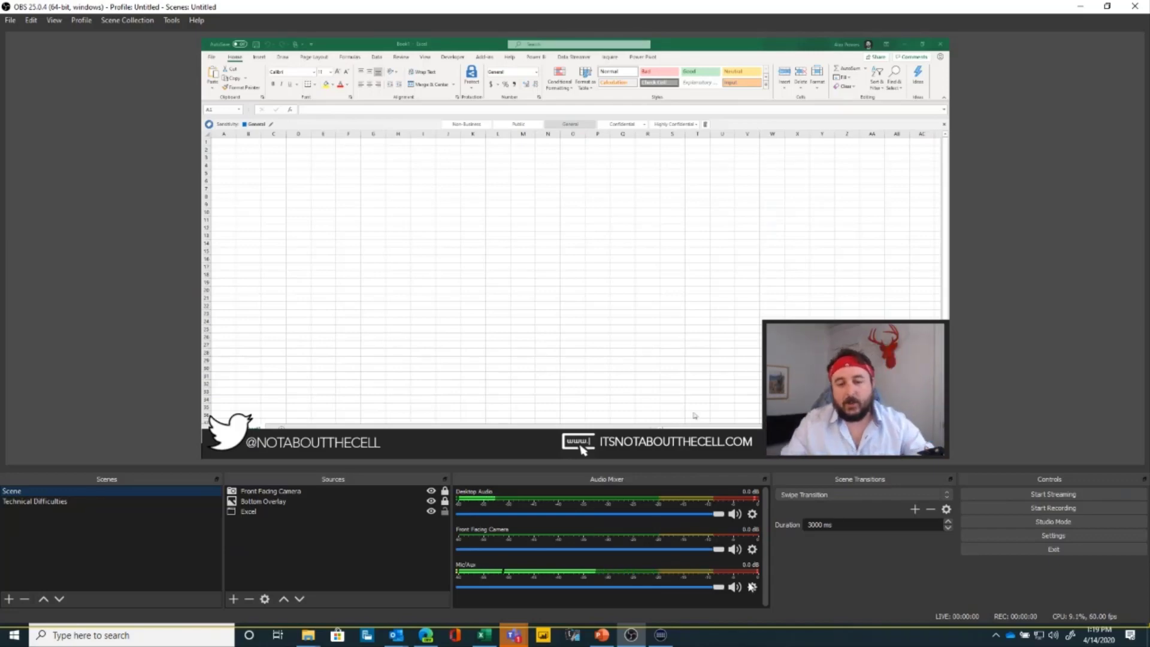
Step: Switch to the Stream Deck app and assign the OBS Studio Scene action to the first key of the Stream Deck Mini
click(660, 635)
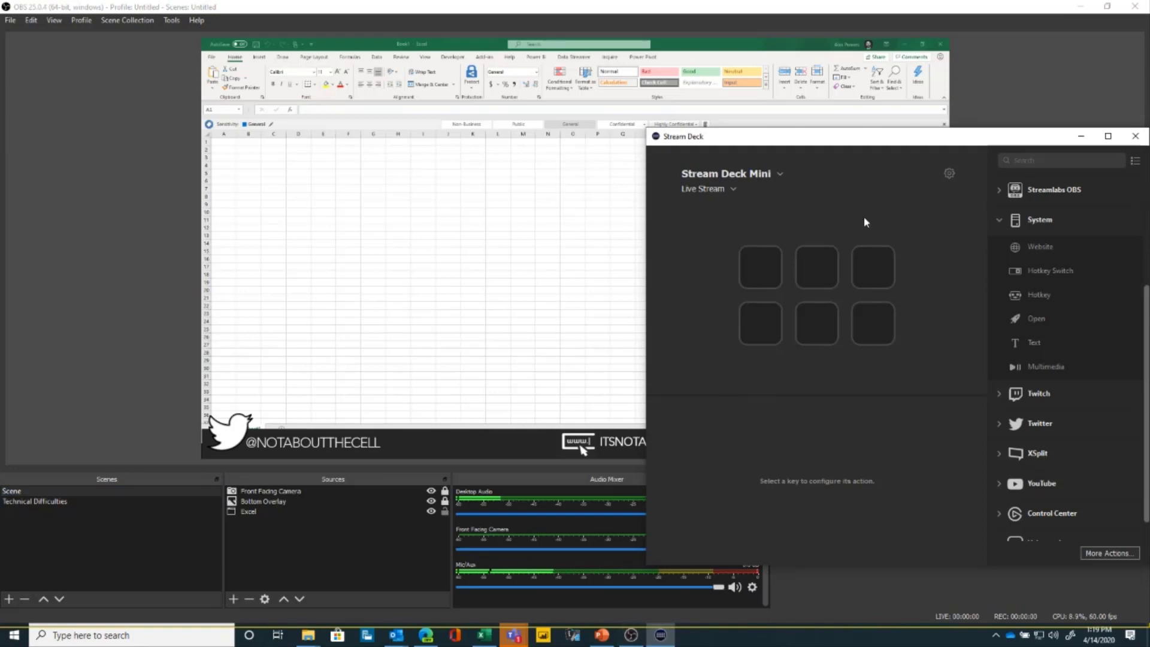
drag(870, 146, 671, 135)
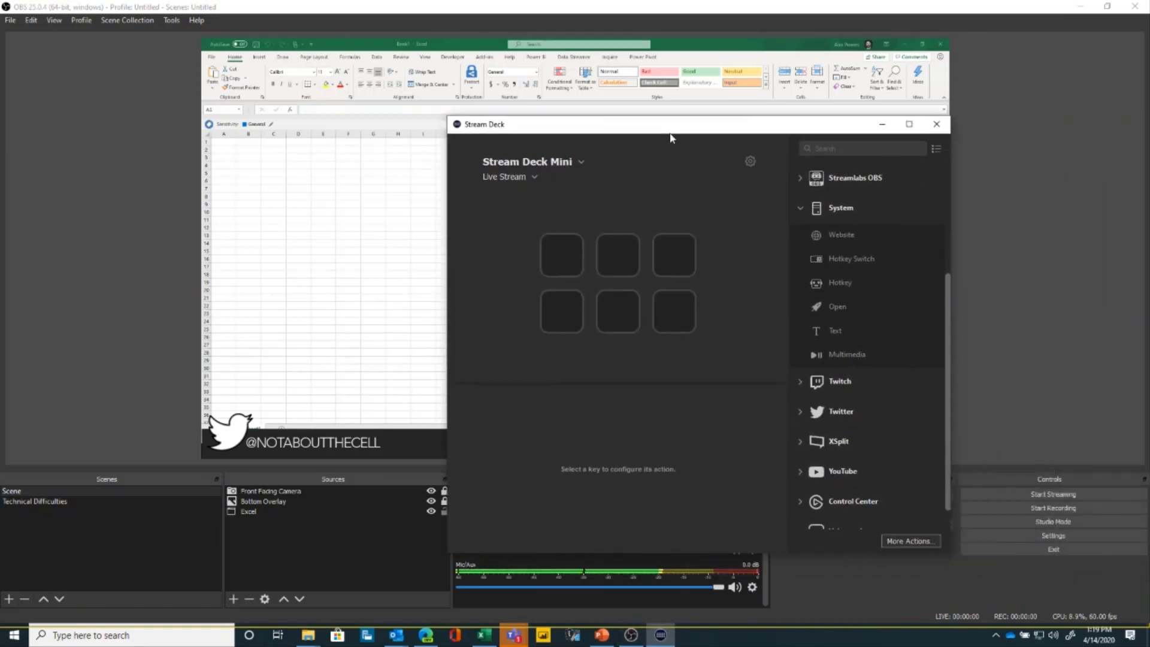
click(805, 208)
scroll(870, 179, up, 2)
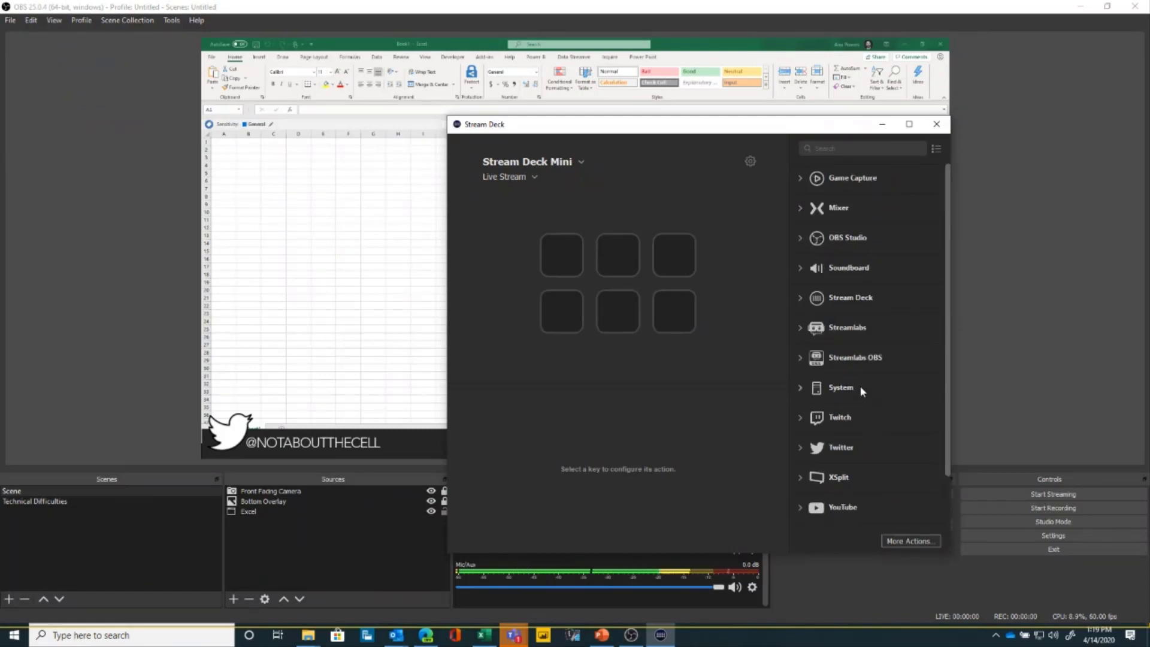
click(816, 240)
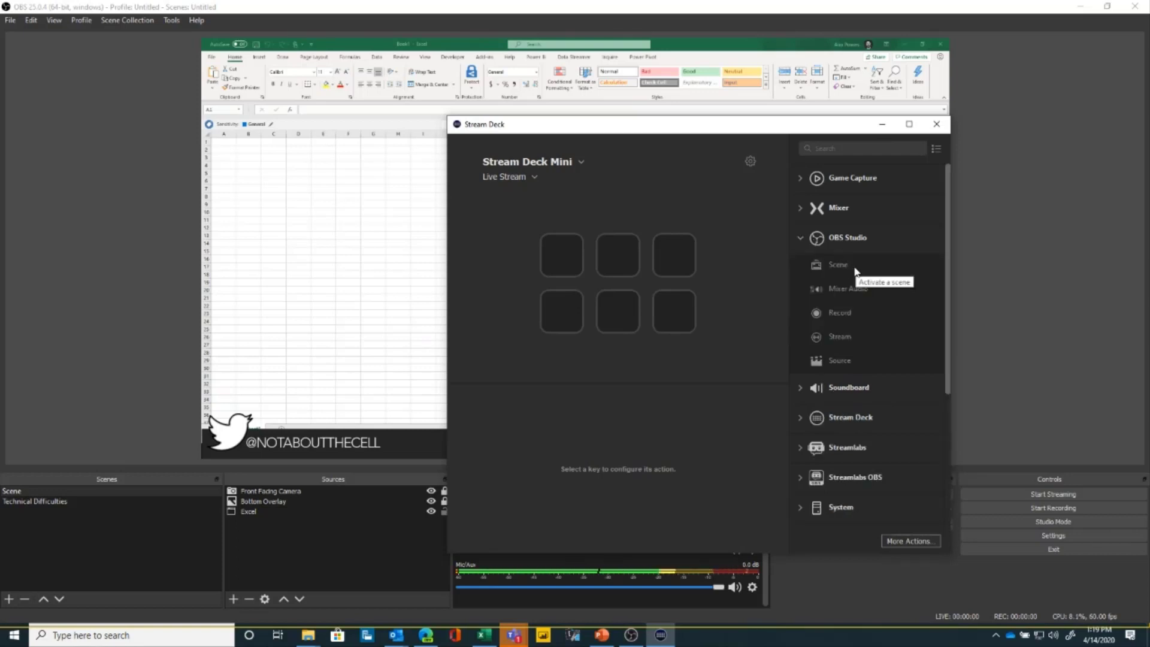
drag(854, 265, 568, 261)
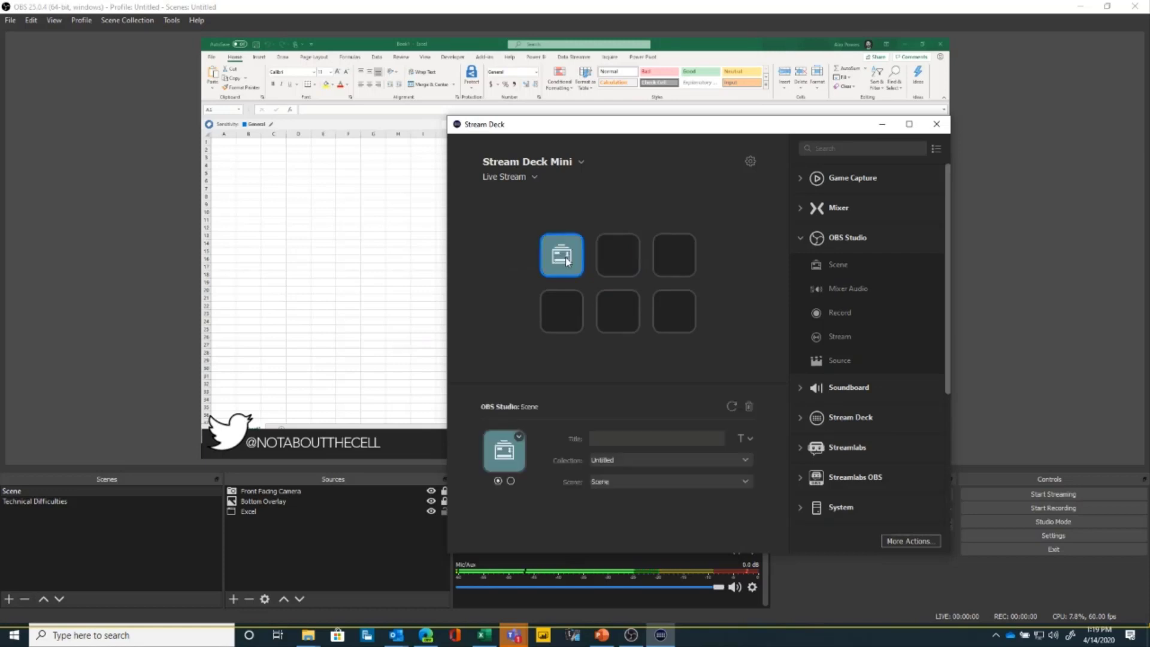
Step: Keep Scene as the first key's target scene and title the key Opening Scene
click(620, 483)
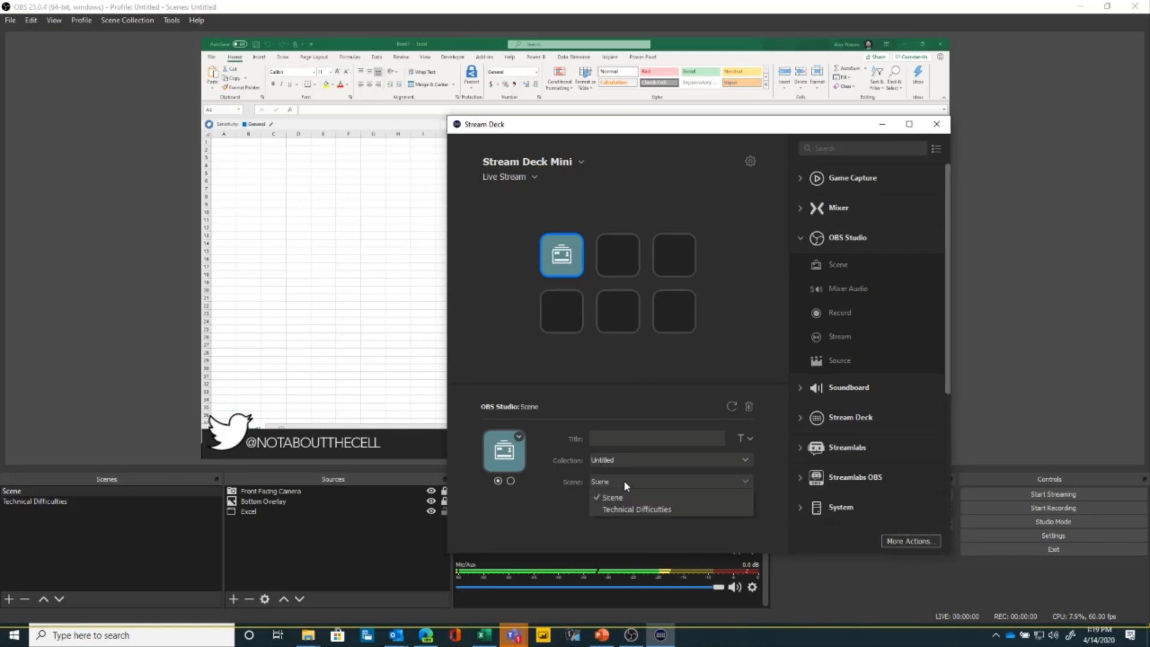
click(626, 480)
click(629, 439)
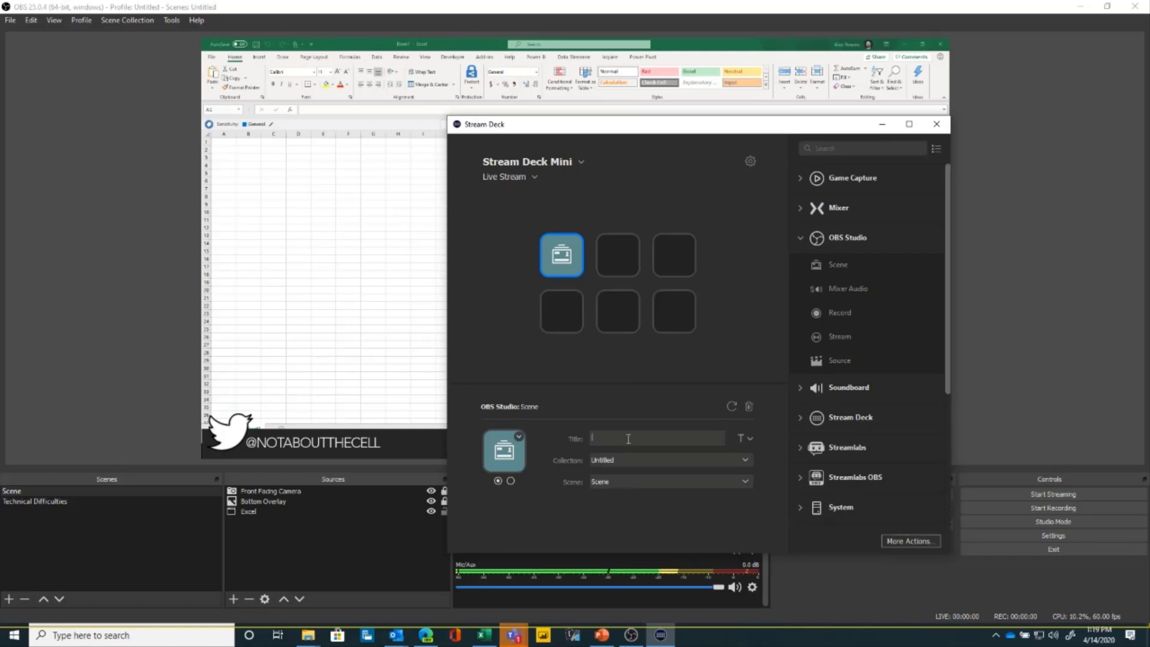
text(Opening Scene)
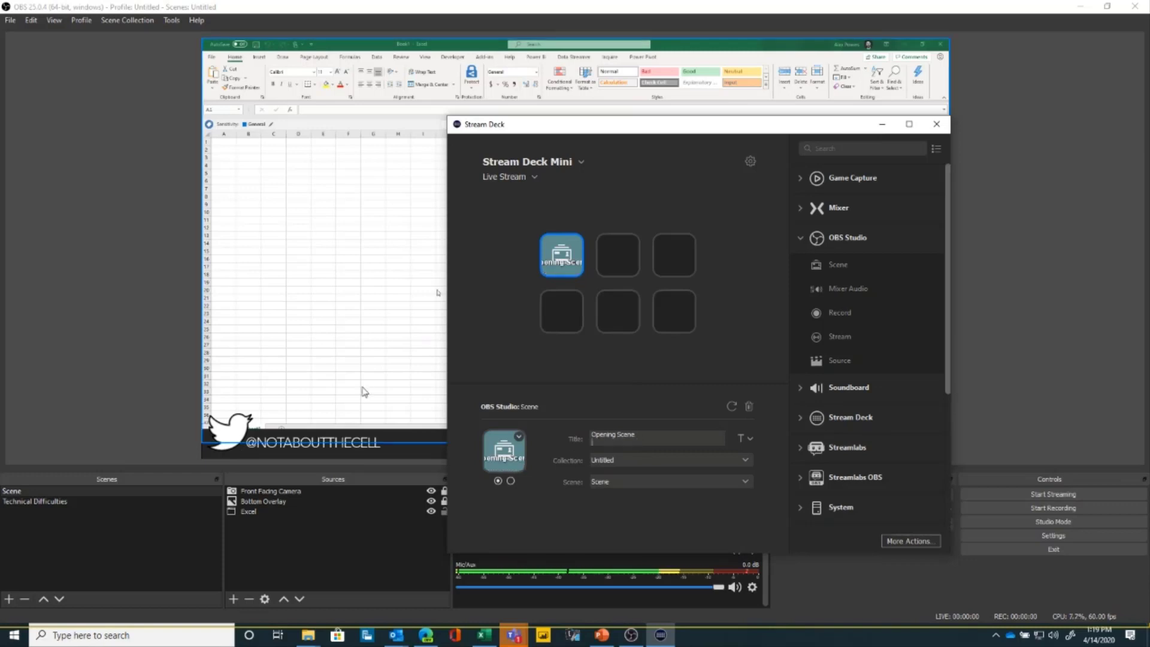
click(520, 448)
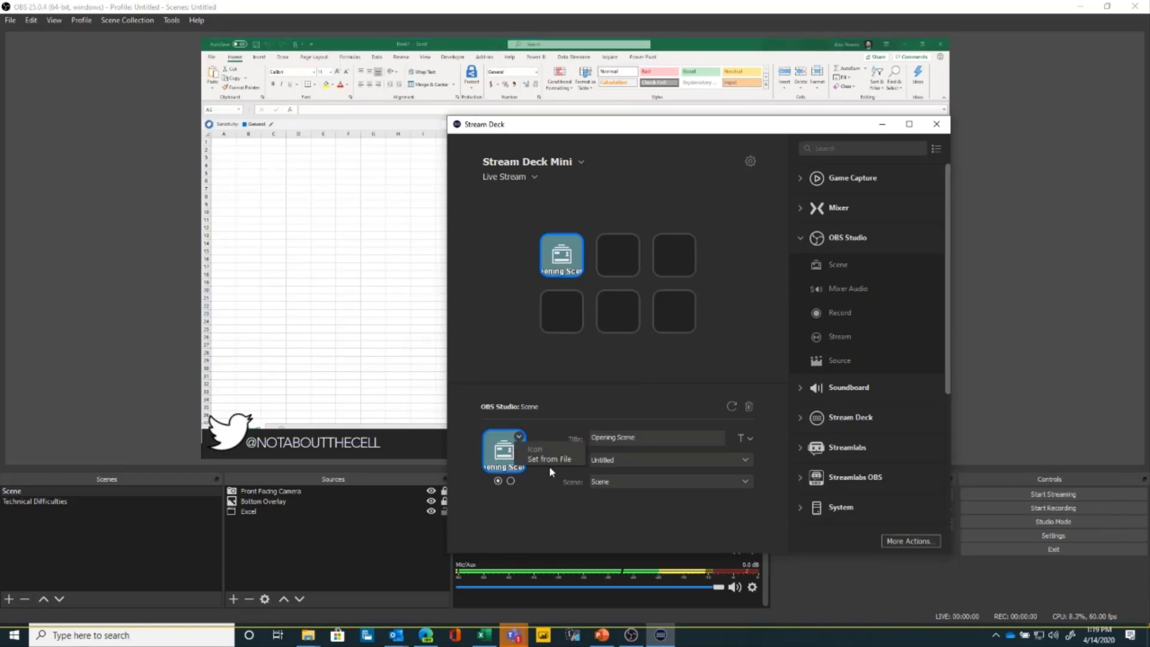
click(557, 370)
click(562, 264)
Step: Assign another OBS Studio Scene action to the second key and set its scene to Technical Difficulties
click(618, 255)
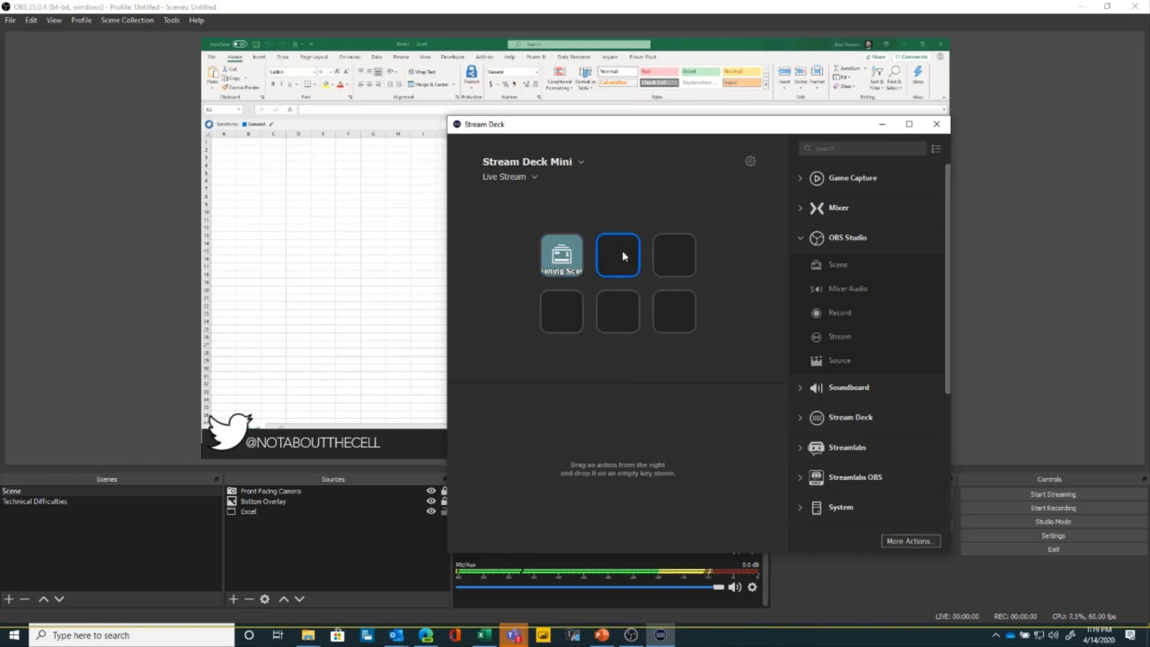
drag(846, 266, 614, 256)
click(638, 479)
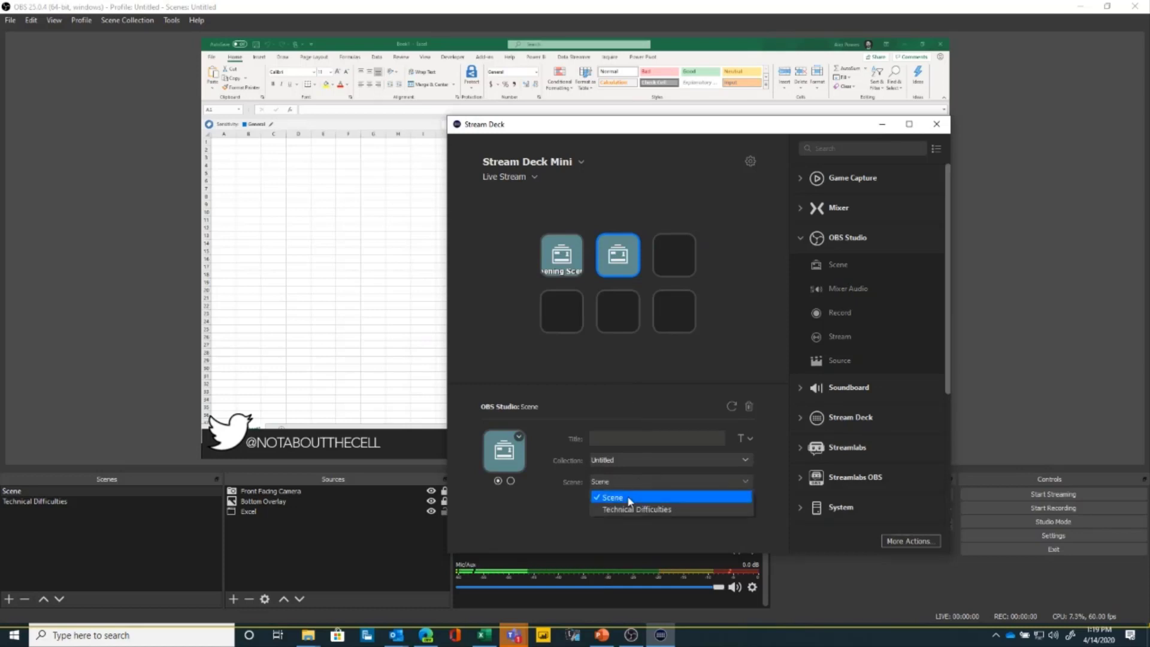
click(624, 507)
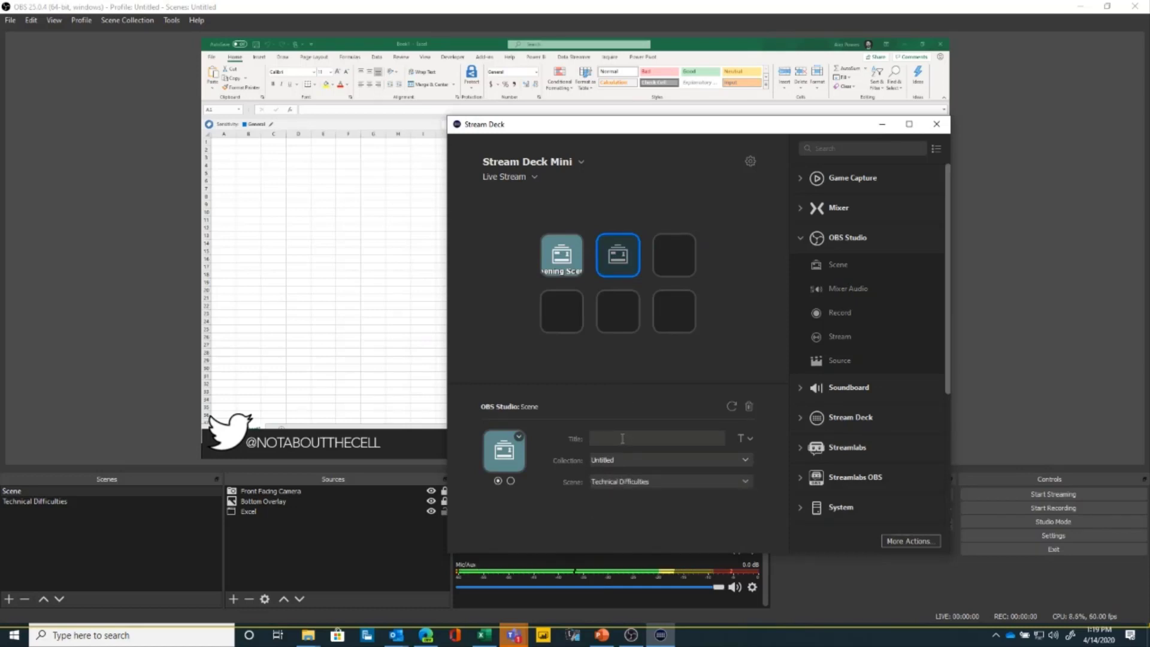
Step: Title the second key Technical Difficulties
text(Technical)
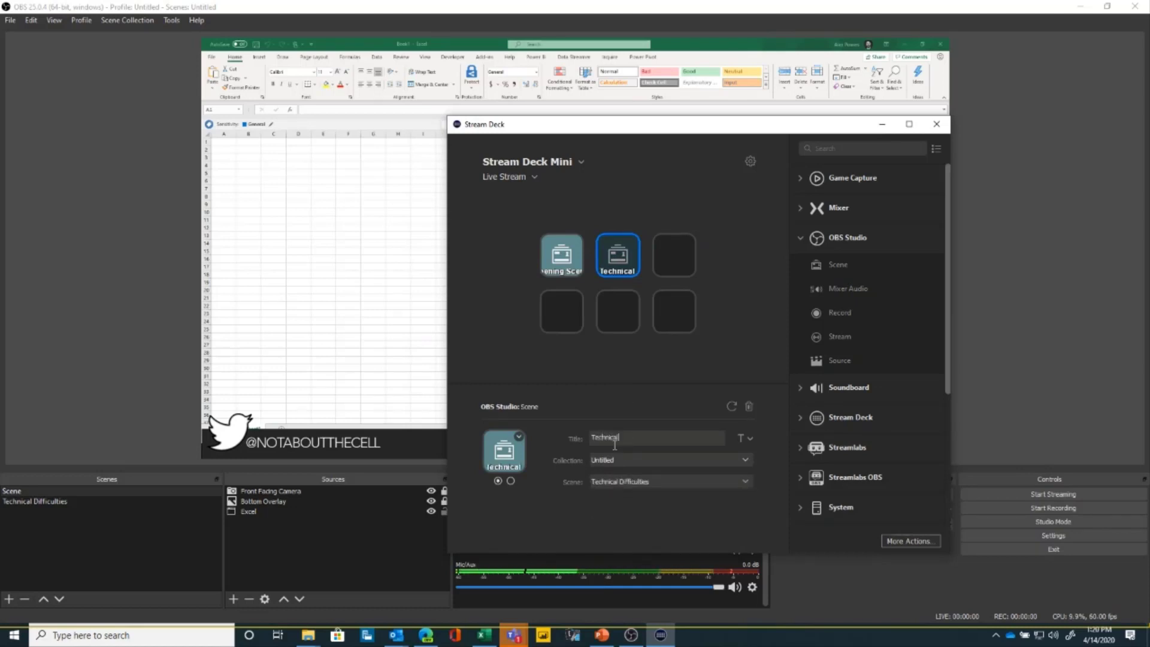
text( Difficulties)
key(BackSpace)
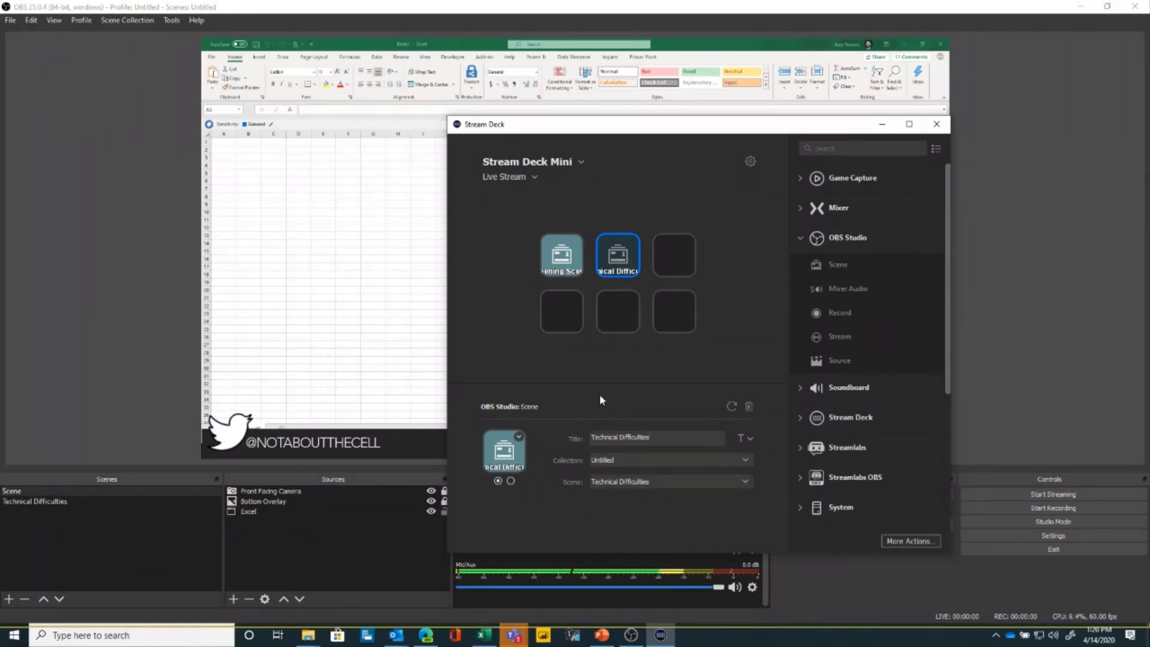
Step: Break the titles of the Technical Difficulties and Opening Scene keys onto two lines each
click(620, 436)
key(Return)
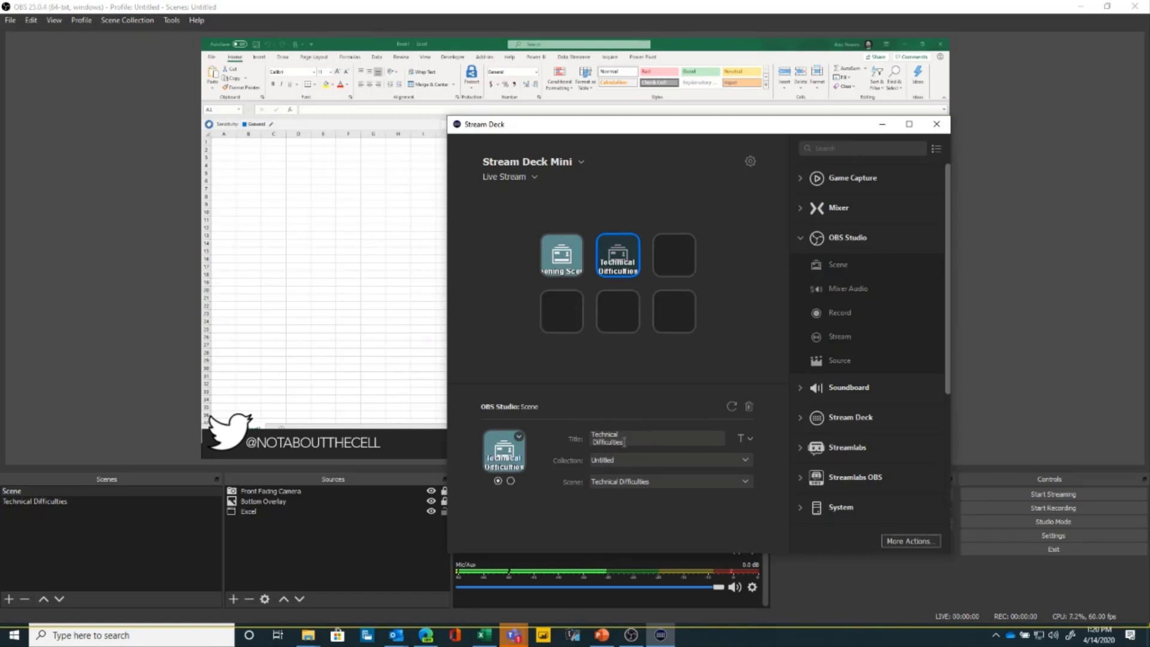
click(569, 254)
key(Return)
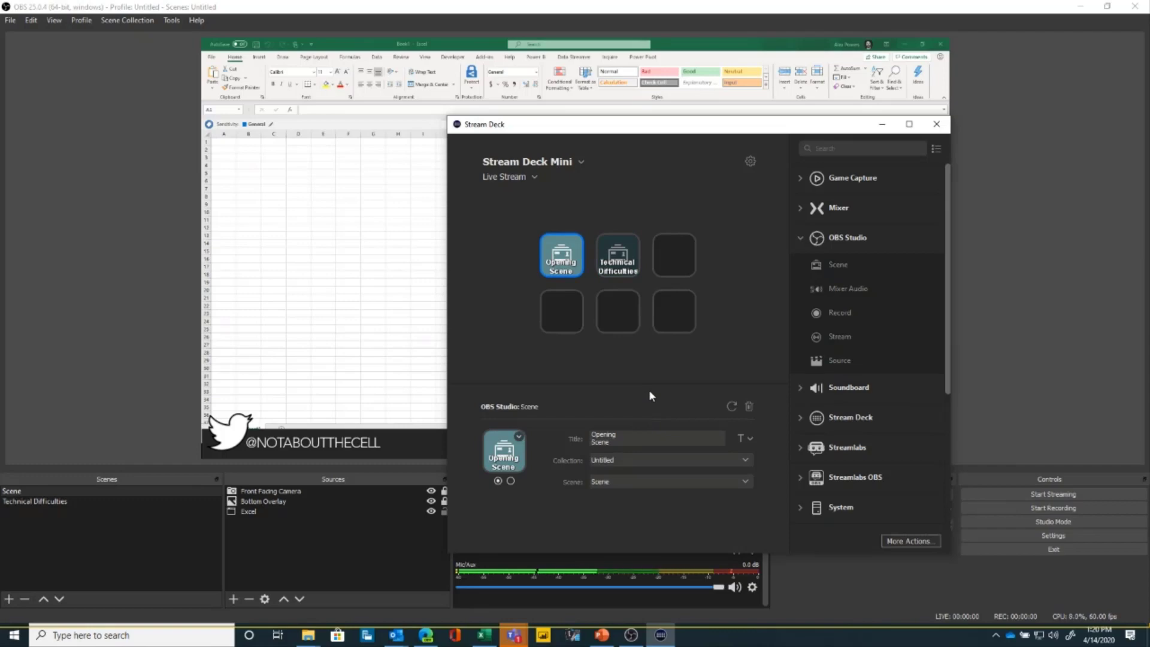
Step: Arrange the Stream Deck and OBS windows side by side, each filling half of the screen
drag(839, 131, 975, 459)
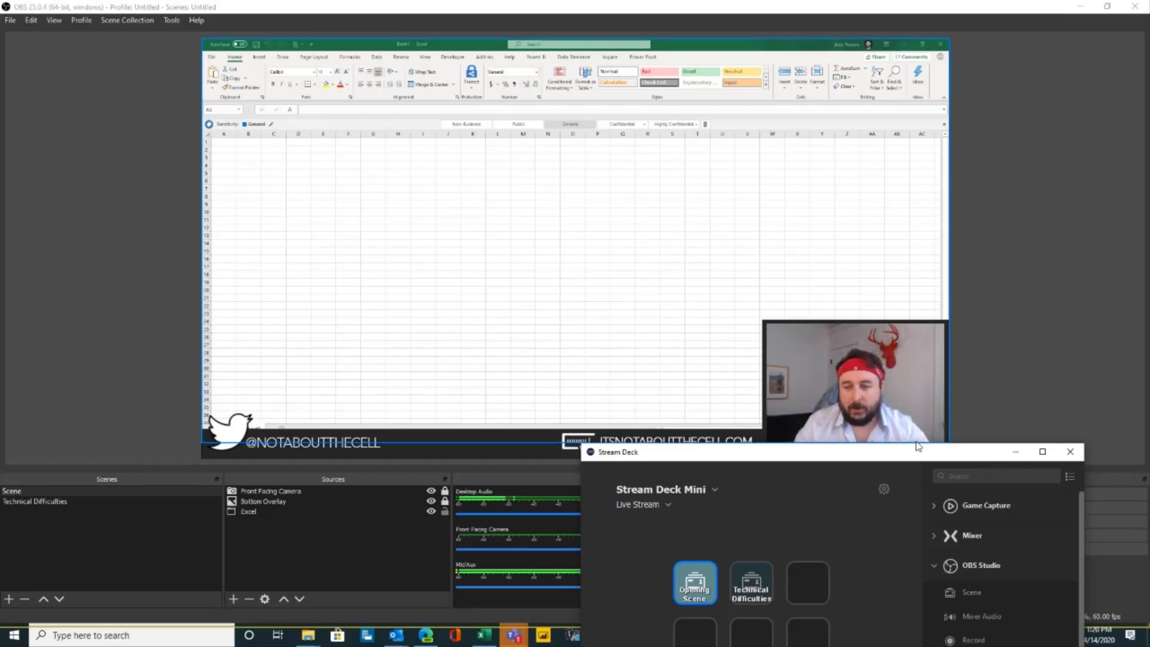
drag(899, 454, 999, 210)
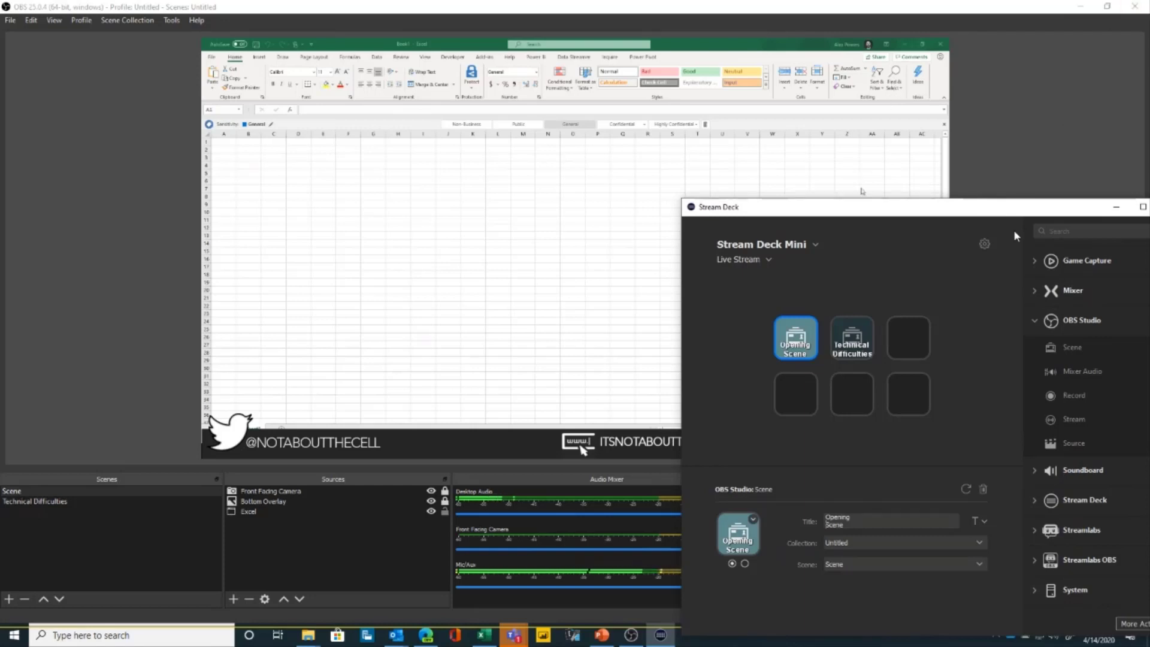
drag(1015, 211, 908, 13)
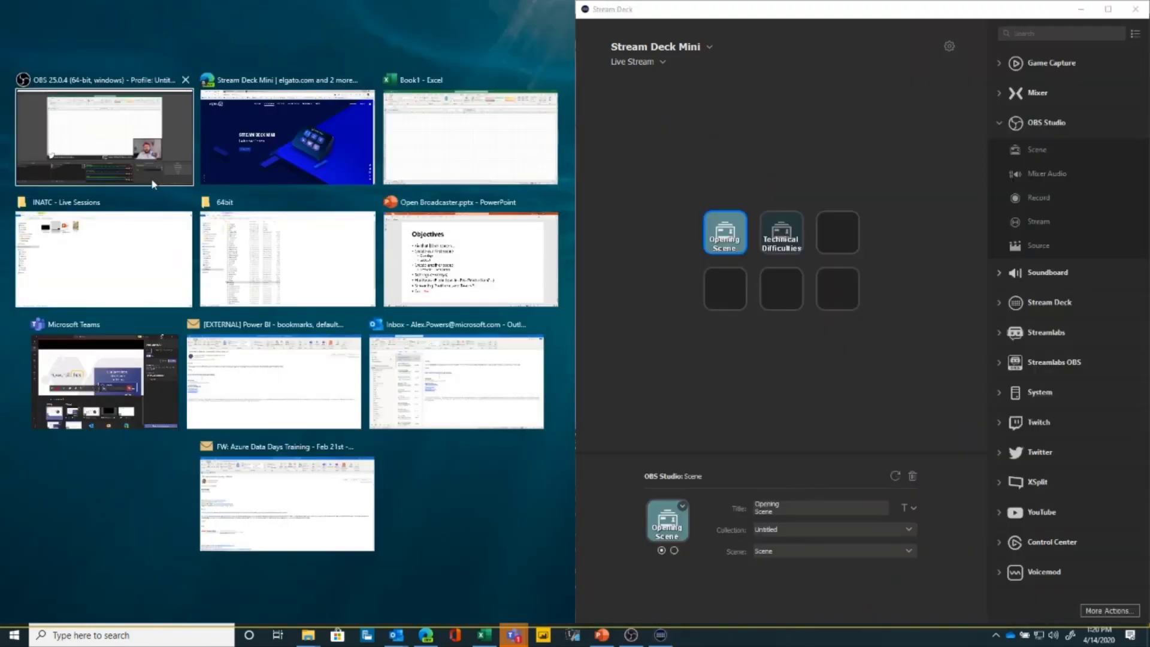
click(153, 182)
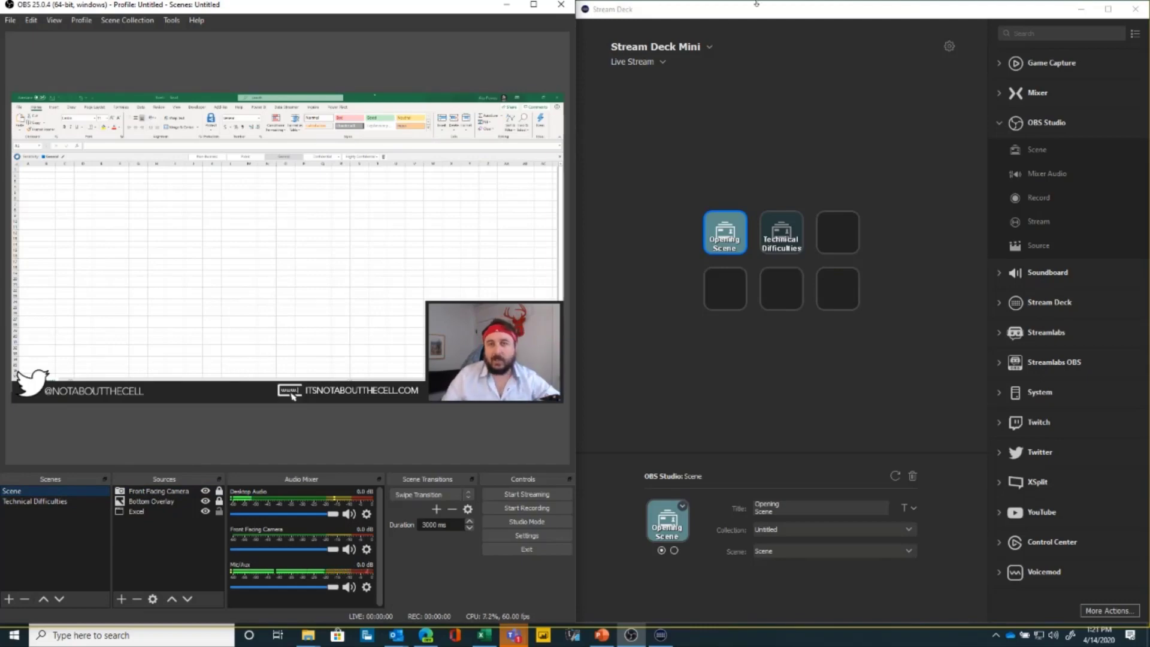
Step: Maximize the OBS window, add the Chat dock and look through the channels its messages can be sent to
click(533, 4)
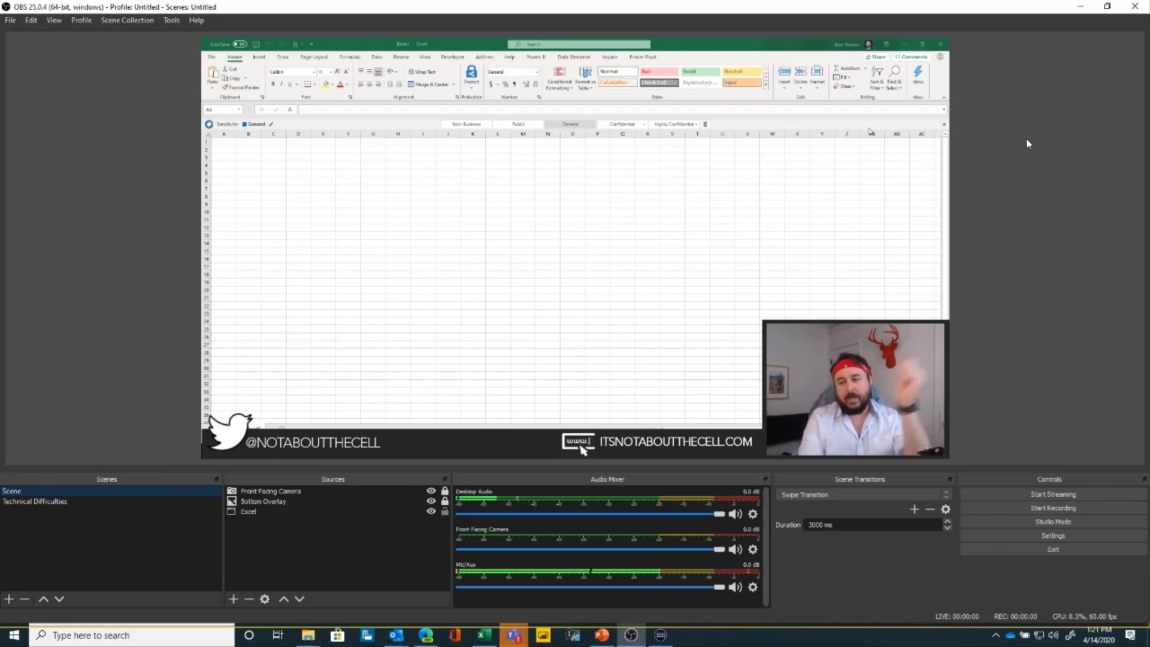
click(341, 141)
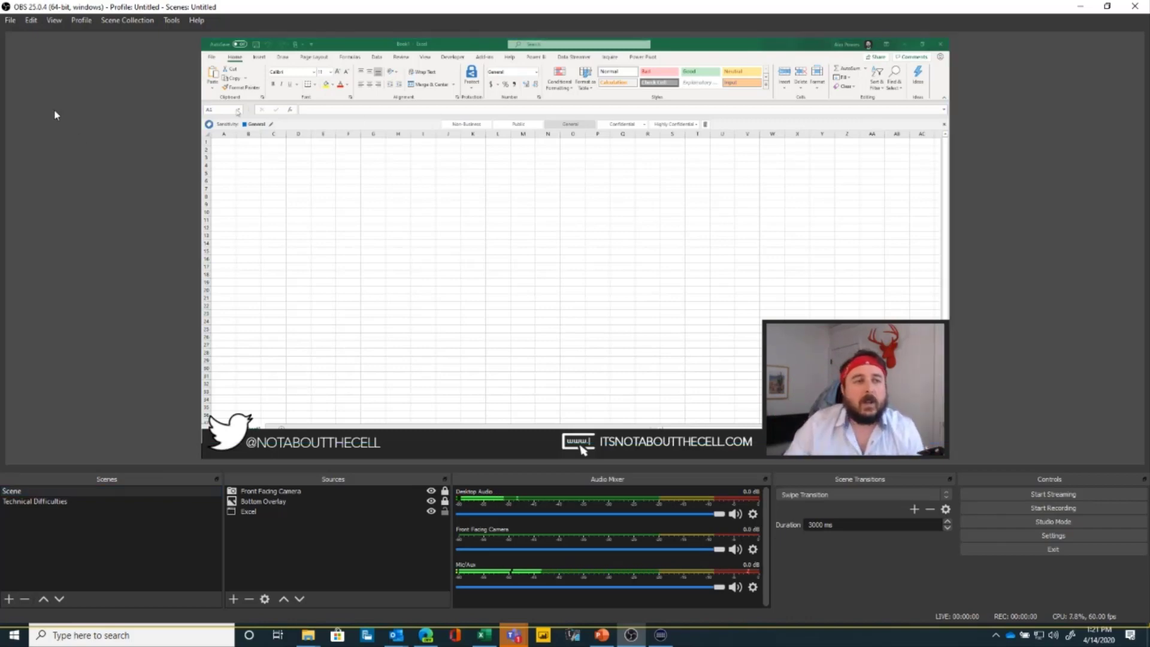
click(53, 21)
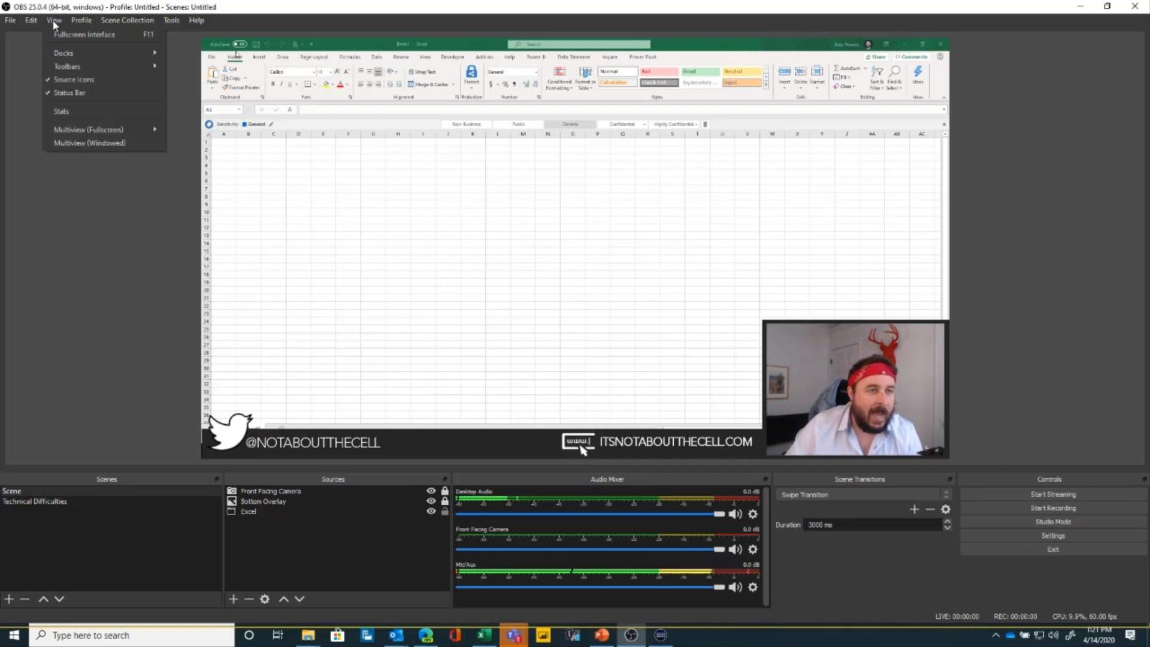
mouse_move(66, 58)
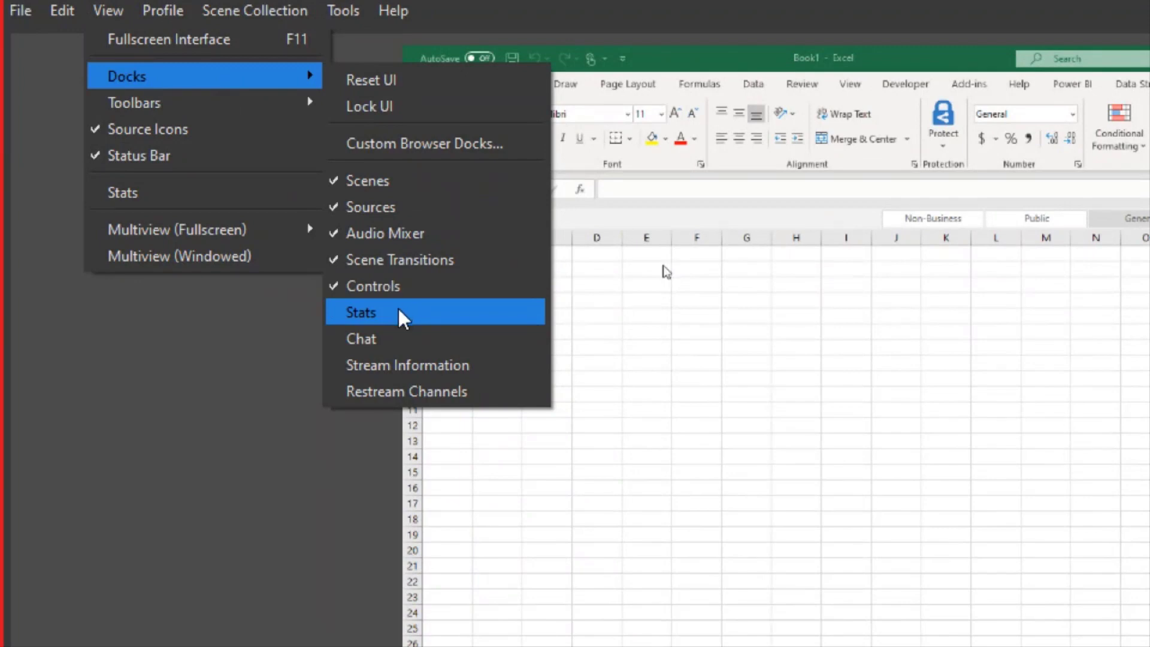
click(416, 345)
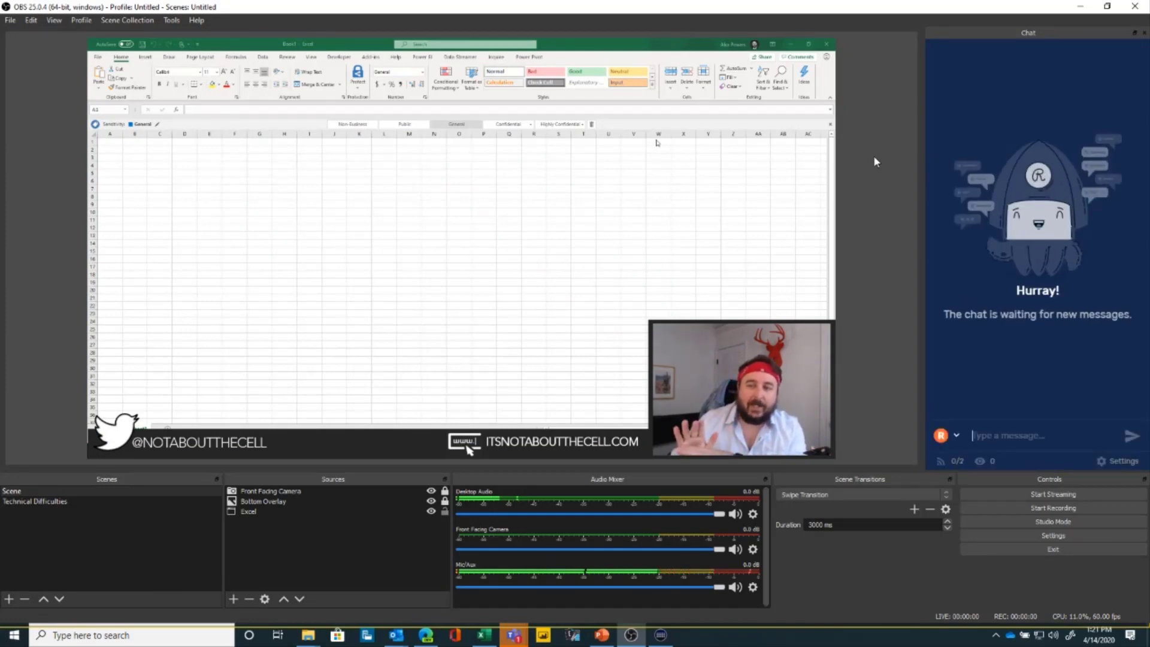
click(954, 437)
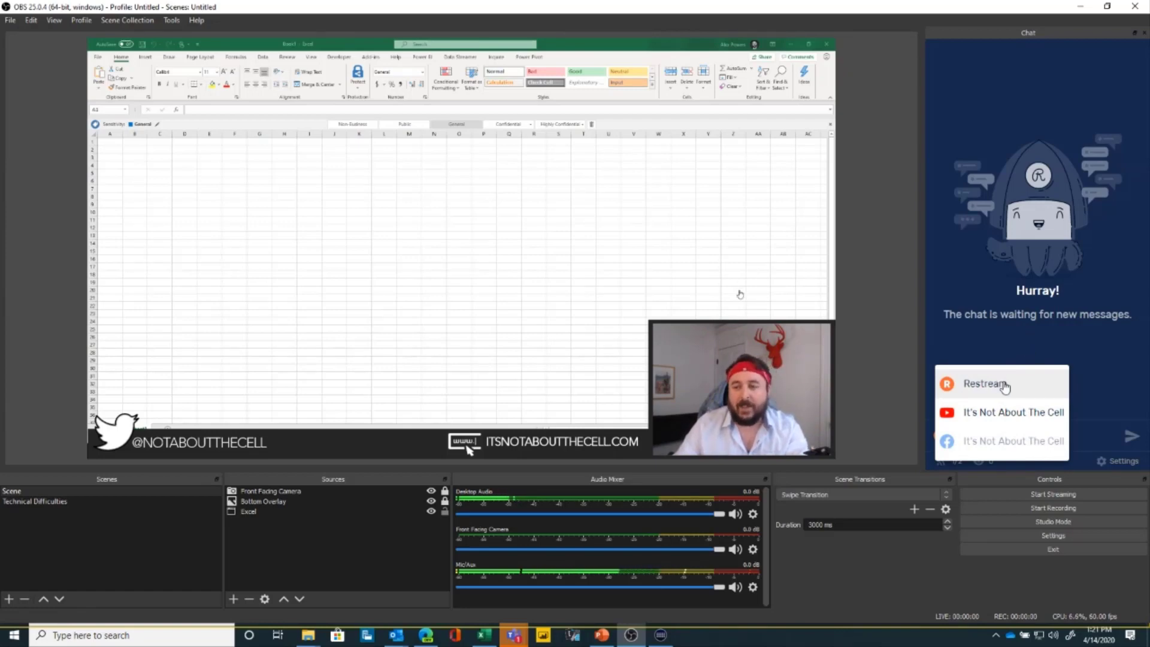
click(1017, 340)
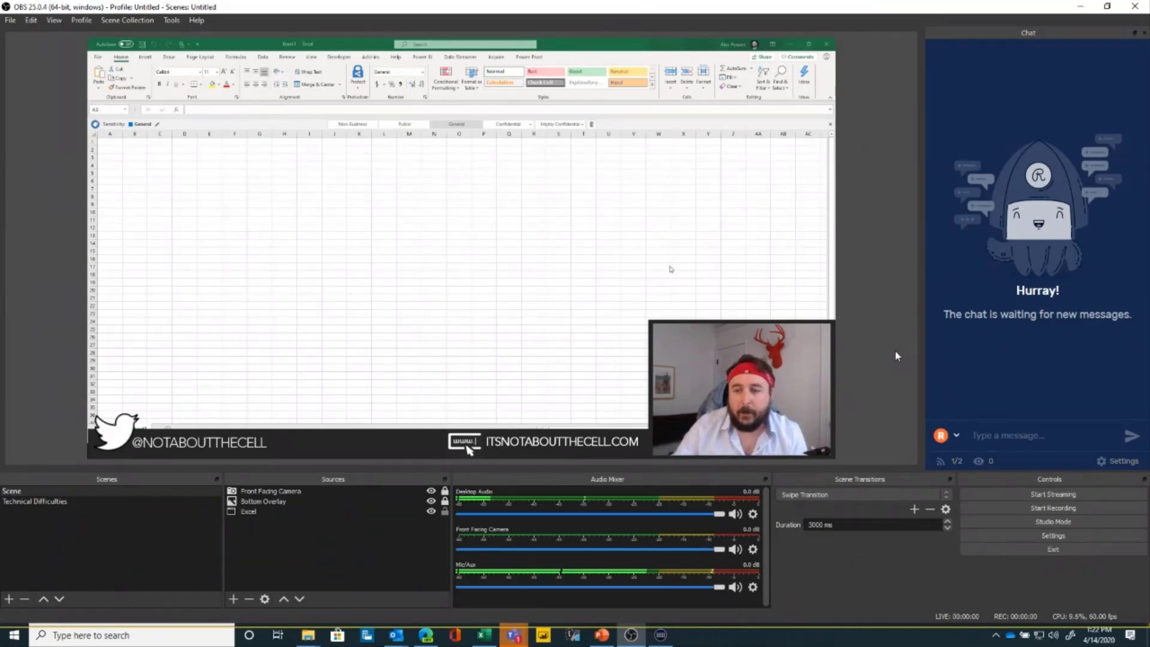
Step: Review the available streaming services in the OBS Stream settings, leaving the settings without saving changes
click(10, 22)
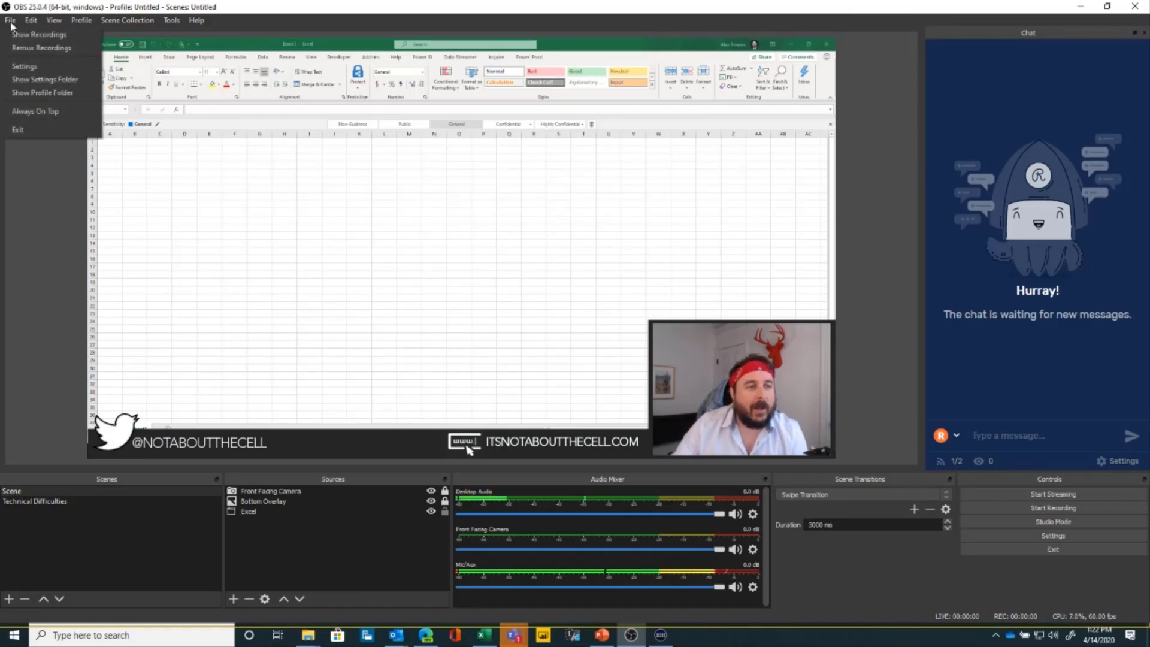
click(27, 67)
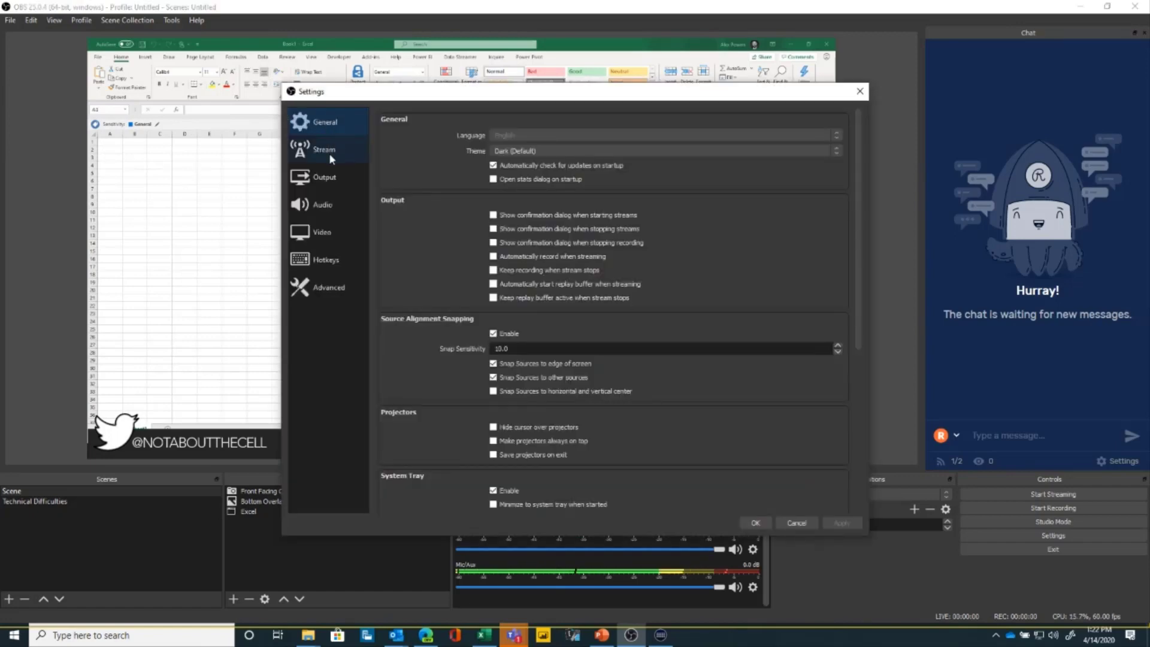
click(330, 158)
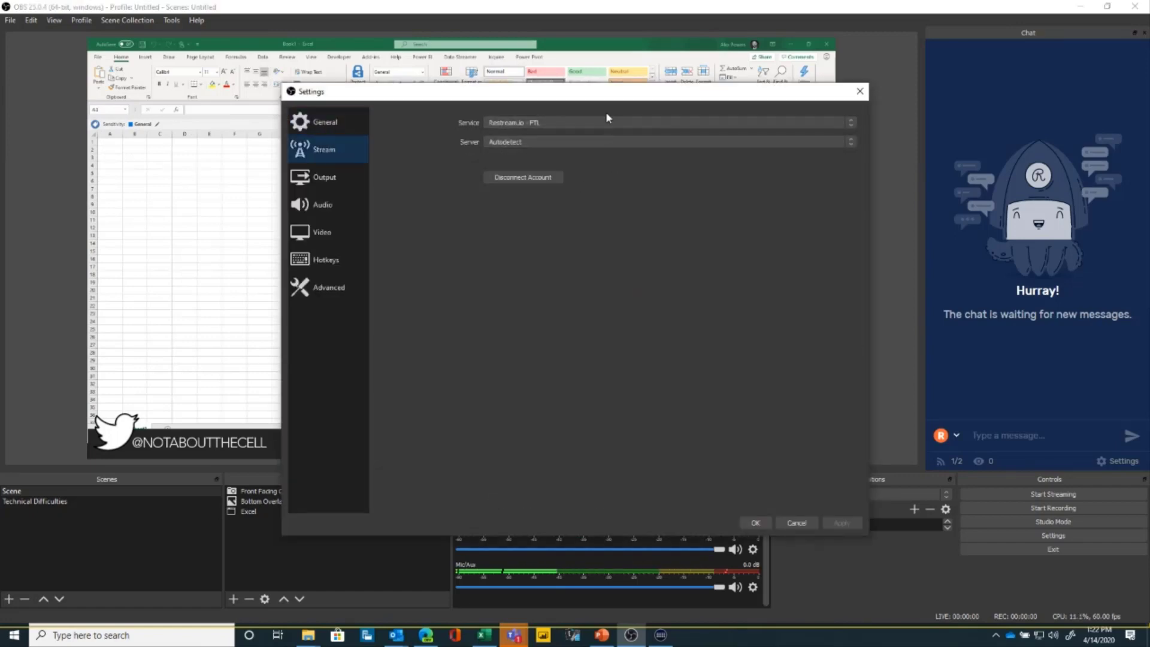
click(630, 123)
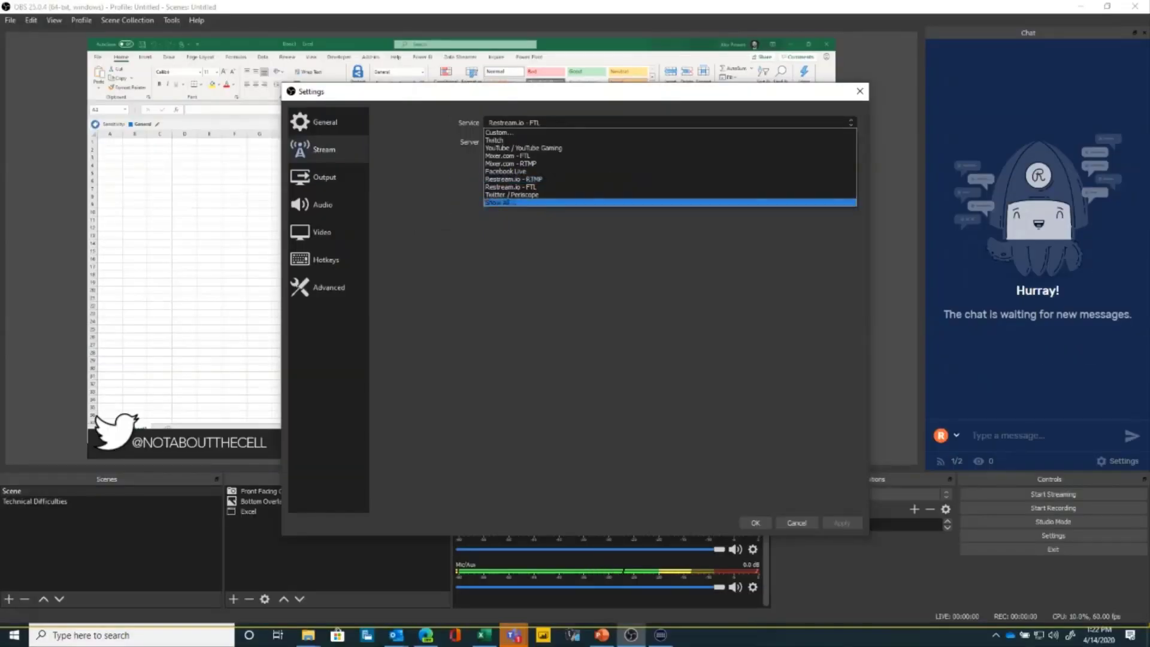
click(500, 203)
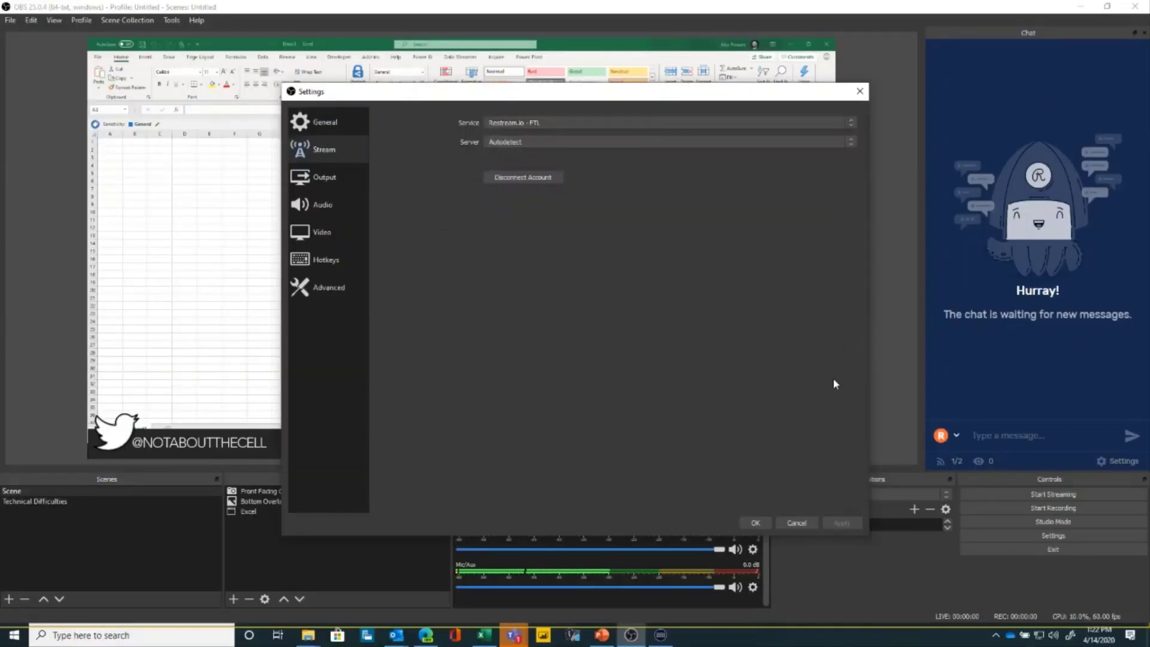
click(803, 525)
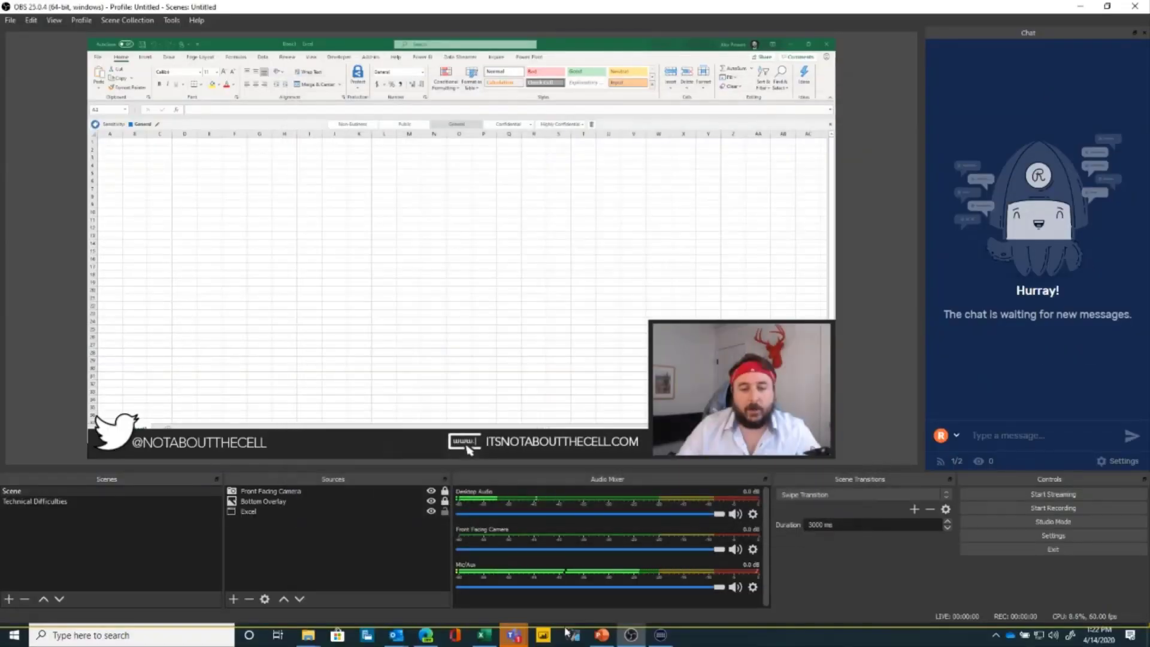
Step: Switch to the browser and log in to the existing Restream account with the prefilled e-mail and password
click(426, 636)
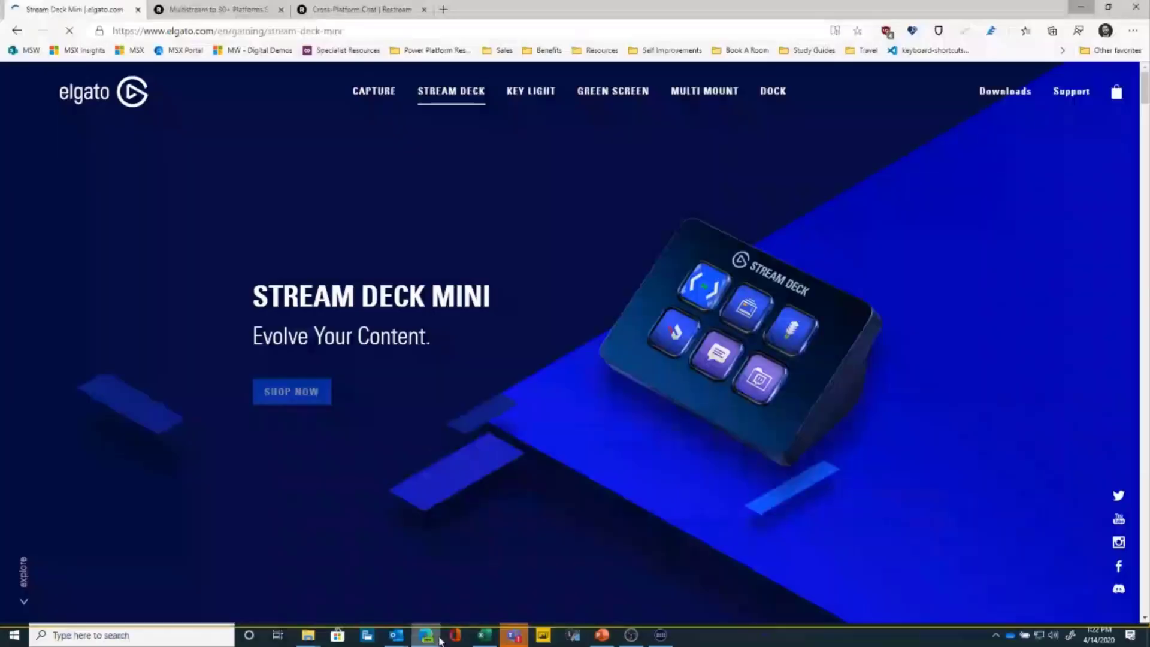
click(224, 11)
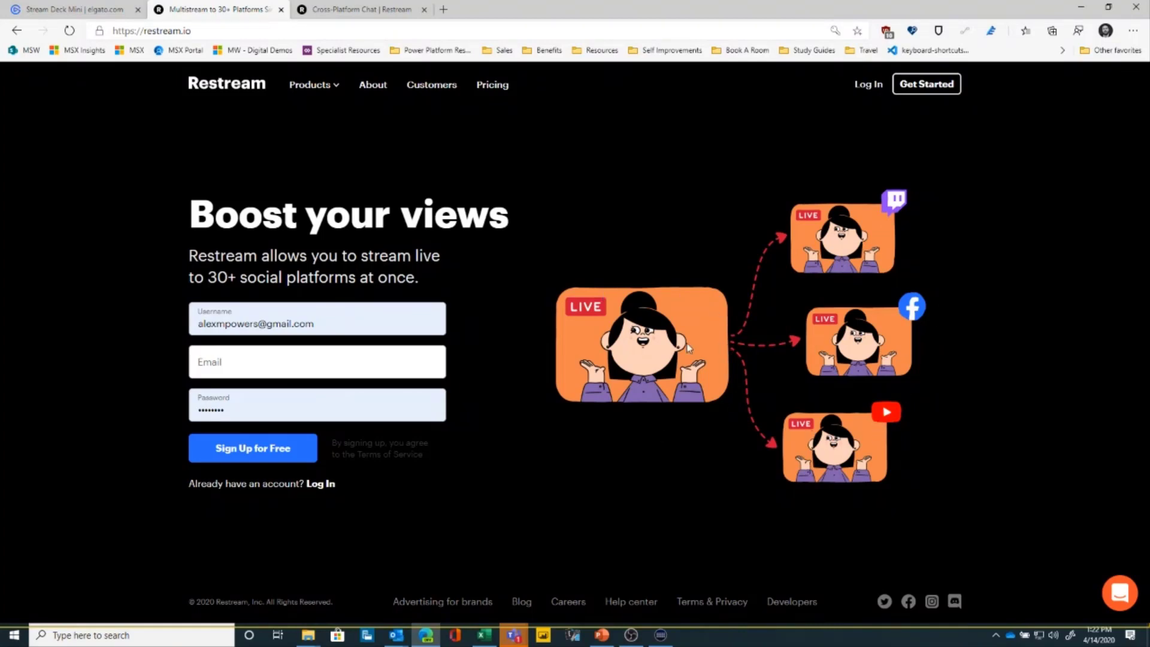
click(326, 485)
click(160, 305)
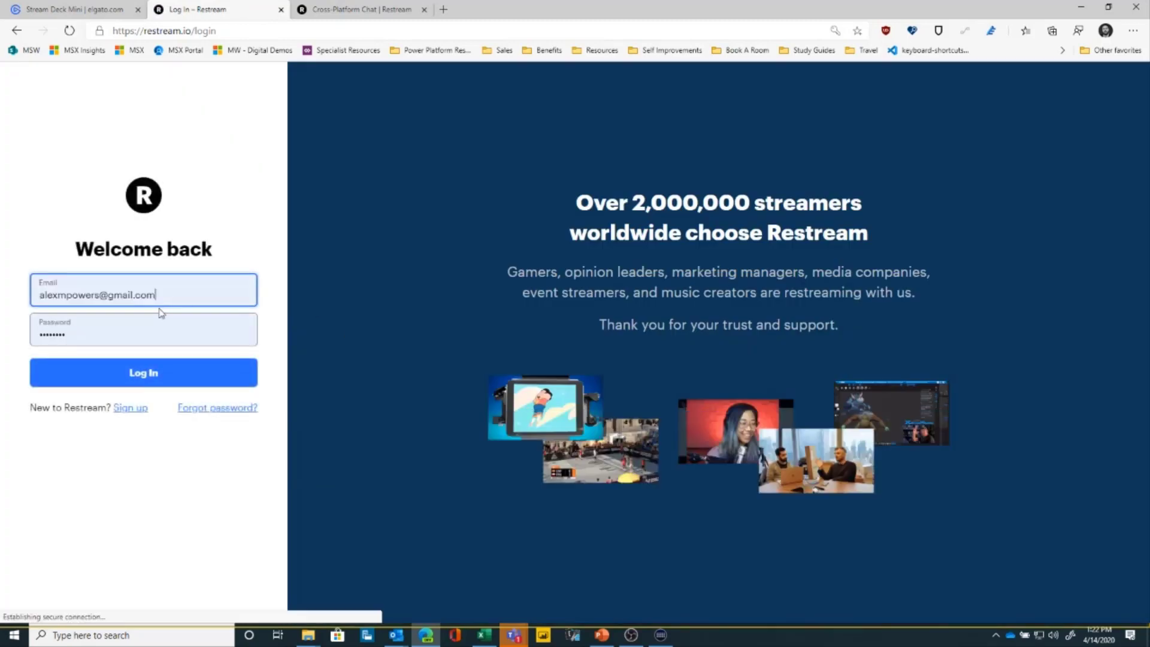
click(174, 380)
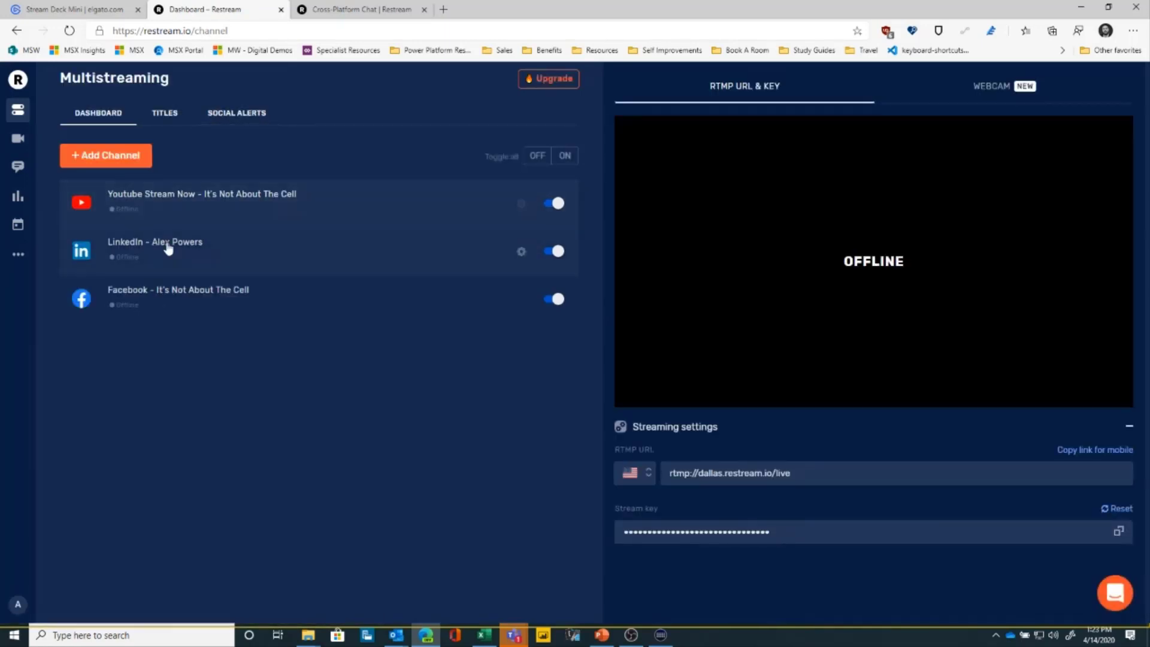
Step: Set the Restream stream title to "Hanging out with PowerBI.tips" on all connected platforms
click(172, 114)
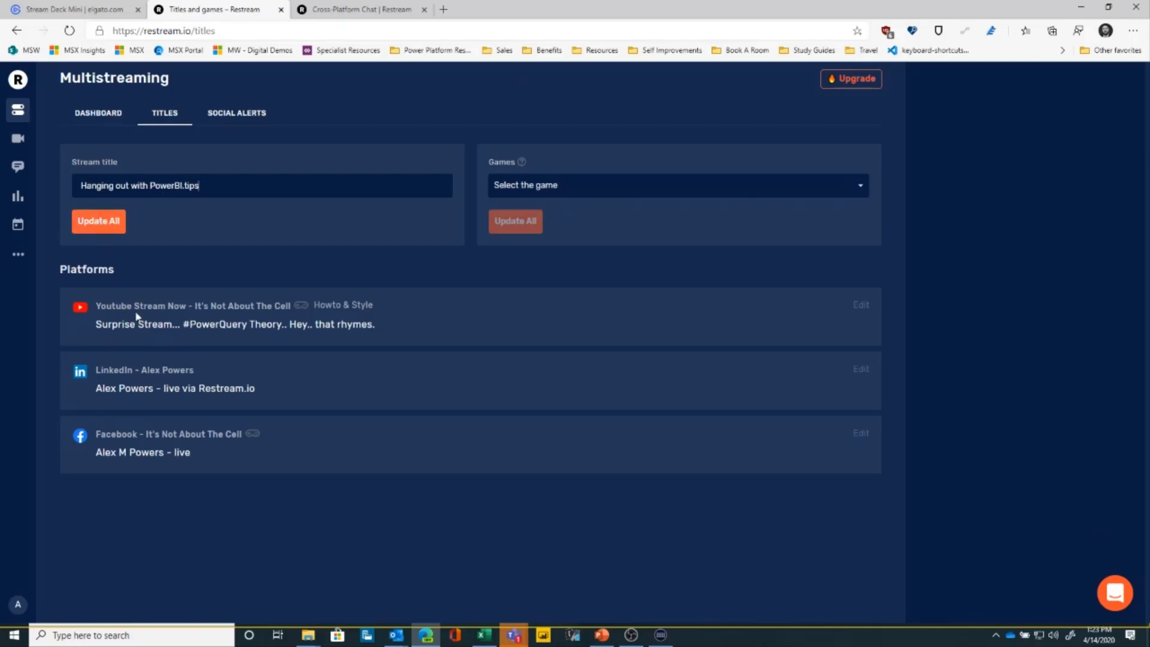
click(99, 221)
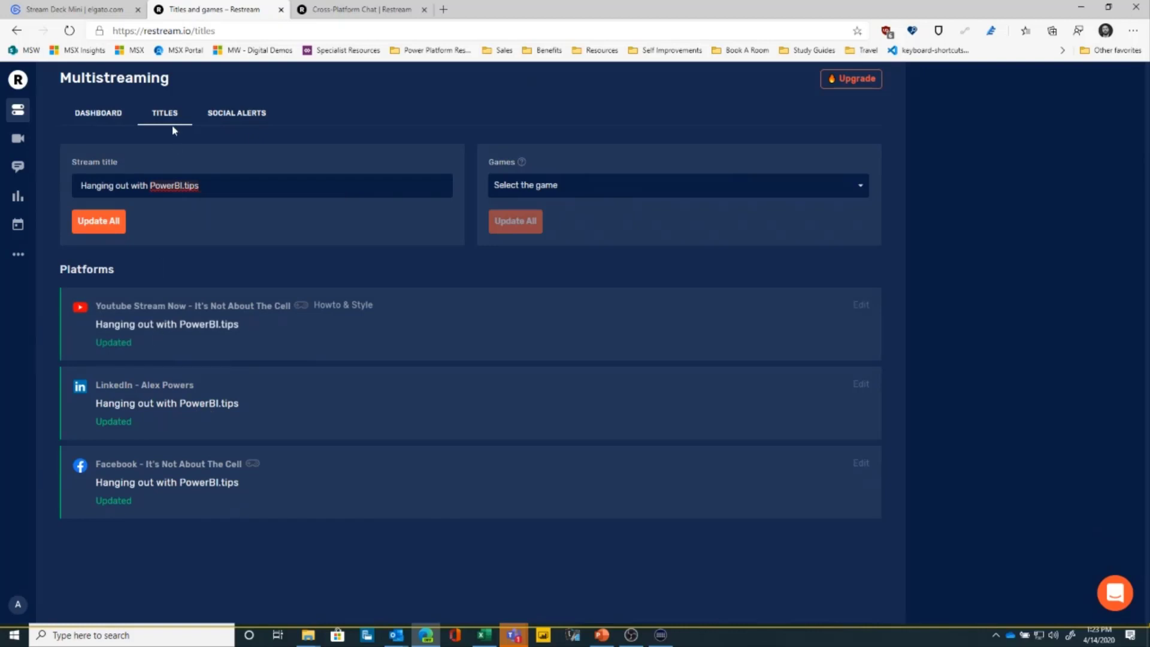
Step: Replace the first line of the social alerts message with "Hanging out with PowerBI.tips", save it and return to the dashboard
click(248, 112)
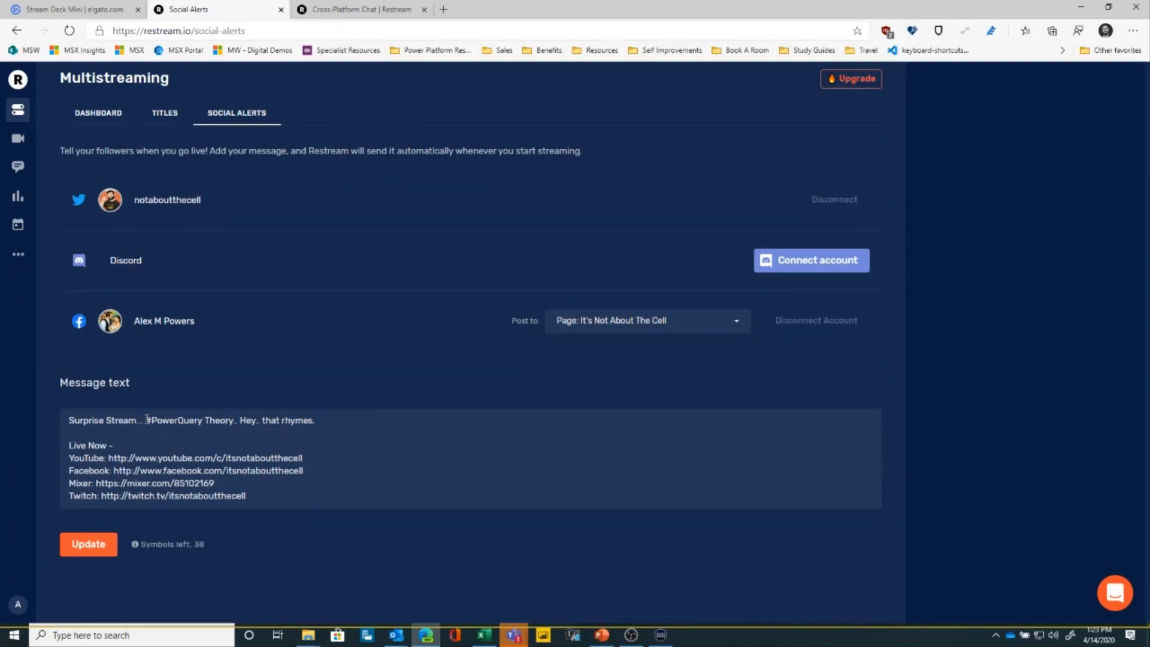
drag(147, 419, 52, 429)
text(Hanging out with P)
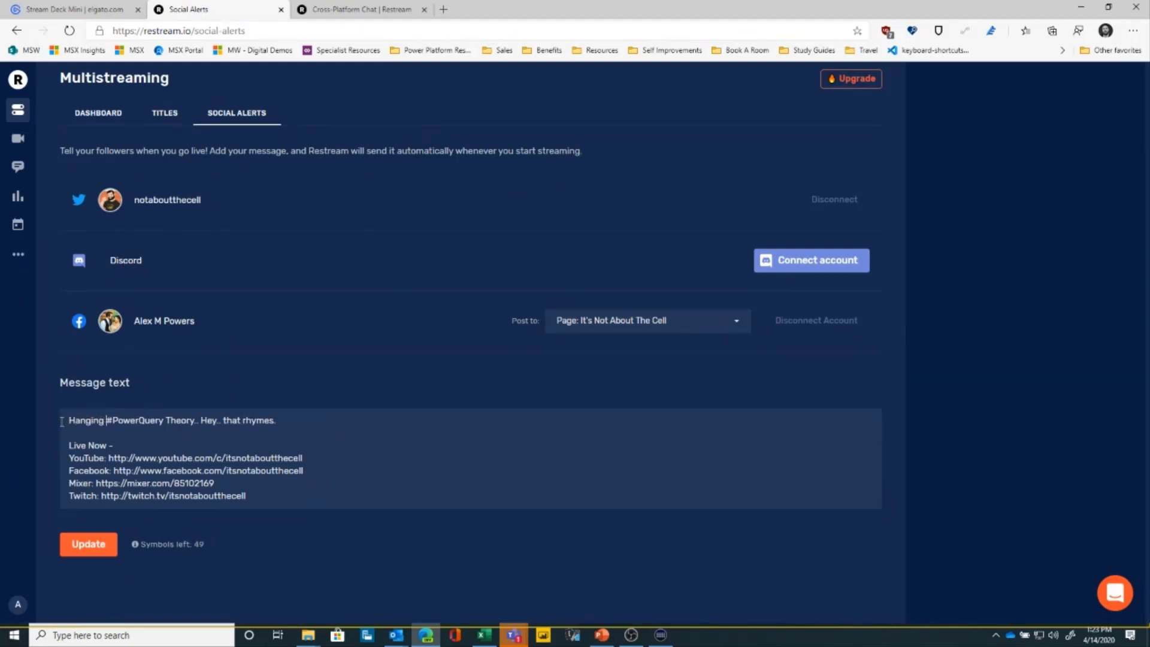
text(owerBI.)
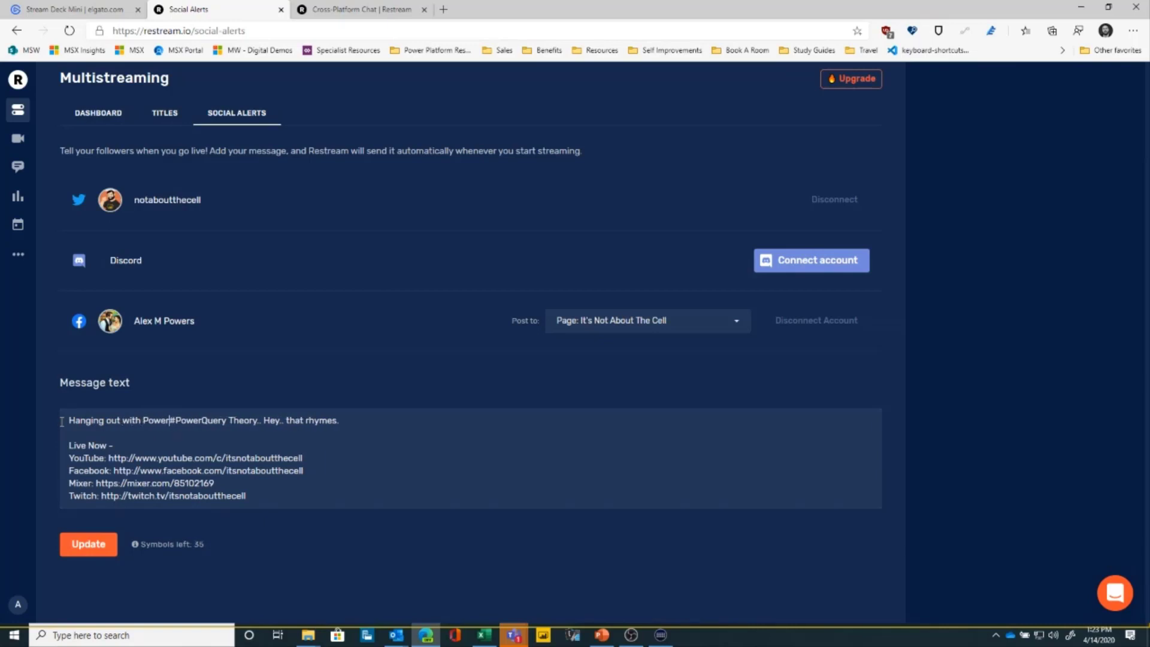
key(BackSpace)
text(tips)
key(shift+End)
key(BackSpace)
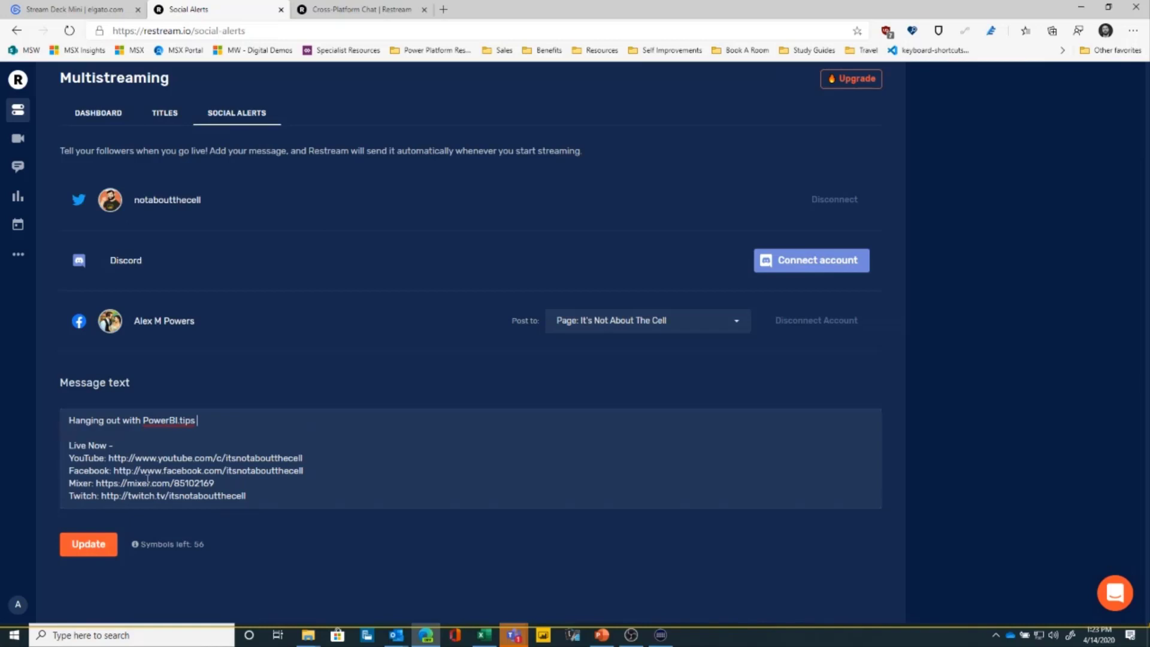
click(91, 544)
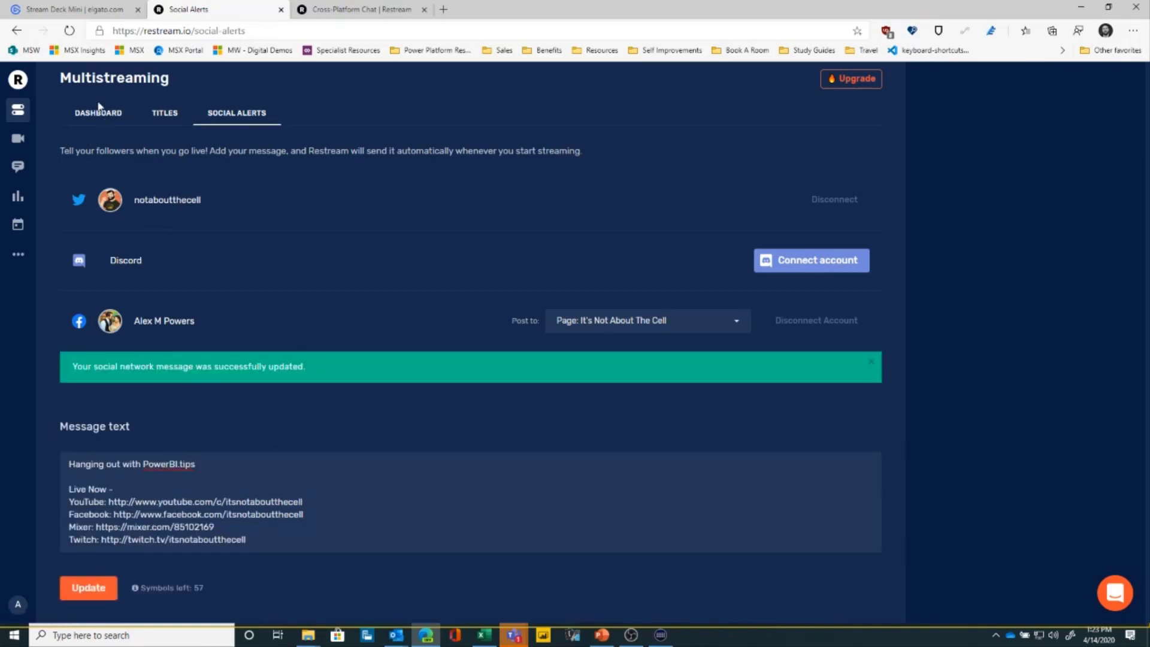
click(95, 113)
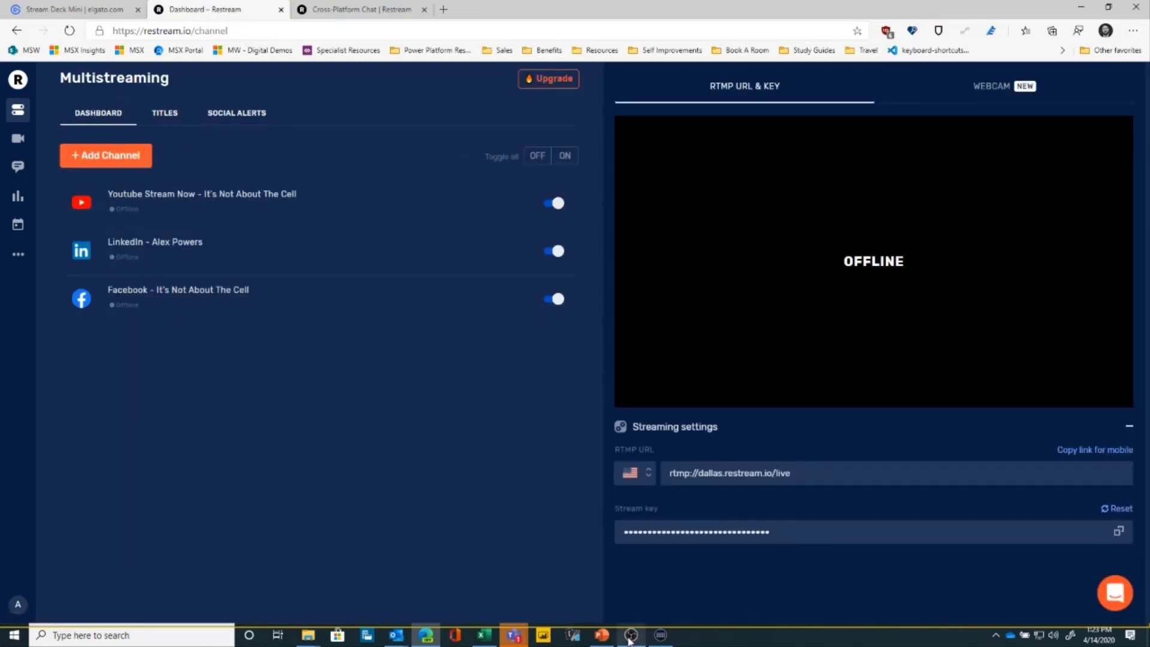
Step: Switch to OBS and recheck the service and server in its Stream settings without changing them
click(630, 636)
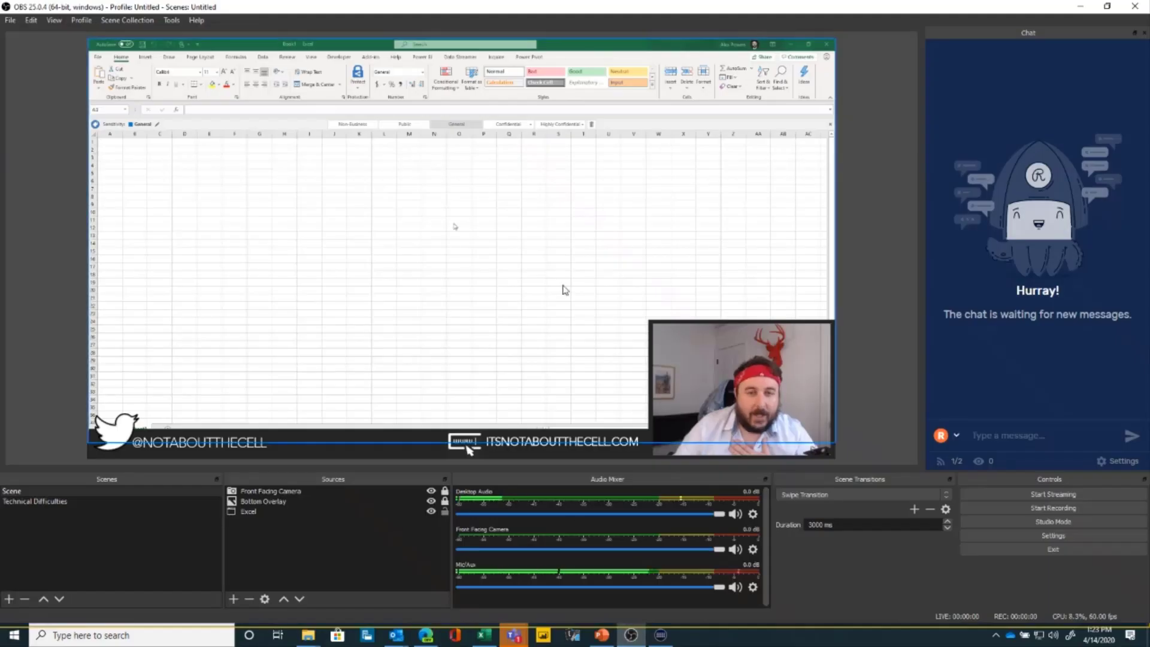
click(7, 20)
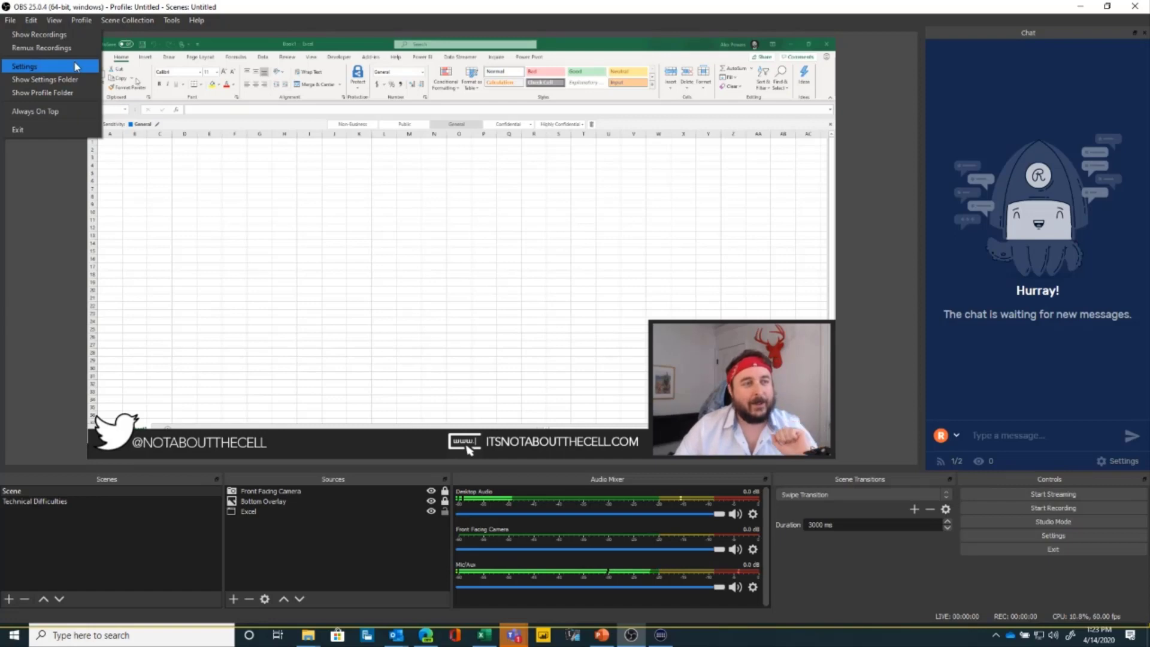
click(74, 61)
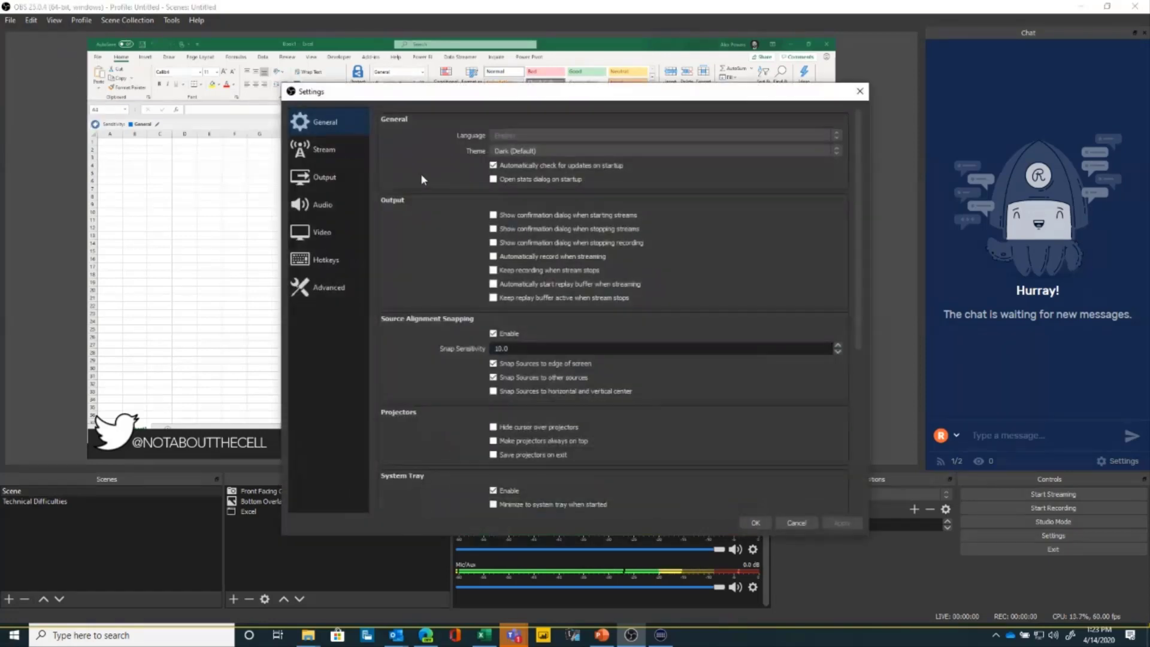
click(329, 150)
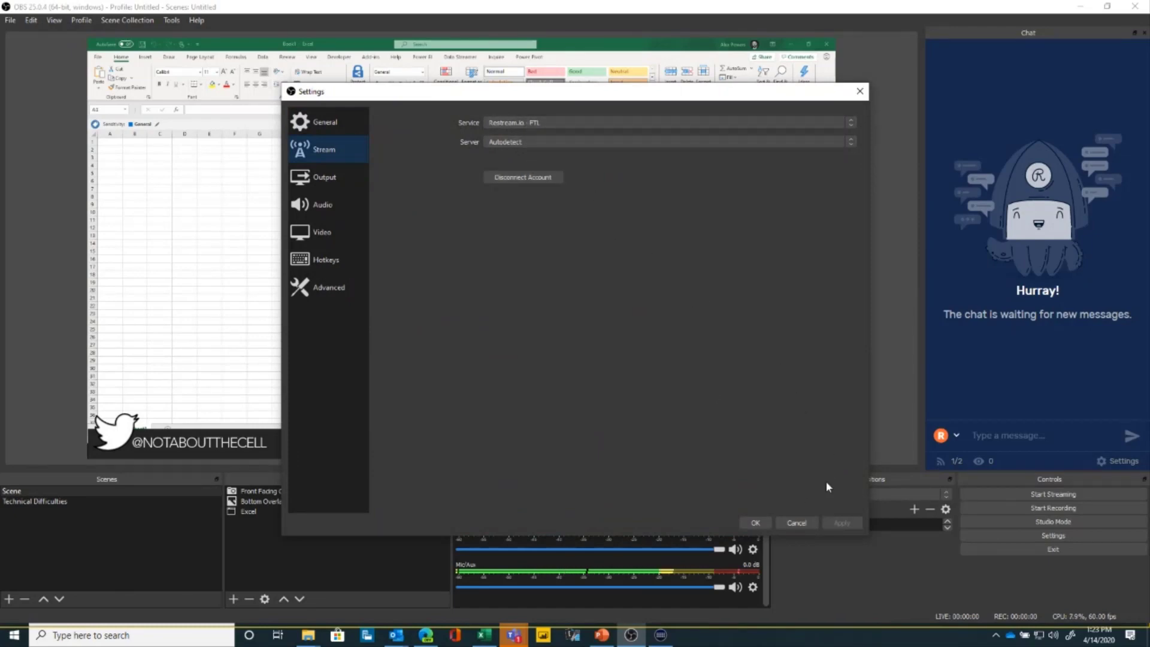
click(800, 524)
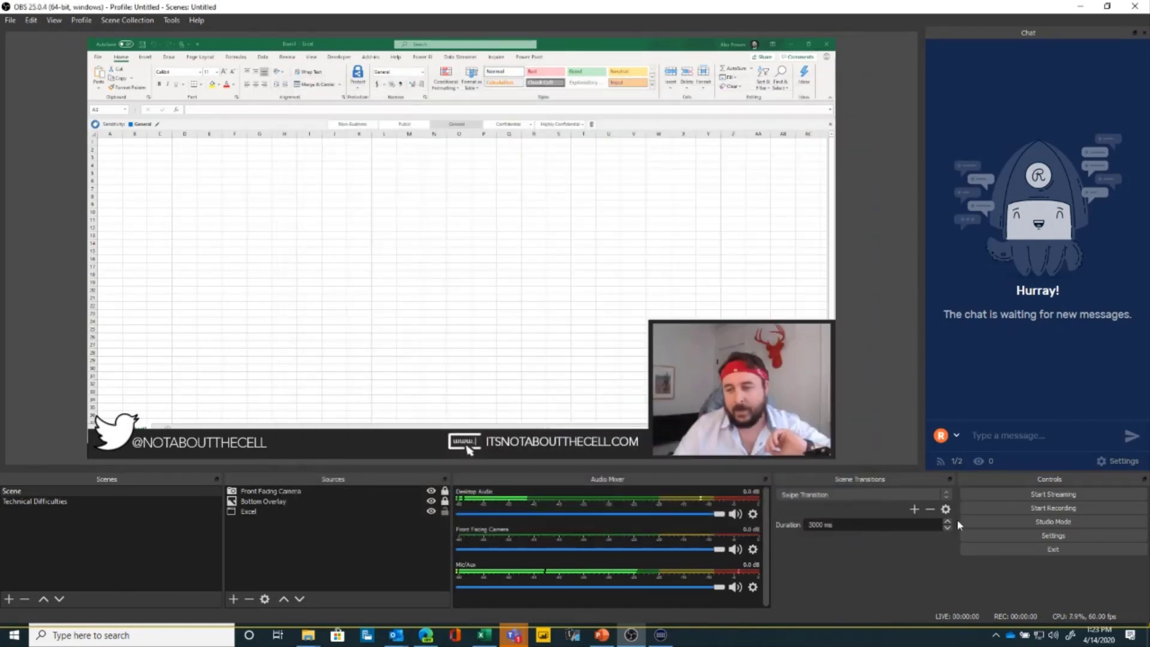
Step: Try to start streaming from OBS and dismiss the resulting dialog
click(1021, 496)
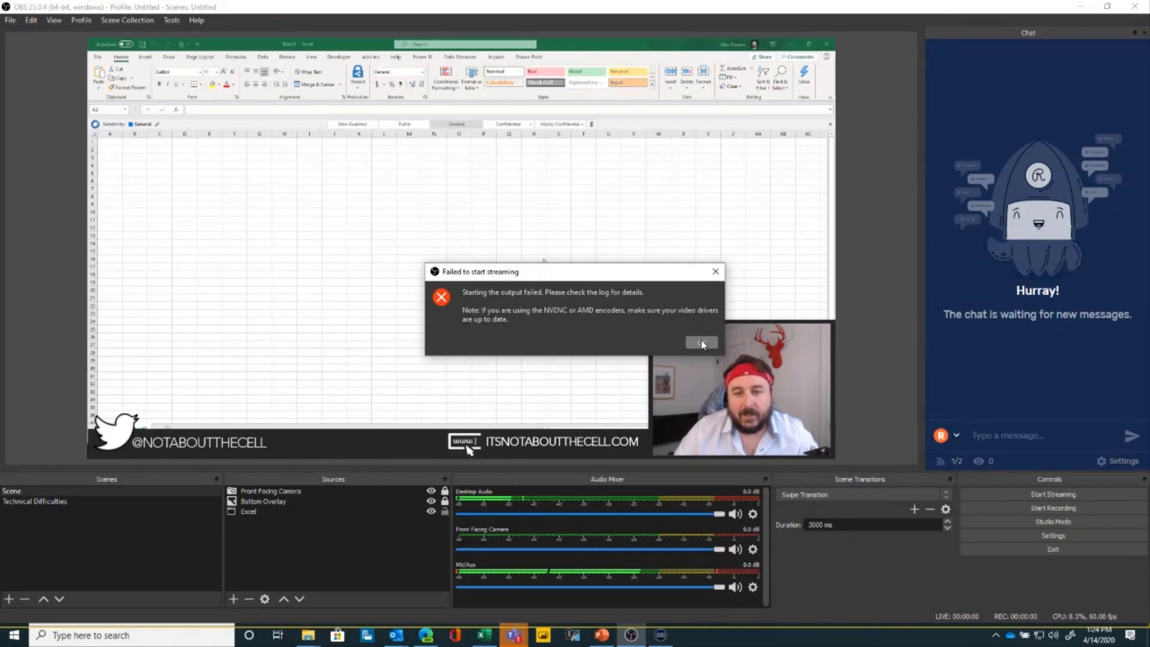
click(702, 343)
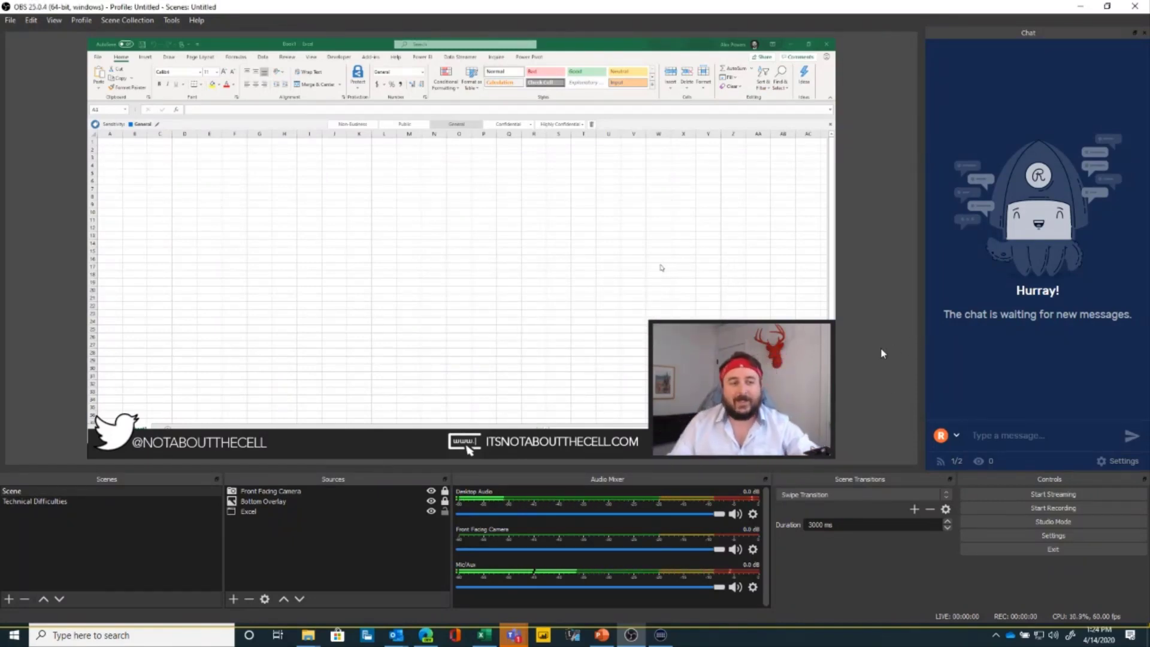
Step: Preview the Technical Difficulties scene, returning to the main scene
click(34, 502)
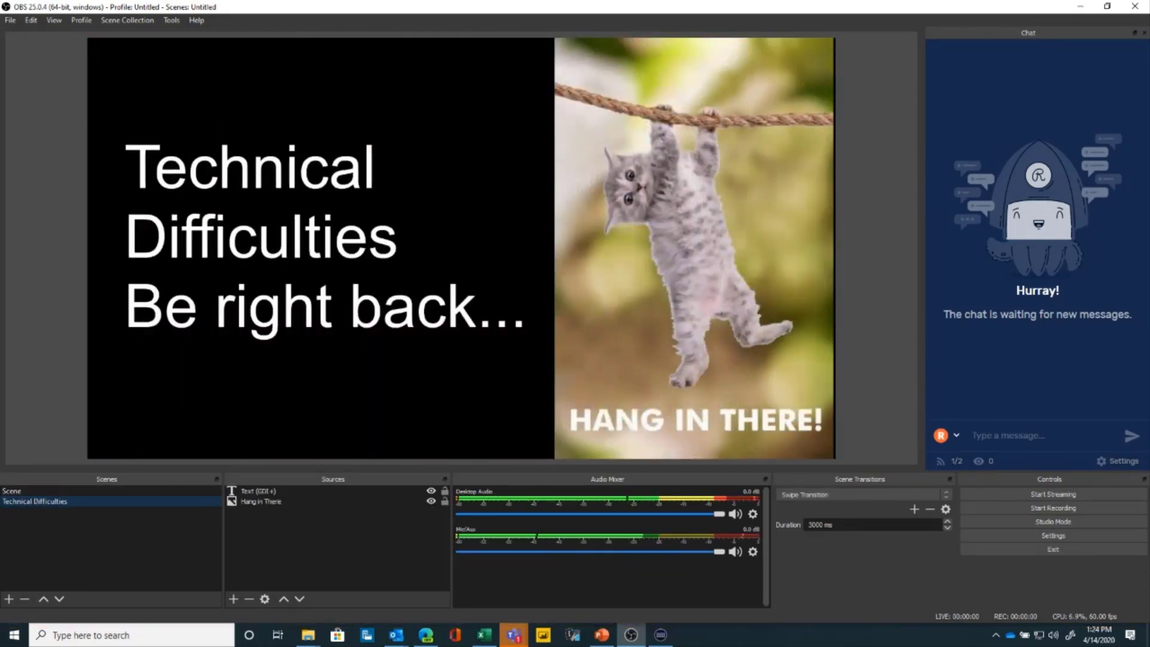
click(151, 491)
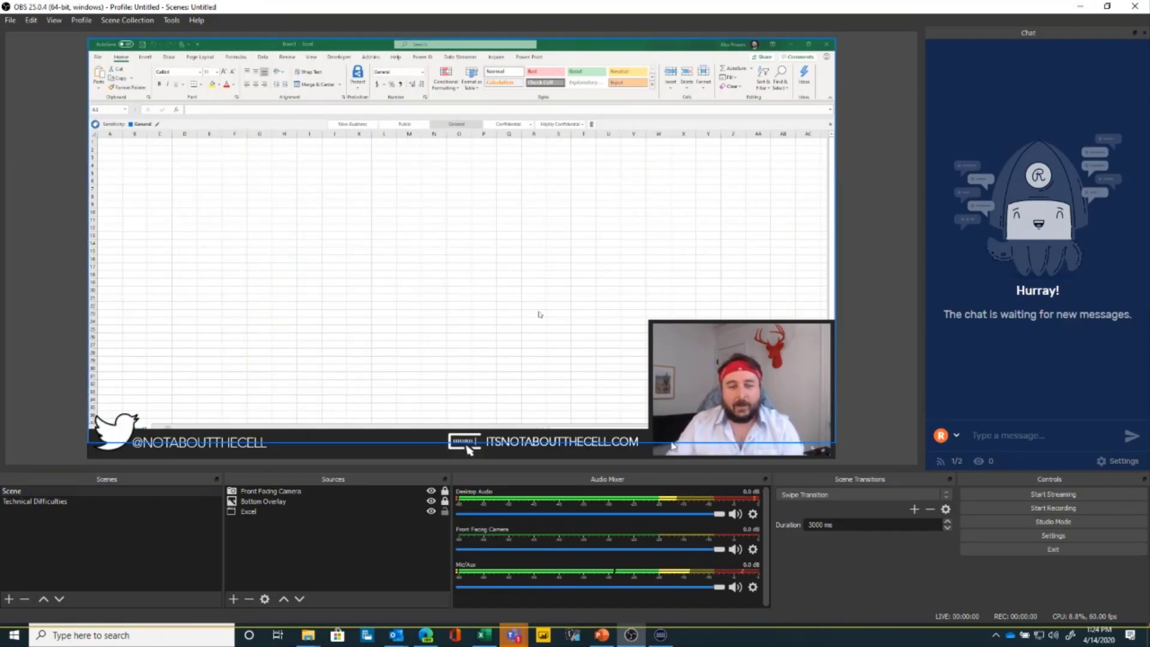
Step: Switch to the Restream Cross-Platform Chat page in the browser and launch the Restream Chat desktop app
click(426, 636)
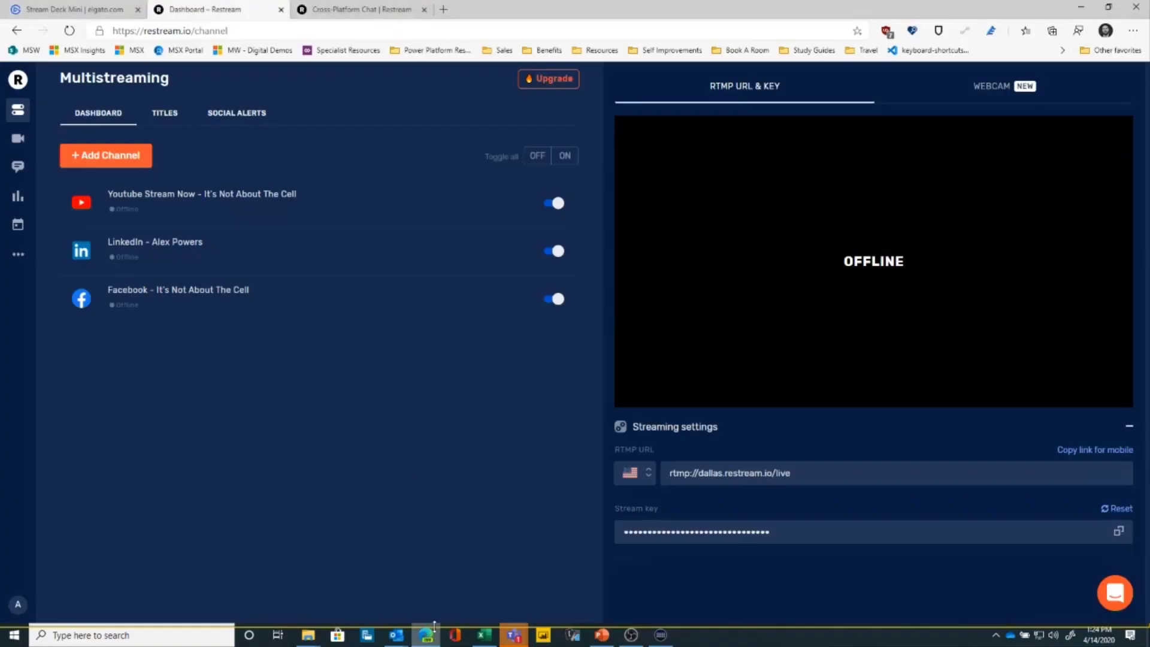
click(380, 7)
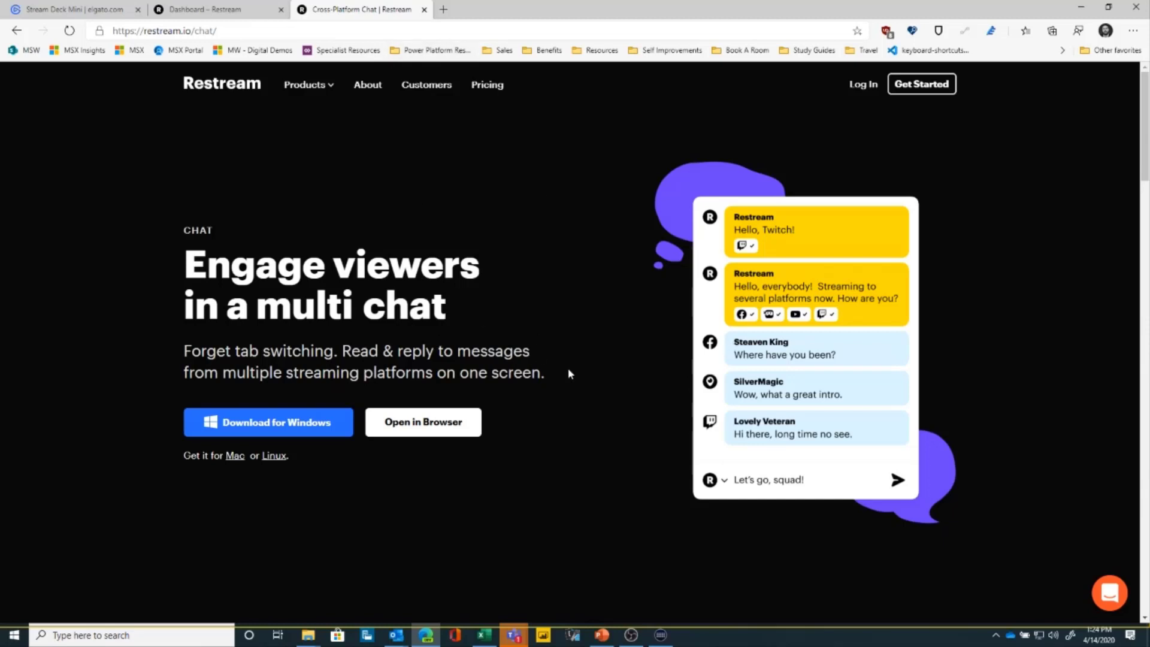
click(175, 637)
text(chat)
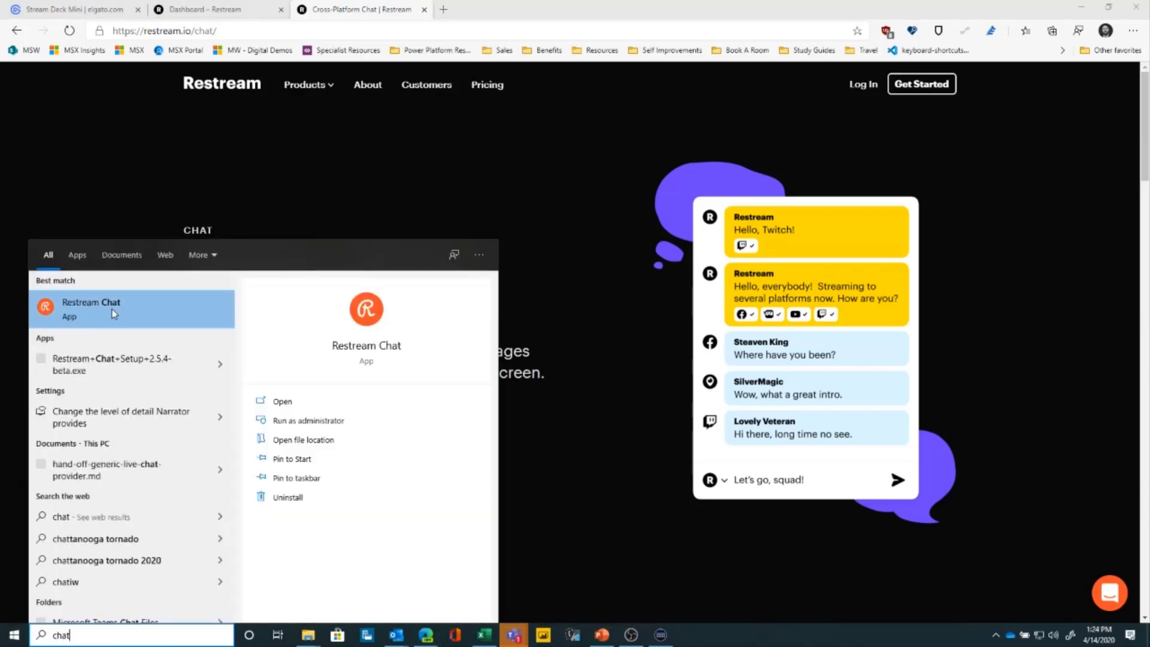
click(114, 314)
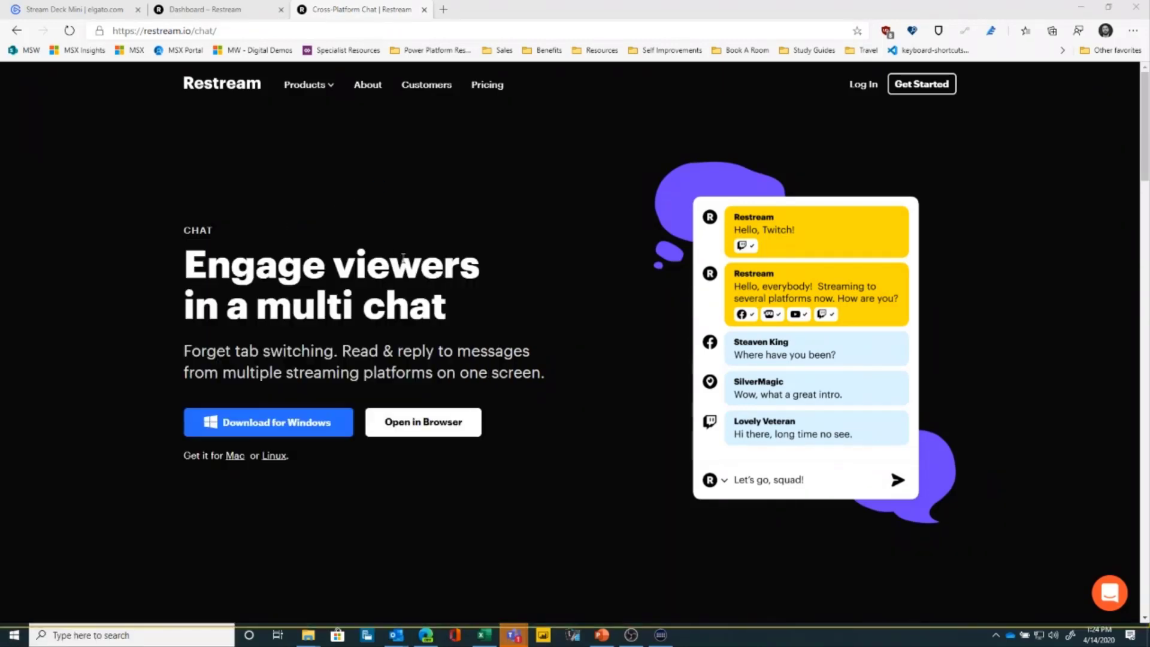
Step: Return to OBS, reposition the Restream Chat window and minimize it
click(630, 635)
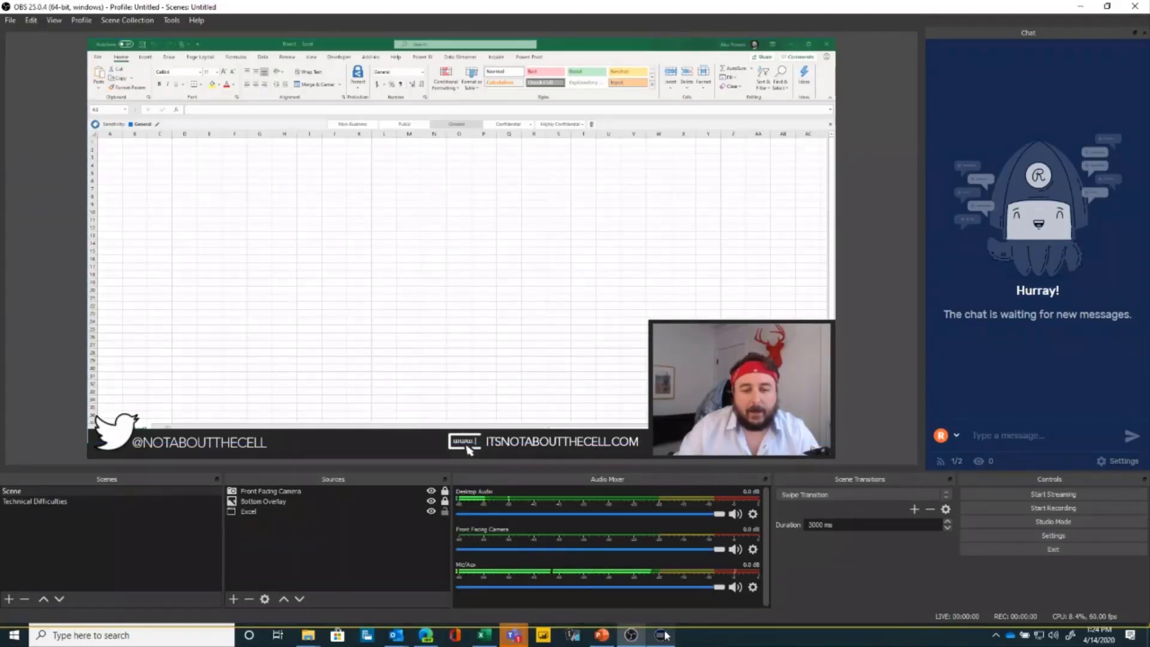
click(660, 637)
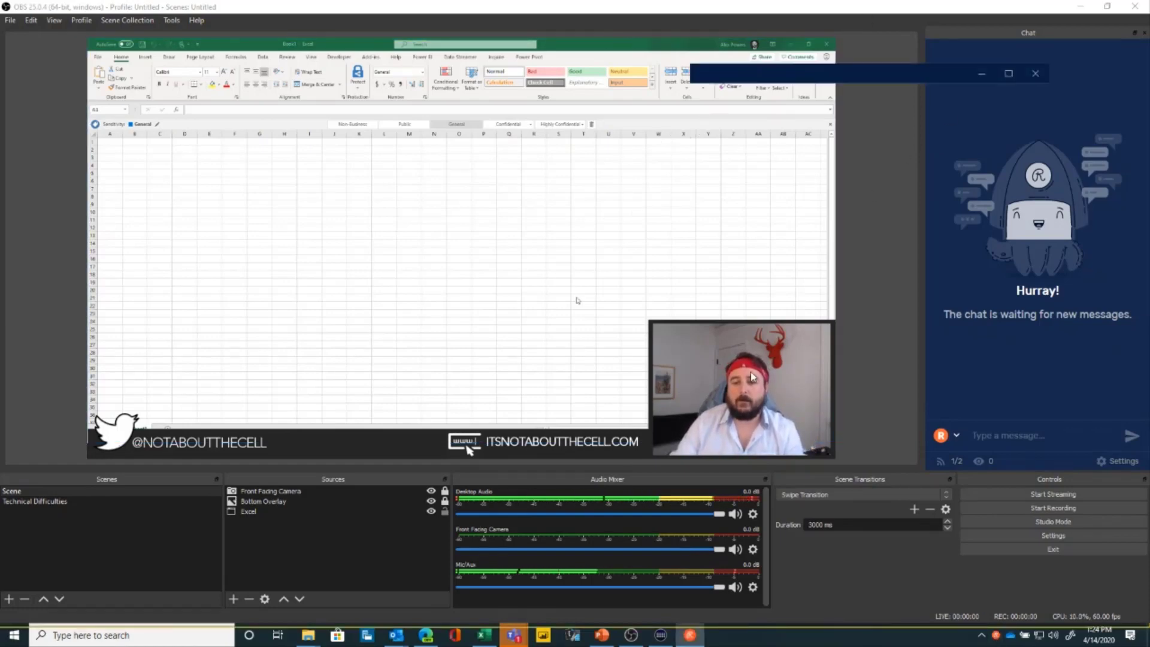
mouse_move(839, 74)
mouse_down()
mouse_move(687, 84)
mouse_move(778, 60)
mouse_move(871, 60)
mouse_move(748, 59)
mouse_move(0, 183)
mouse_move(966, 80)
mouse_move(837, 79)
mouse_up()
click(998, 548)
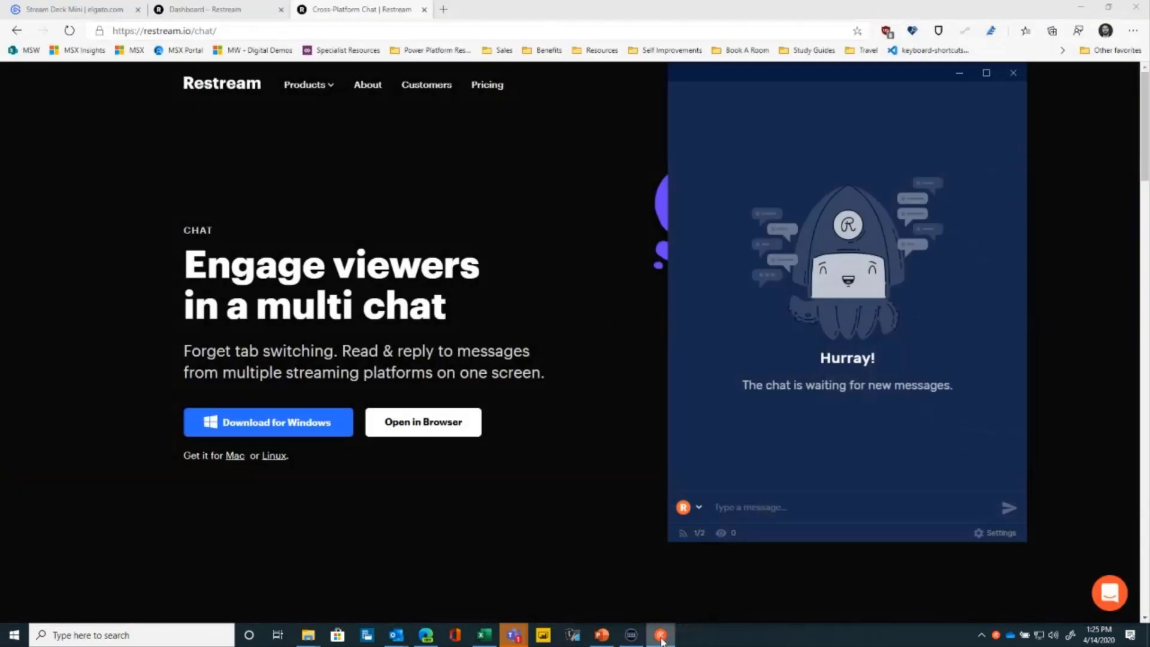
click(662, 636)
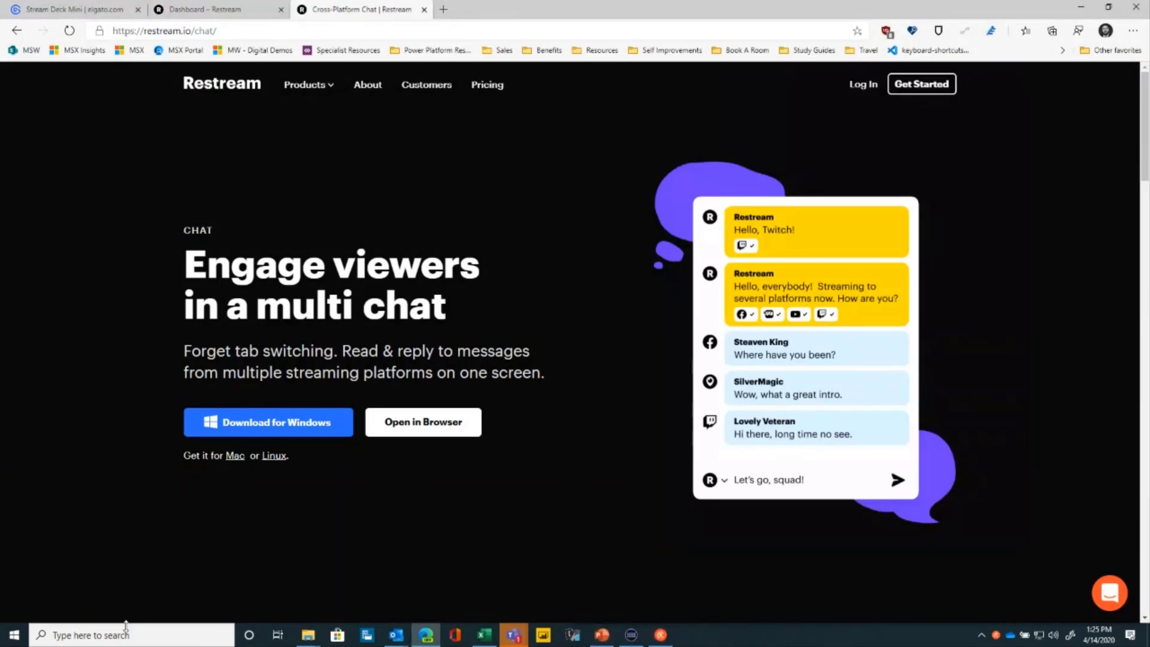
Step: Find OBS Studio (64bit) through the system search and launch it again
click(165, 637)
text(obs)
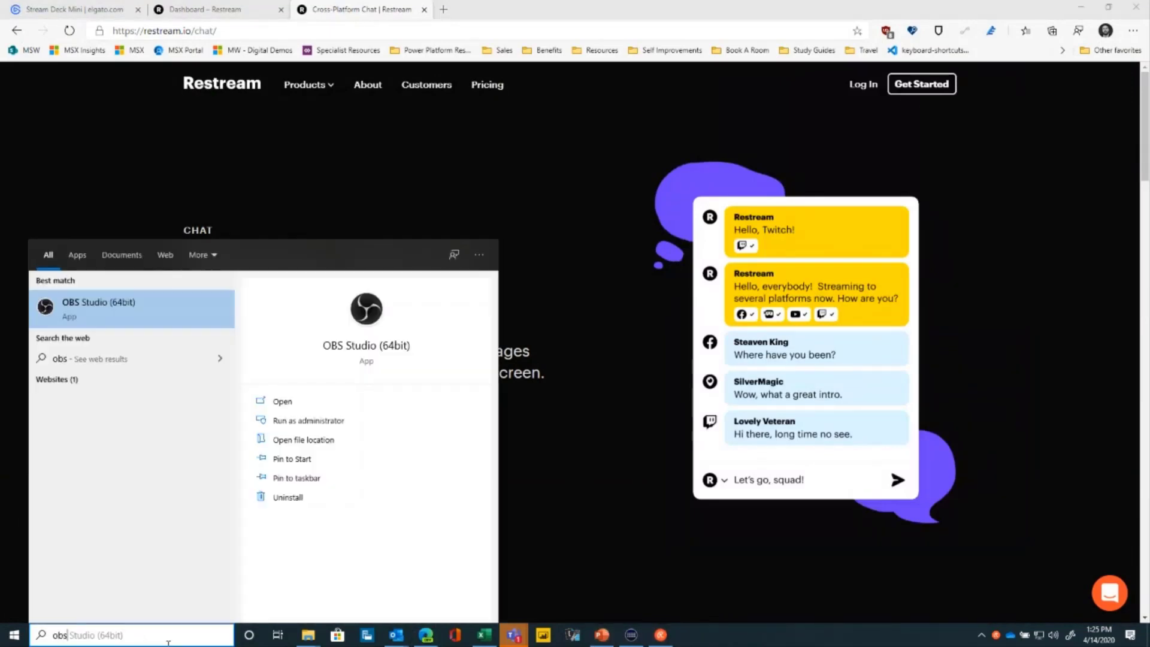
click(167, 303)
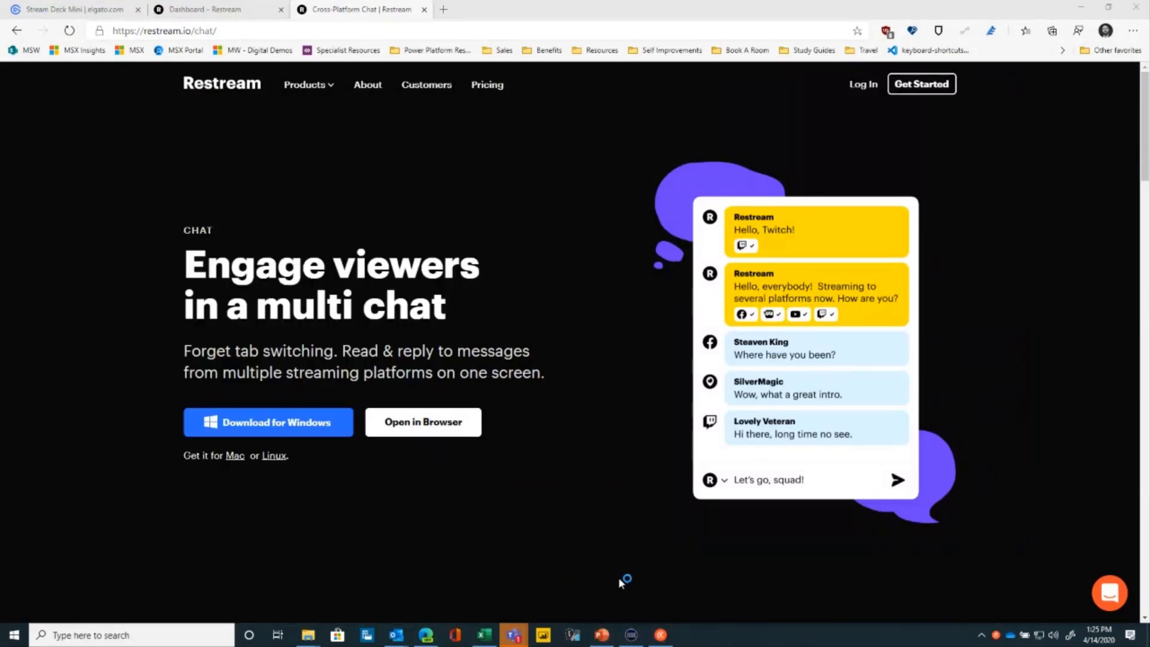
Step: Bring up Restream Chat, open its Embed in stream settings, copy the embed URL and minimize the chat windows
click(660, 636)
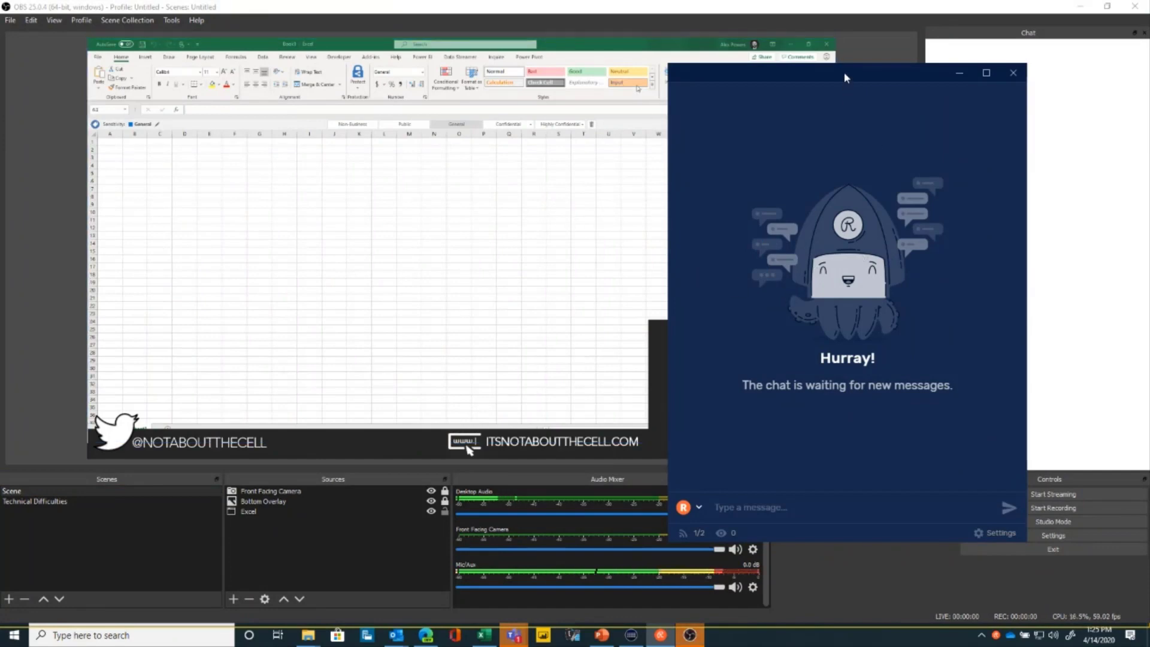
drag(844, 72, 758, 67)
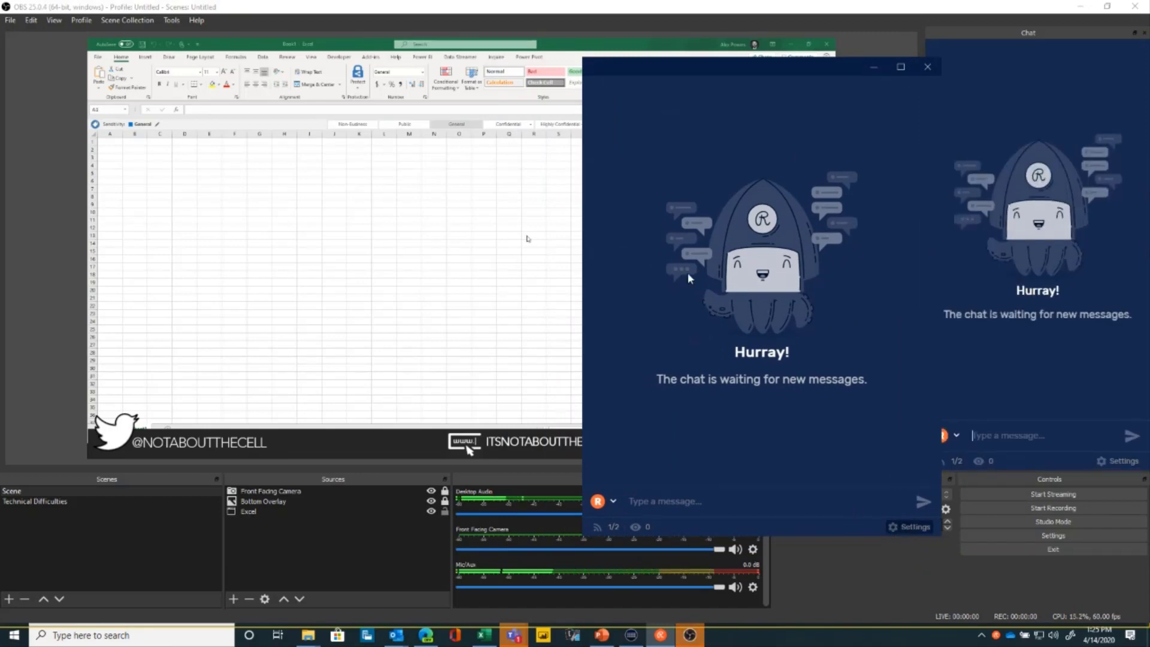
click(887, 526)
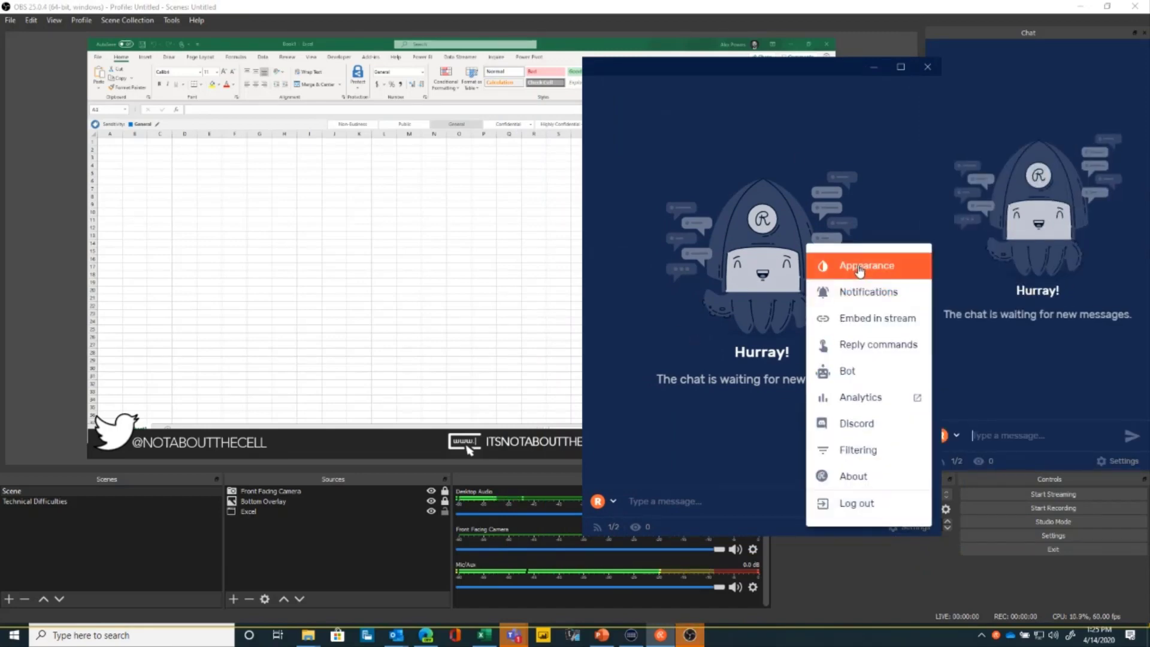
click(873, 317)
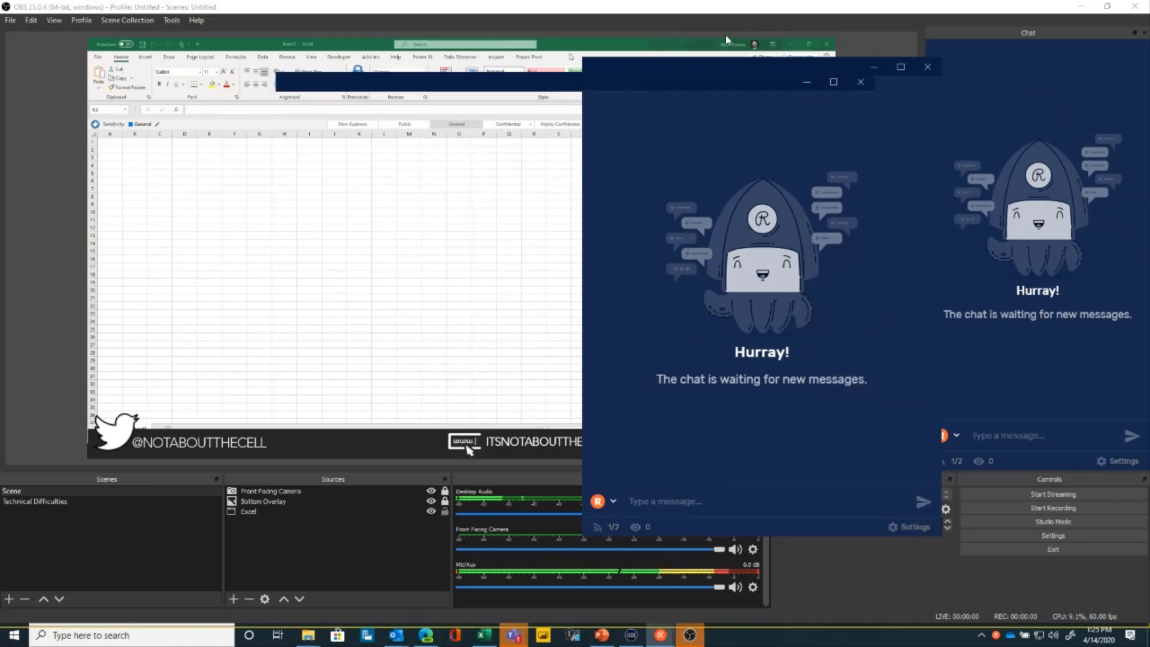
drag(637, 84, 479, 42)
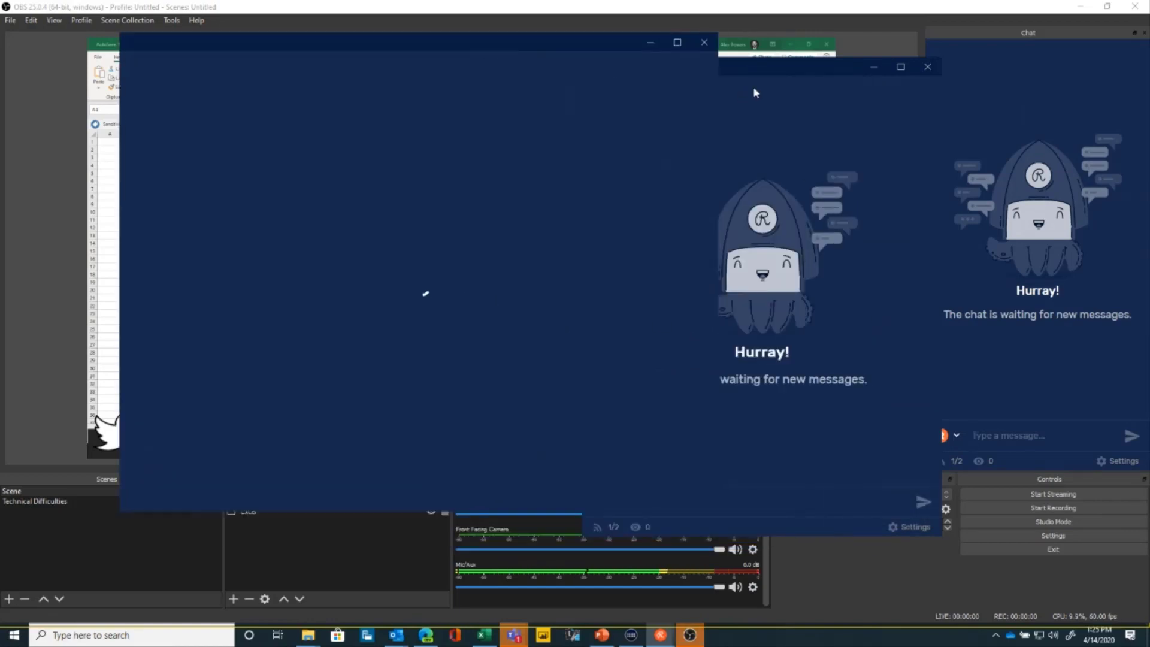
click(874, 67)
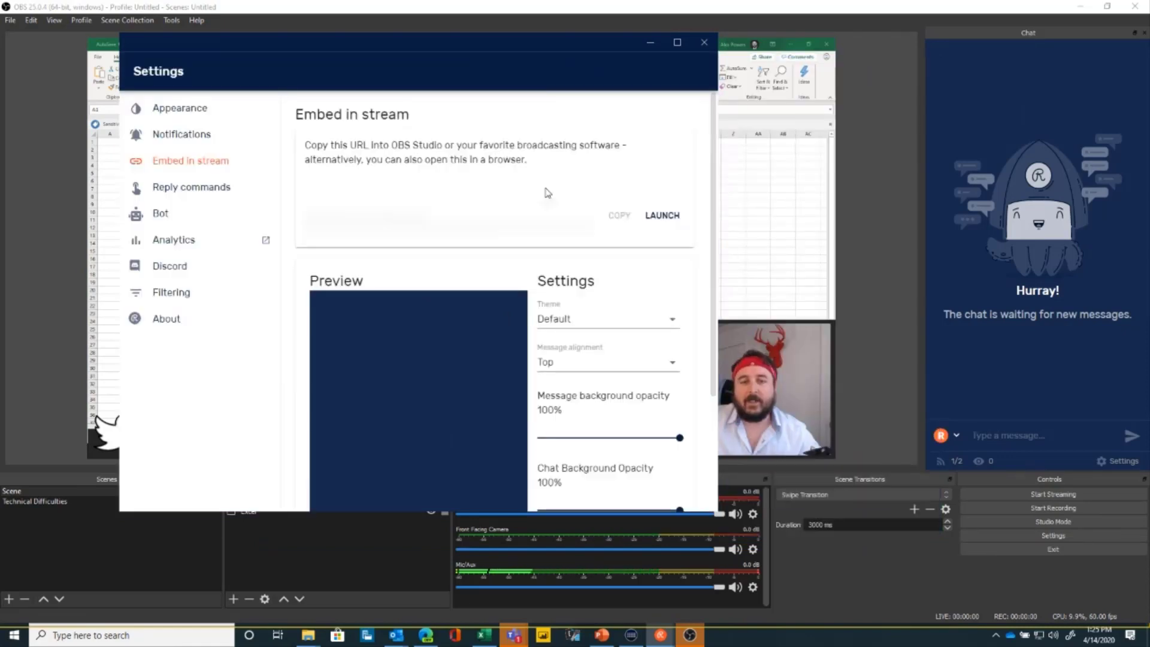
click(619, 215)
click(650, 42)
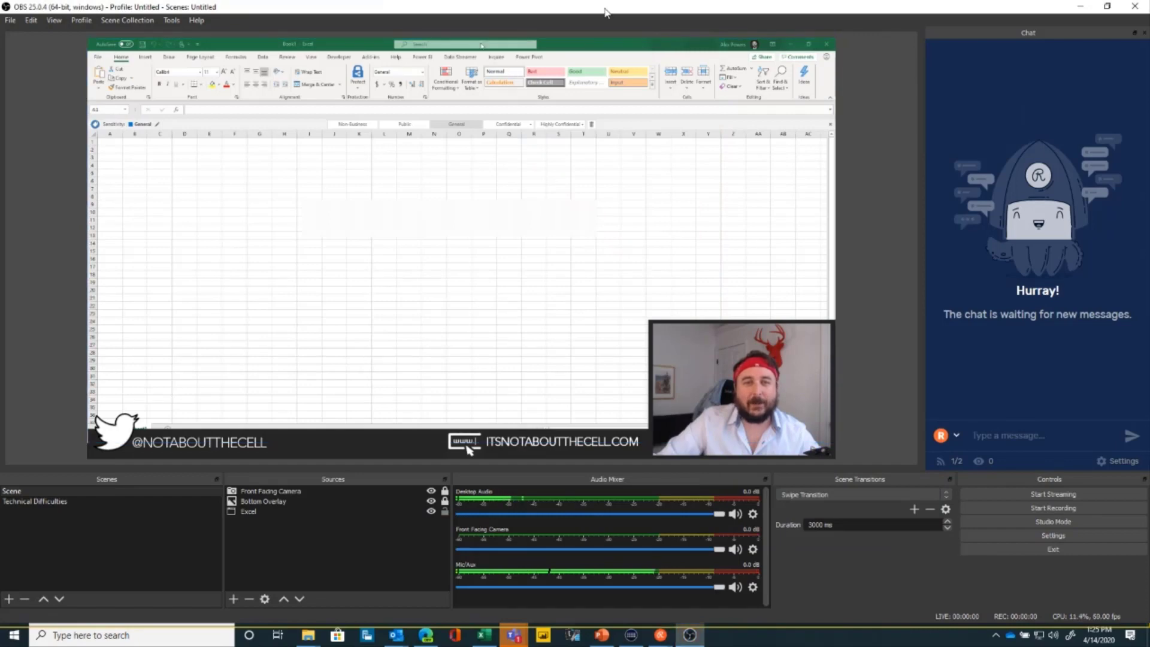
Step: Add a new Browser source named "Restream Chat" to the main scene, using the copied embed URL
click(234, 599)
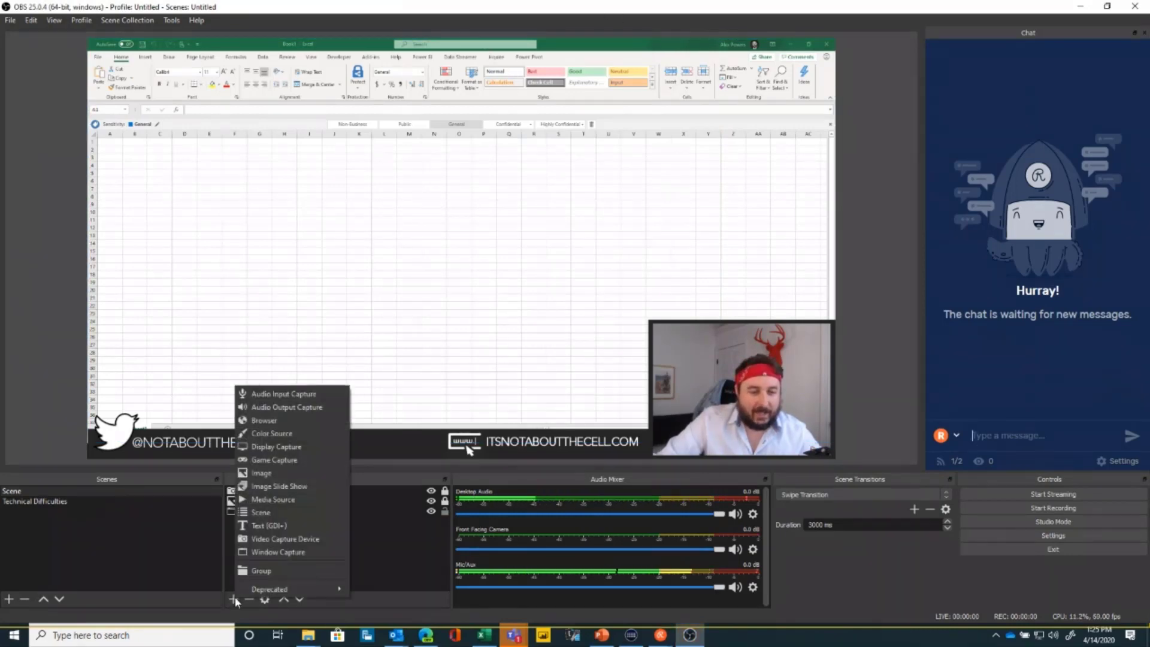
click(280, 421)
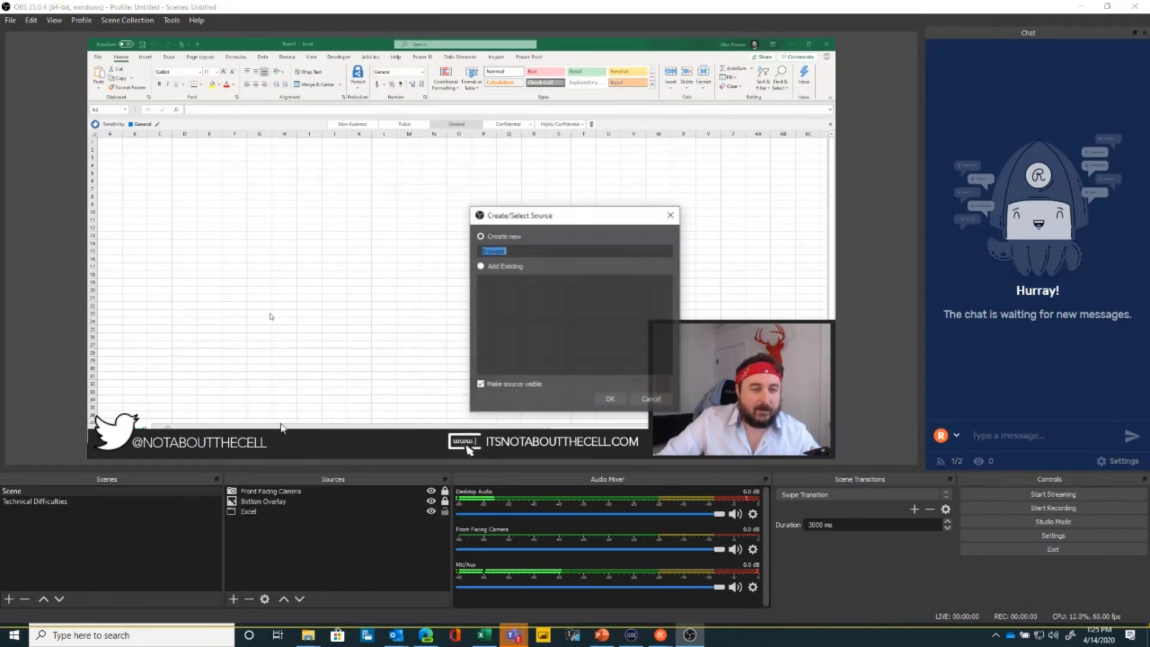
text(Restream )
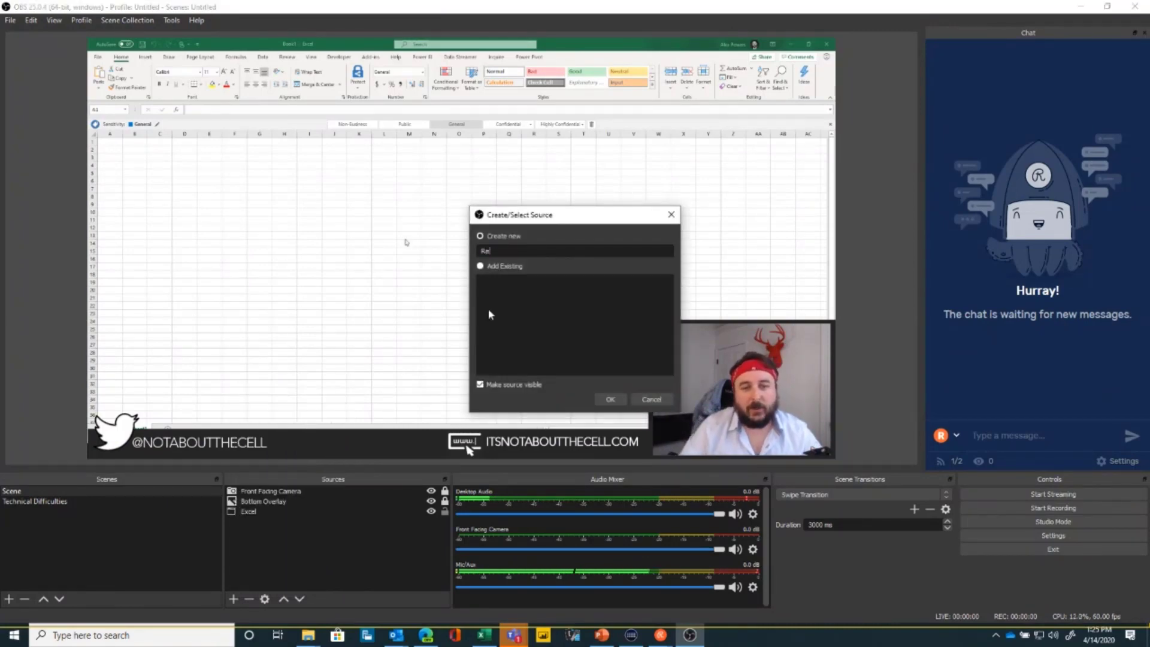
text(Chat)
key(Return)
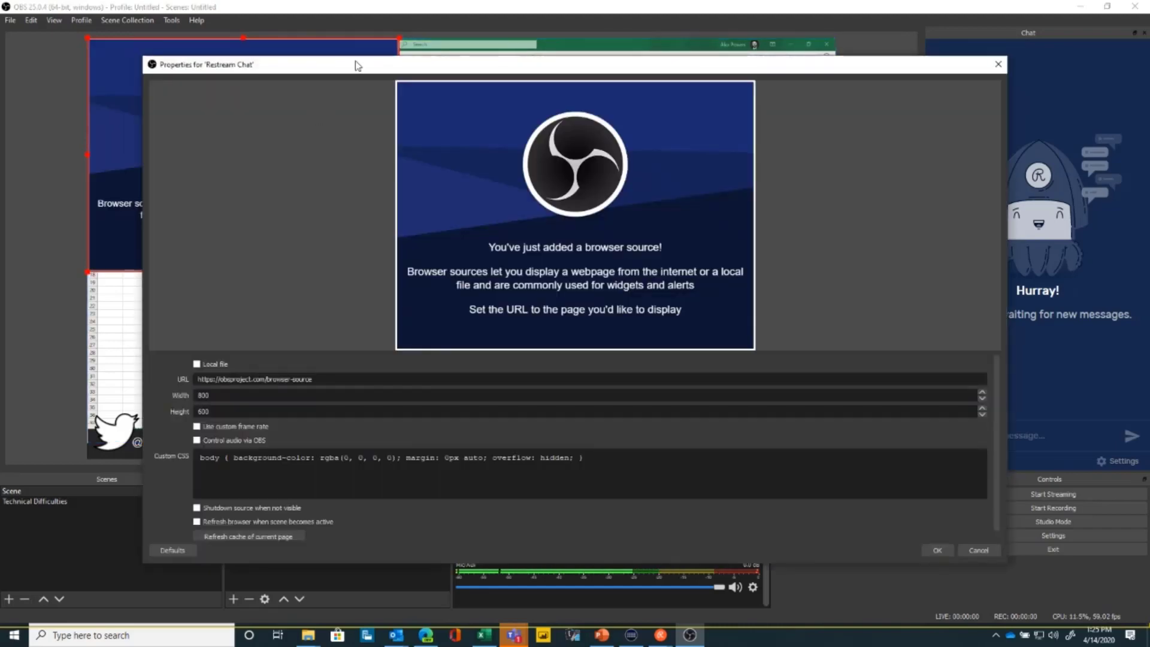
drag(350, 68, 0, 207)
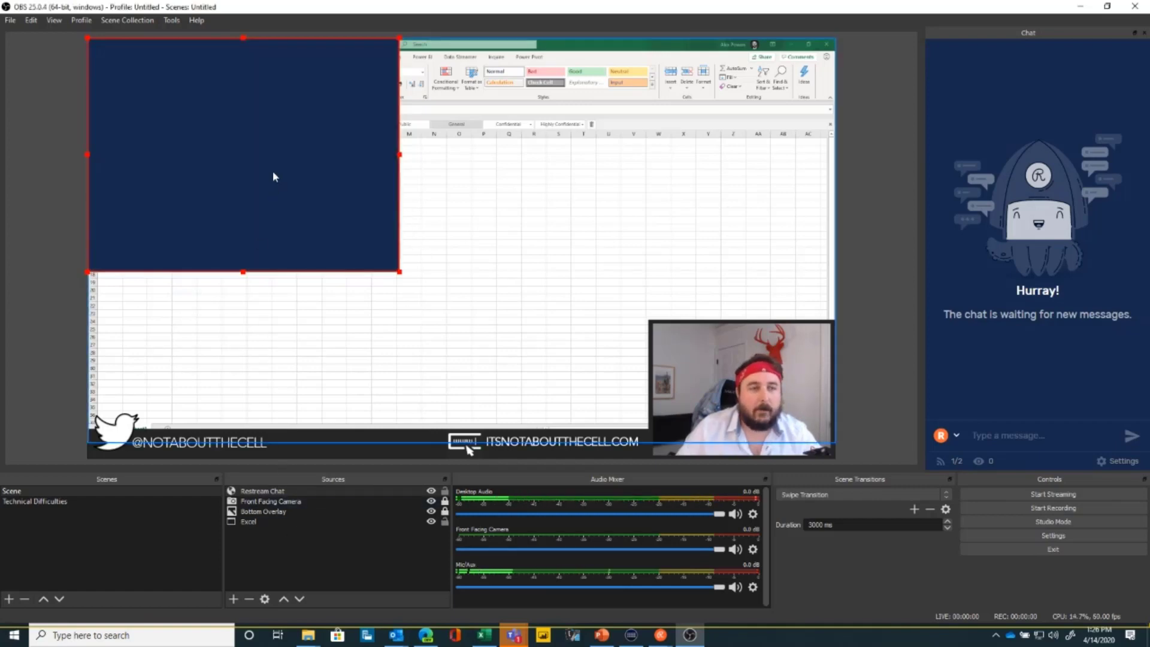
Step: Move the Restream Chat source inward on the canvas and change its dimensions to a tall, narrow format
drag(272, 172, 395, 222)
click(389, 256)
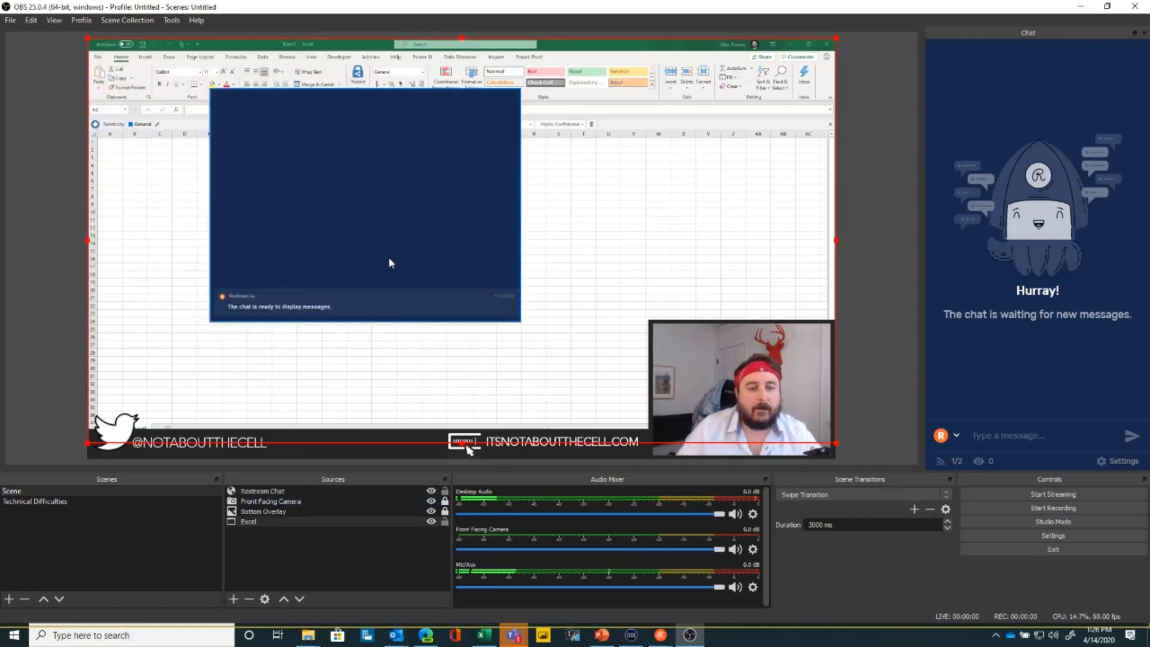
double_click(264, 492)
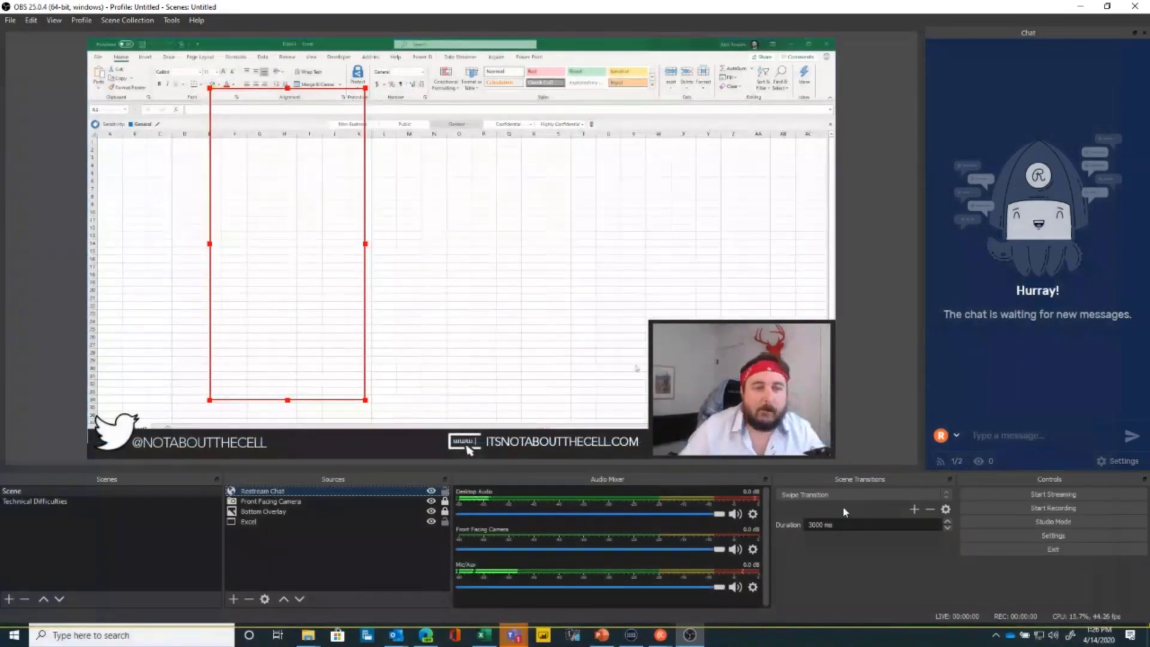
Step: Reposition the narrow Restream Chat source near the middle of the canvas, clear of the webcam overlay
click(313, 316)
drag(324, 286, 746, 245)
click(287, 233)
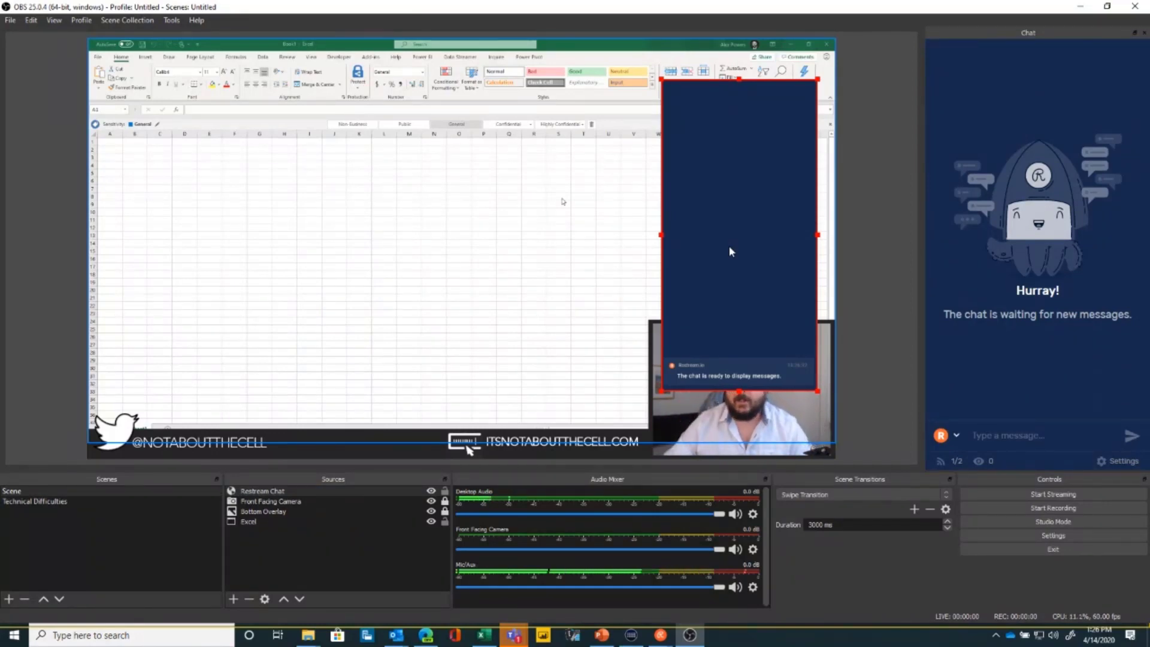
click(891, 243)
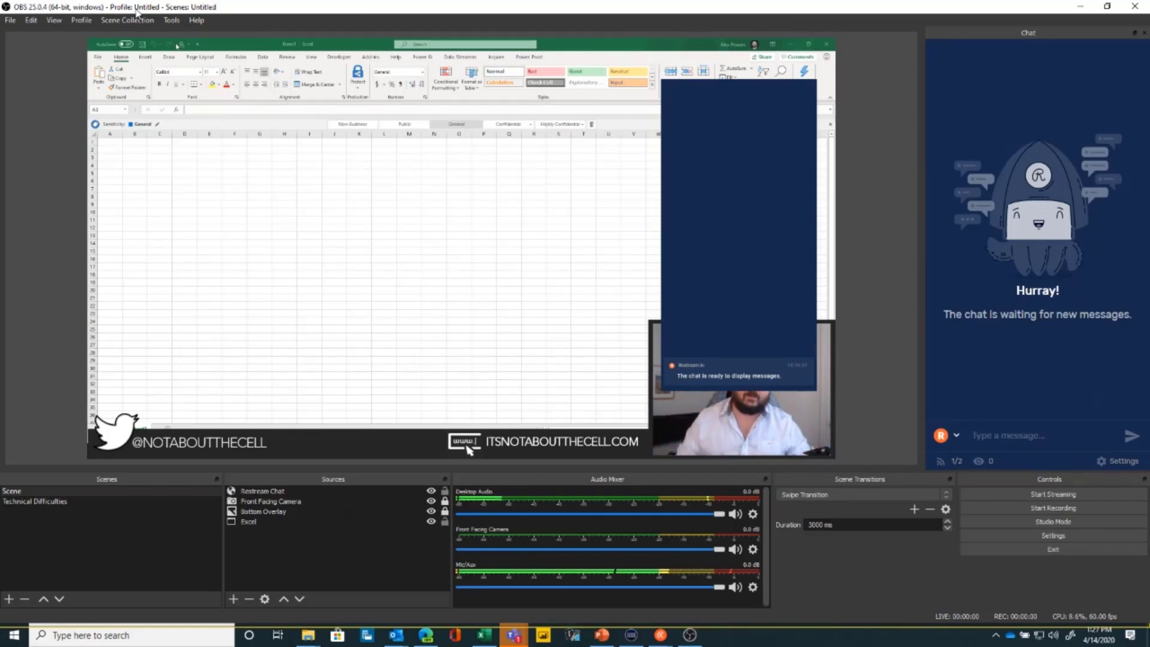
click(766, 232)
drag(765, 232, 534, 246)
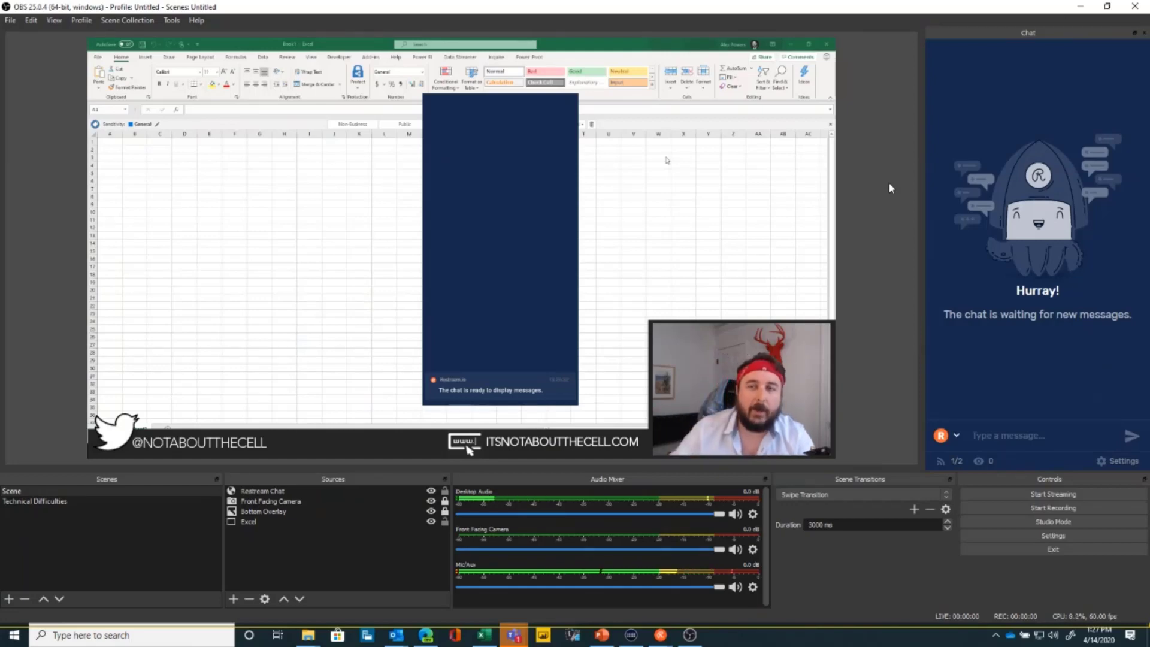
click(172, 20)
mouse_move(197, 20)
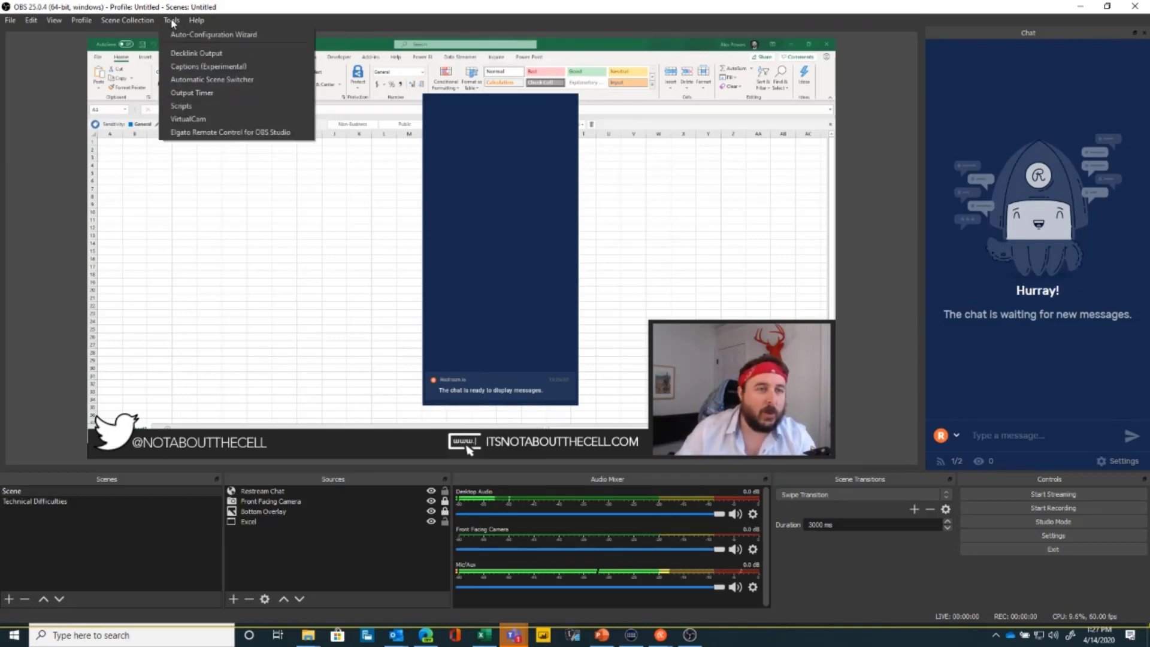
click(297, 37)
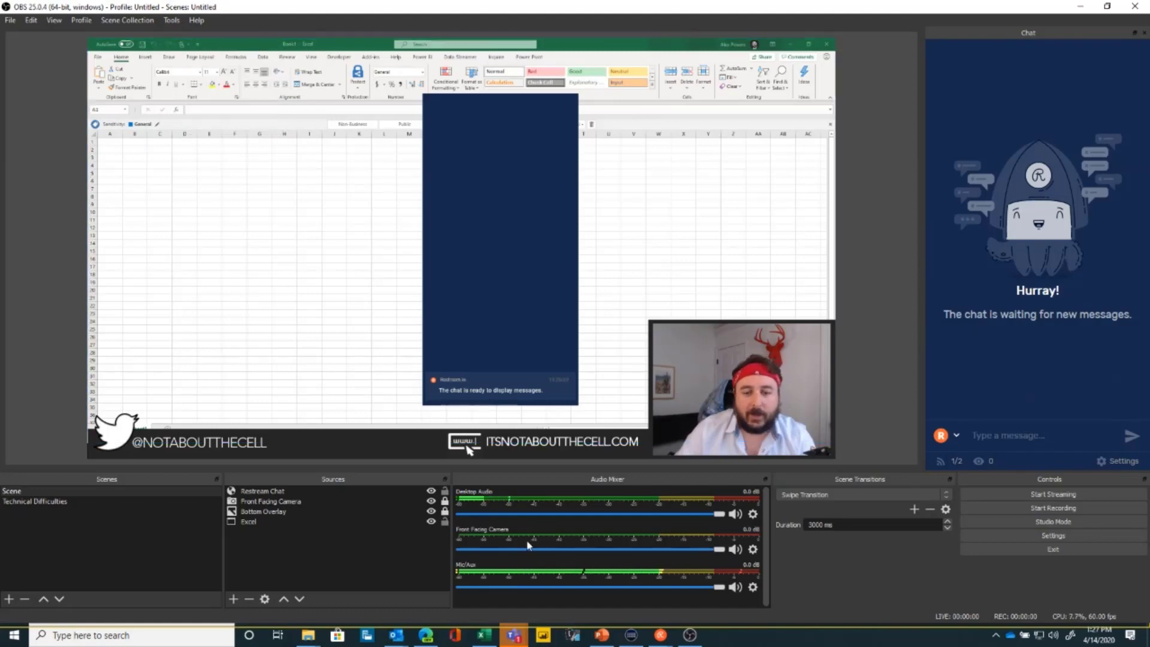
mouse_move(514, 635)
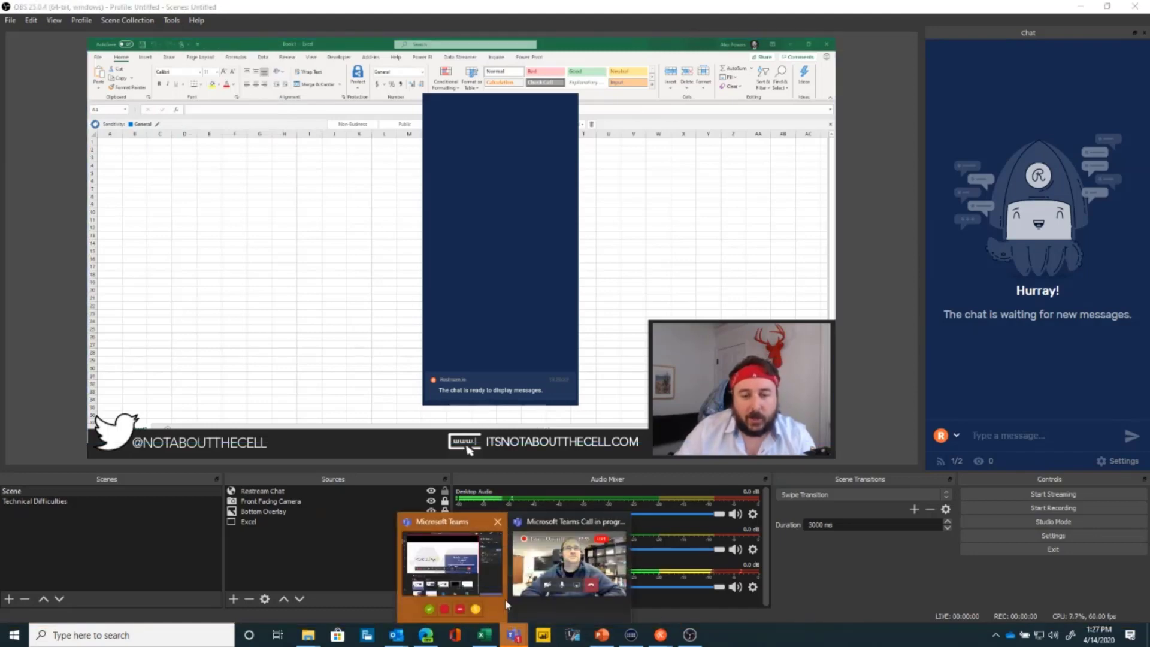
click(460, 559)
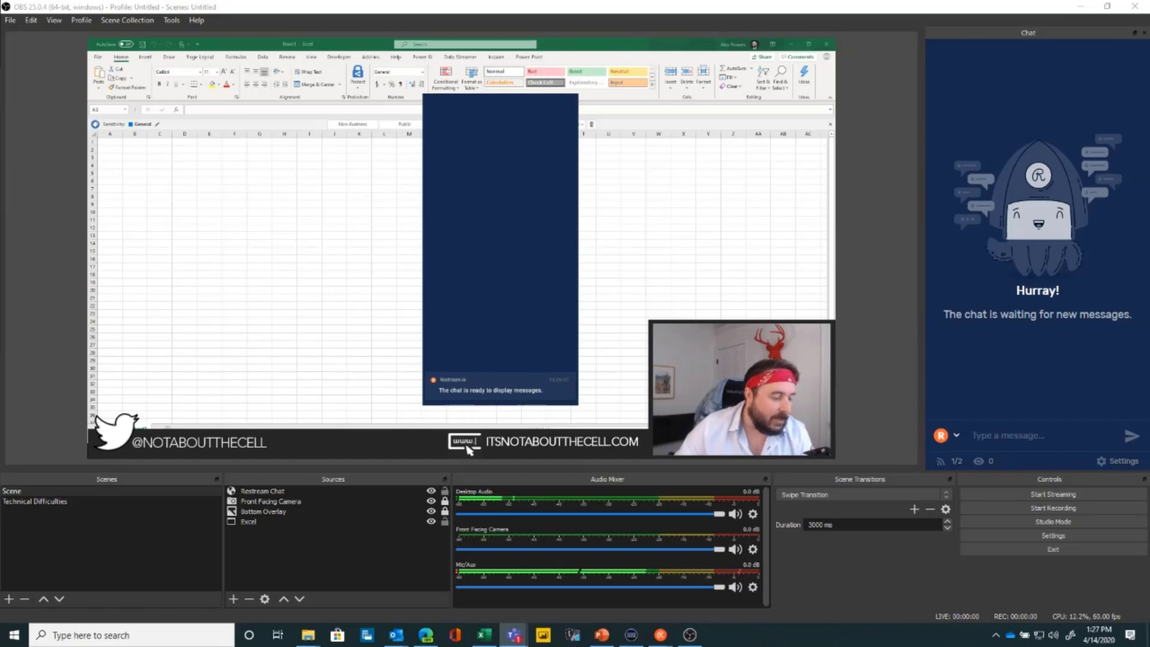
click(547, 8)
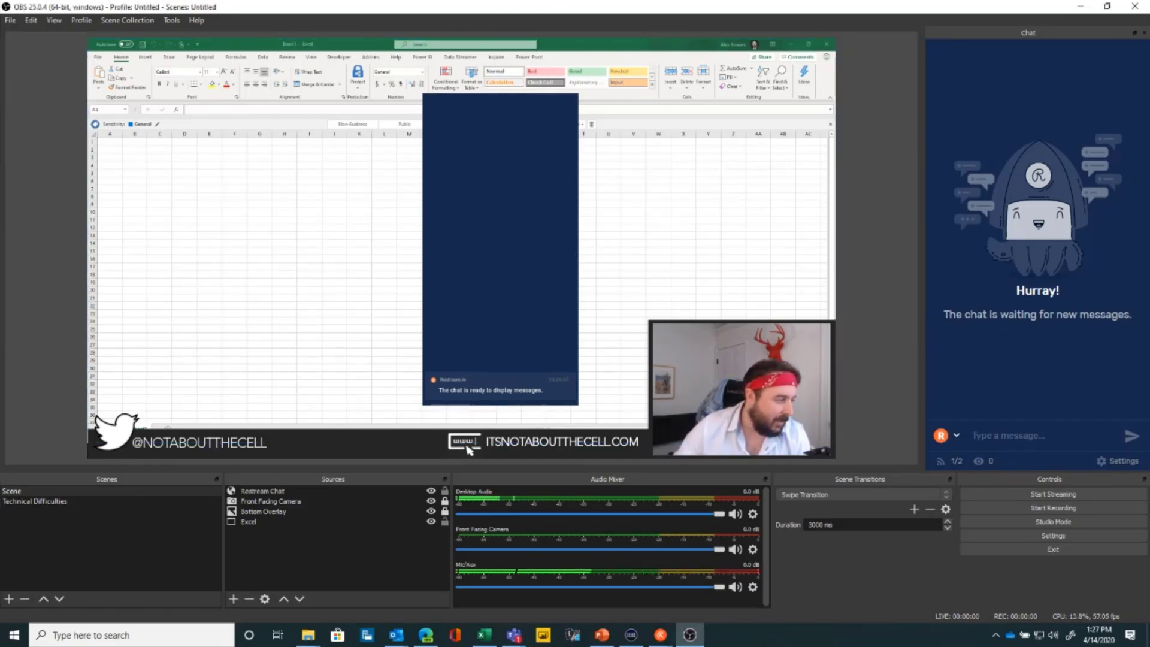
key(alt+Tab)
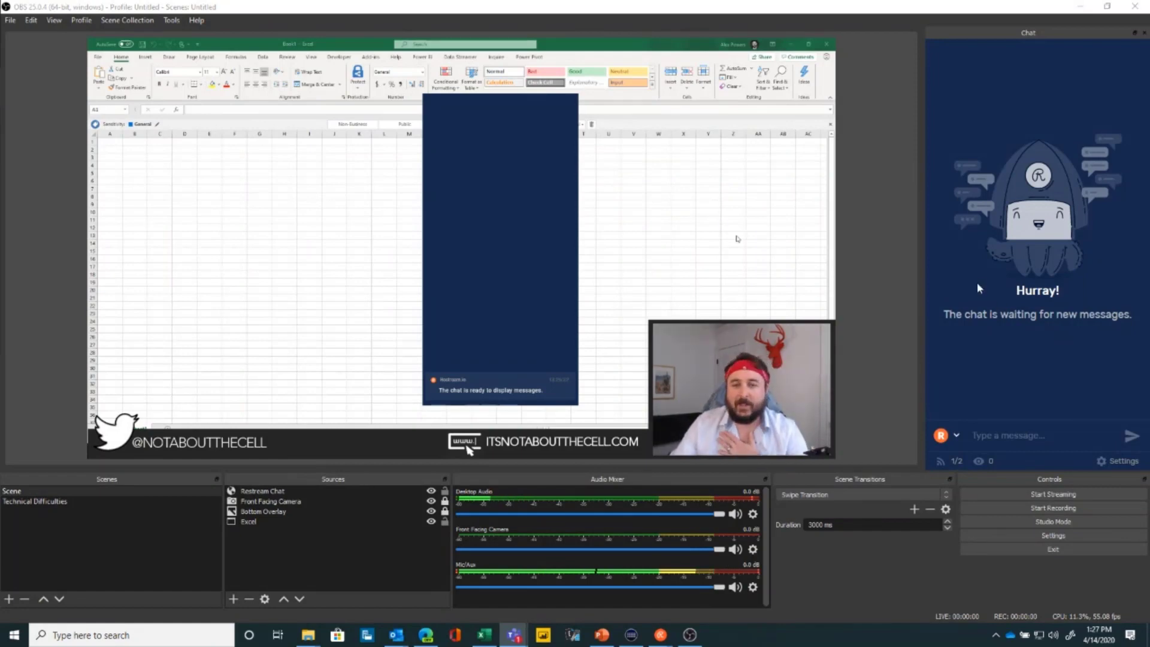
Step: Try again to start streaming from OBS and close the dialog
click(1009, 590)
click(1055, 494)
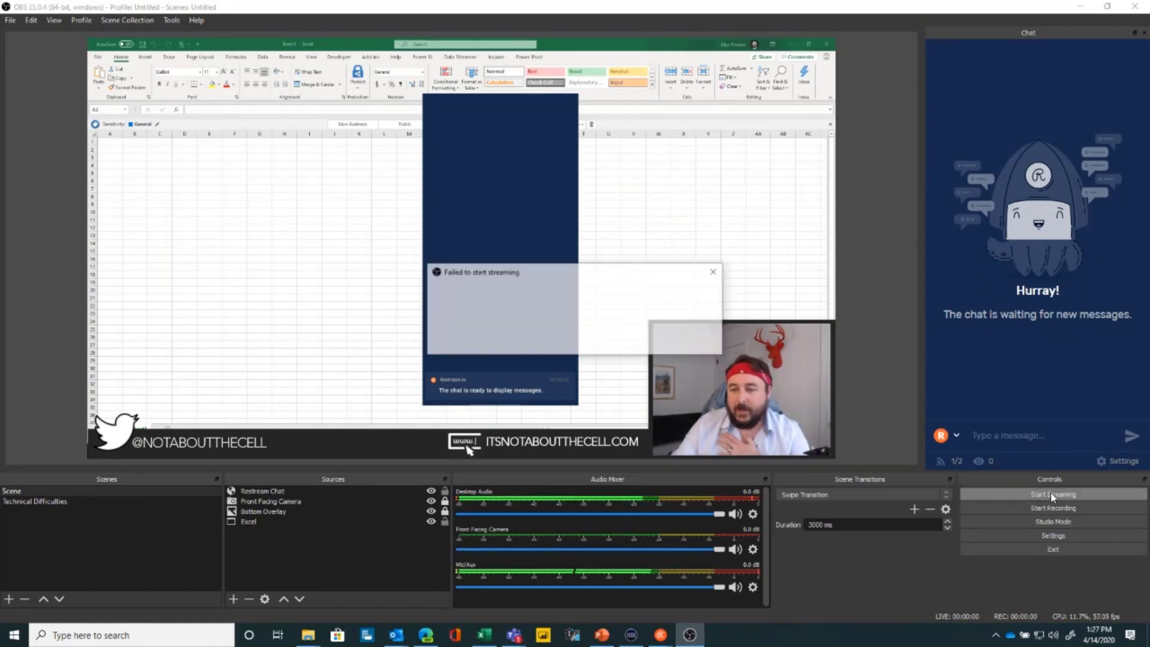
click(701, 342)
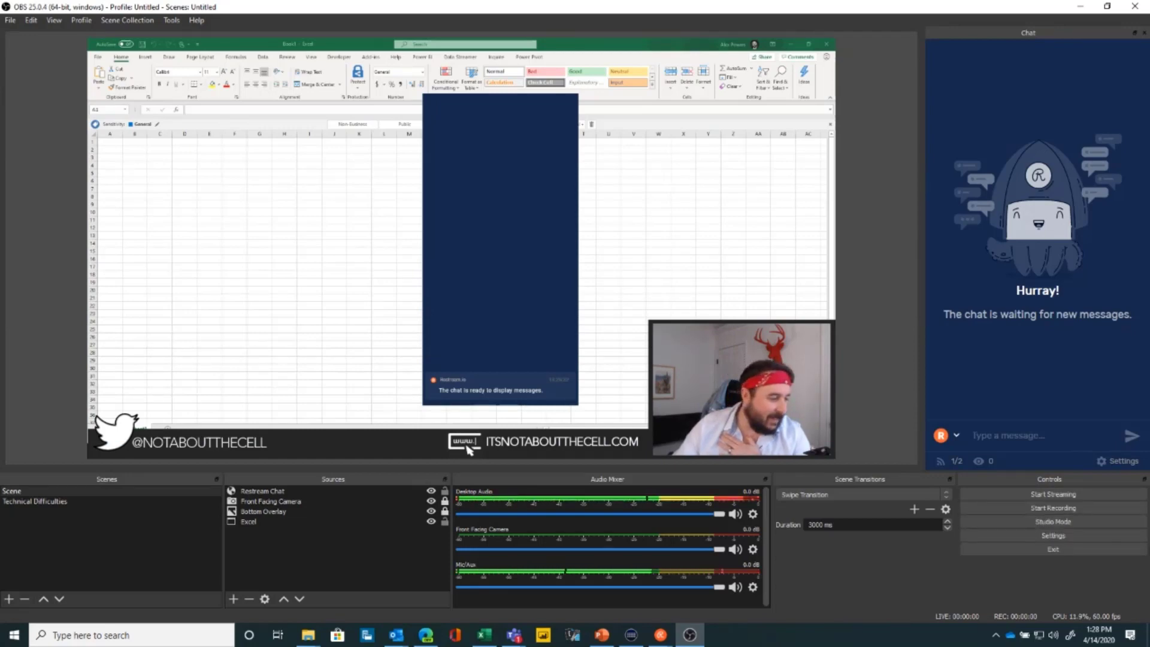
Step: Stop presenting the screen in the live meeting
mouse_move(739, 17)
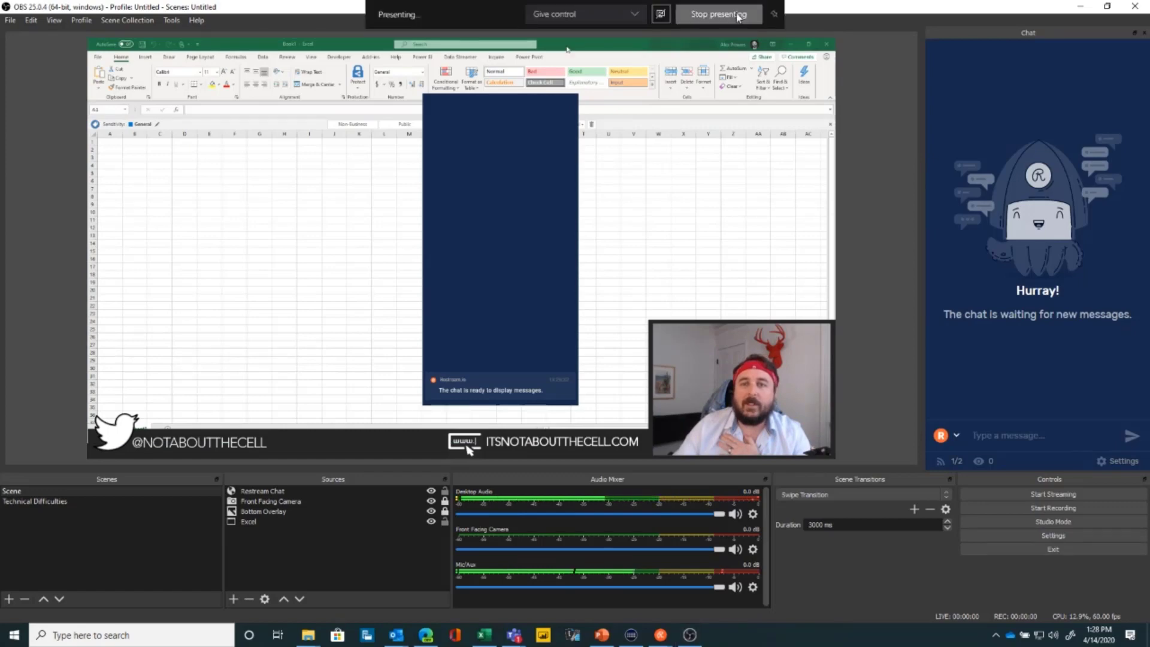
click(739, 15)
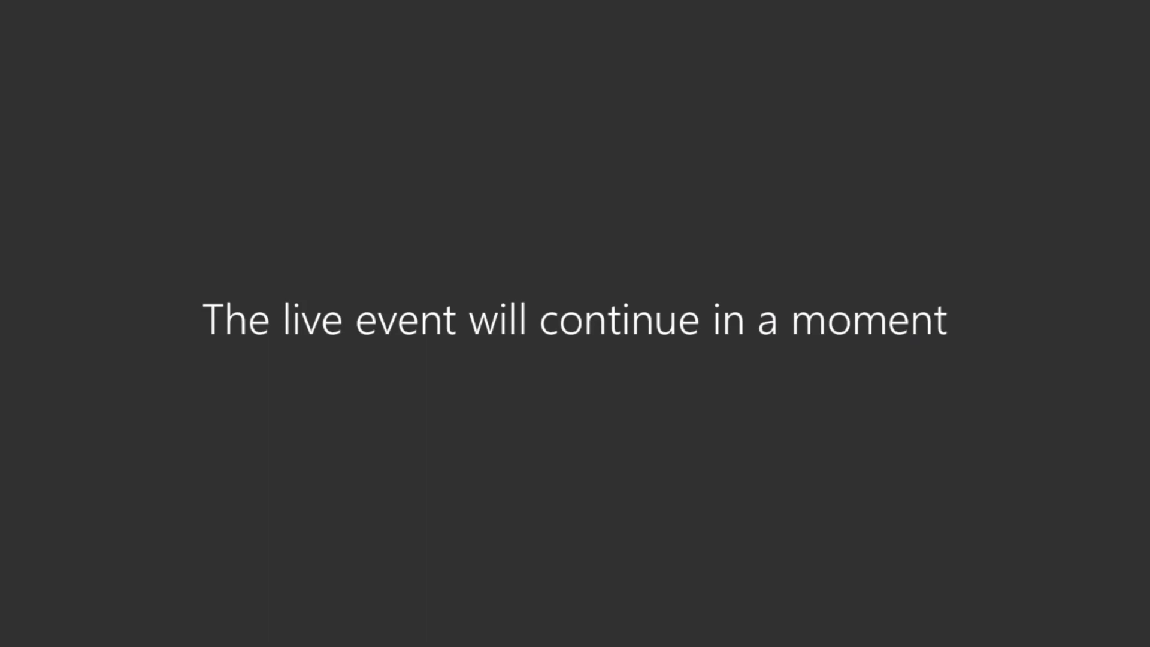
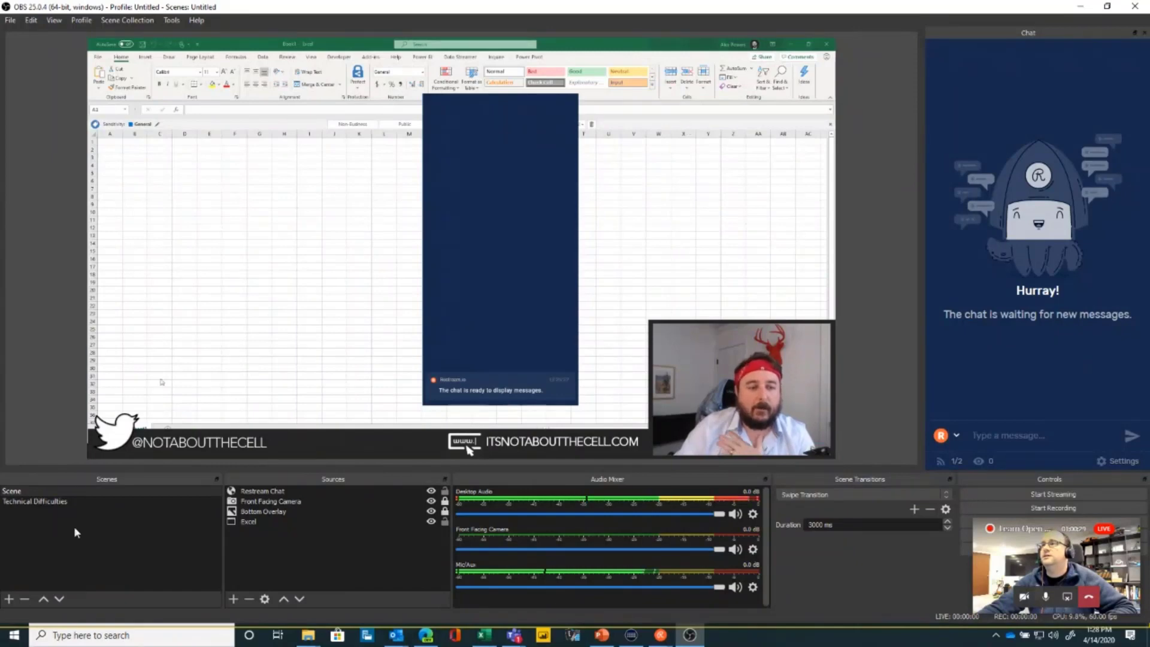
Step: Add a new scene named "No Live Video"
click(59, 494)
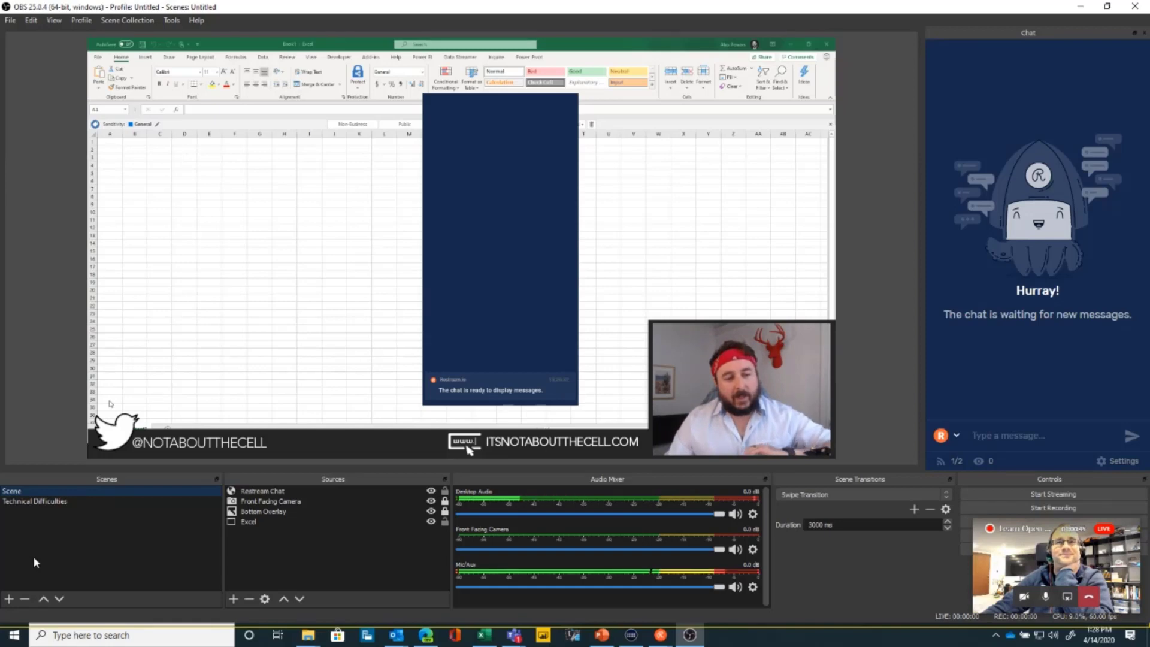
click(9, 599)
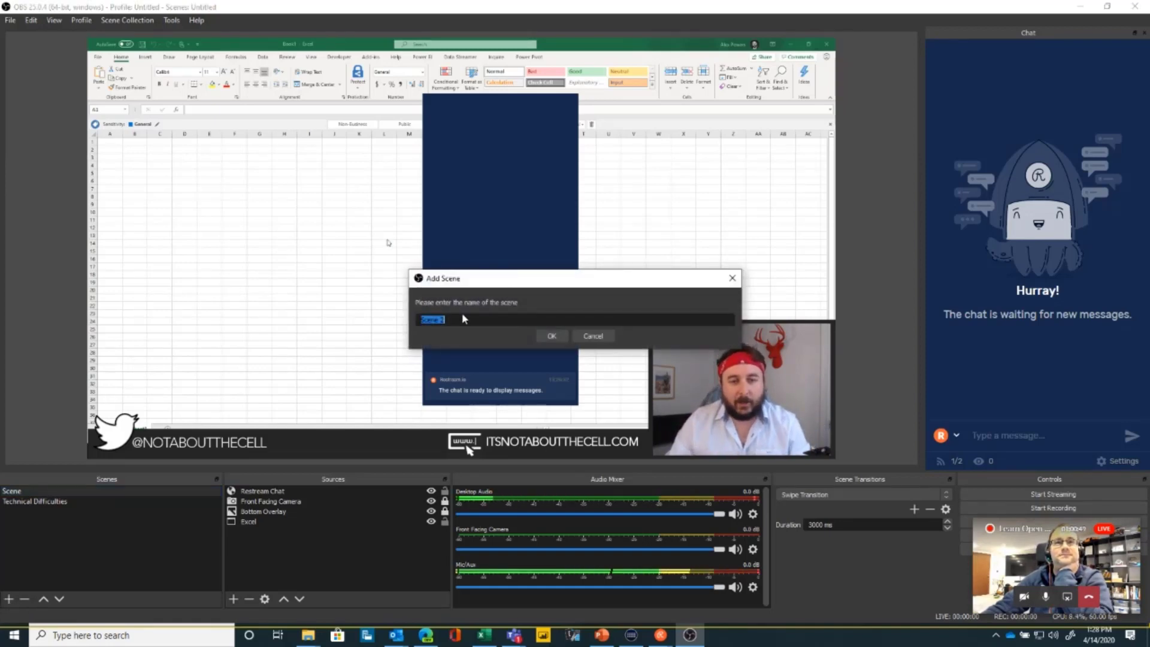
text(No Live Video)
key(Return)
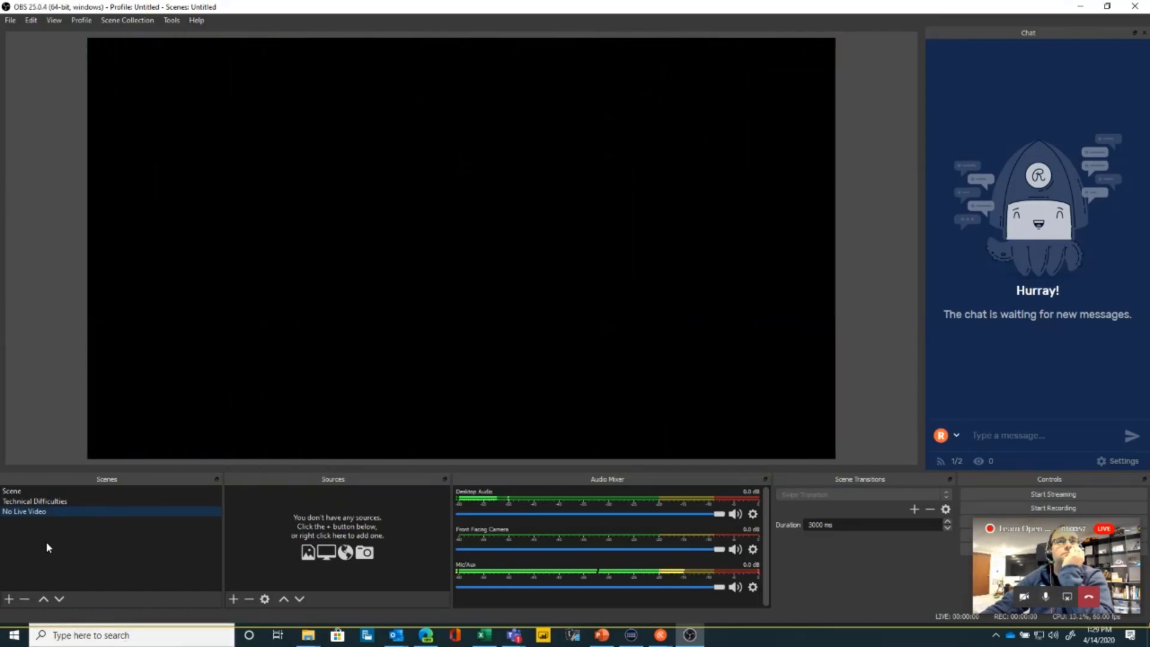
Step: Add a new Image source named "Bottom Overlay No Box" to the No Live Video scene
click(235, 599)
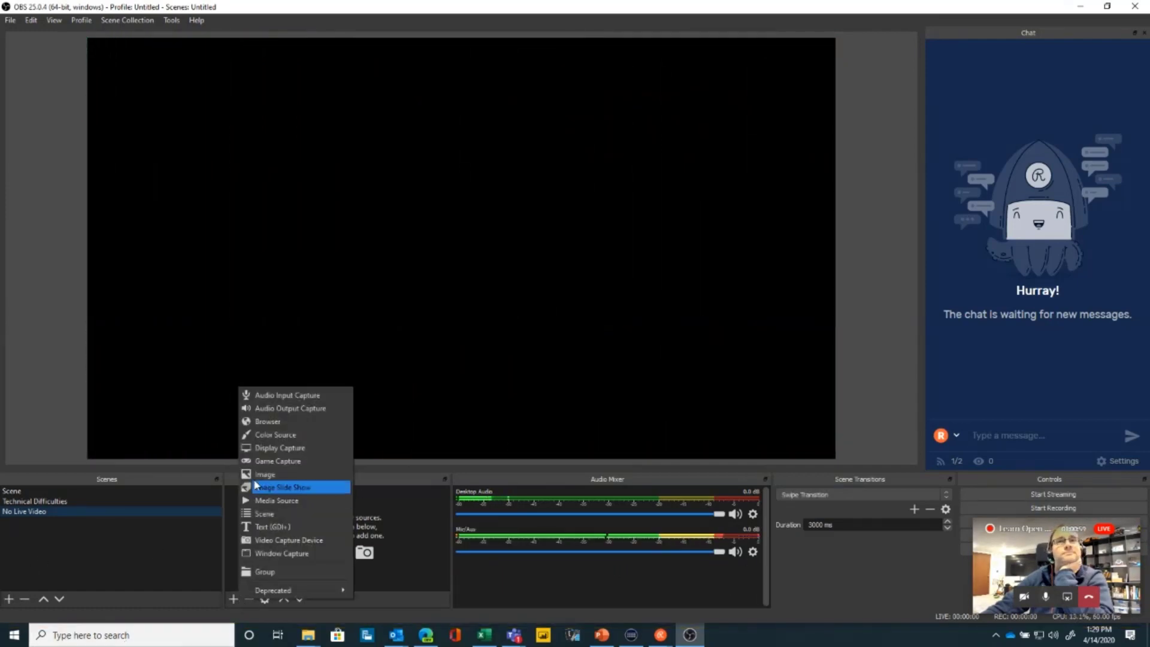
click(291, 474)
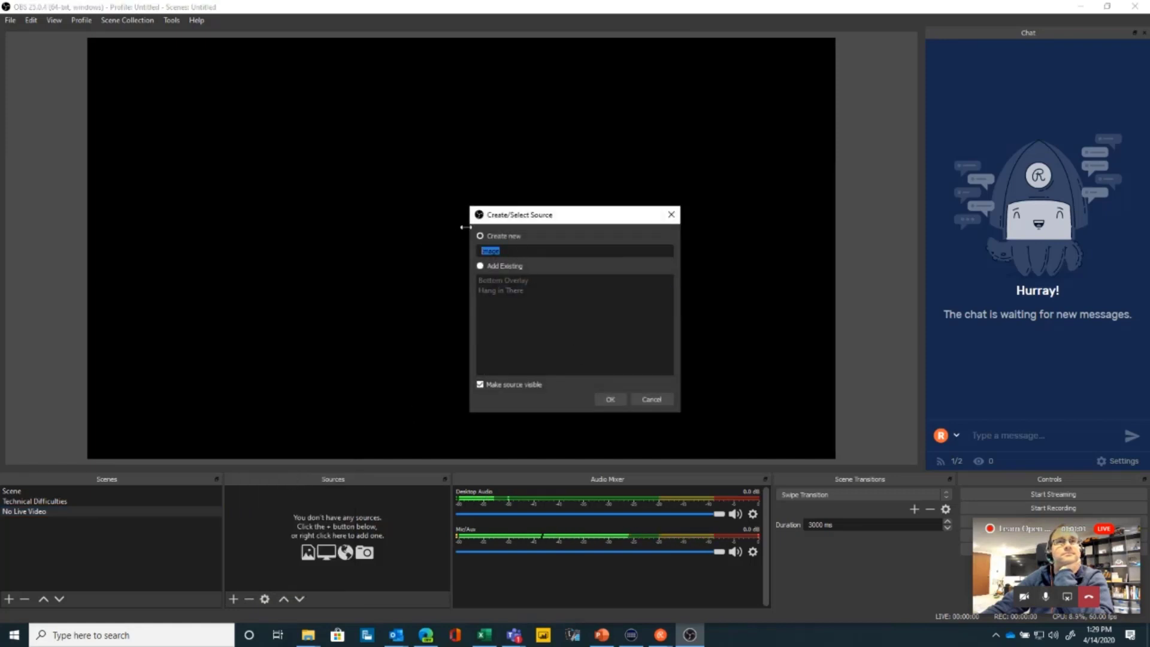
text(Bottom Overlay No Box)
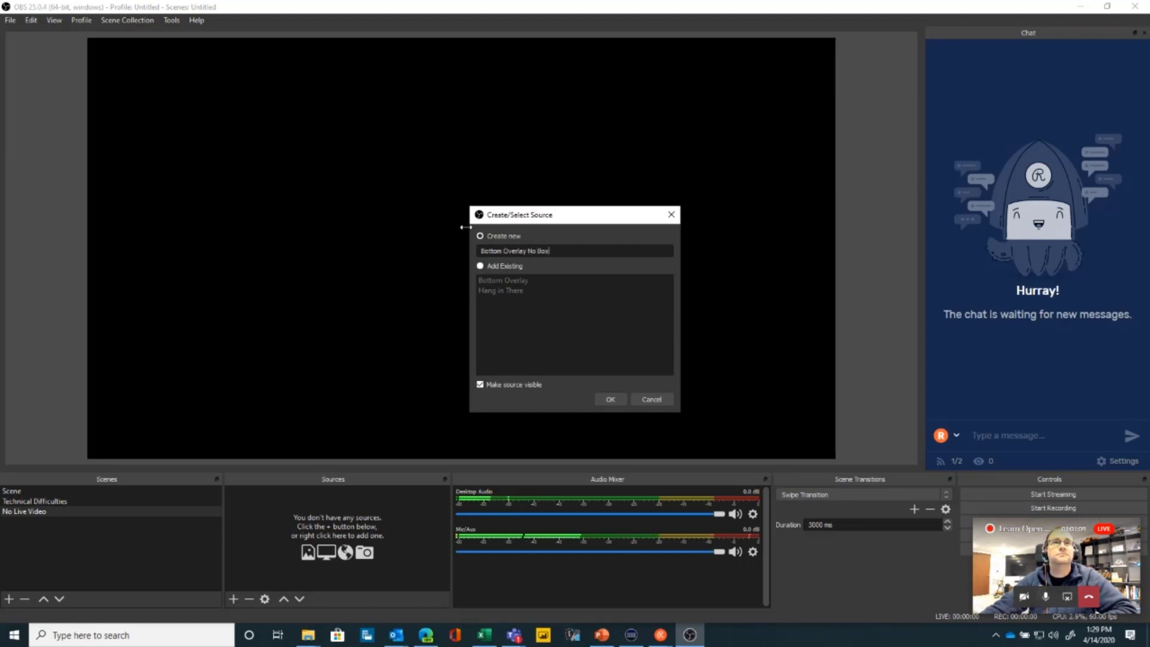
click(609, 398)
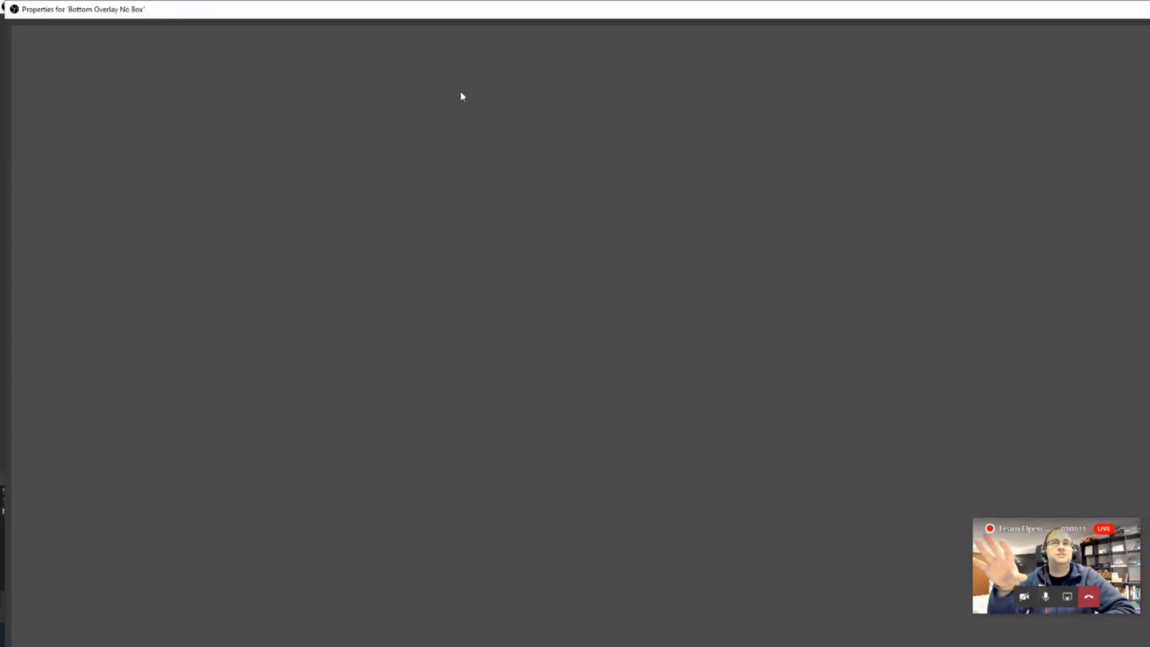
Step: Shrink and reposition the image source's oversized properties dialog so the whole dialog fits on the screen
drag(248, 11, 430, 174)
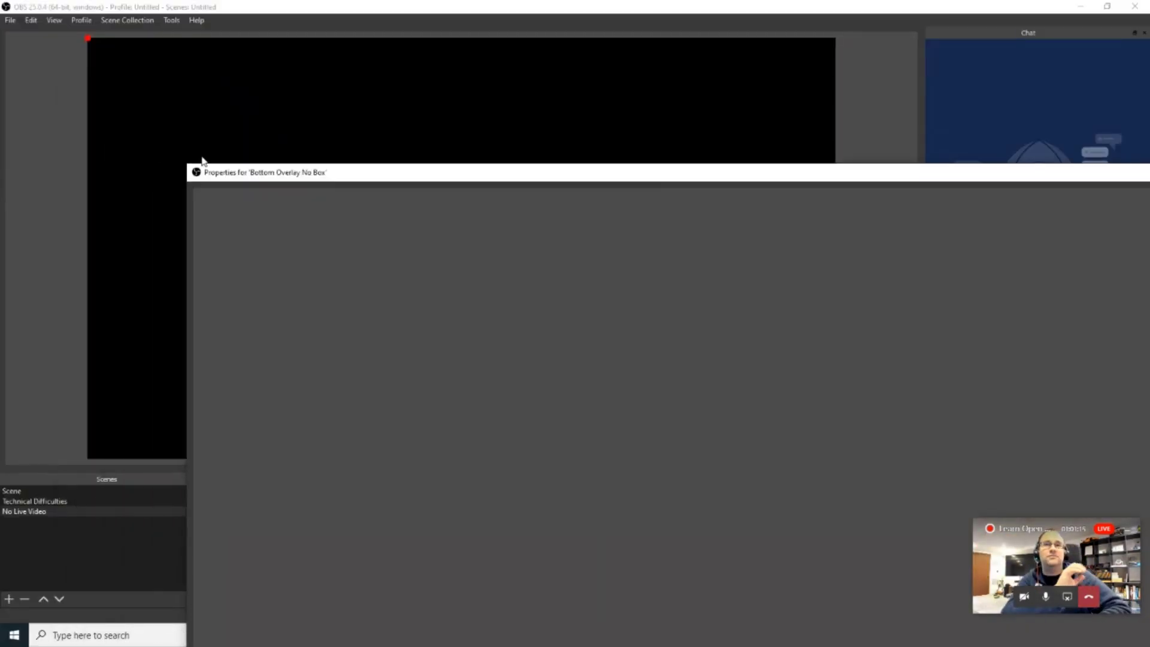
drag(185, 166, 680, 397)
drag(758, 402, 851, 444)
drag(758, 434, 613, 264)
drag(701, 276, 166, 60)
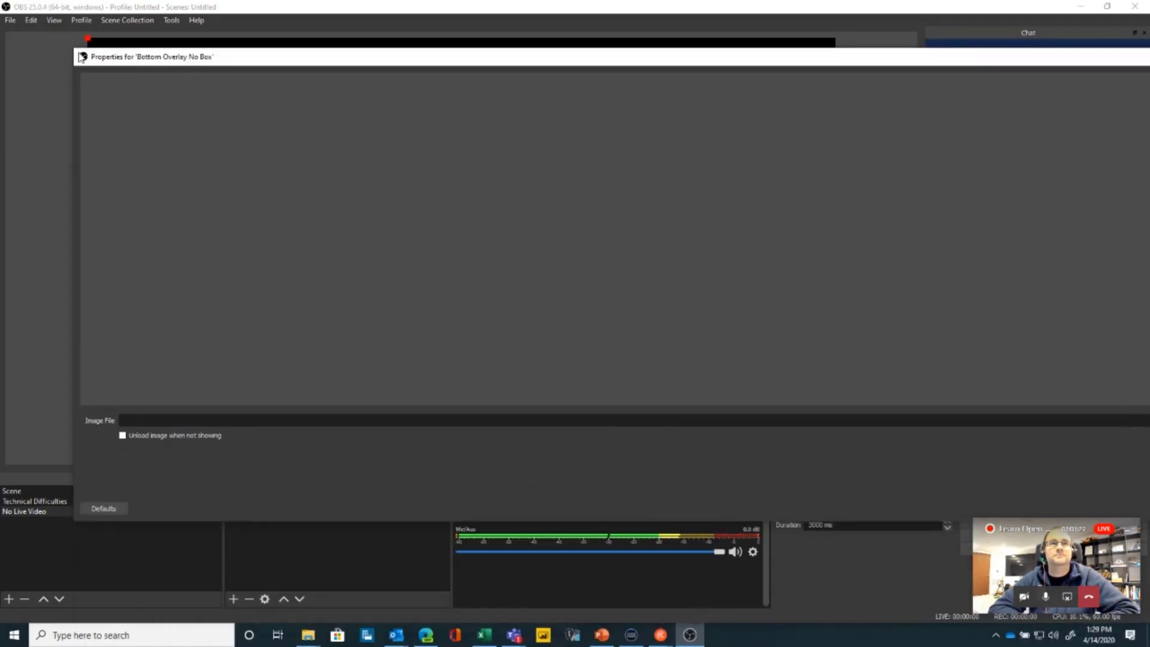
drag(81, 57, 475, 114)
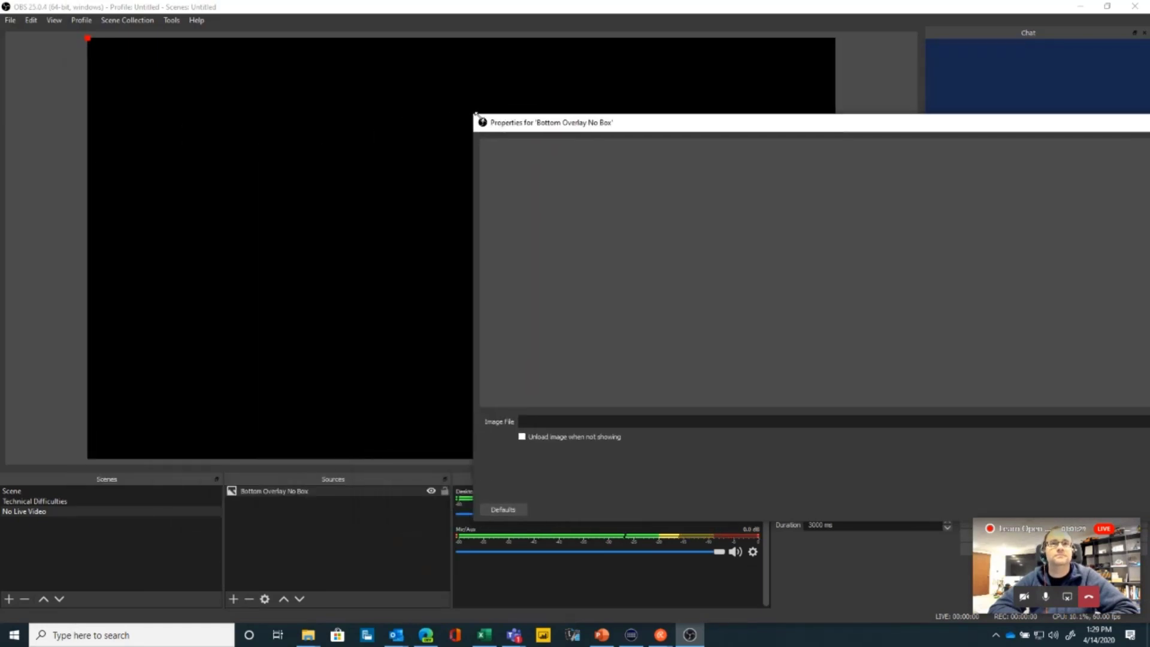
drag(586, 127, 280, 137)
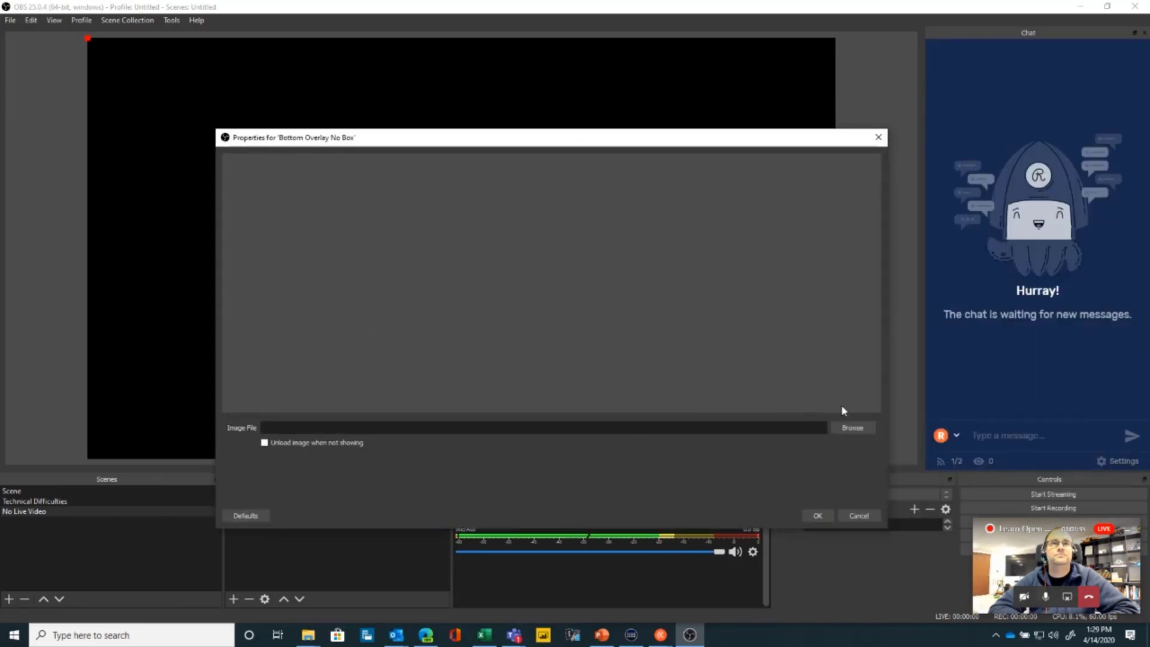
Step: Load "AlexOverlay - No Box.png" from the OneDrive folder "INATC - Live Sessions" as the overlay image and confirm the source properties
click(850, 429)
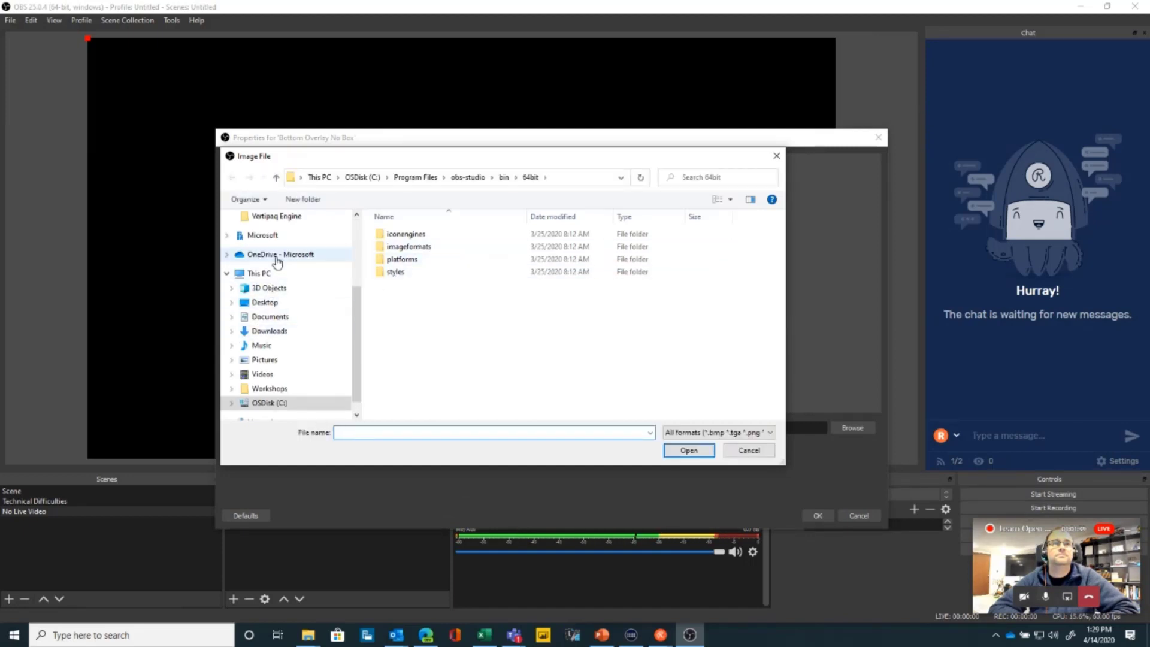
click(274, 257)
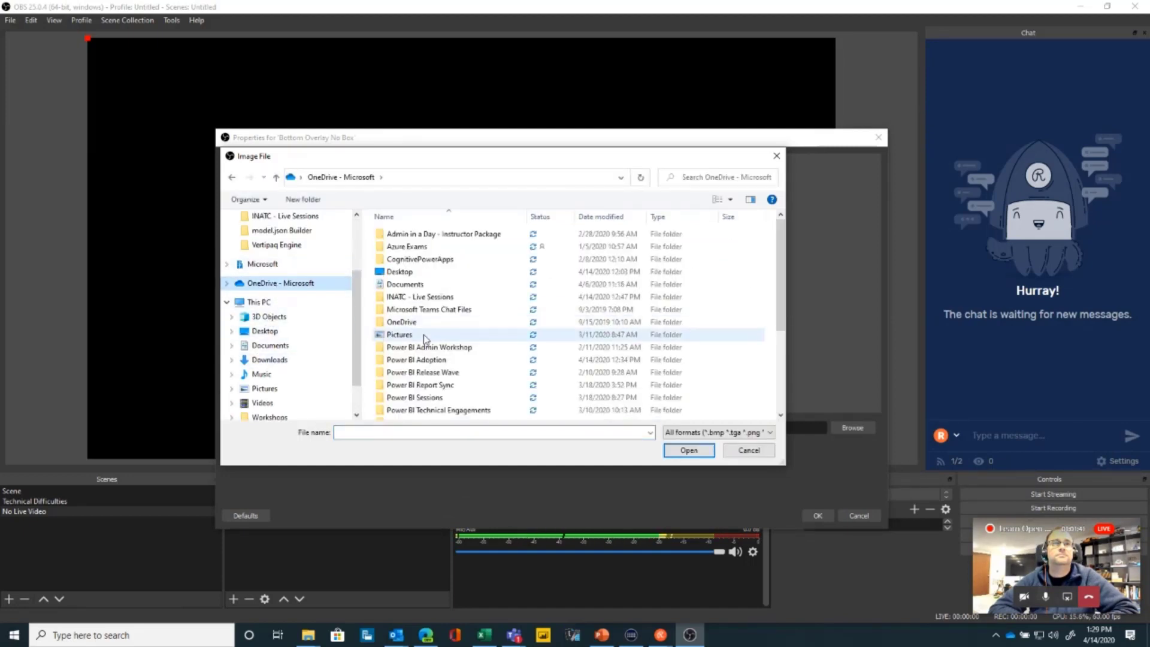
double_click(420, 296)
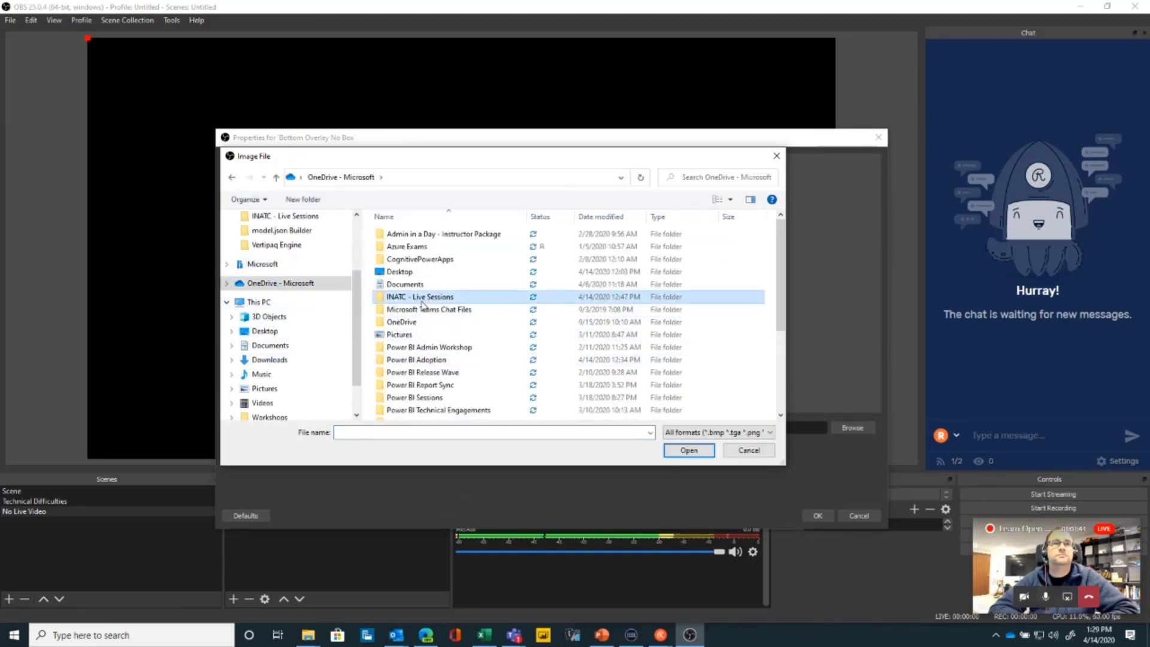
click(413, 258)
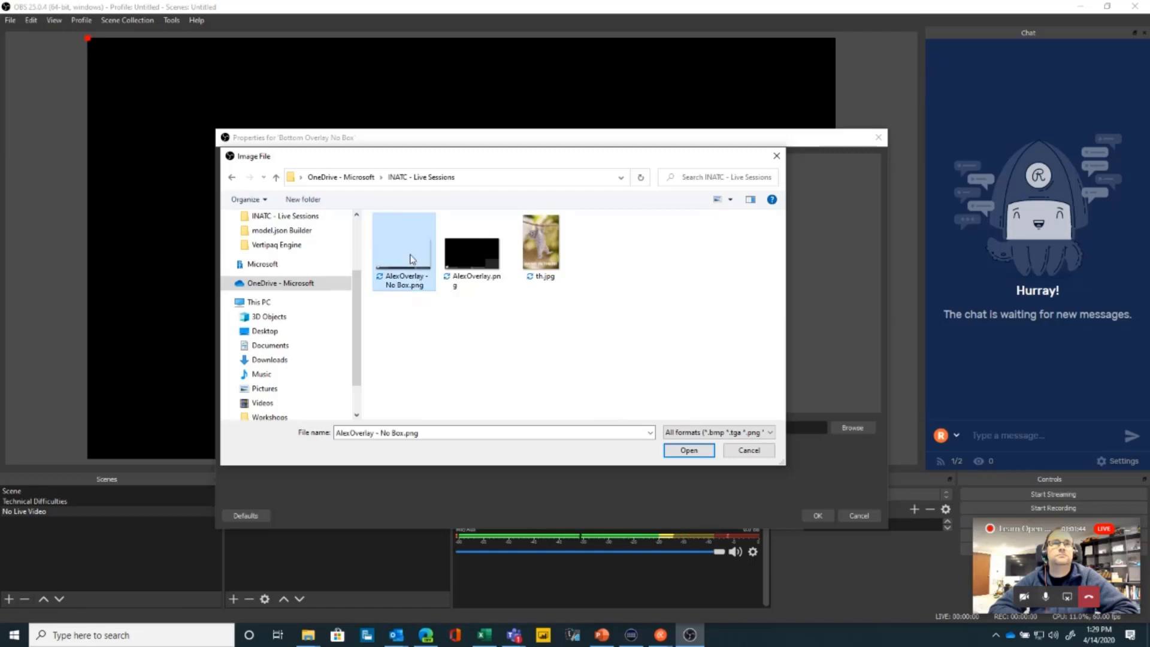
click(675, 451)
click(818, 516)
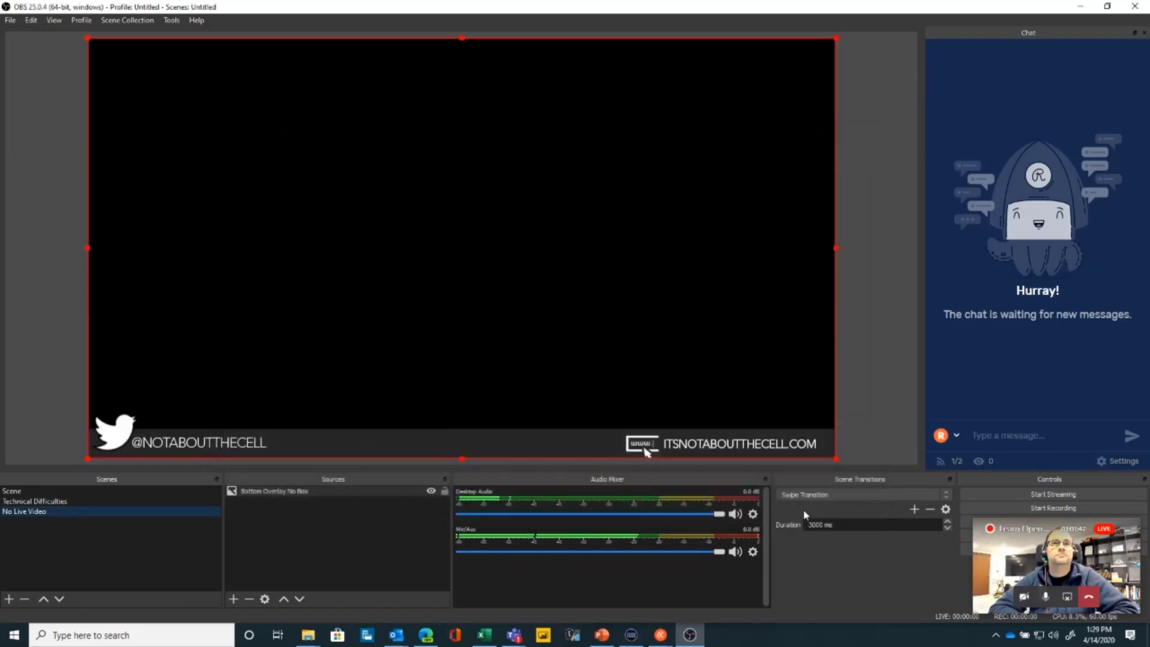
click(844, 318)
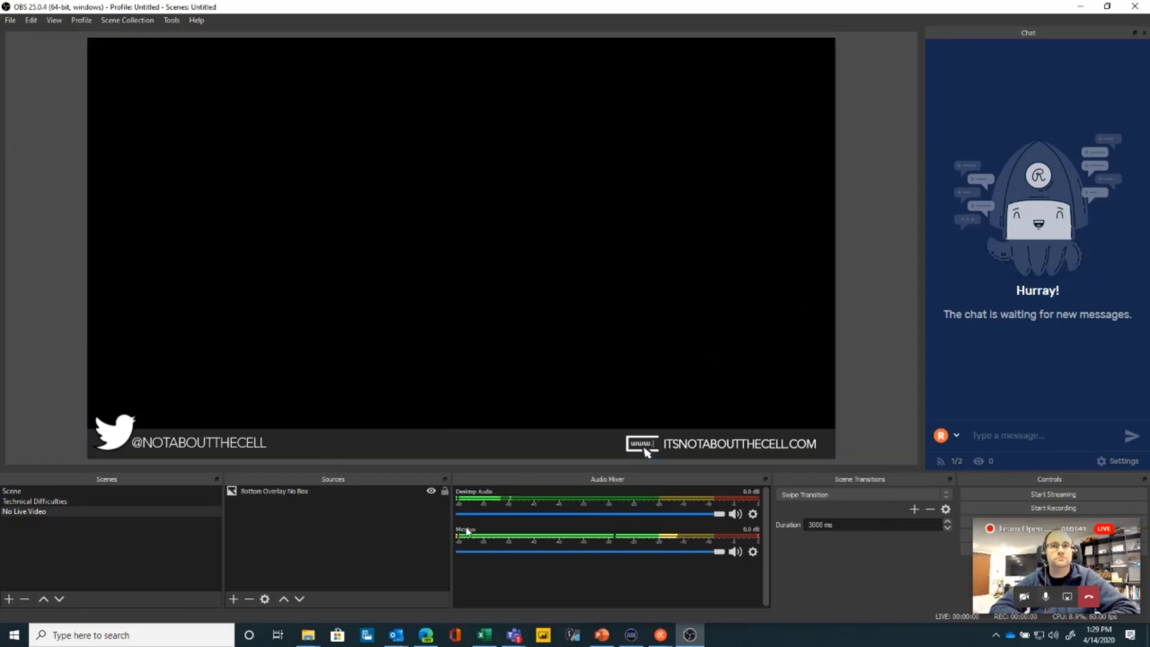
Step: Add a Display Capture source named "Desktop" that captures Display 1 with the cursor included
click(234, 599)
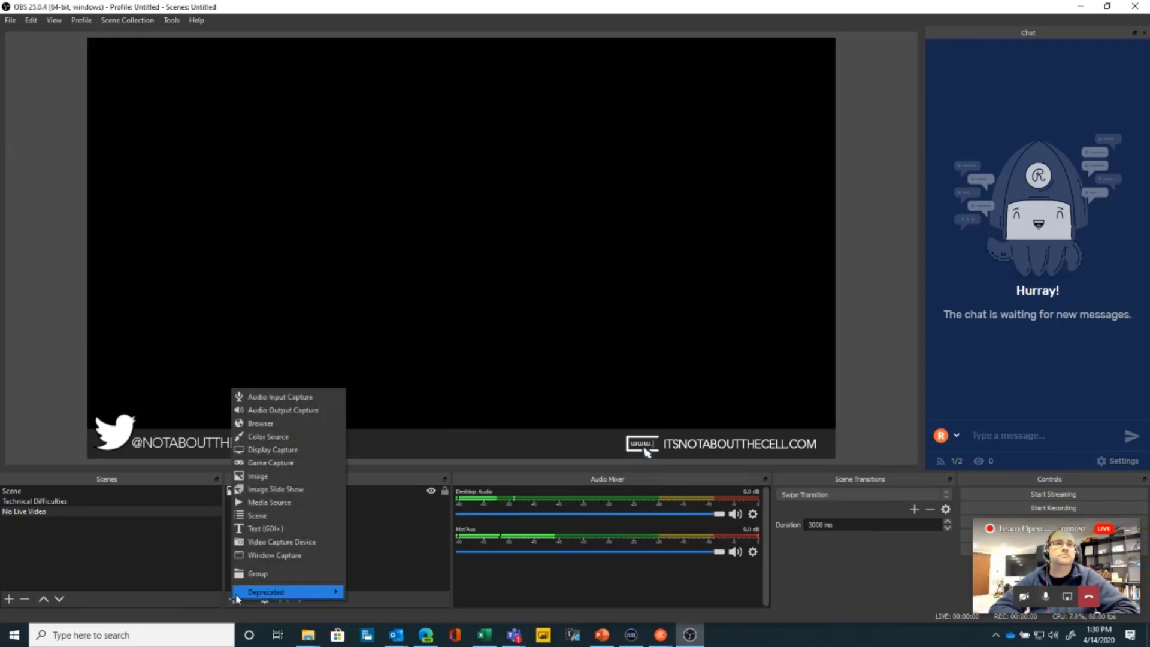
click(308, 450)
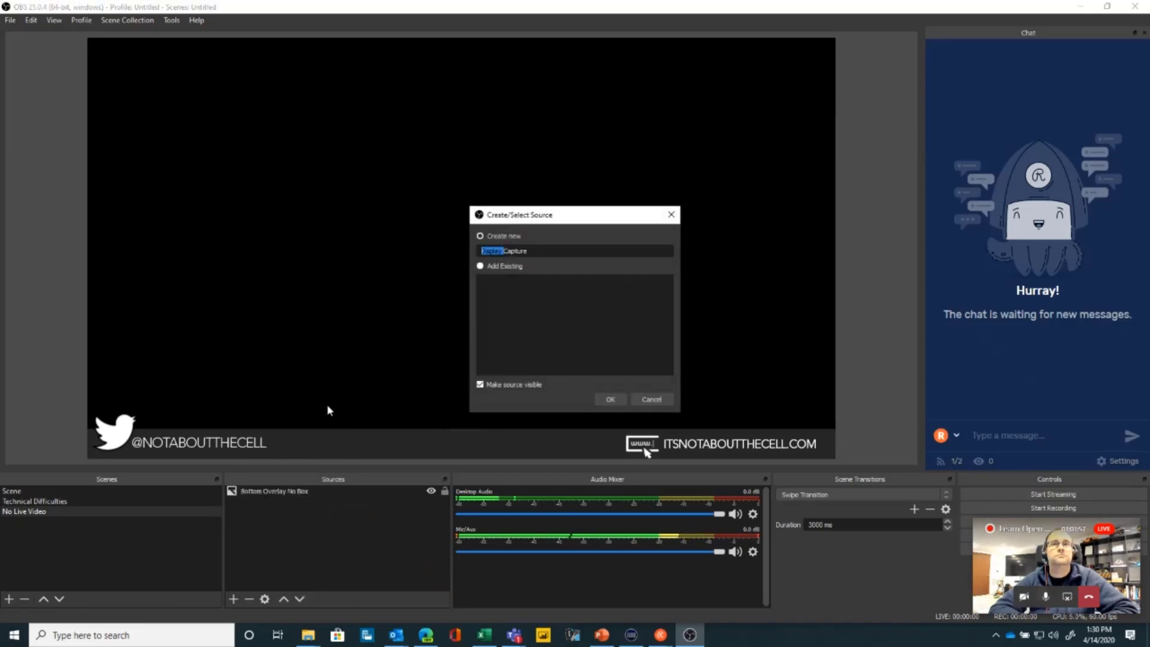
key(Return)
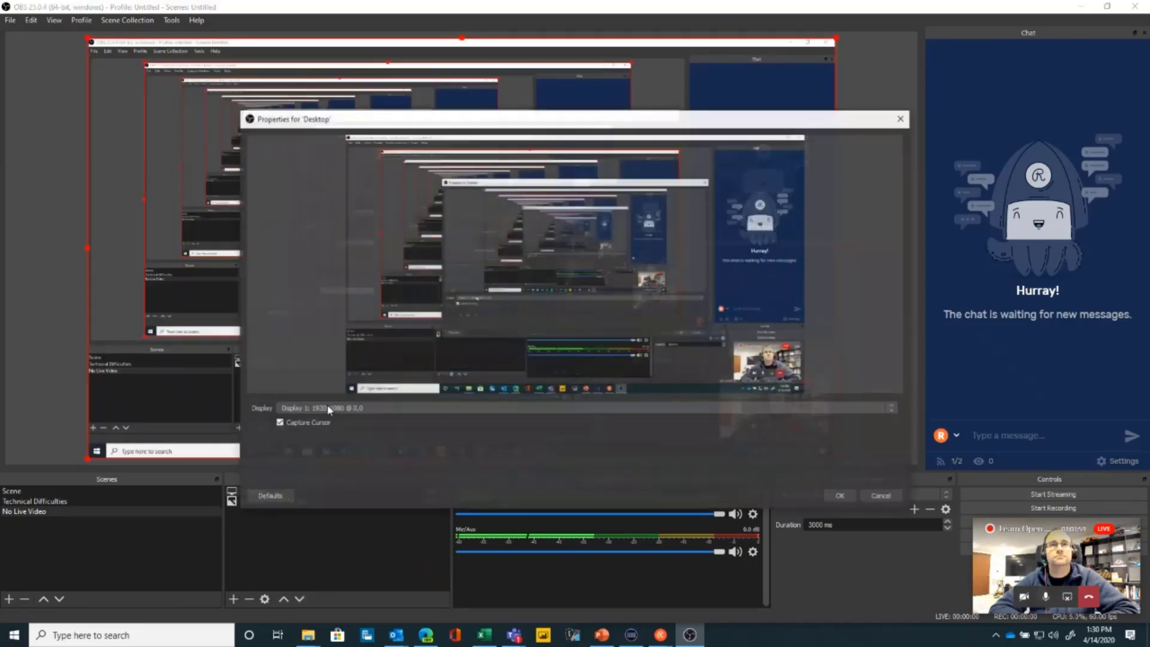
click(845, 497)
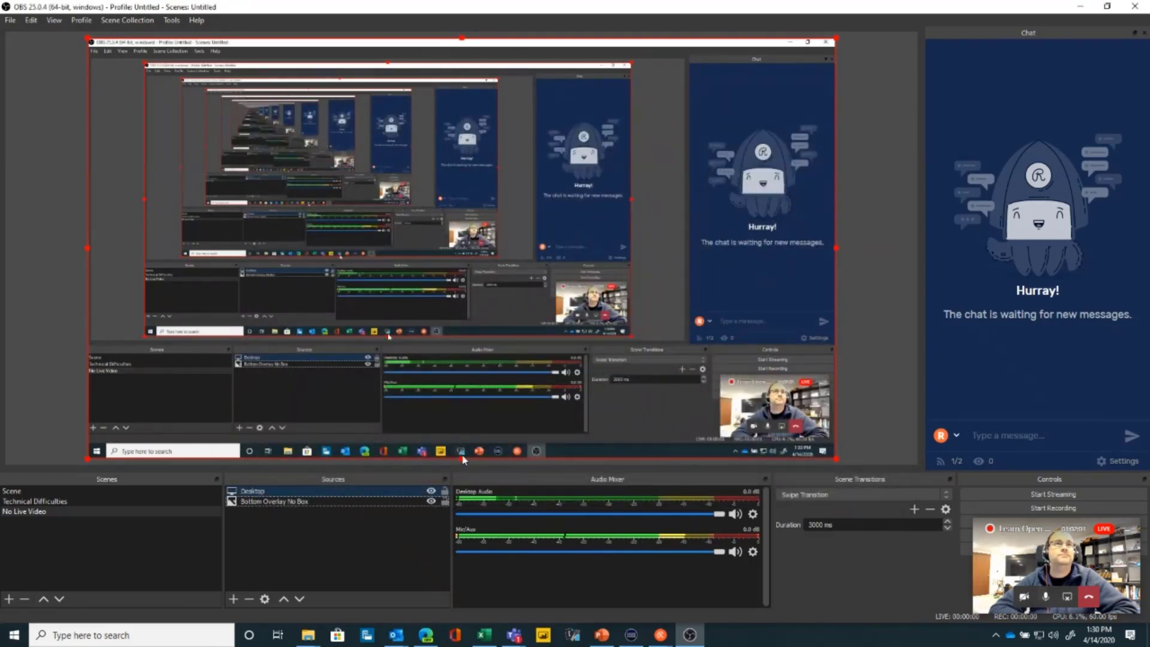
Step: Move the Bottom Overlay No Box source above the Desktop source in the stacking order
click(321, 489)
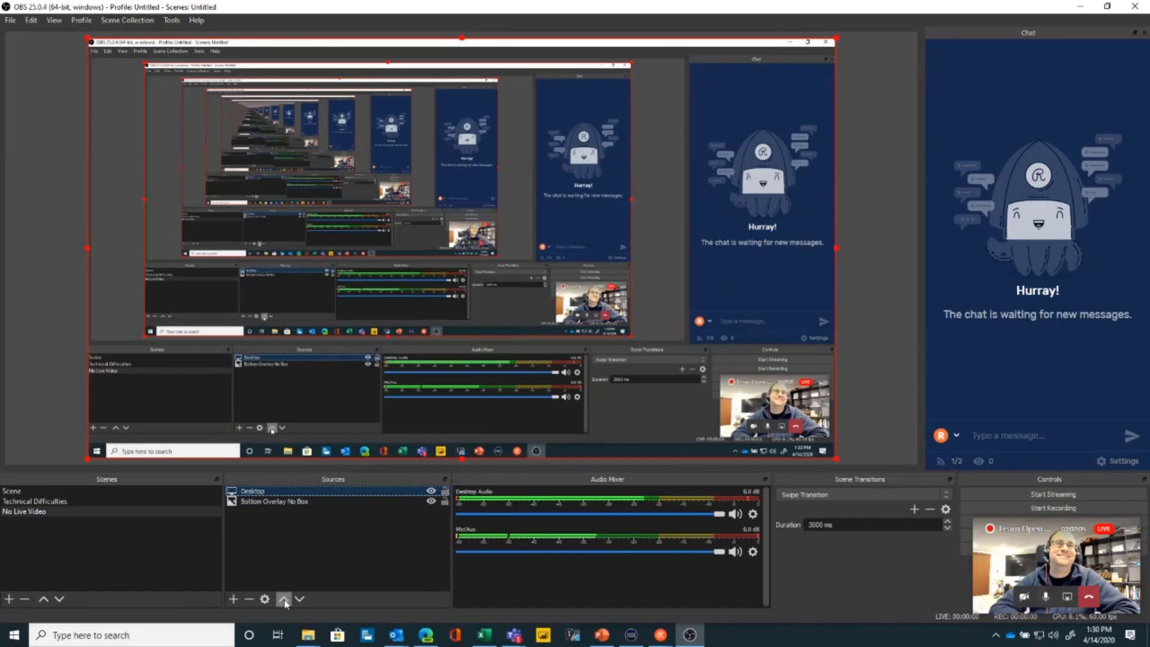
click(301, 503)
click(283, 599)
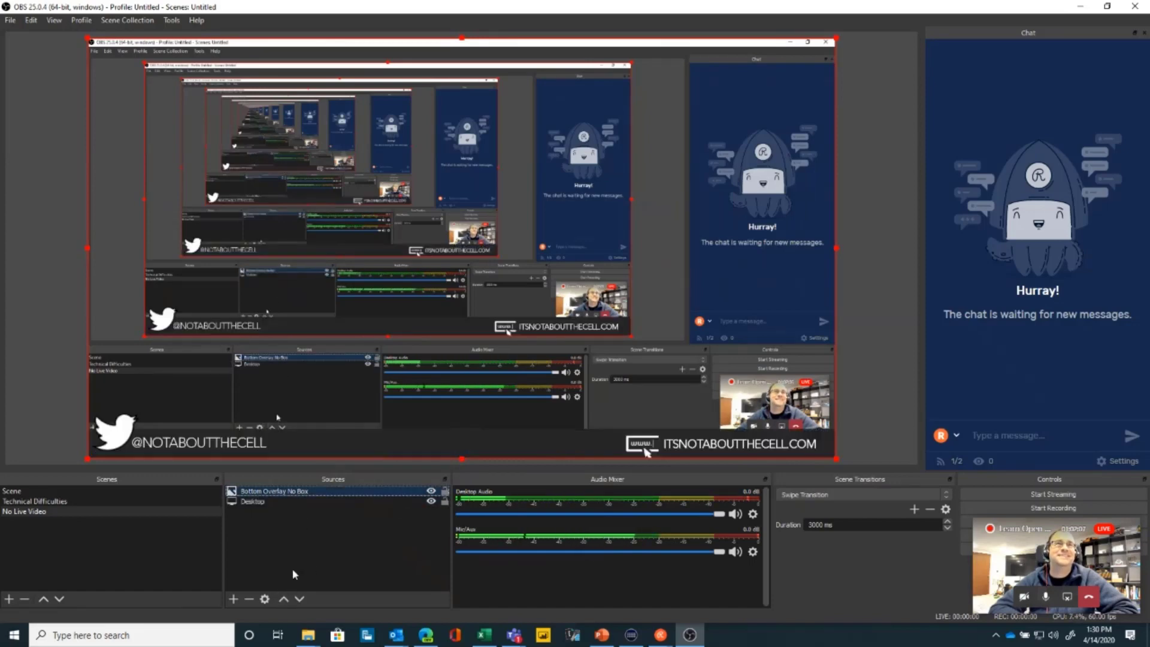
click(418, 301)
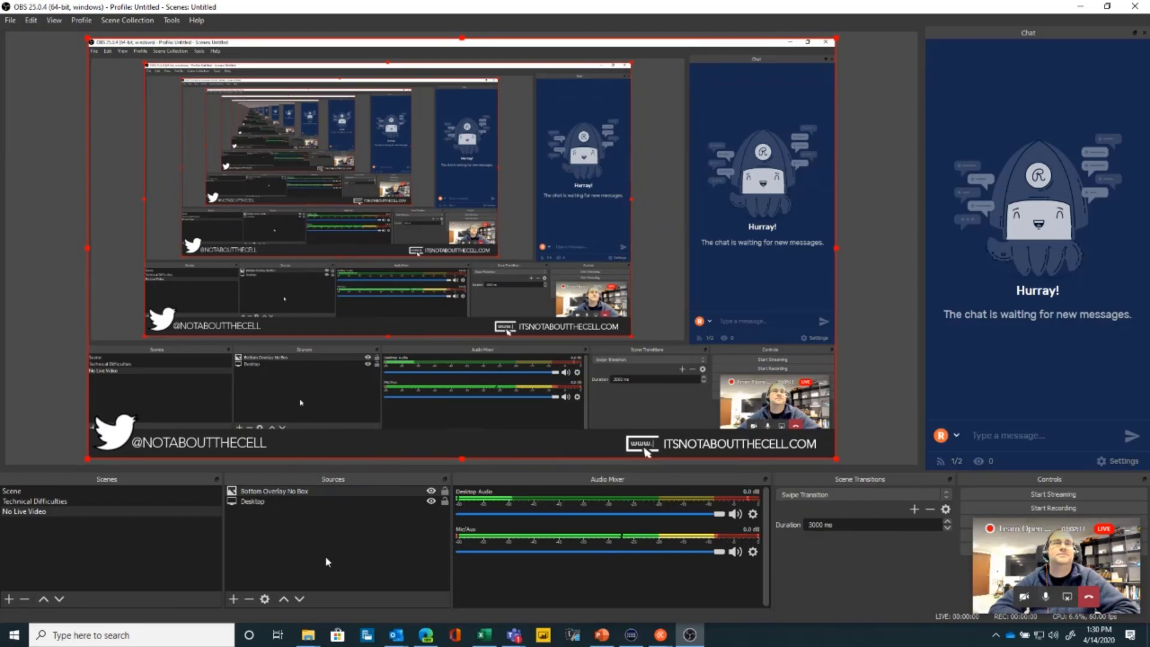
Step: Remove the Bottom Overlay No Box and Desktop sources from the No Live Video scene
click(249, 599)
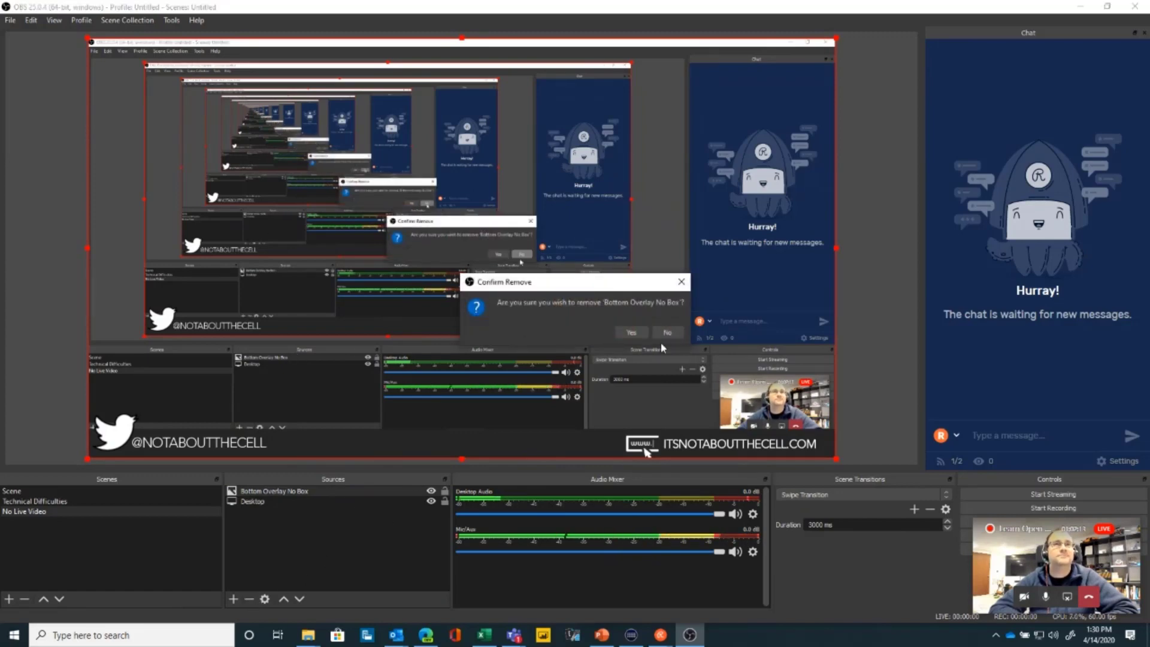
click(627, 332)
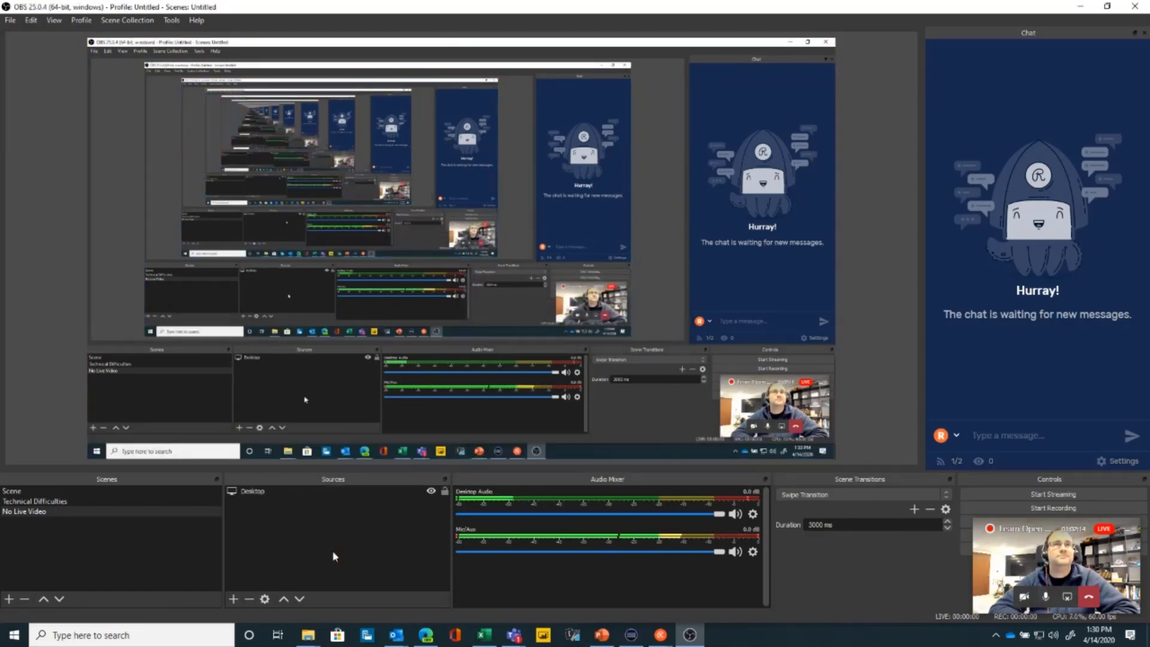
click(284, 493)
click(252, 600)
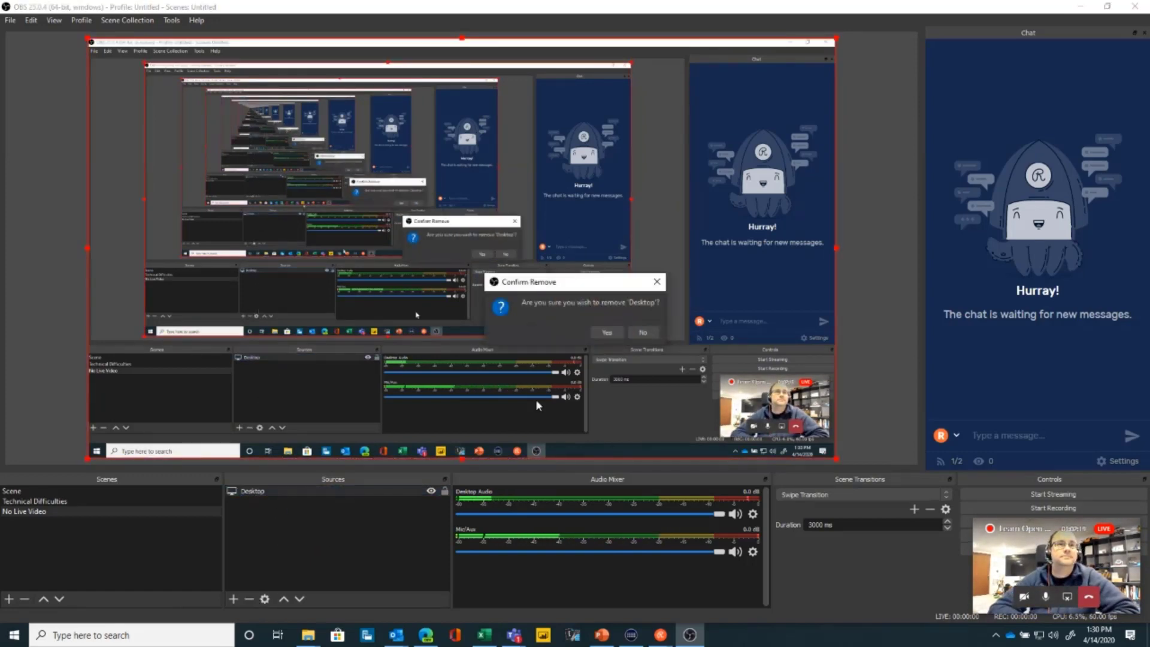
click(608, 334)
Step: Add a new Browser source named "Power BI Tips" to the No Live Video scene
click(234, 599)
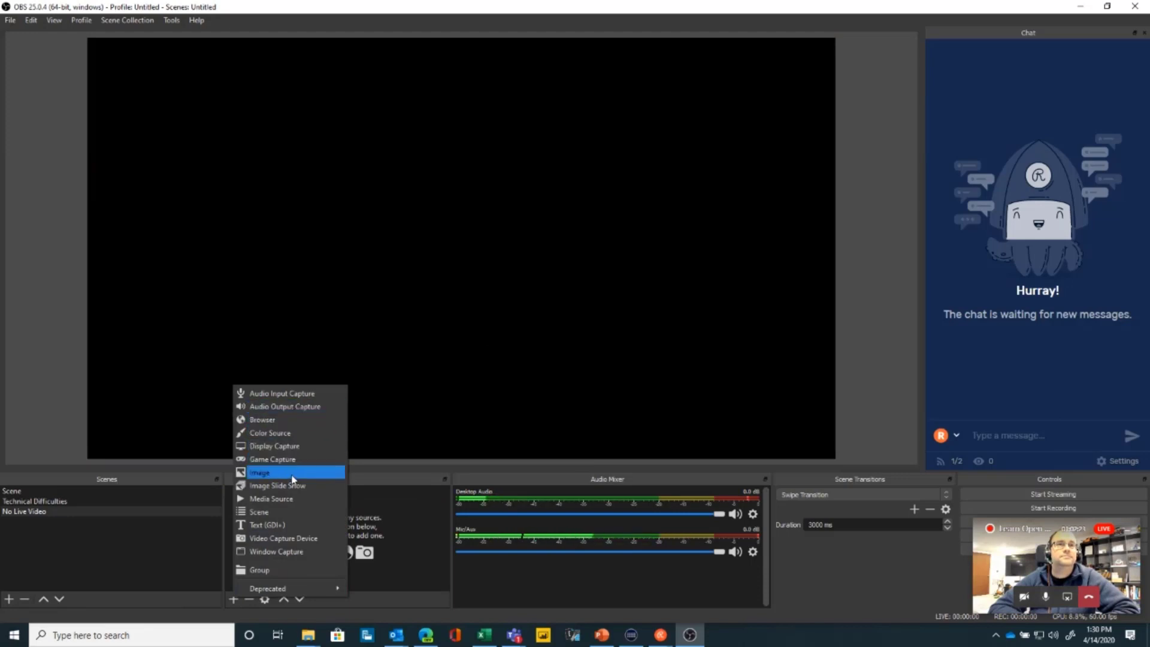
click(282, 420)
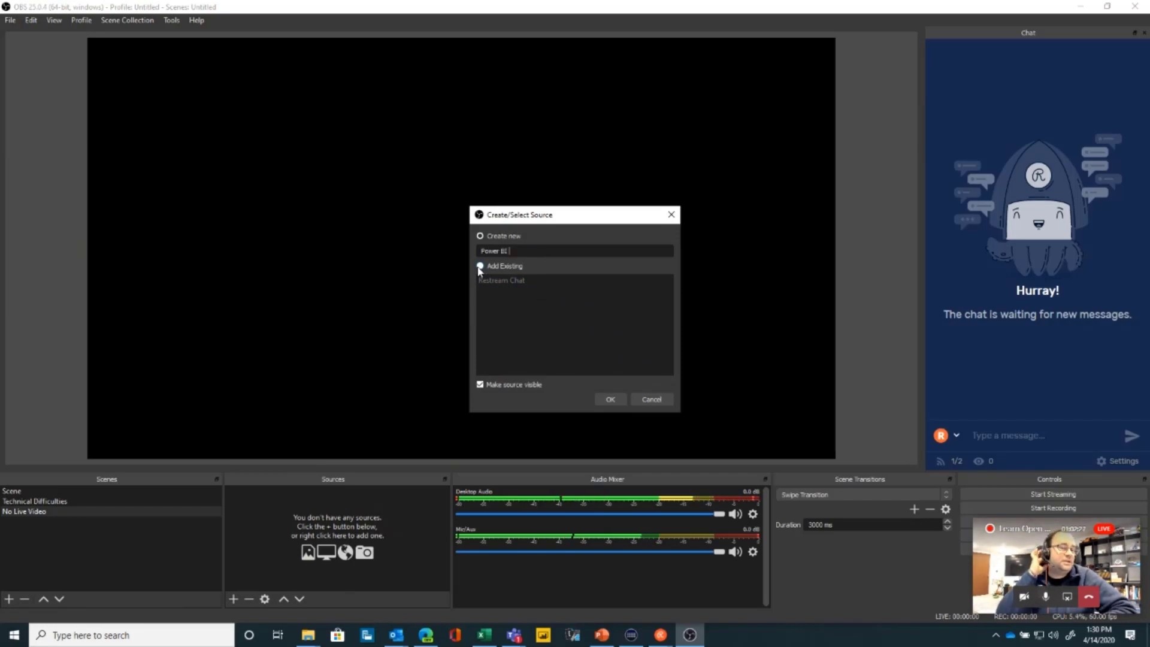
text(Power BI Tips)
key(Return)
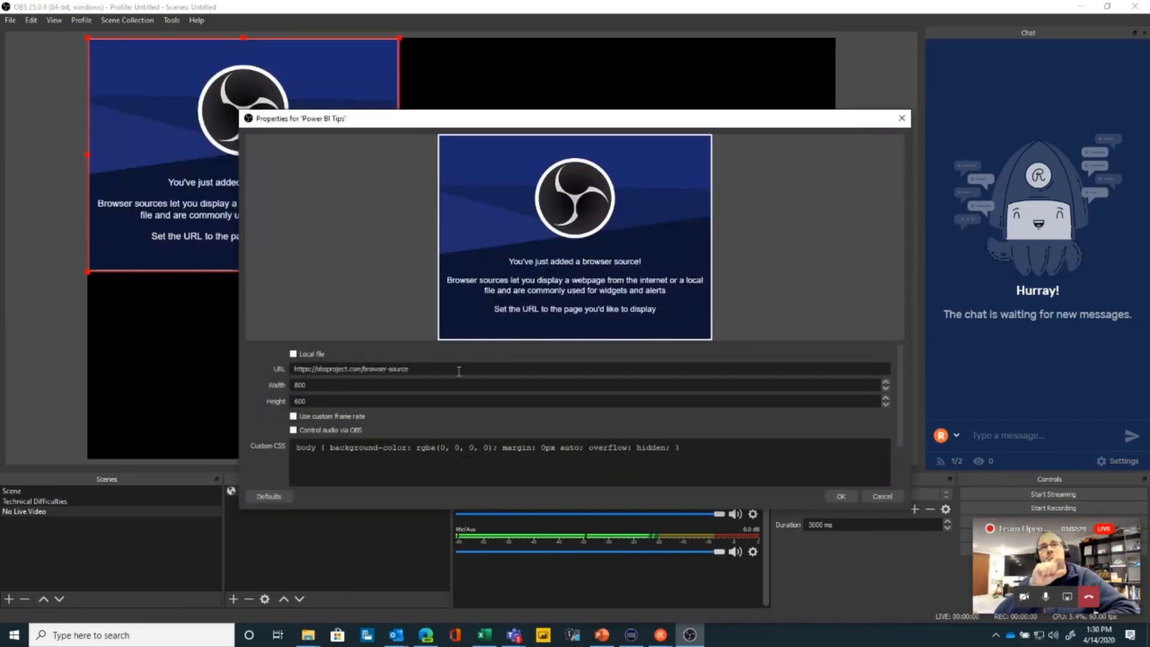
triple_click(456, 371)
text(https:/)
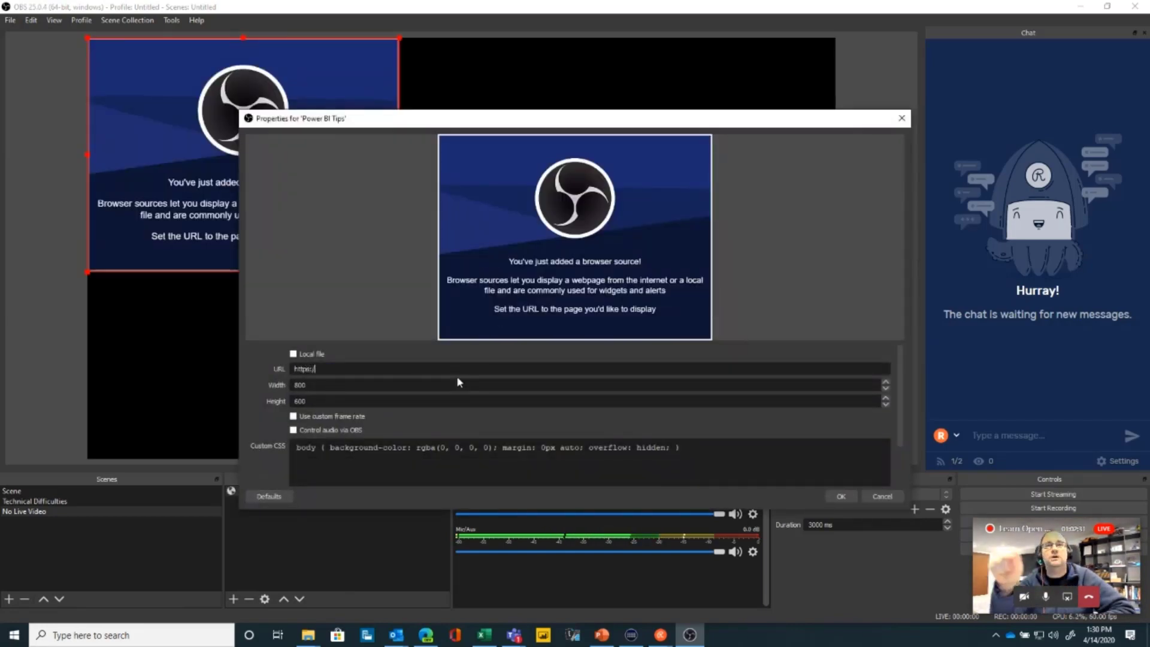
text(/www.pow)
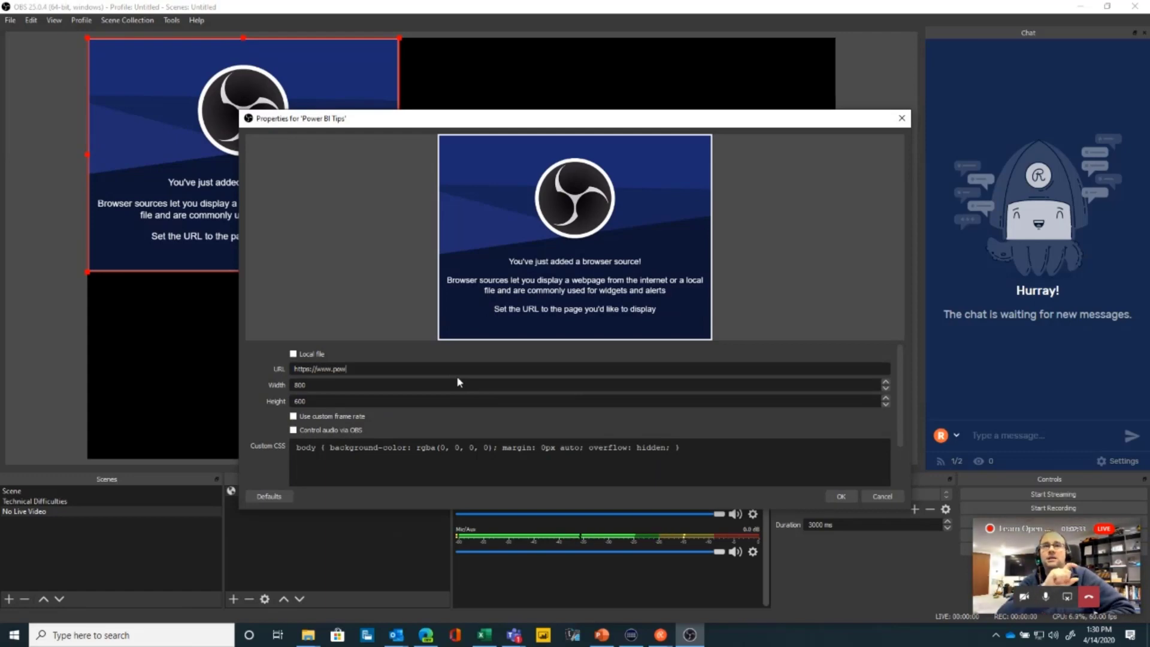
text(erbi.tips)
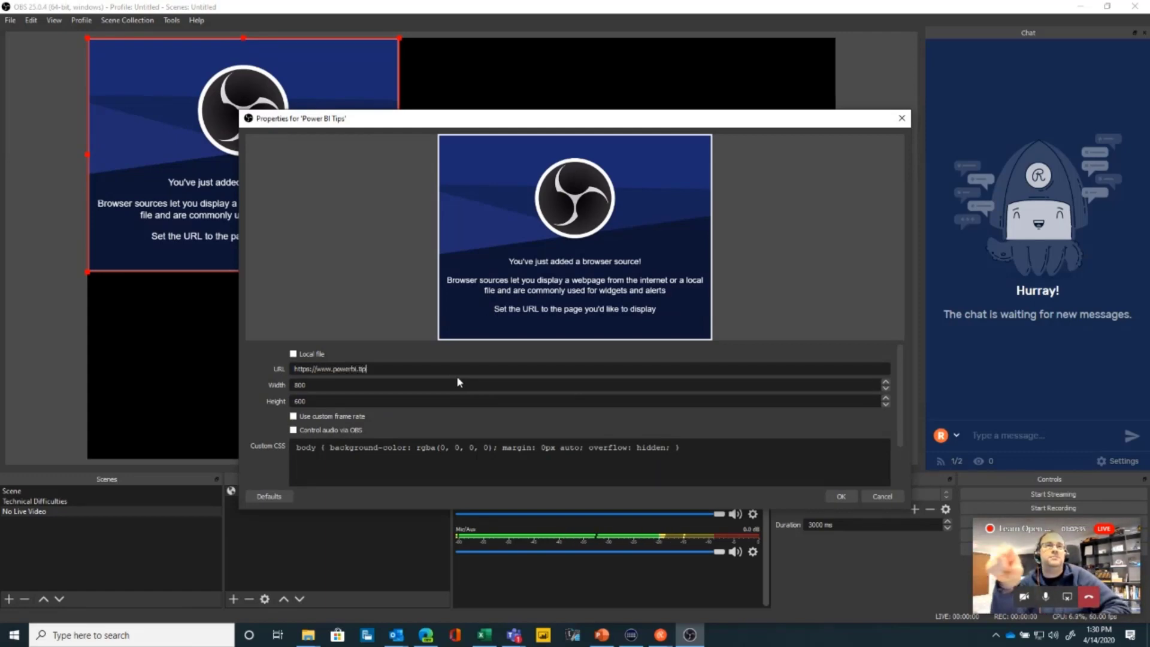
key(Return)
click(511, 206)
Step: Review the Scripts tool, including its Python settings and list of loaded scripts, and close it
click(169, 21)
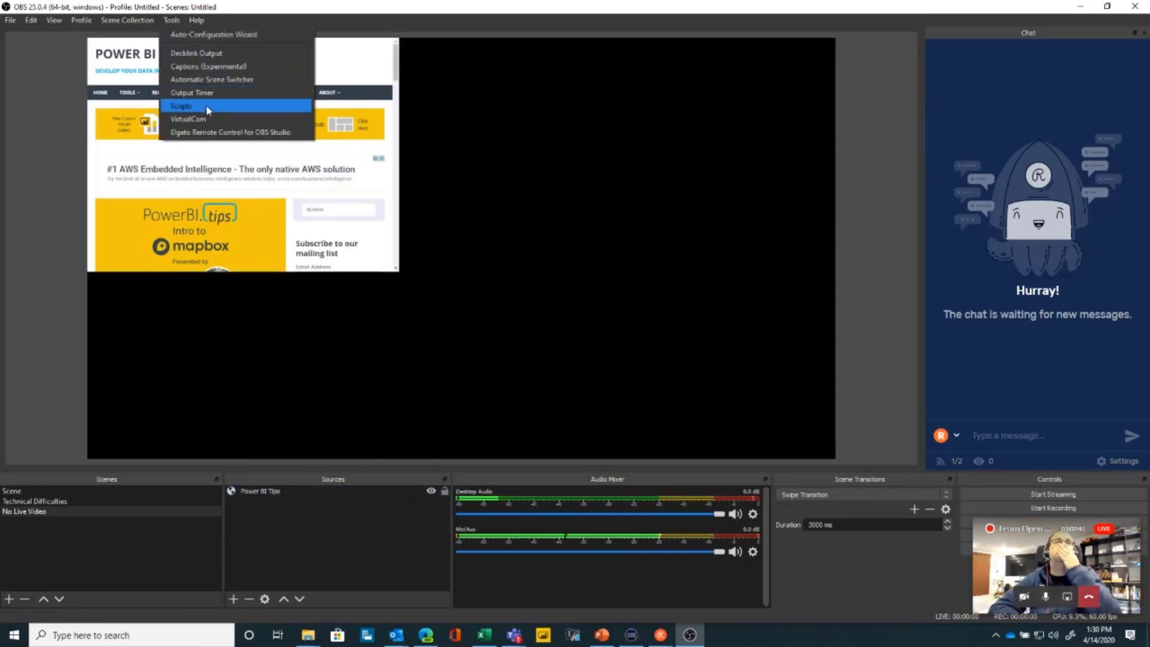
click(181, 106)
click(426, 179)
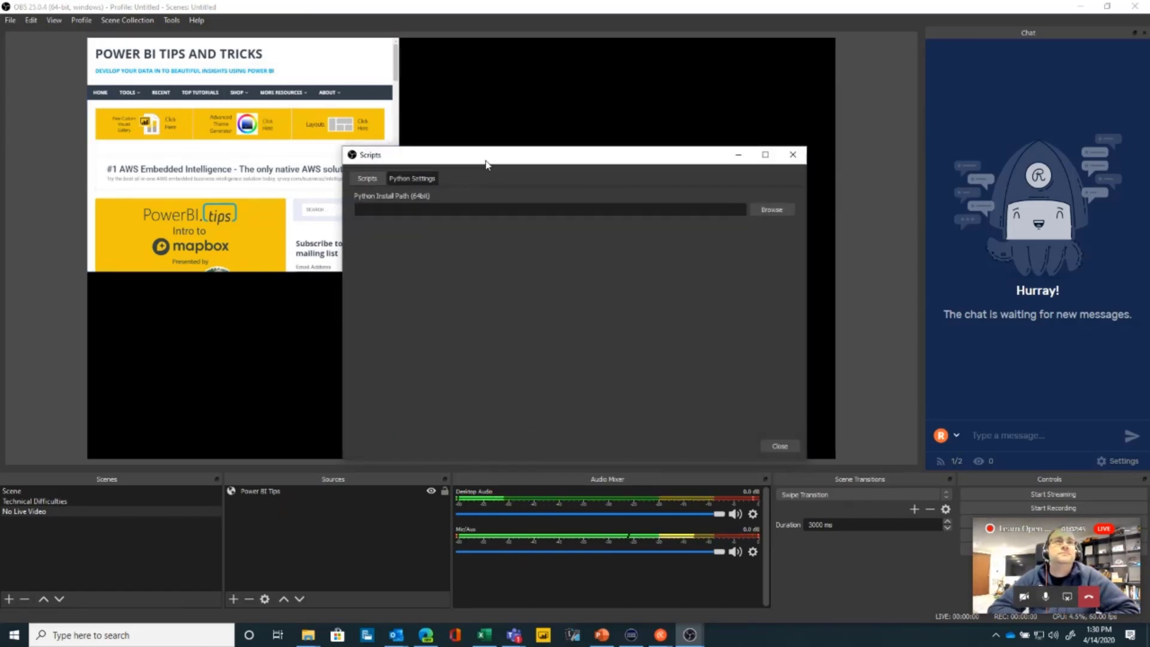
click(368, 180)
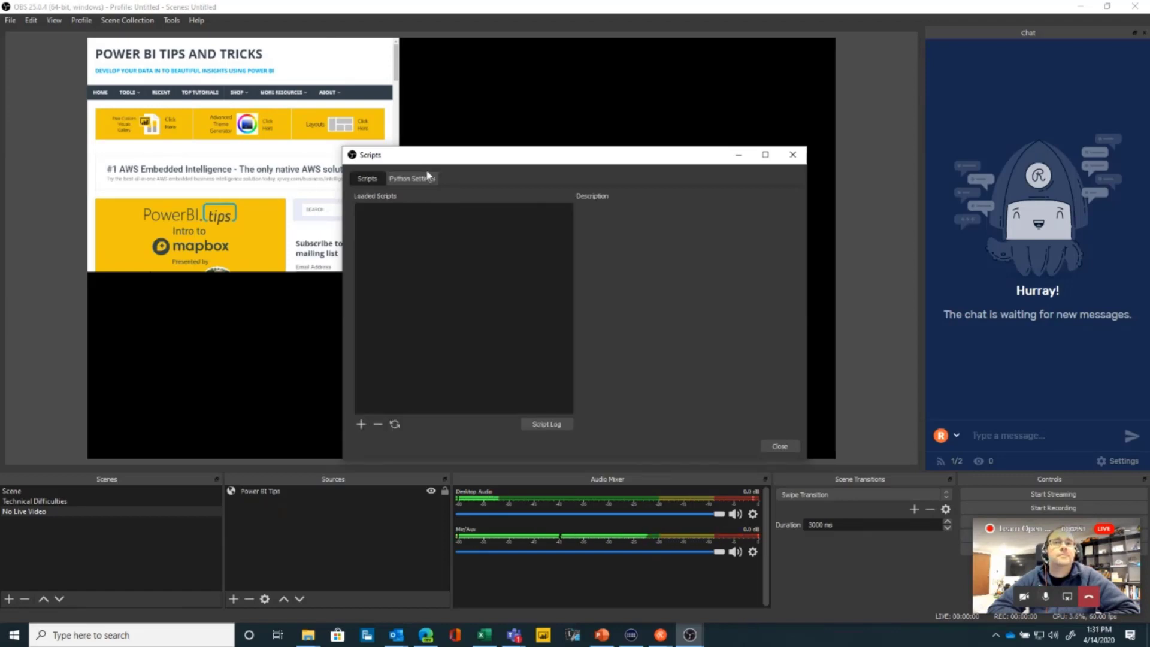
click(791, 158)
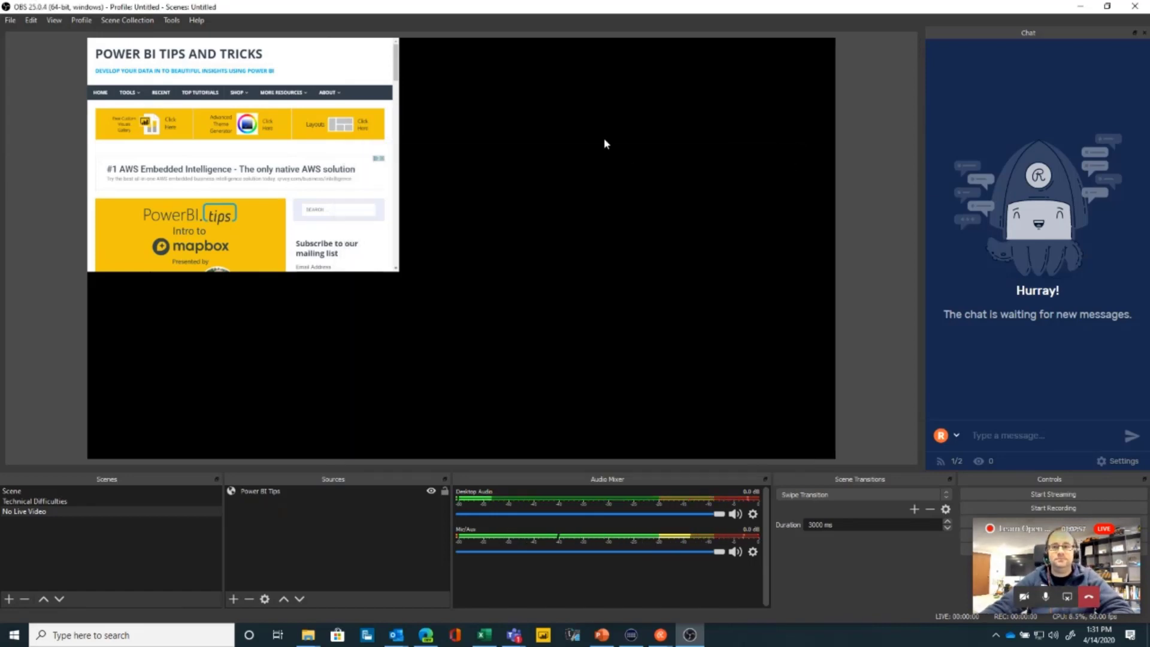
Step: Review the scene transition types that can be added and the Swipe Transition's direction options
click(917, 509)
click(876, 540)
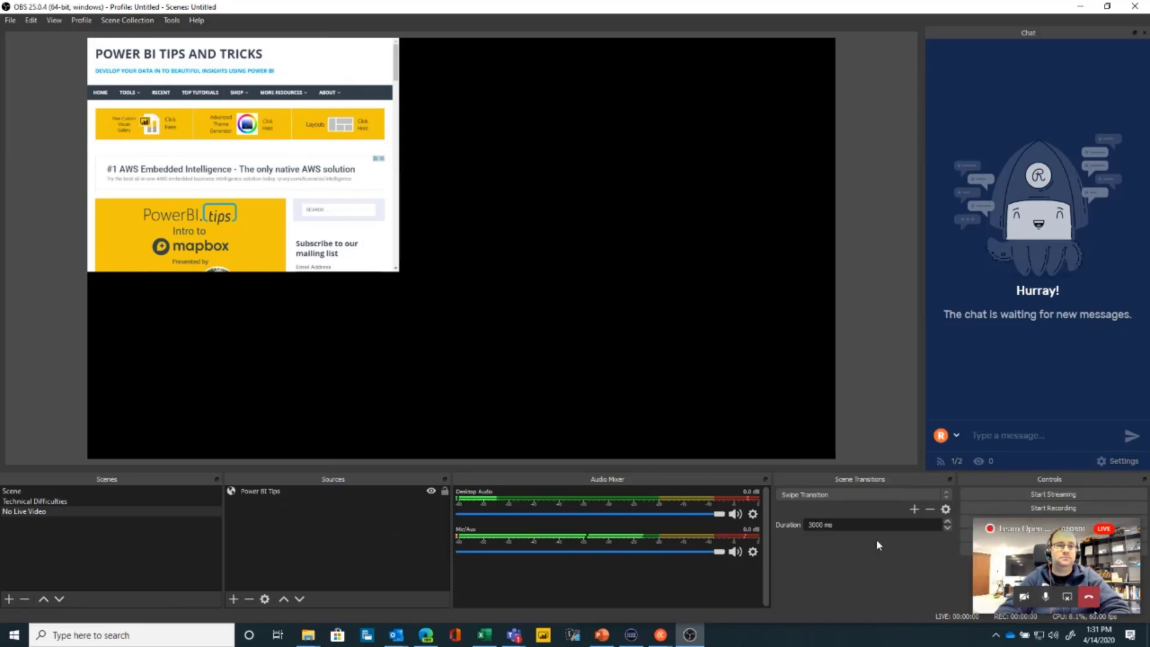
click(946, 510)
click(978, 531)
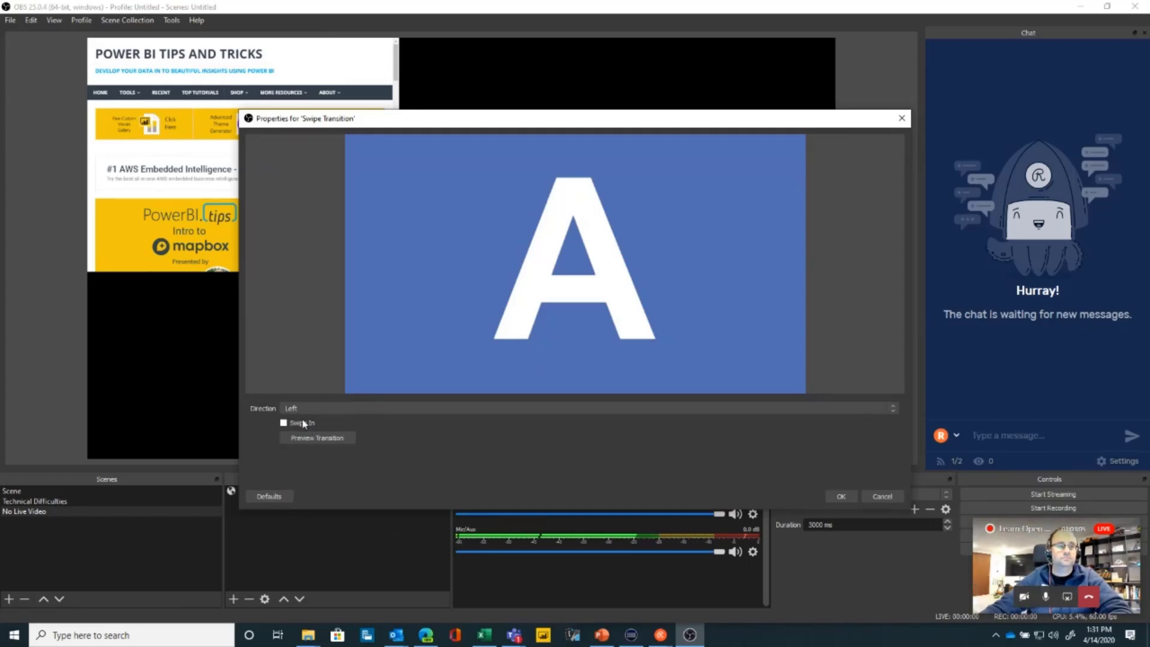
click(356, 410)
click(315, 336)
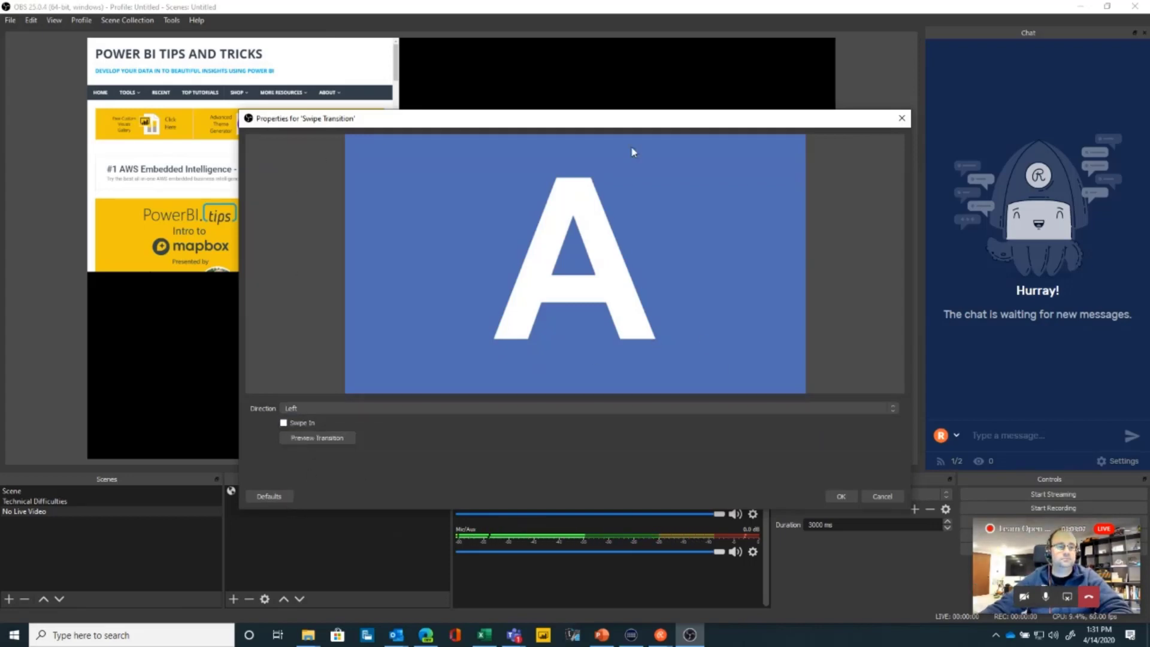
click(902, 118)
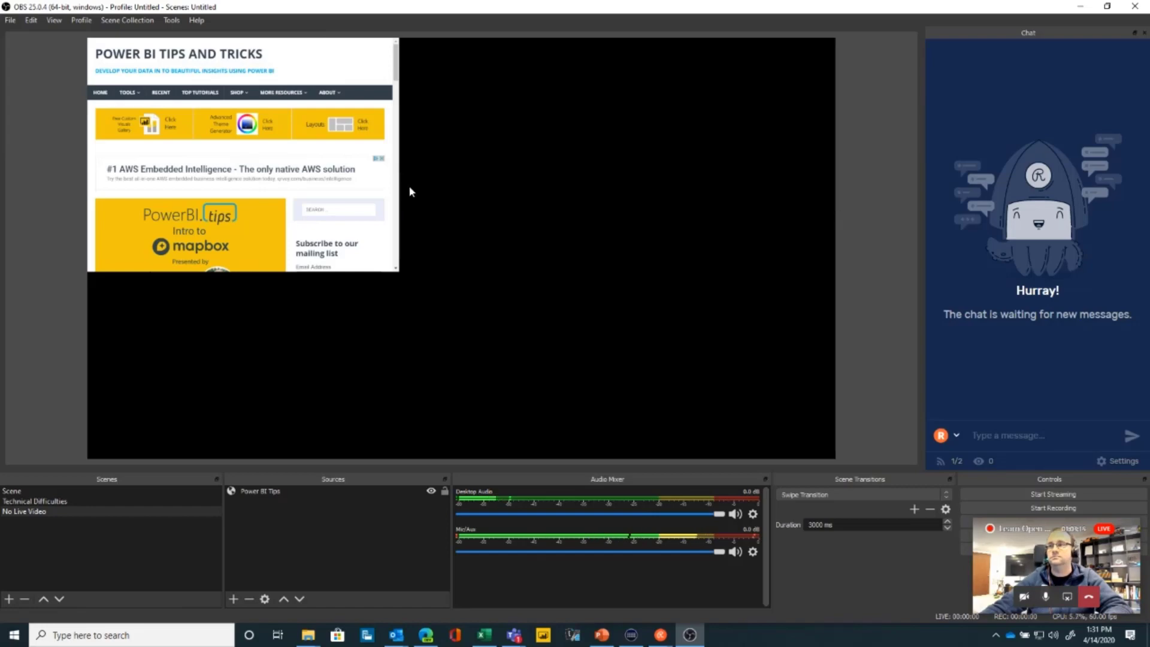
Step: Enlarge the Power BI Tips browser source proportionally until it fills the full height of the canvas
click(317, 152)
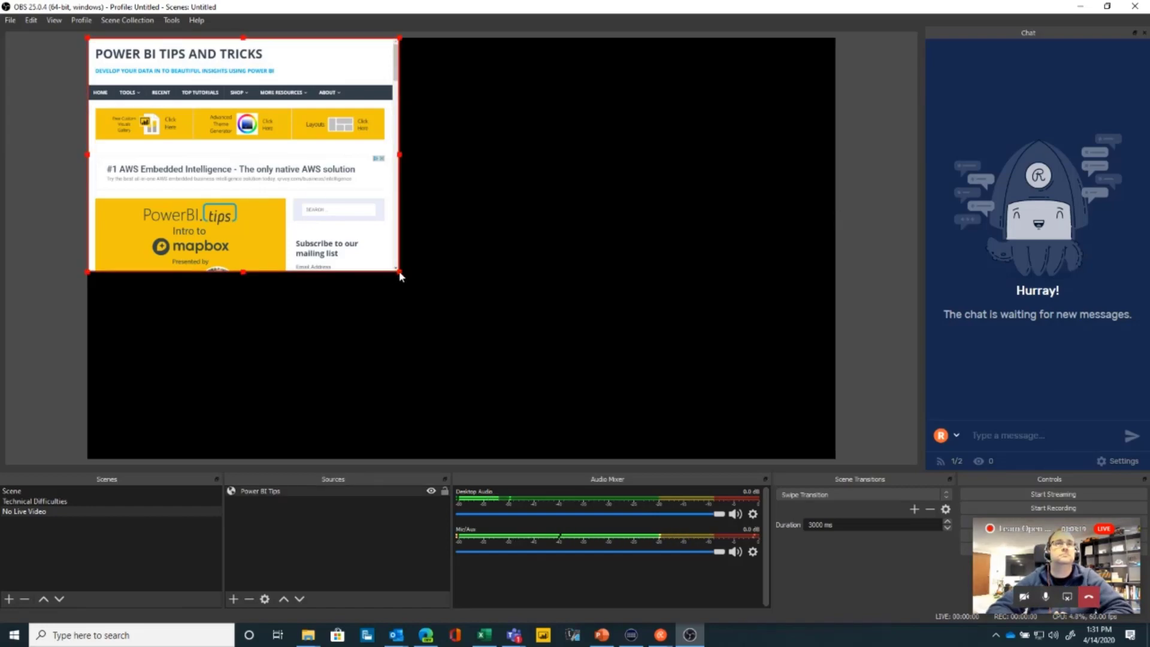
drag(400, 273, 638, 467)
click(674, 404)
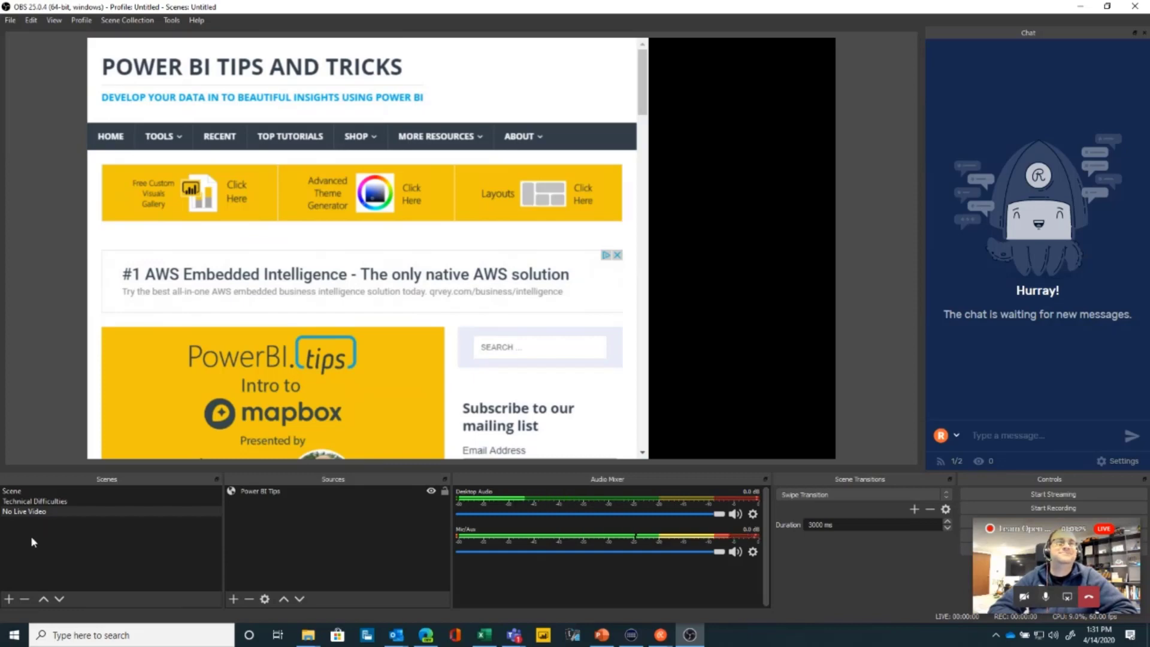
Step: Add a new Video Capture Device source using Microsoft Camera Front to the No Live Video scene
click(234, 599)
click(291, 539)
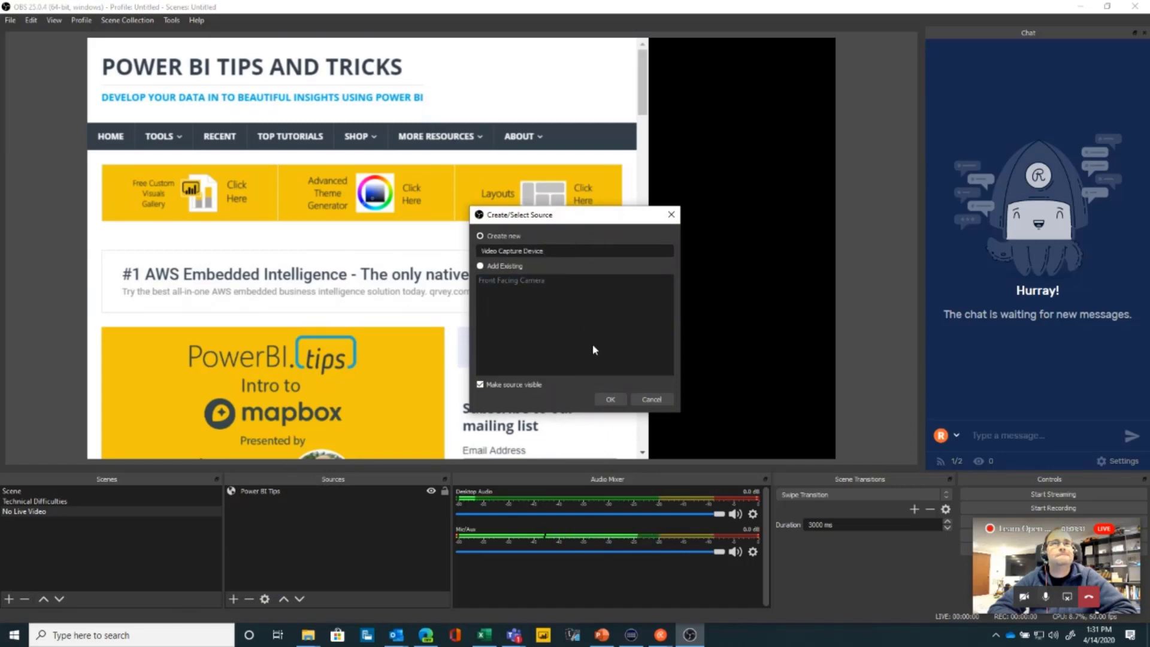
click(608, 398)
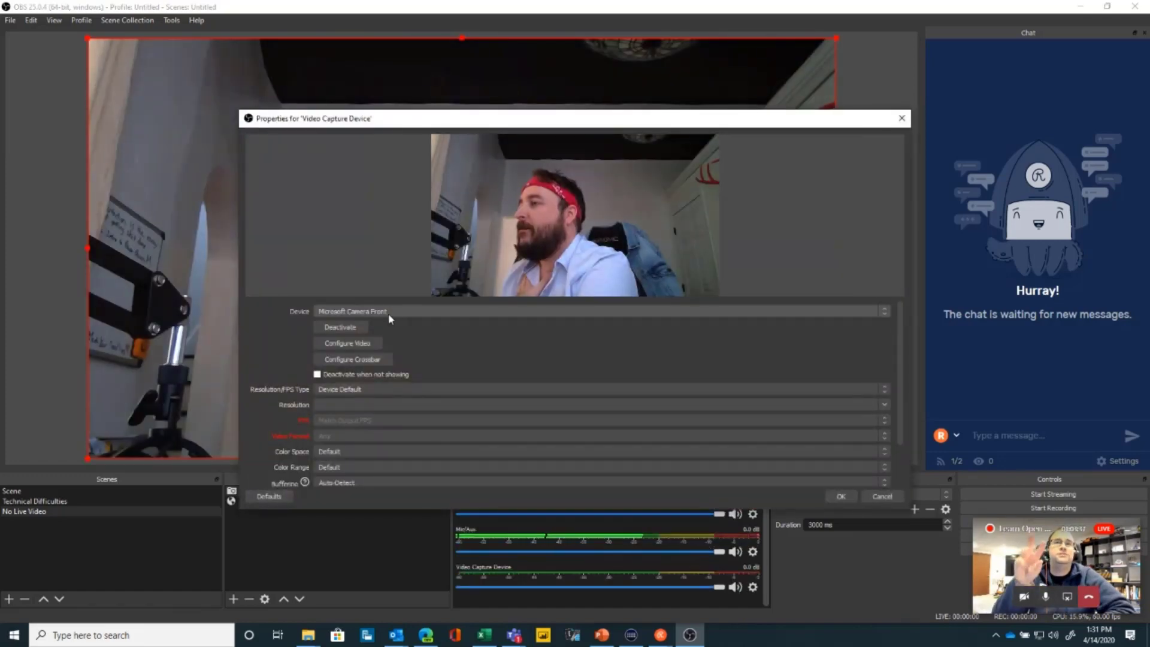
click(841, 496)
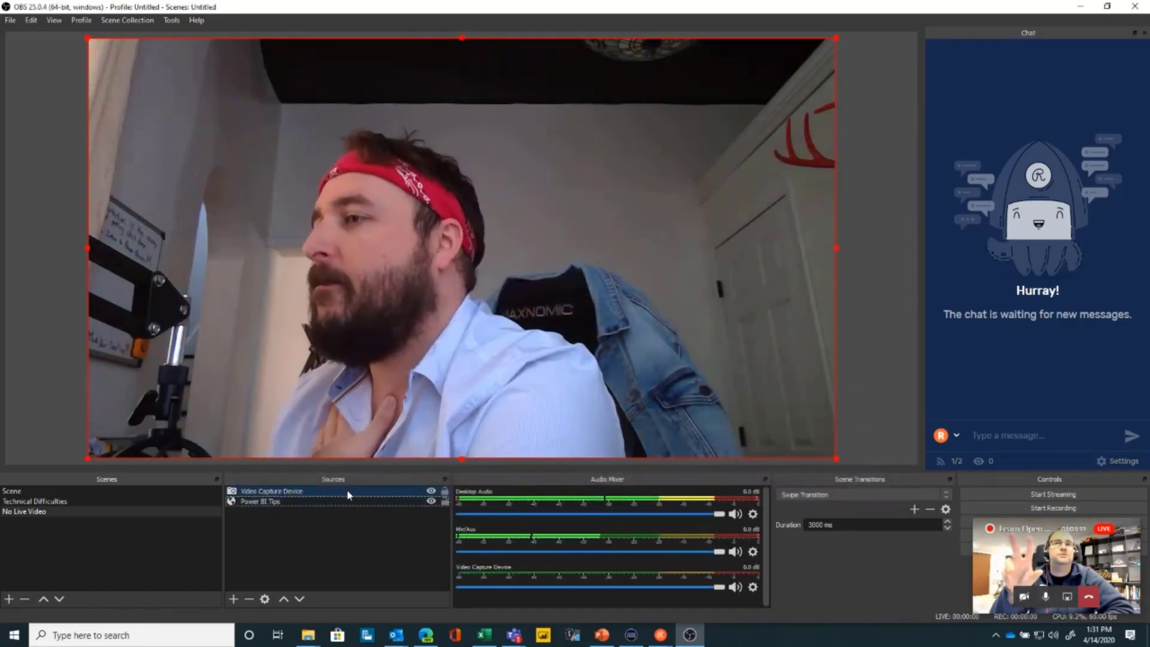
Step: Shrink the camera source to a small picture and place it near the lower-right corner of the canvas
drag(88, 459, 838, 184)
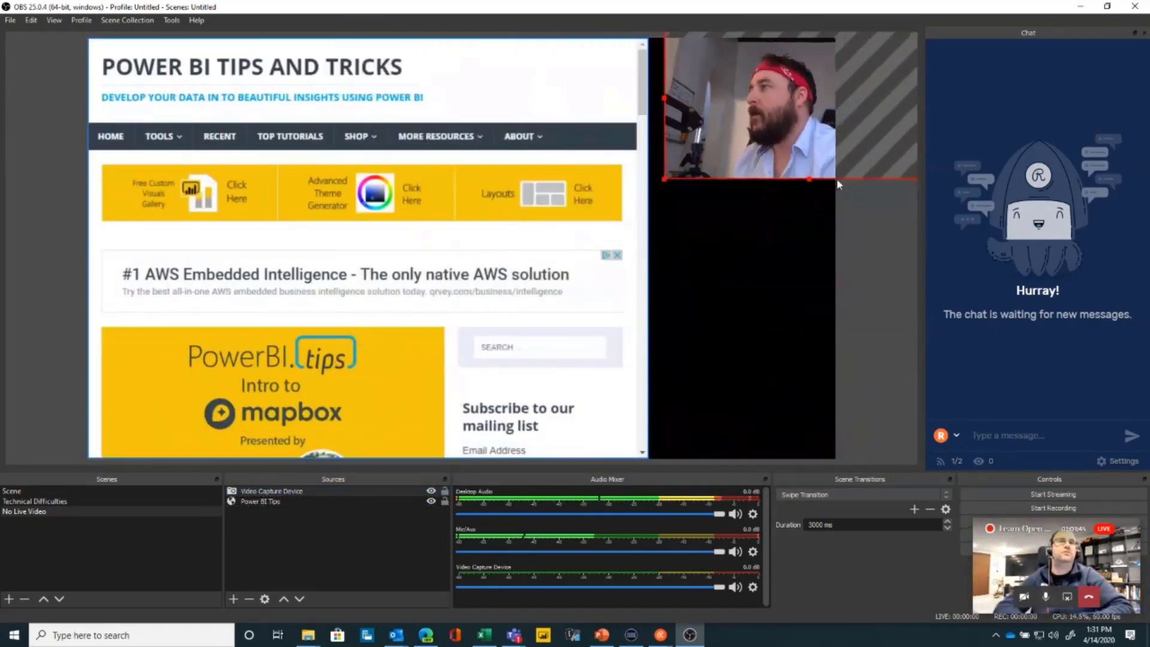
drag(854, 122, 675, 218)
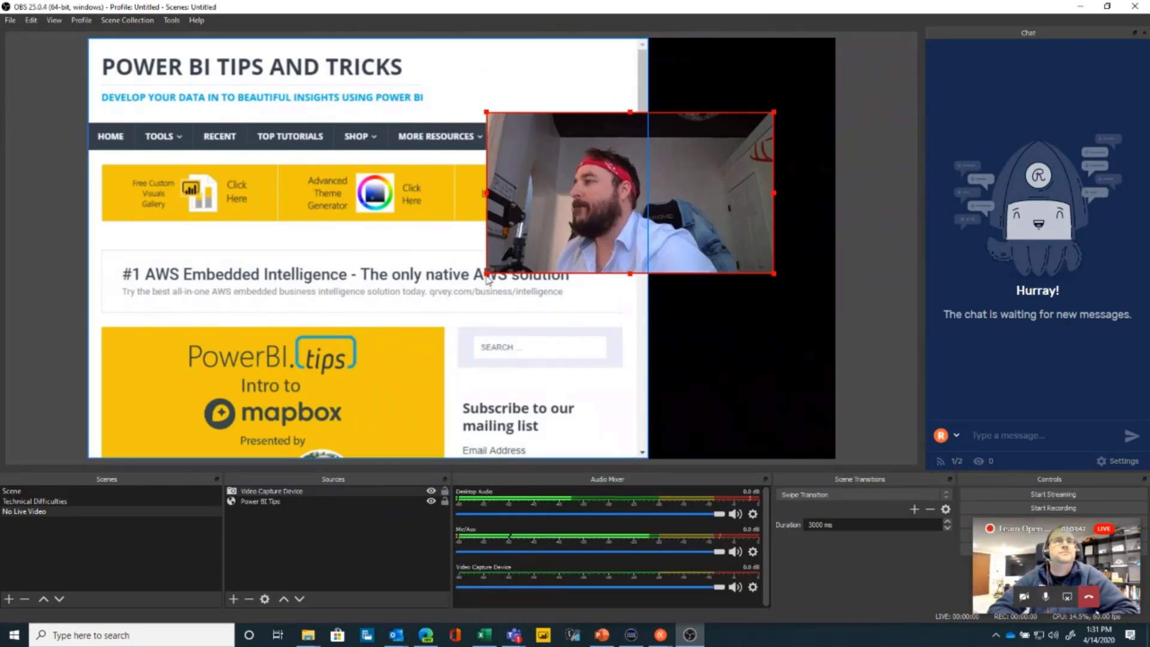
drag(488, 276, 580, 221)
drag(704, 171, 767, 403)
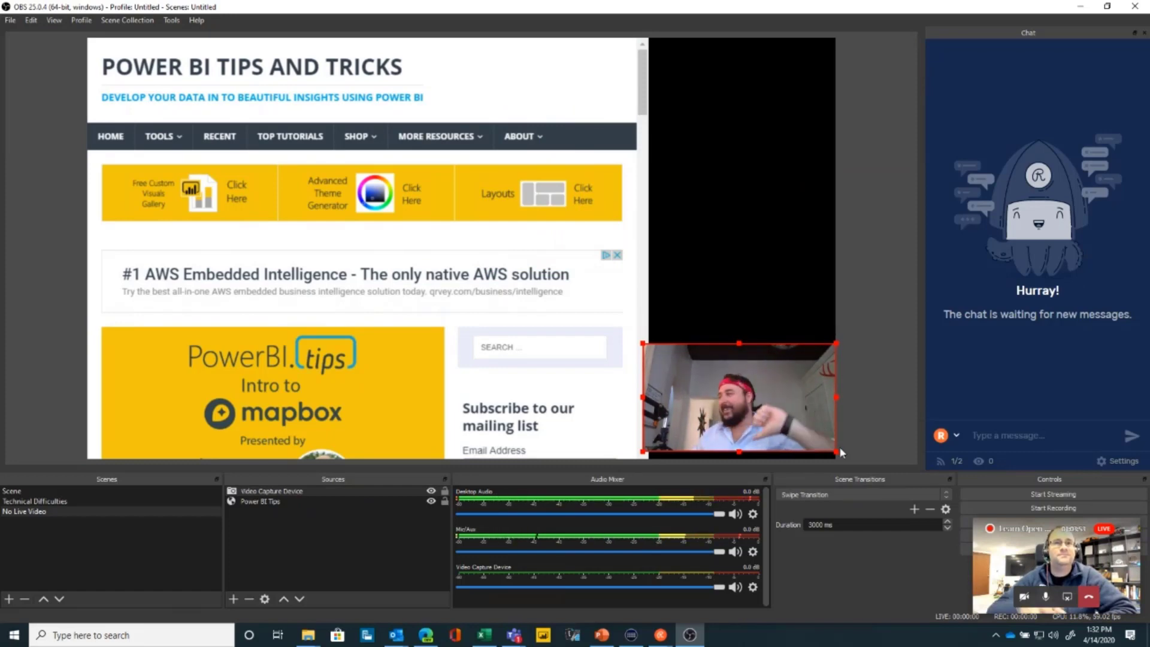
Step: Compare the layout with the Scene scene and align the No Live Video camera with the canvas's bottom edge
click(142, 495)
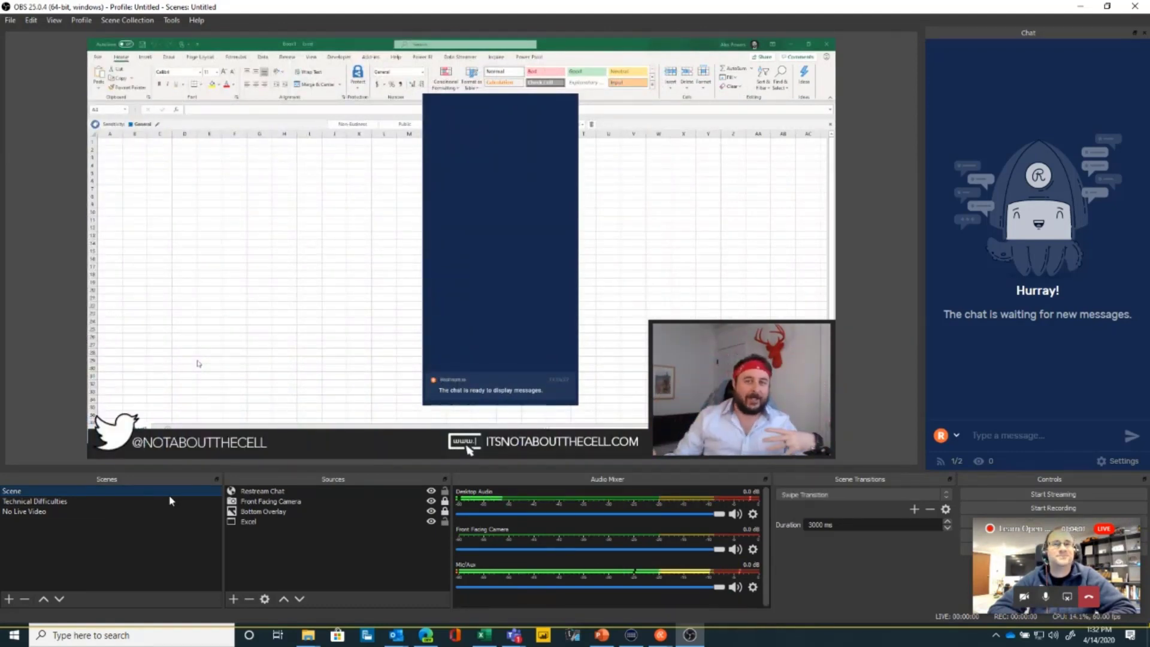
click(95, 510)
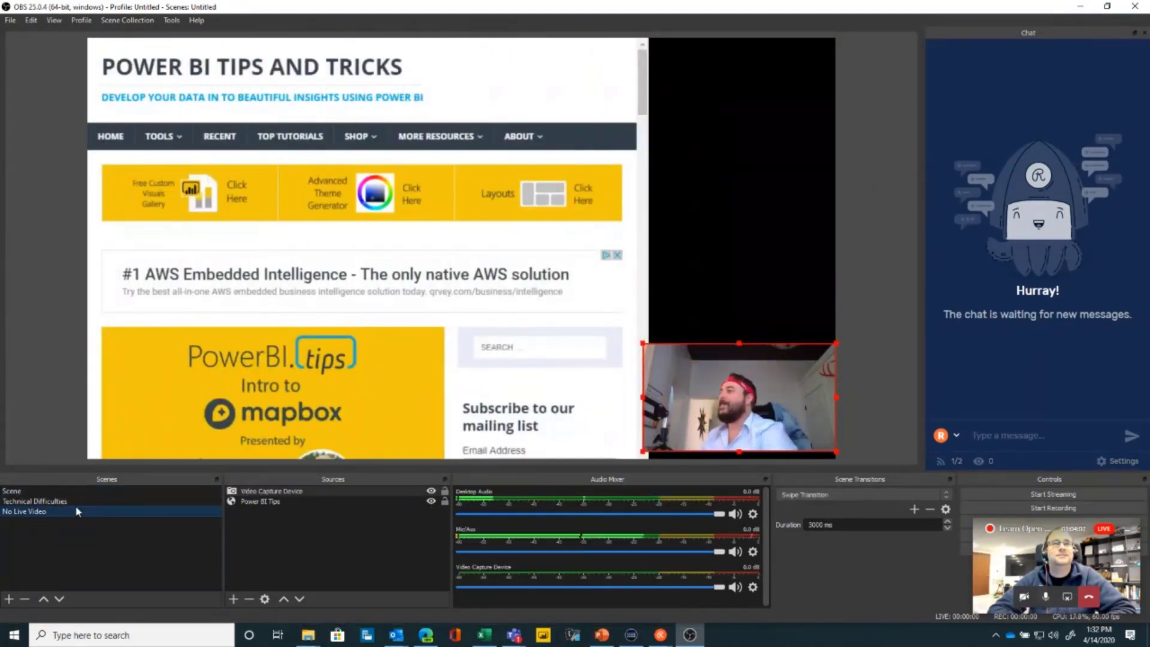
mouse_move(688, 426)
mouse_down()
mouse_move(676, 431)
mouse_move(686, 427)
mouse_up()
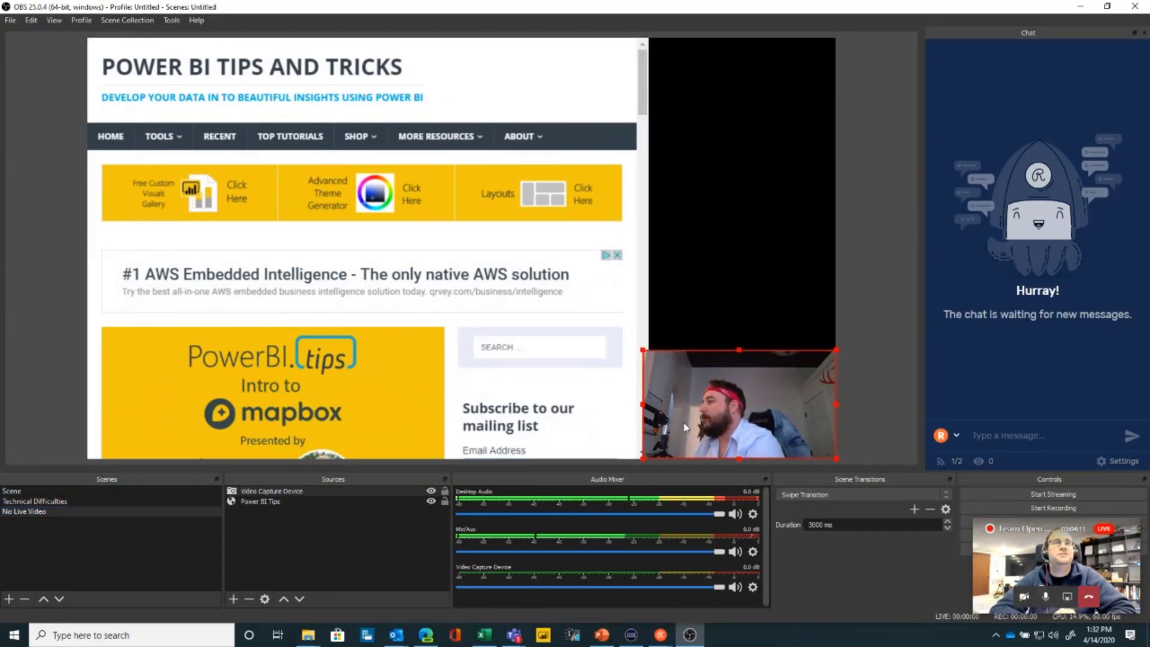
click(805, 249)
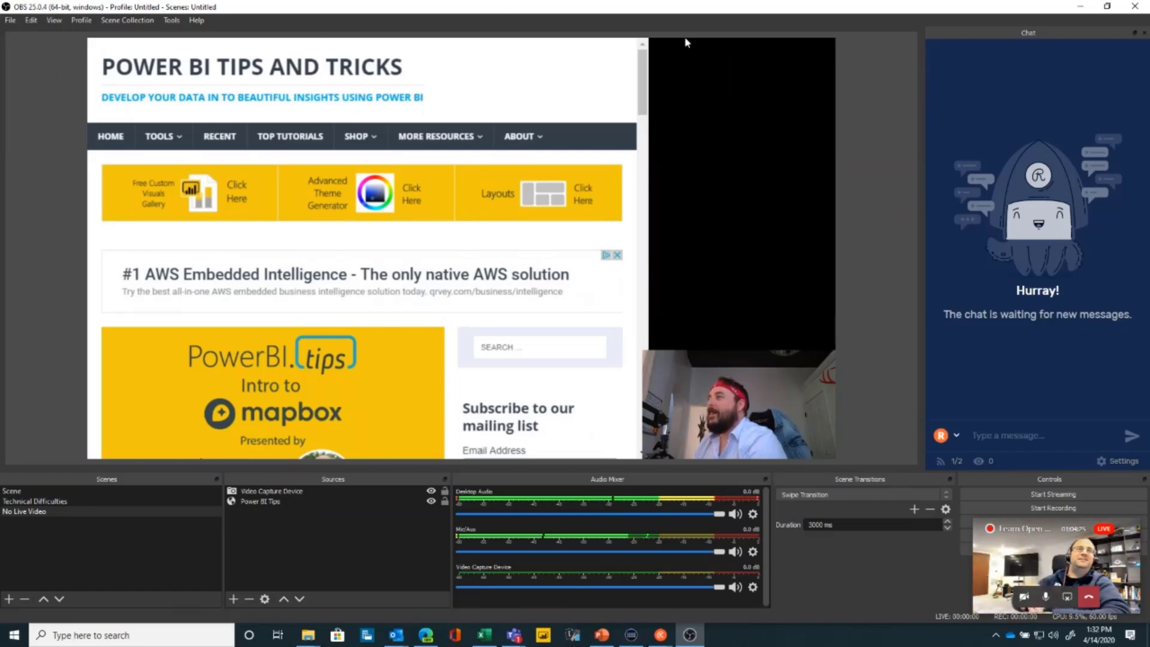
Step: Shrink the camera source slightly and nudge it left so it fits in the black strip beside the web page
click(646, 455)
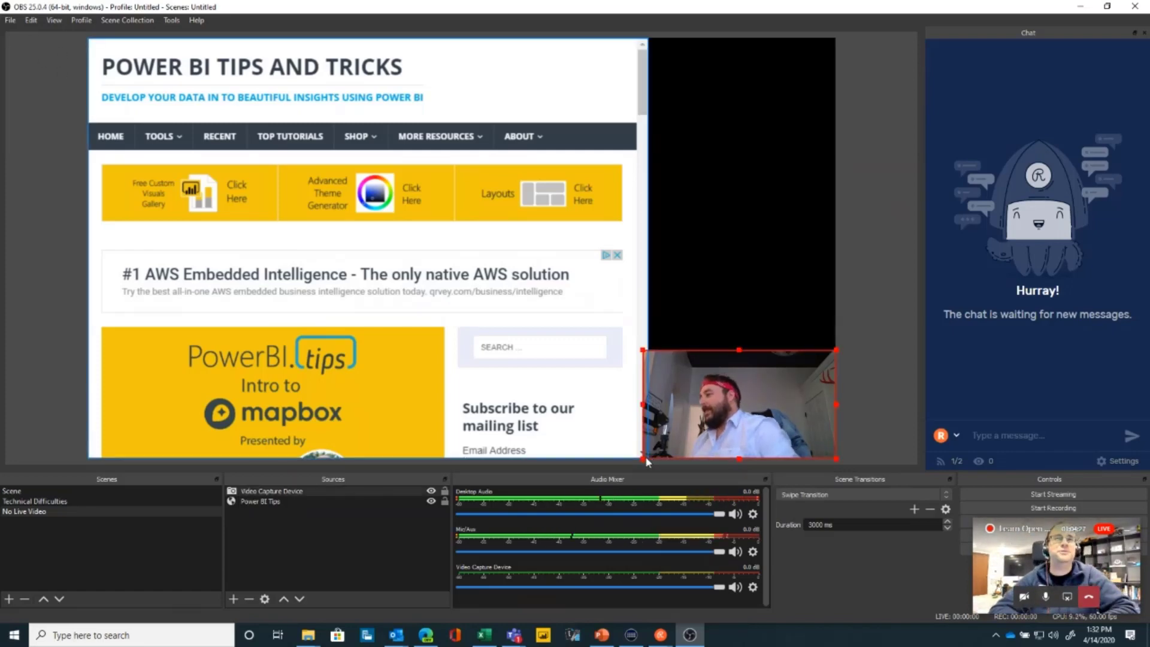
drag(646, 455, 660, 452)
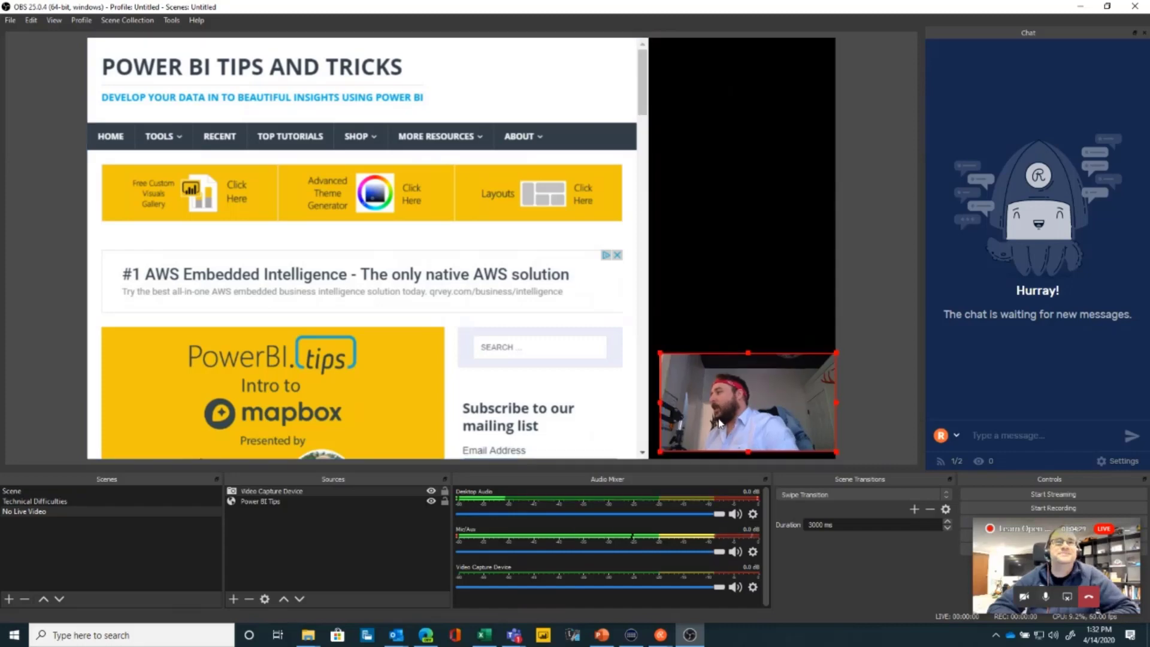
click(715, 292)
click(732, 390)
key(Left)
key(Left)
key(Left)
key(Left)
key(Left)
key(Left)
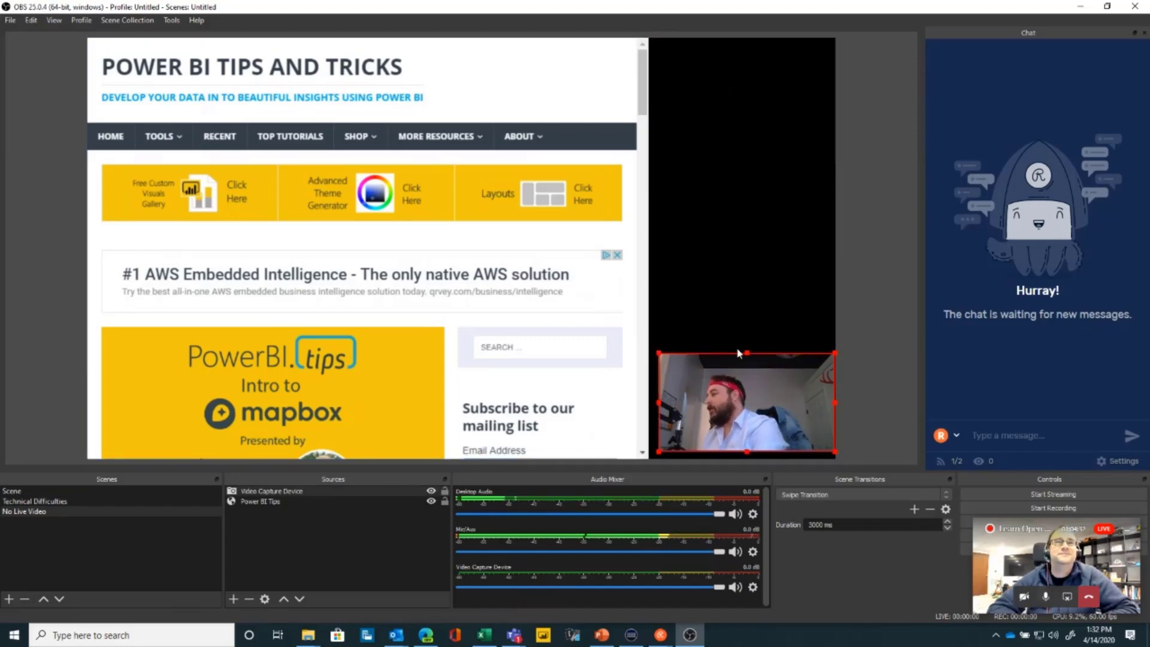
click(709, 312)
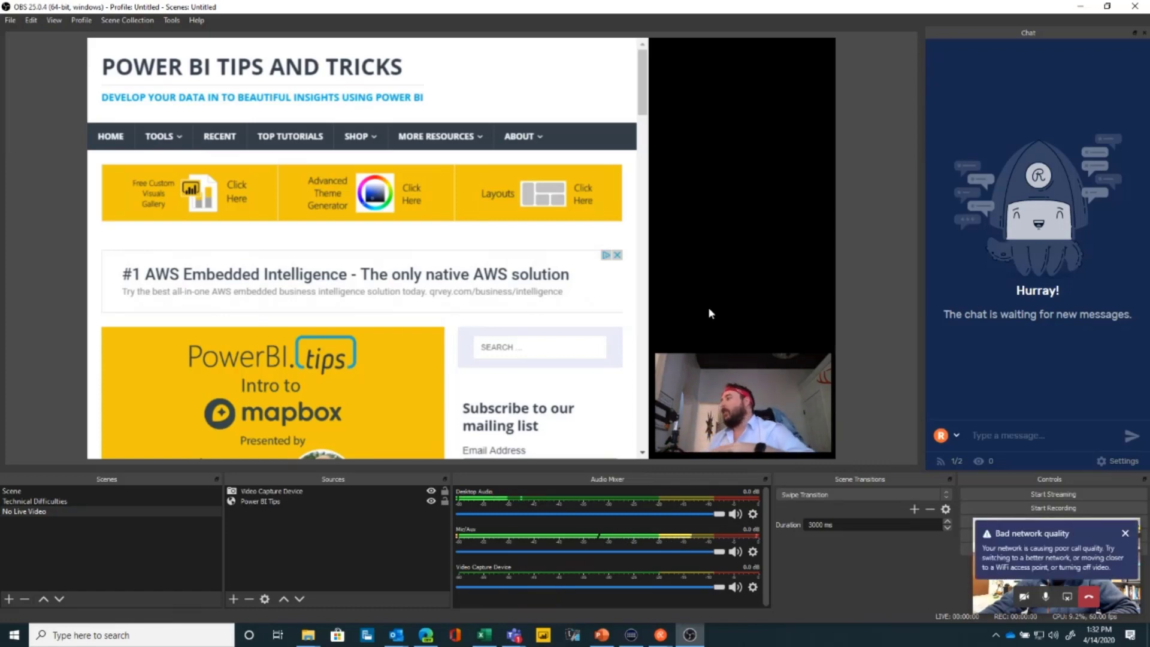
click(1126, 533)
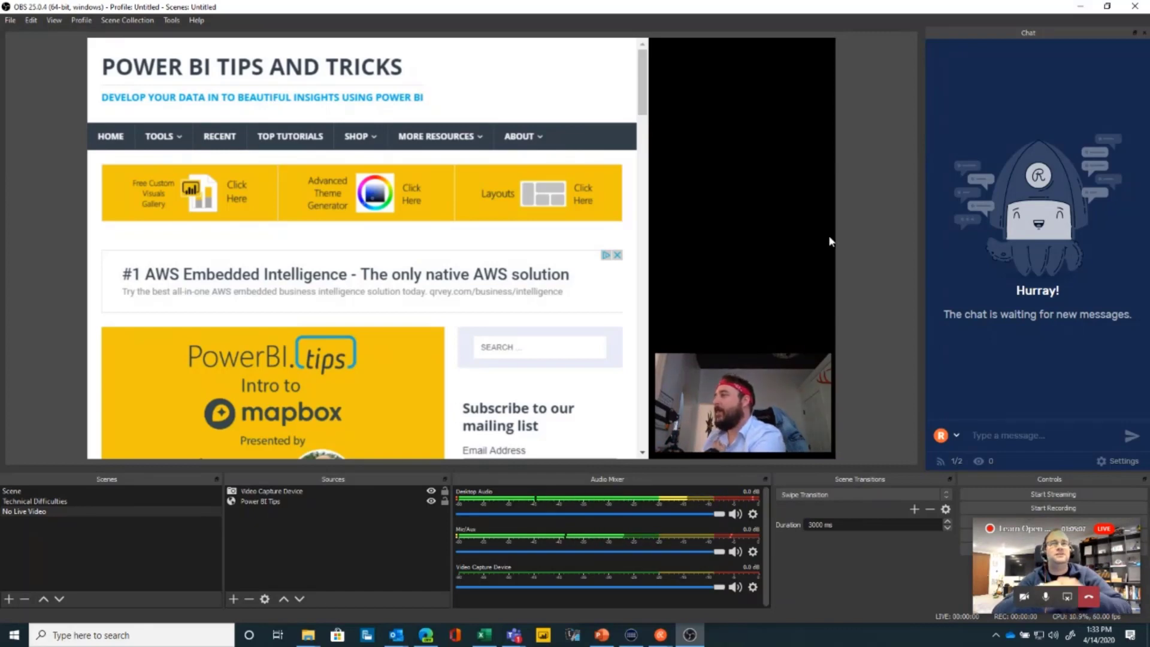
Step: Switch to the Scene scene, shift the Excel source down, and move it back to the canvas's top edge
click(91, 488)
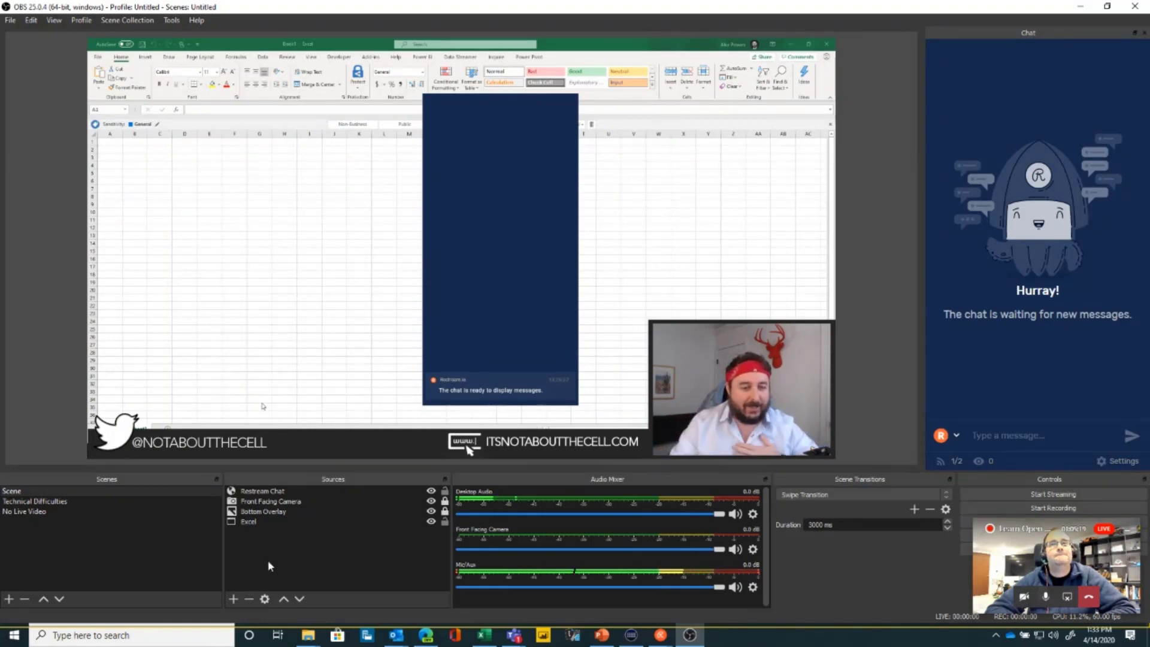
drag(789, 392, 796, 410)
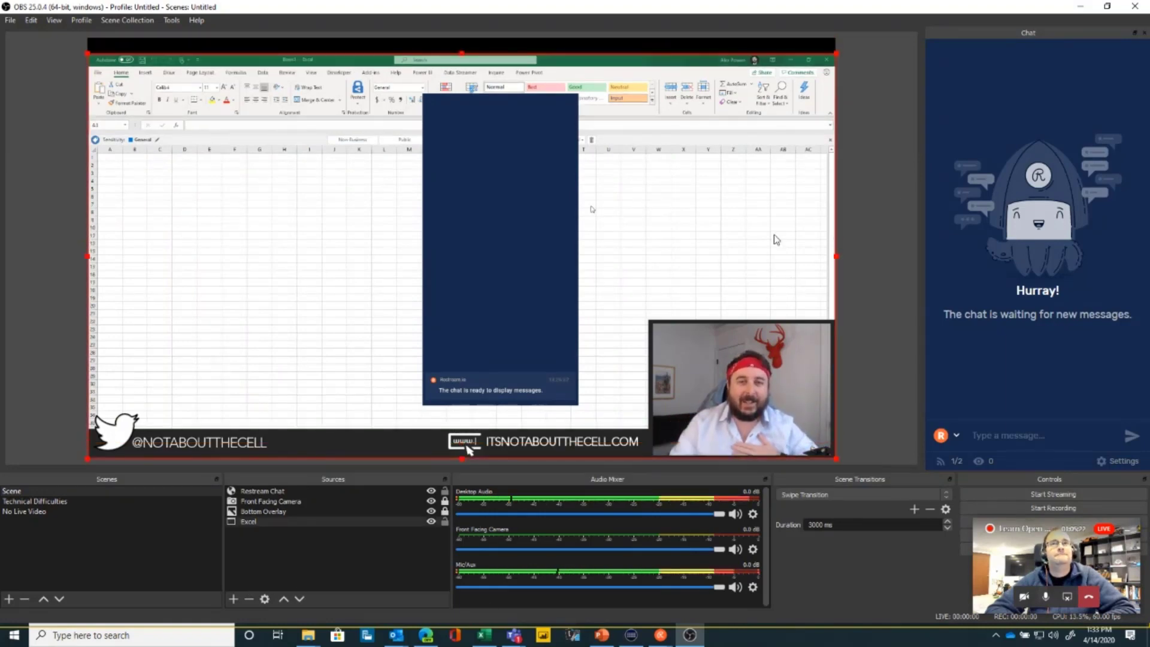
mouse_move(775, 239)
mouse_down()
mouse_move(784, 203)
mouse_move(773, 223)
mouse_up()
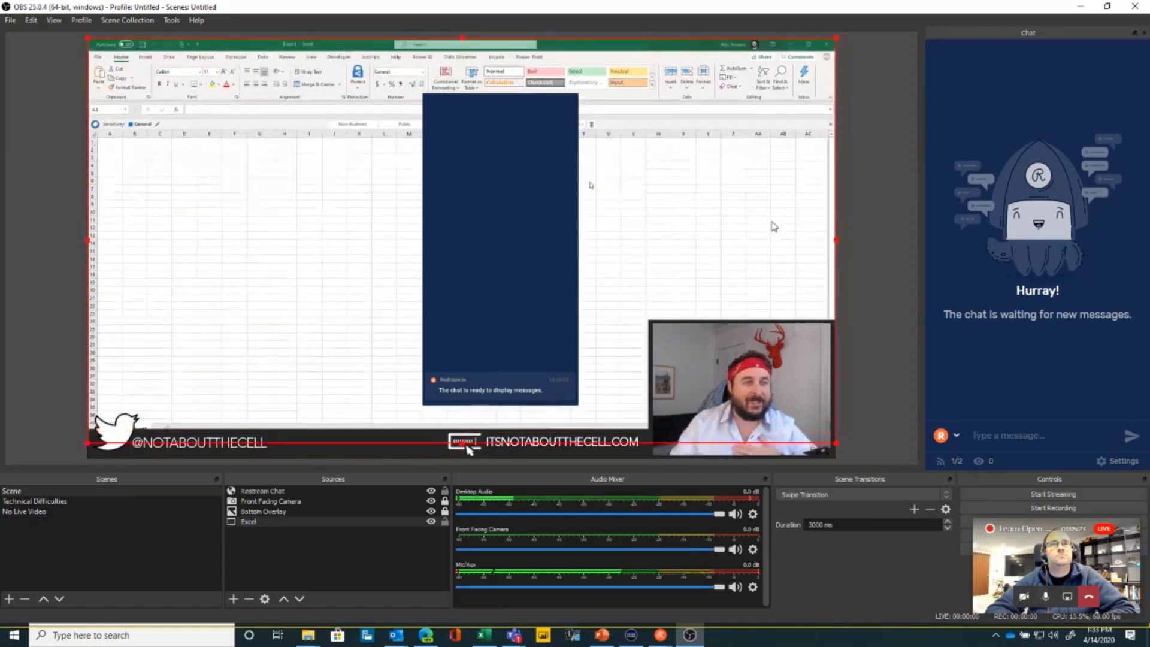
click(889, 234)
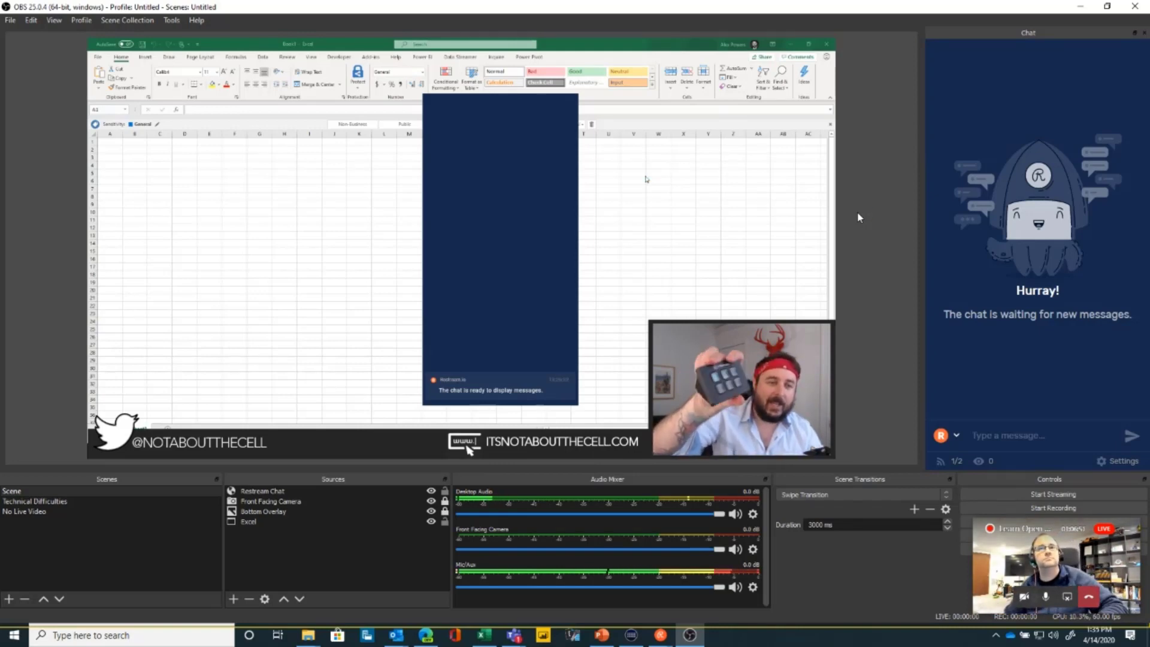
Step: Show the Technical Difficulties scene, return to Scene, and move the Restream Chat source to the left side of the canvas
key(Down)
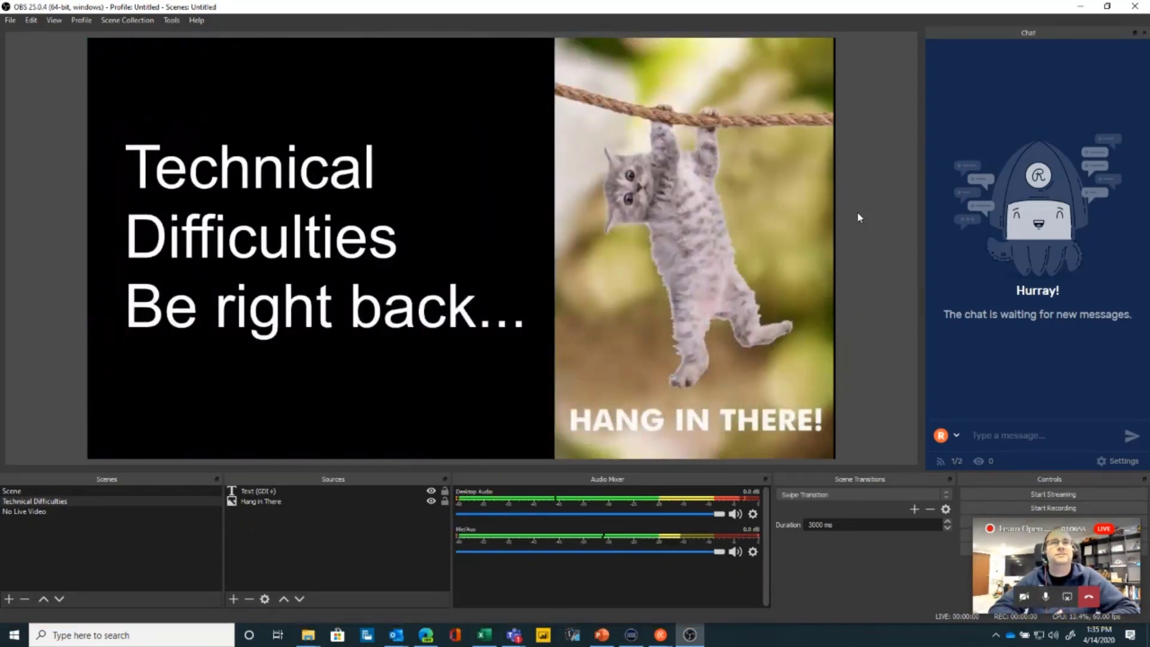
key(Up)
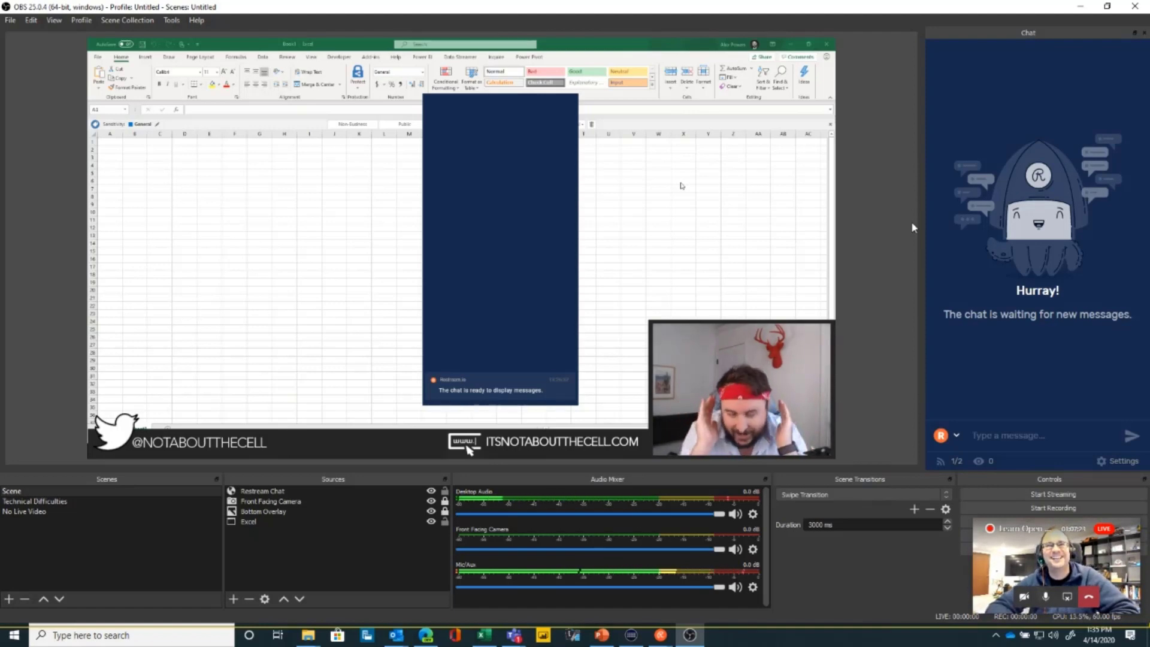
drag(497, 207, 199, 215)
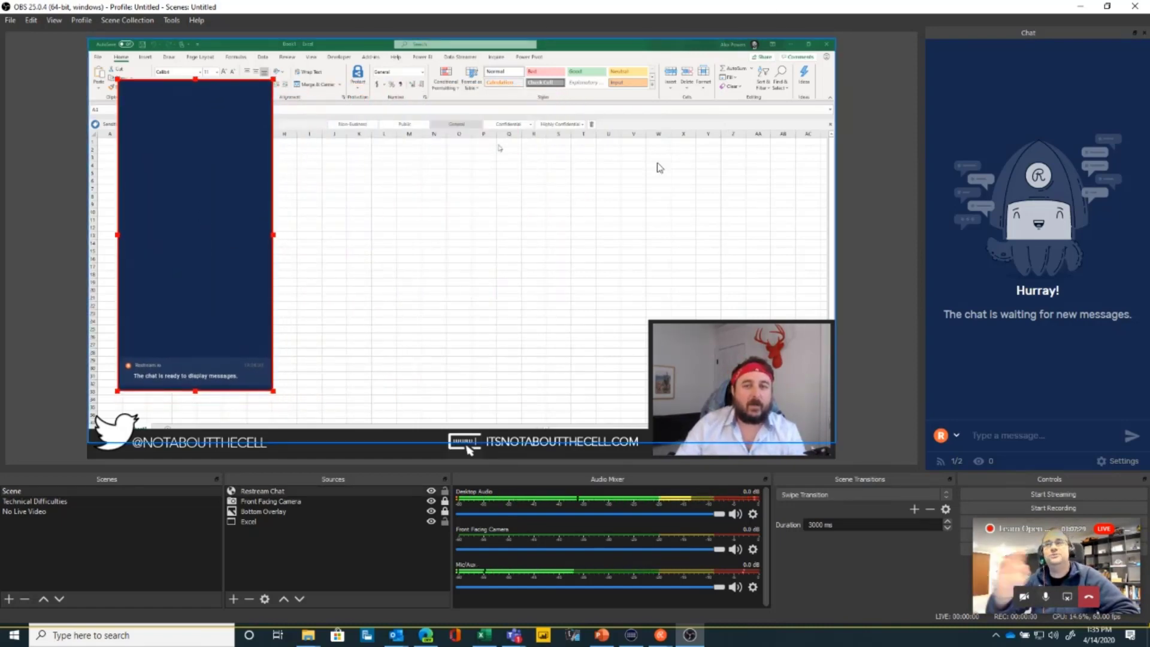
Step: Unlock the Front Facing Camera source in the Scene scene and select it on the canvas
click(878, 161)
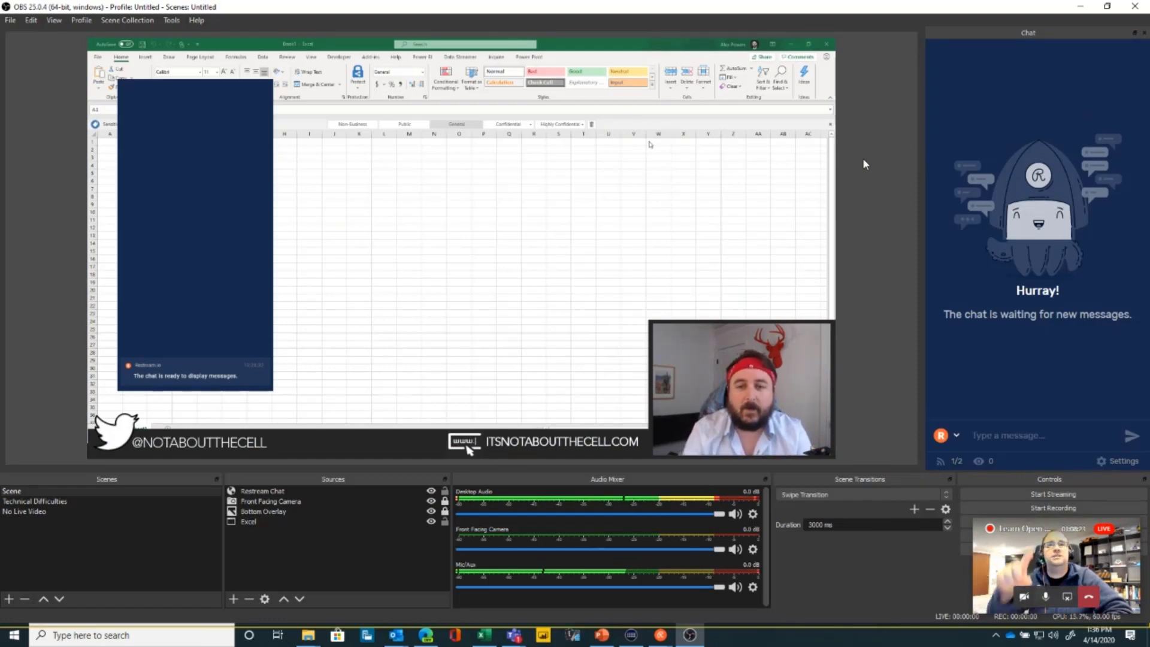
click(387, 492)
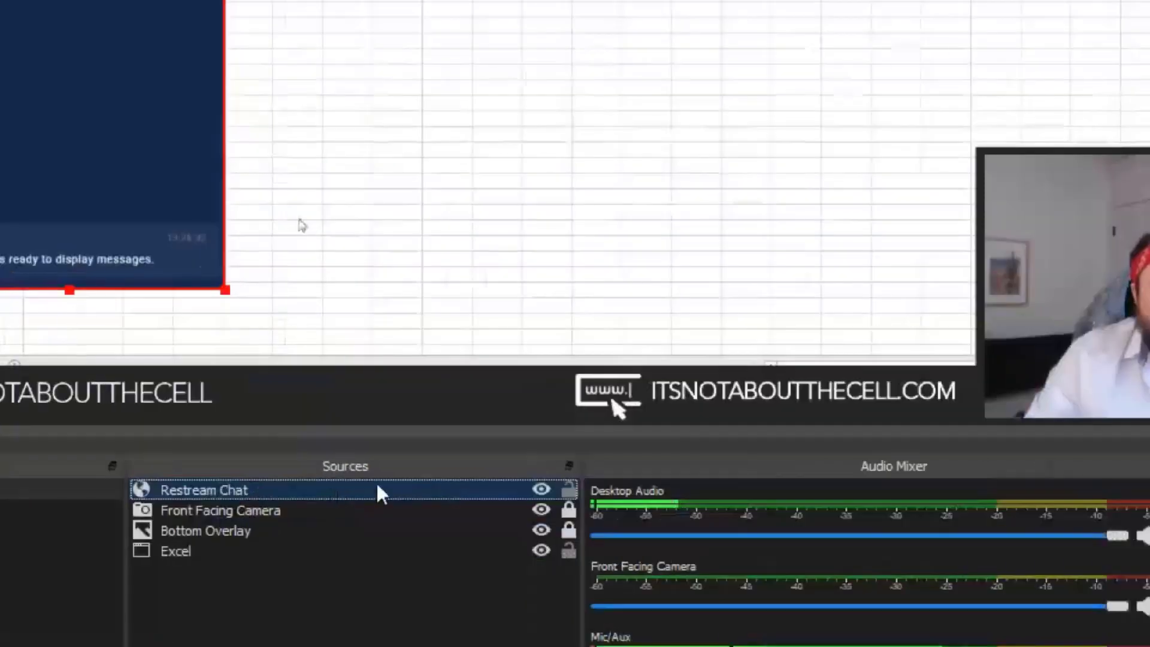
click(465, 511)
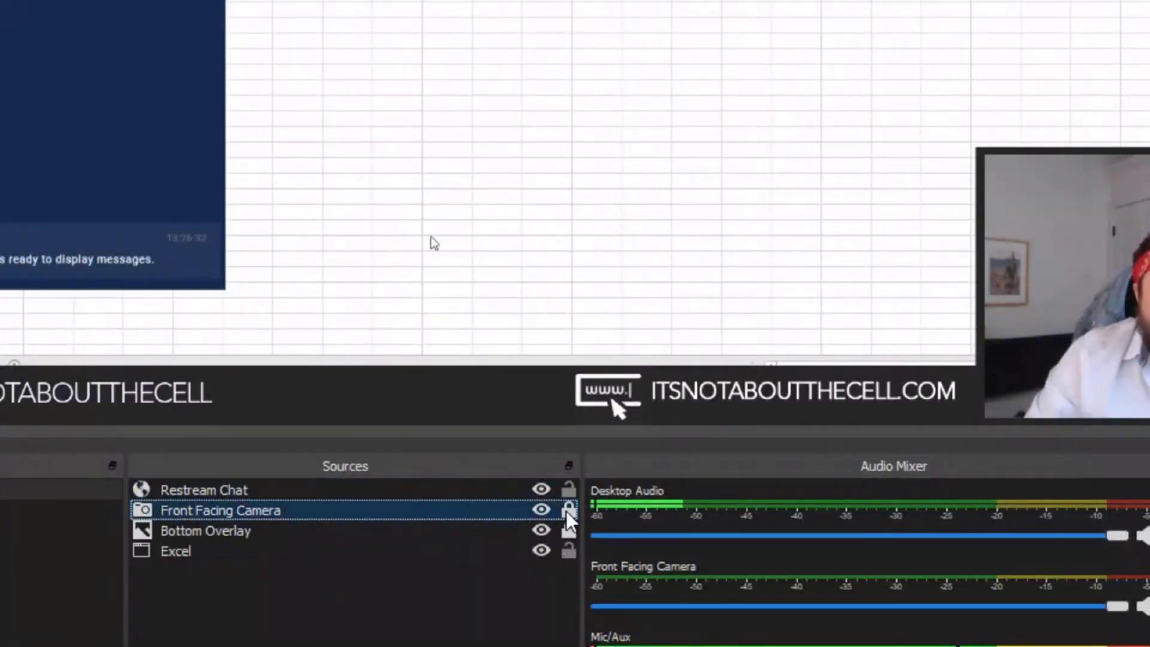
click(1036, 246)
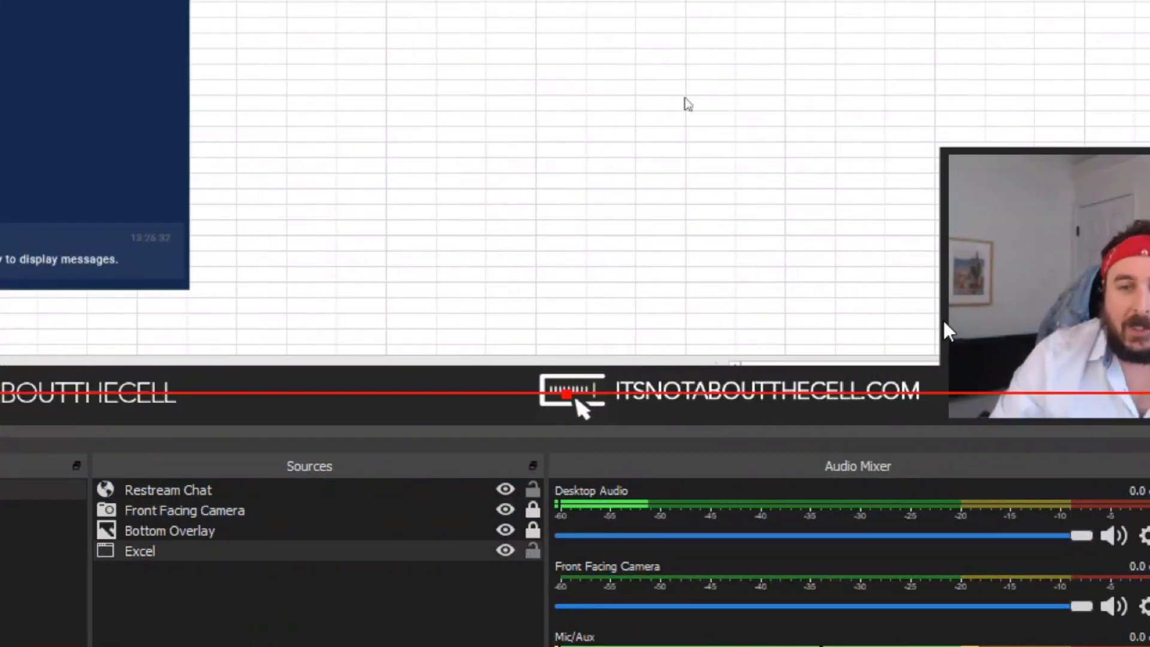
click(534, 508)
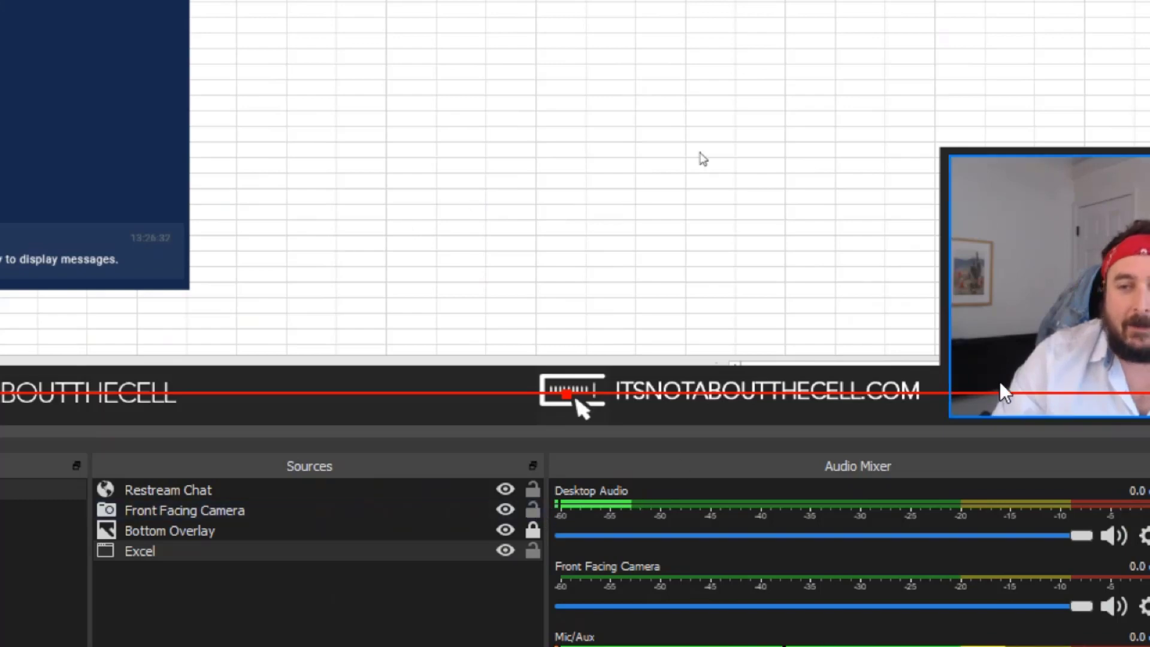
click(1015, 399)
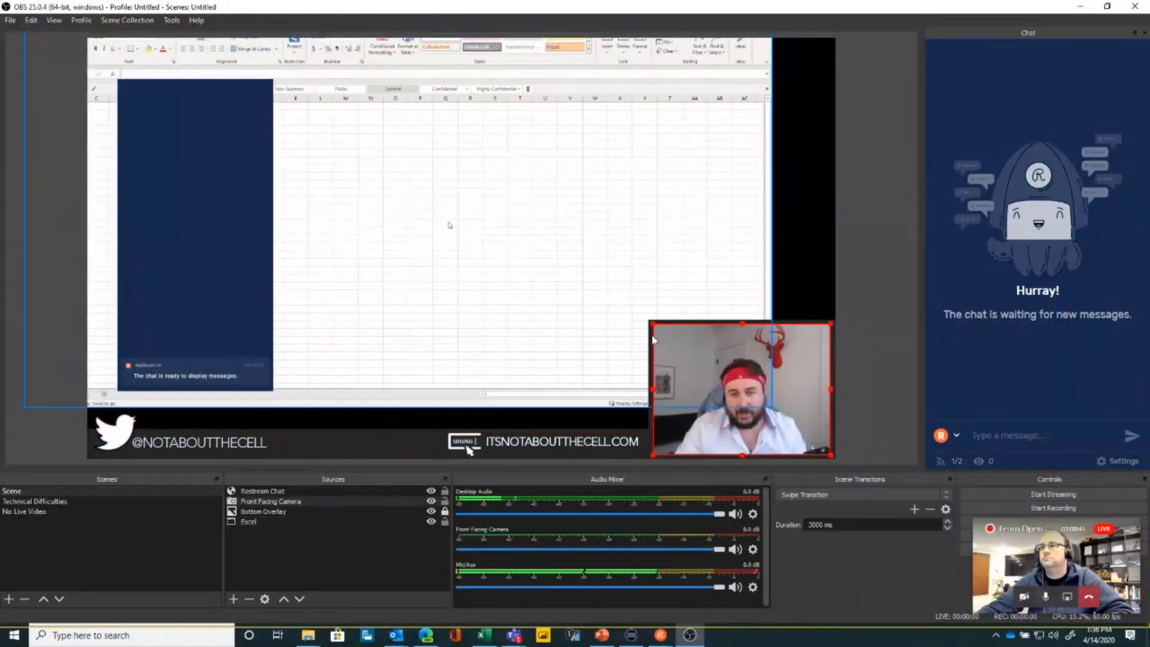
Step: Enlarge the Front Facing Camera and shrink it back into its overlay frame, and realign the Excel source with the canvas's top and side edges
drag(653, 322, 316, 82)
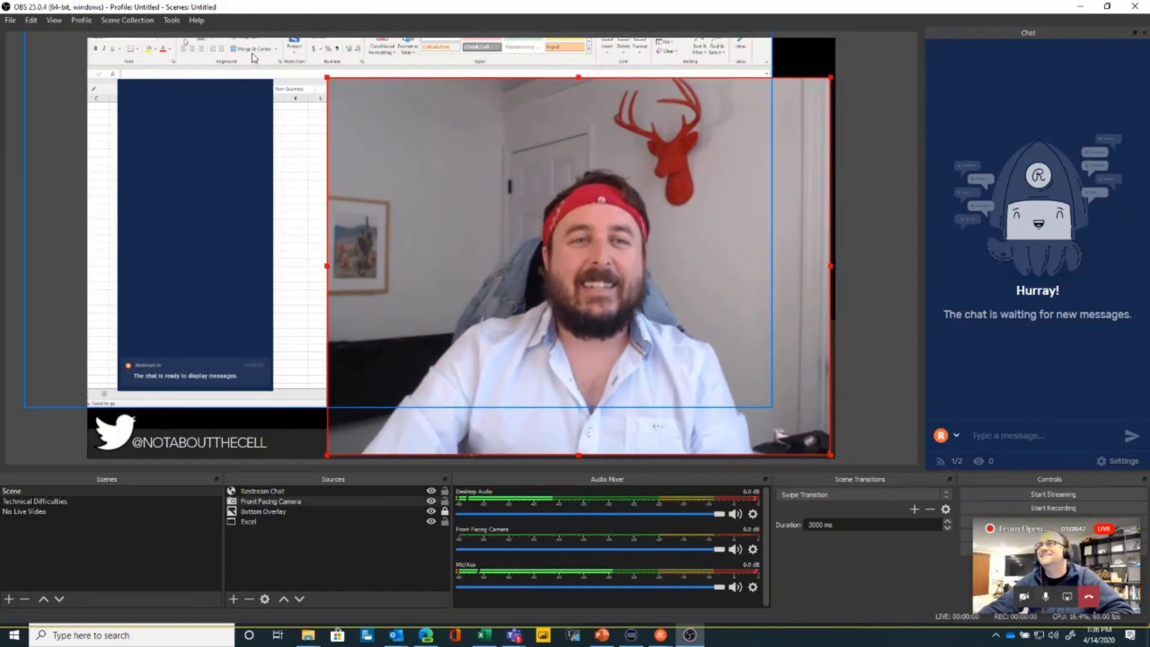
drag(327, 77, 653, 398)
click(516, 231)
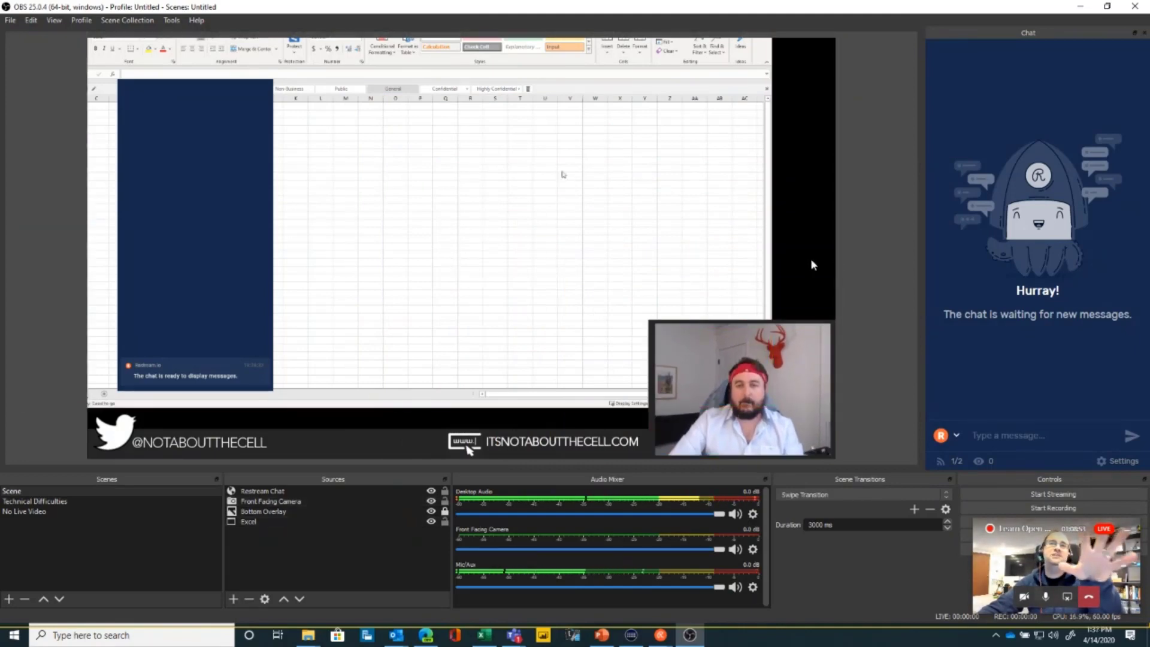
drag(650, 215, 717, 252)
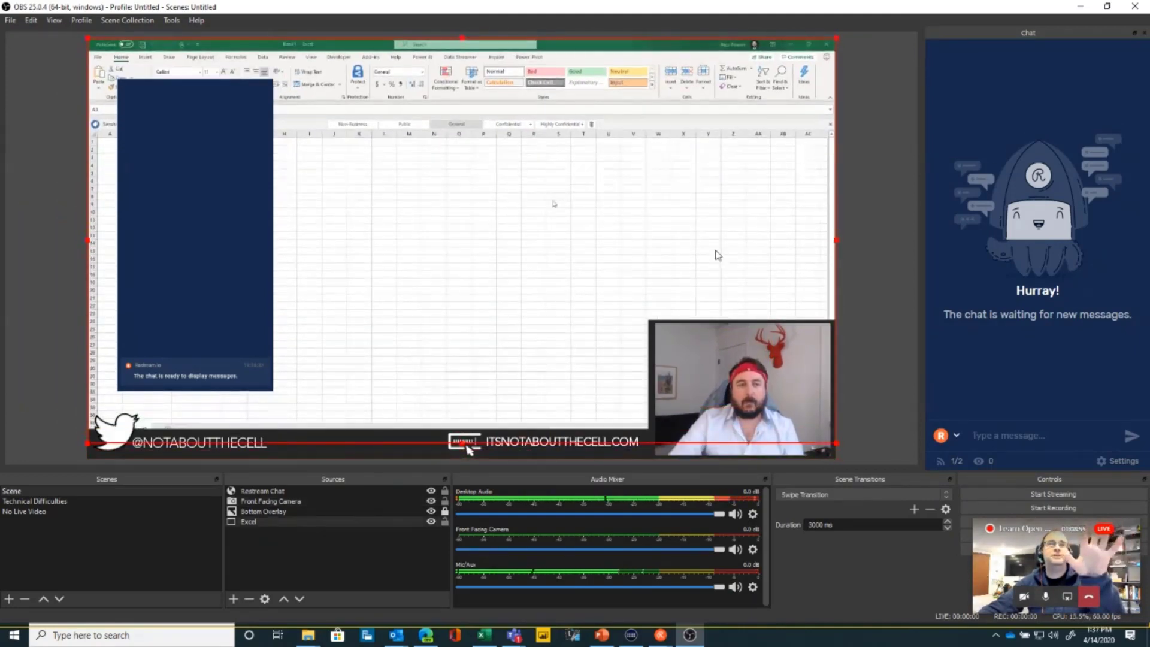
click(854, 177)
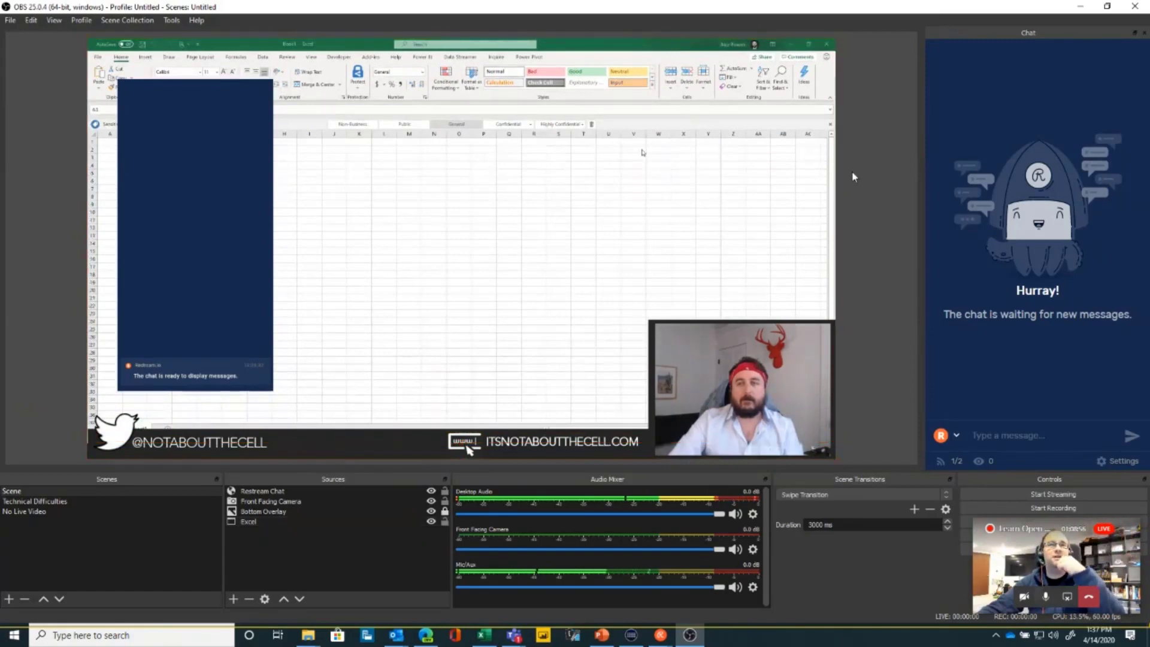
Step: Show the No Live Video scene and check CPU usage, frame rate and missed frames in the Stats window, closing it when done
click(62, 512)
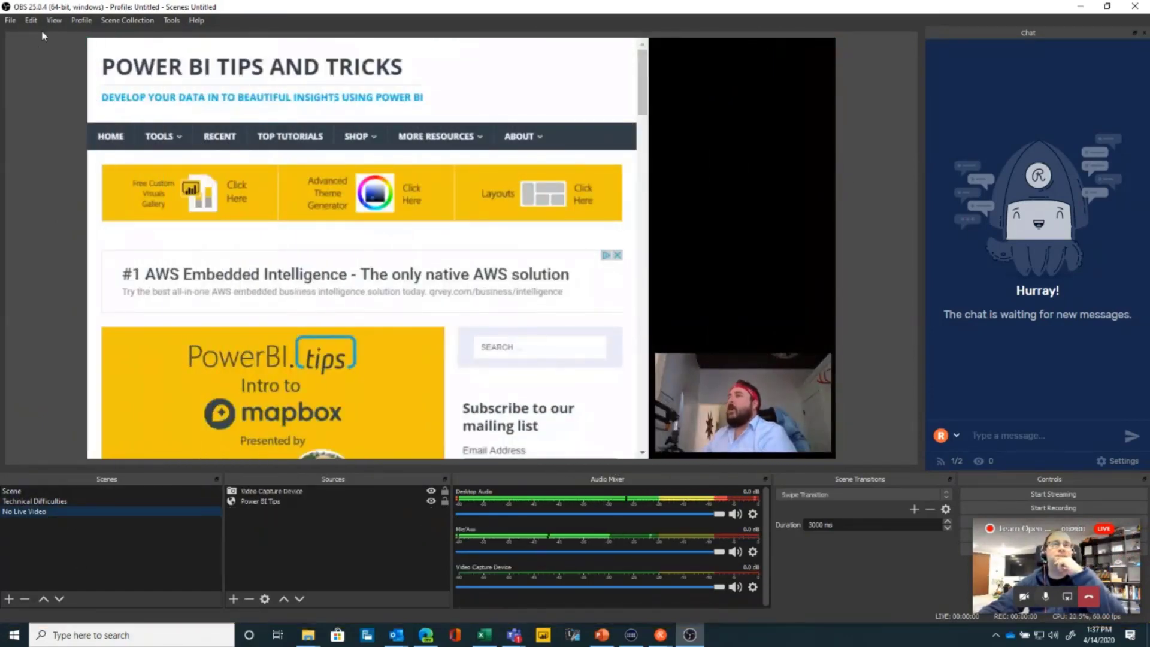
click(52, 21)
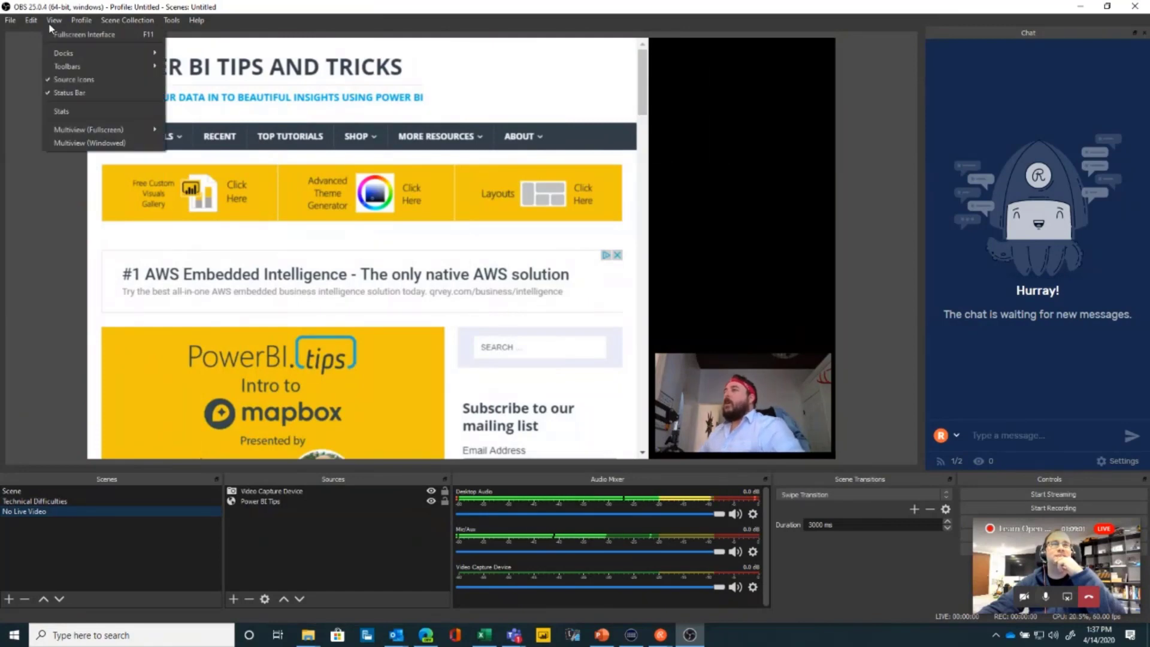
click(76, 111)
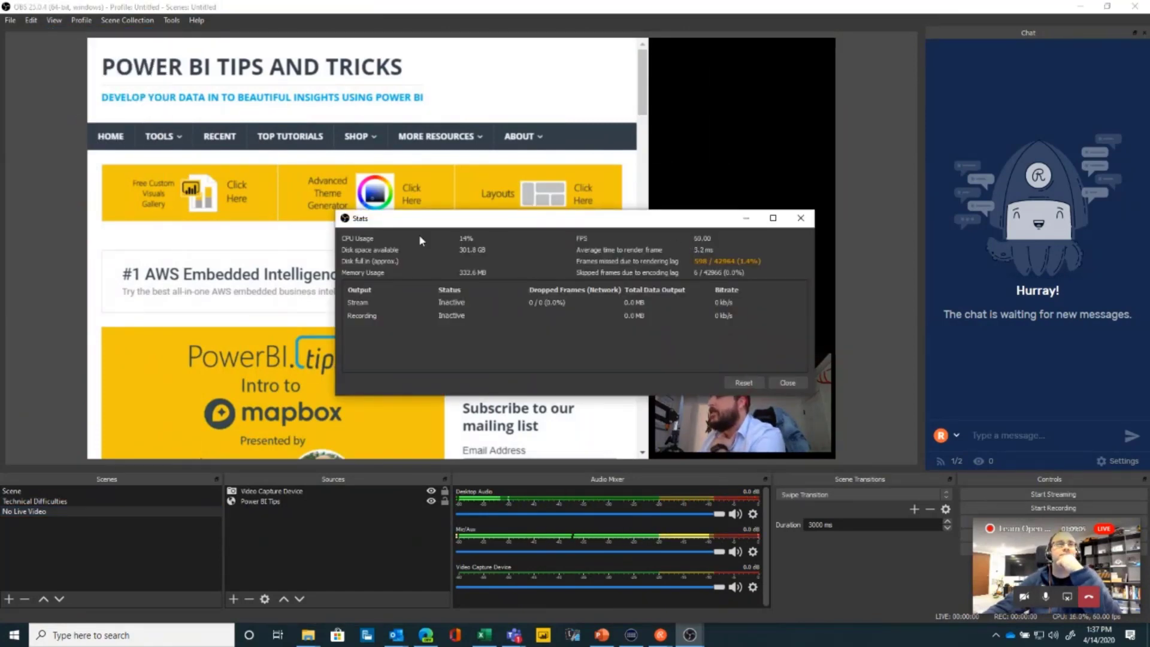
click(233, 138)
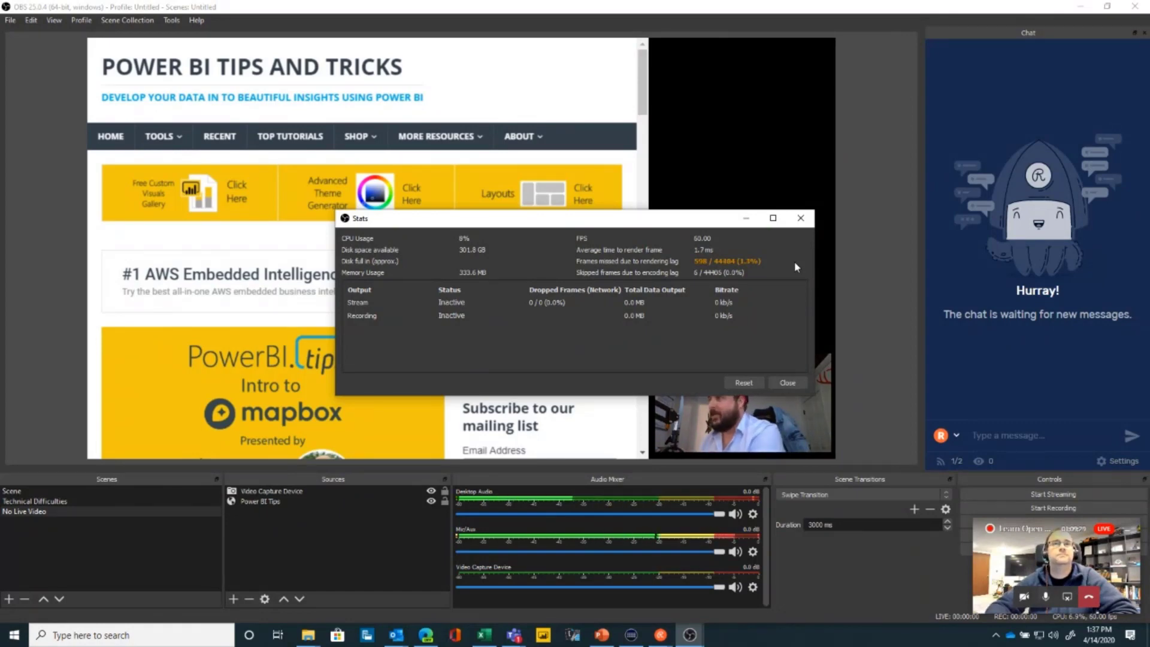
click(801, 218)
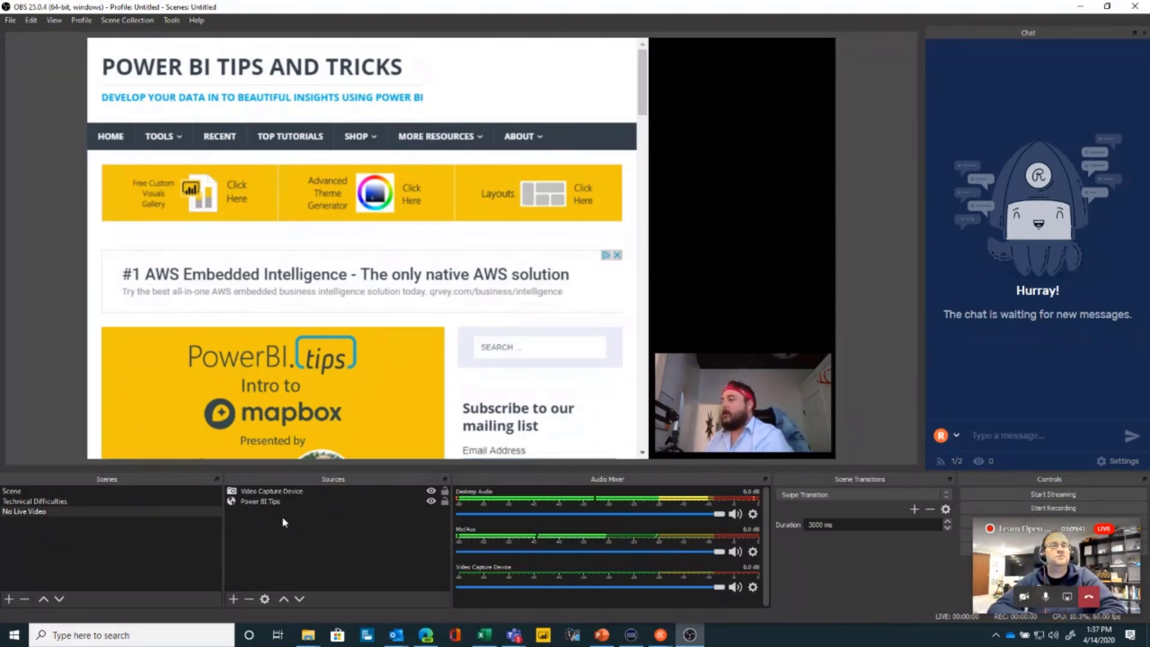
Step: In the Scene scene, move Restream Chat to the middle of the canvas and return the temporarily moved camera to its bottom-right overlay frame
click(166, 494)
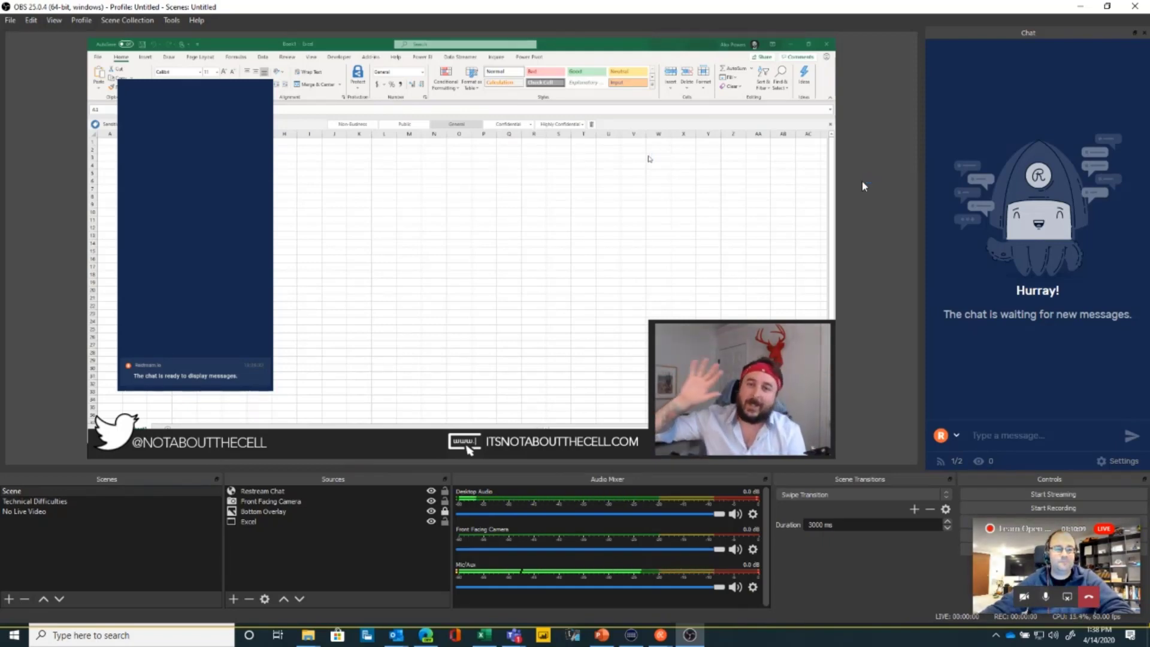
click(525, 292)
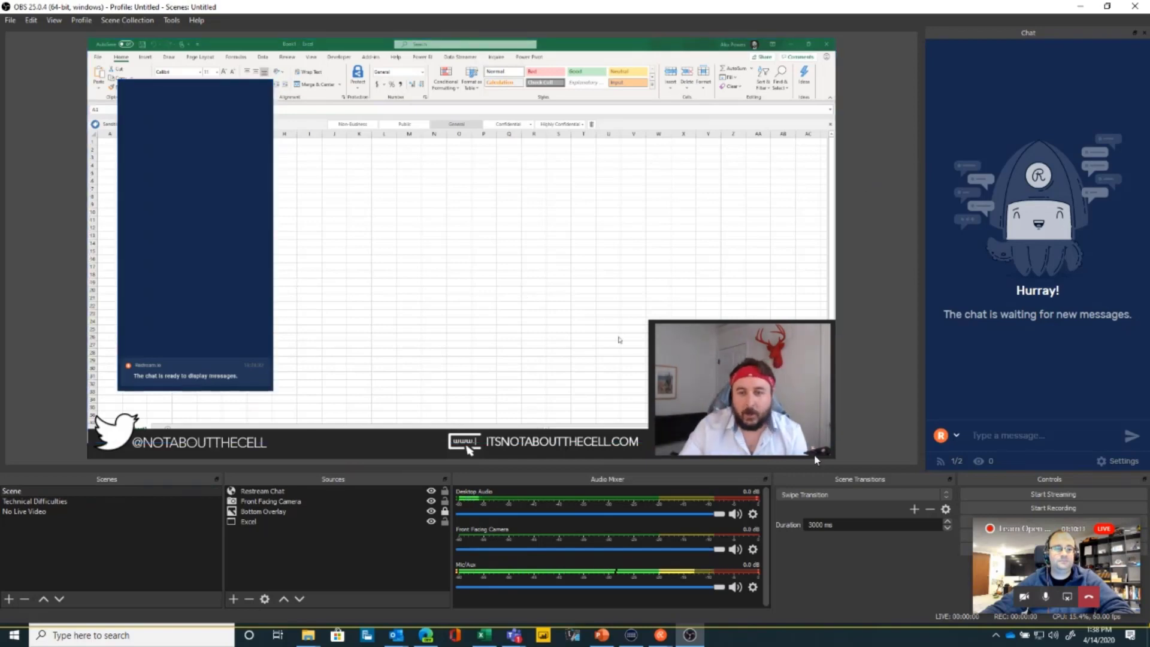
click(758, 413)
drag(758, 413, 205, 131)
drag(200, 242, 503, 279)
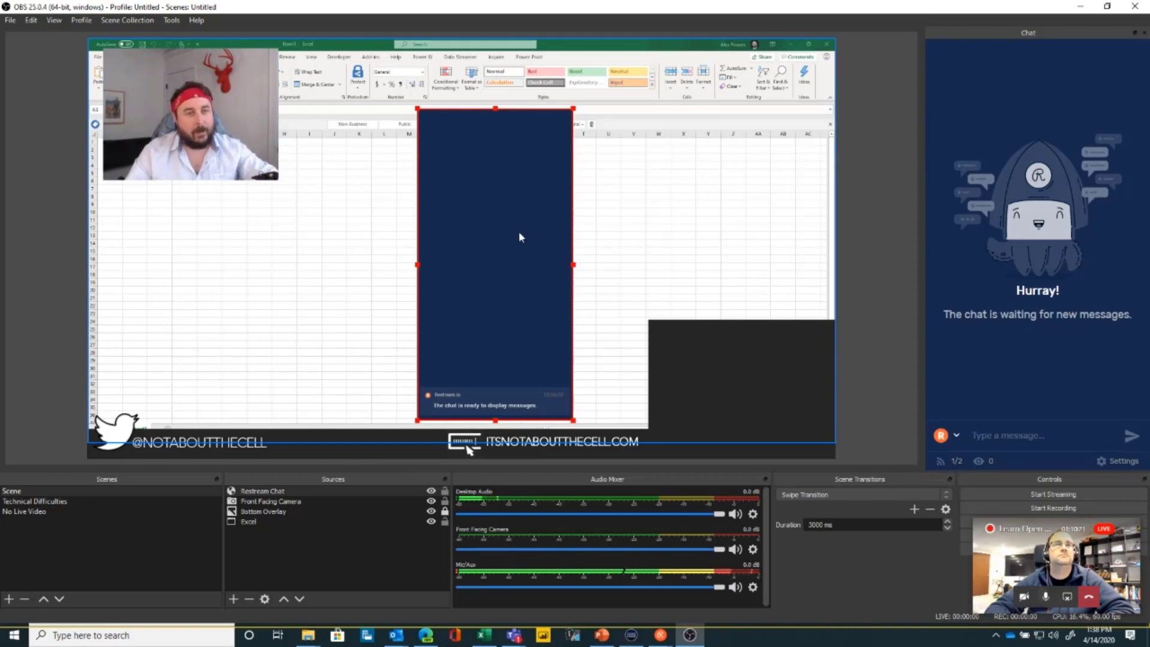
drag(240, 120, 775, 385)
click(853, 246)
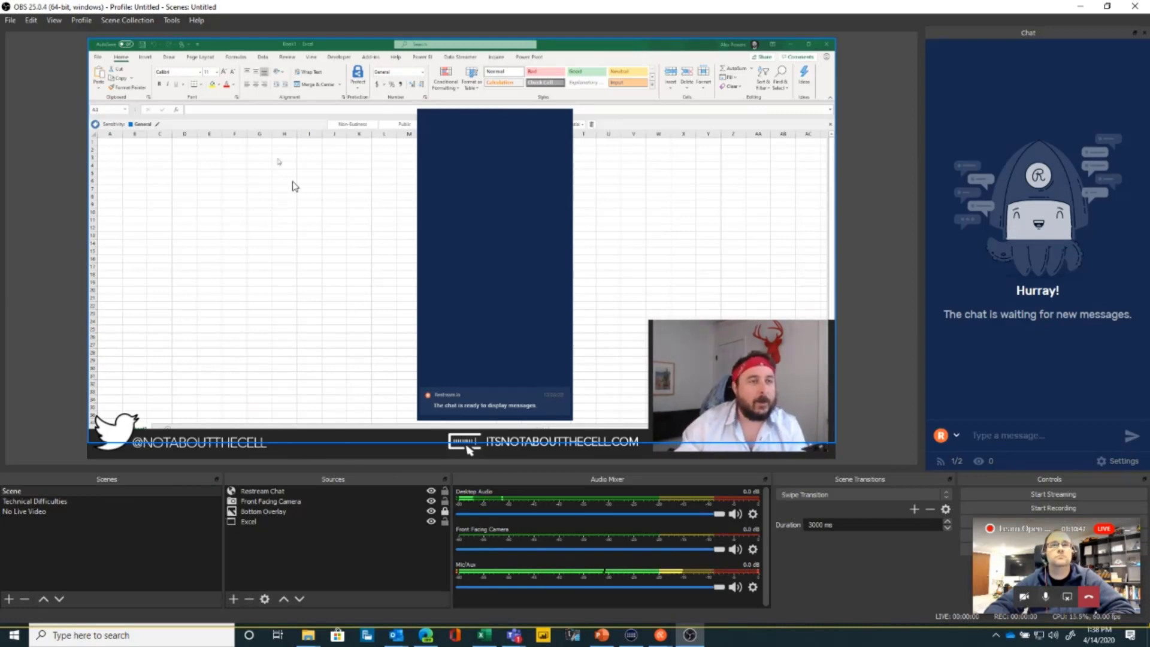
Step: Open the windowed Multiview, enlarge it to about twice its width, and place it over the canvas
click(55, 20)
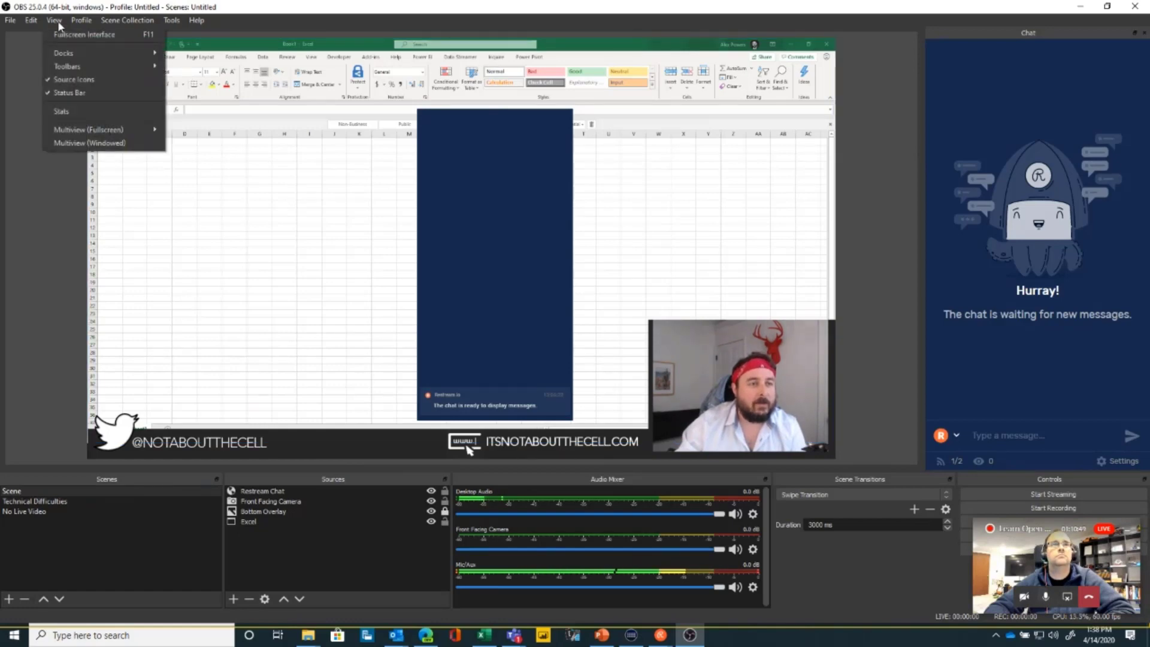
click(88, 143)
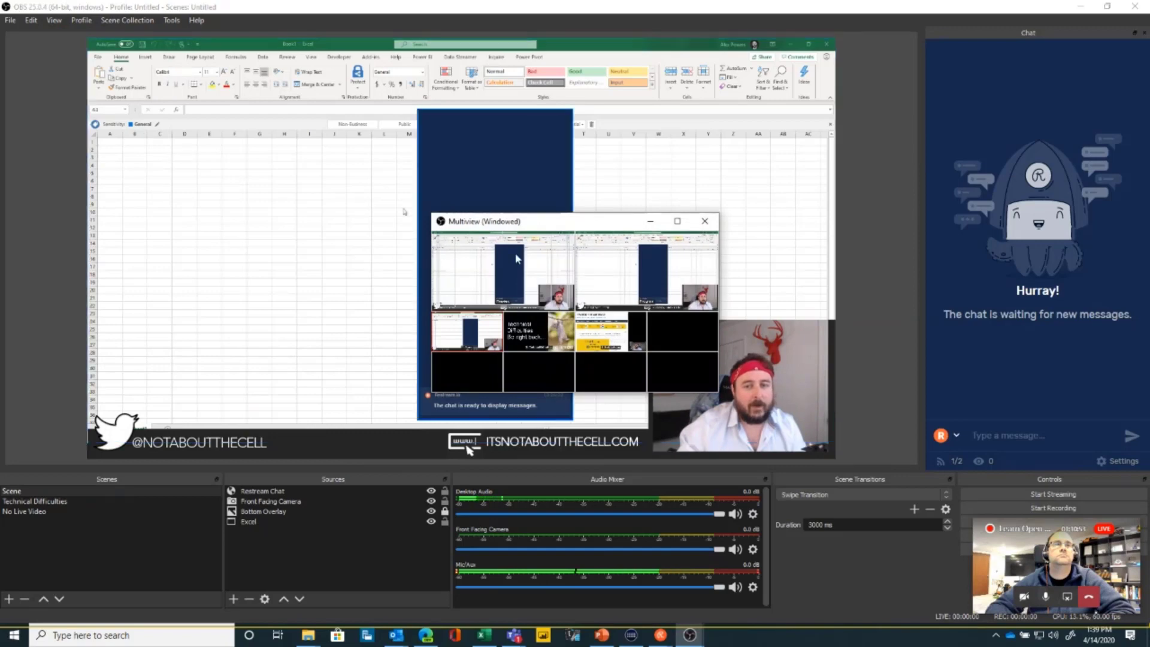
drag(565, 223, 505, 180)
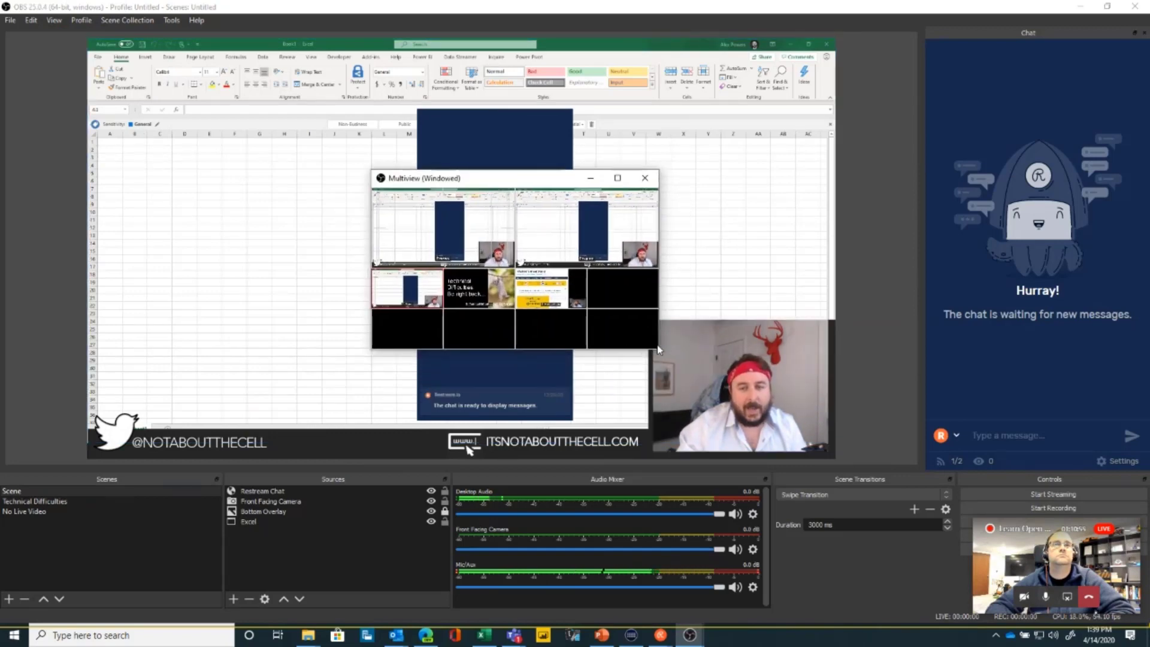
drag(660, 350, 1009, 573)
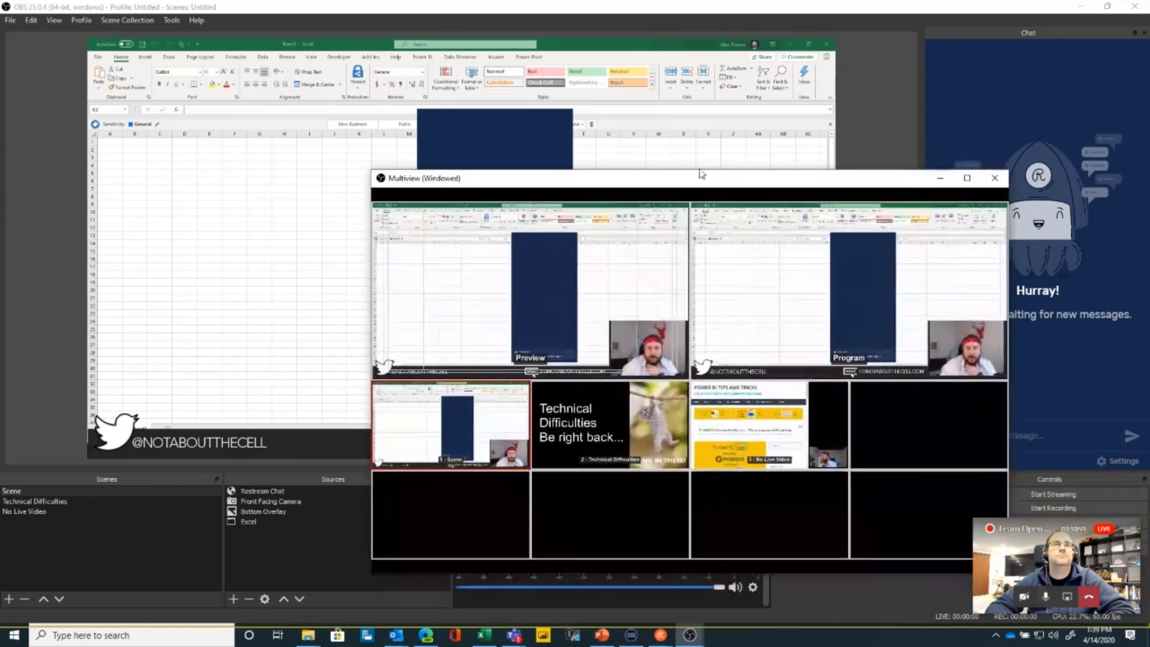
drag(700, 184, 449, 157)
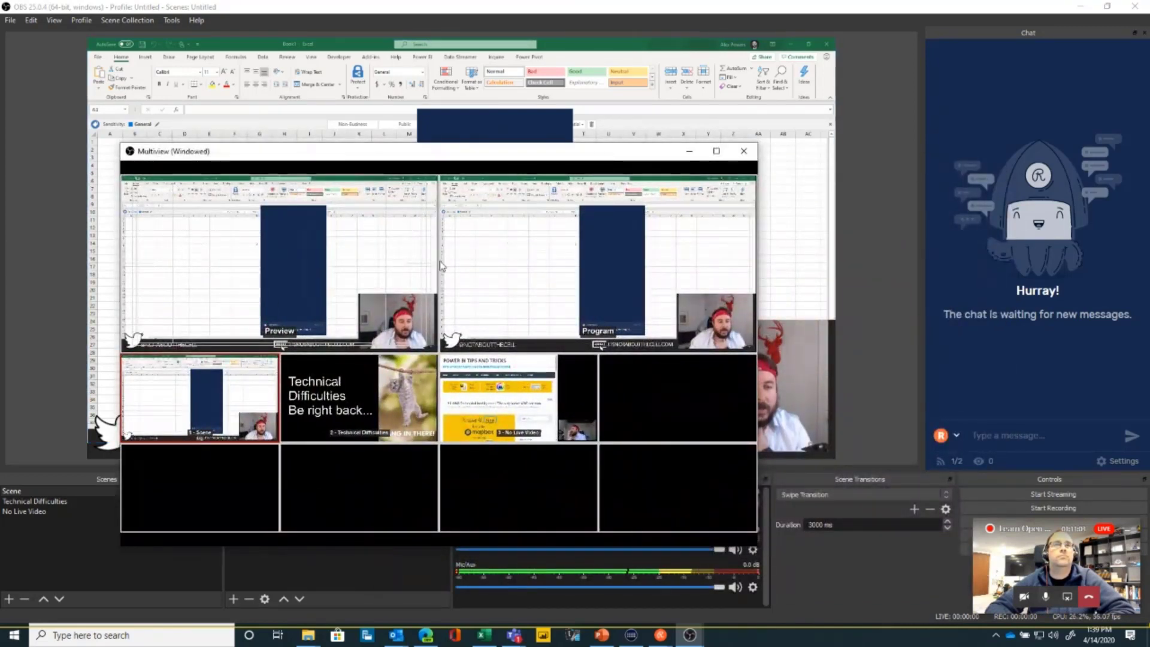
Step: Switch between the Technical Difficulties, No Live Video and Scene scenes while watching the Multiview, end on No Live Video, and close the Multiview
click(356, 414)
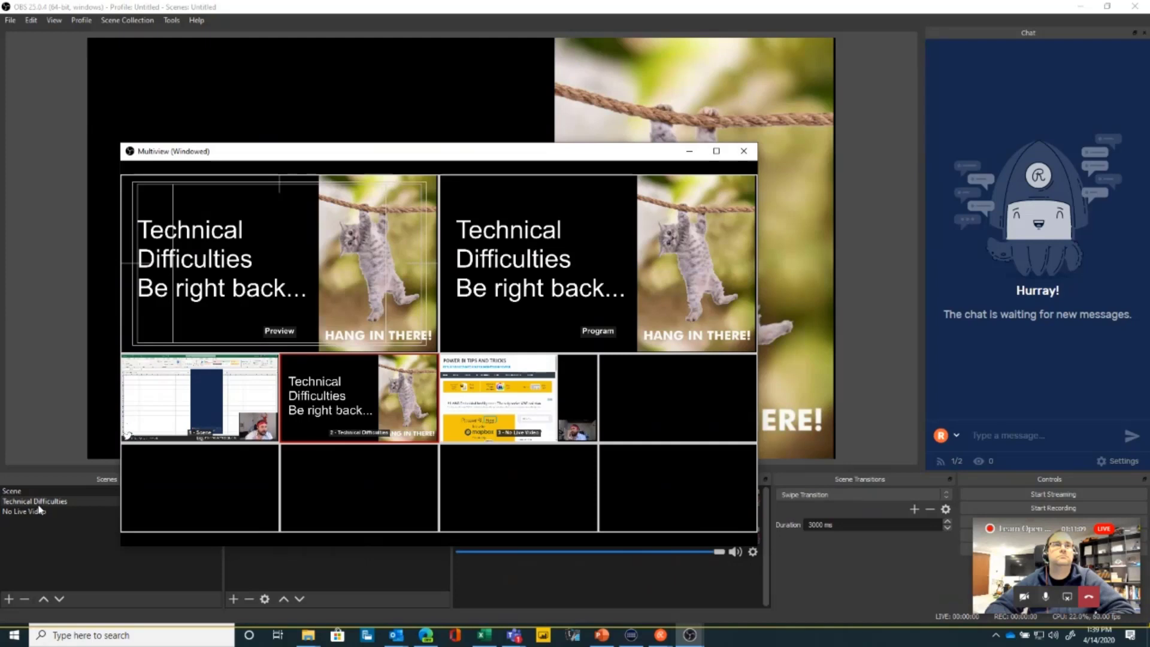
click(491, 389)
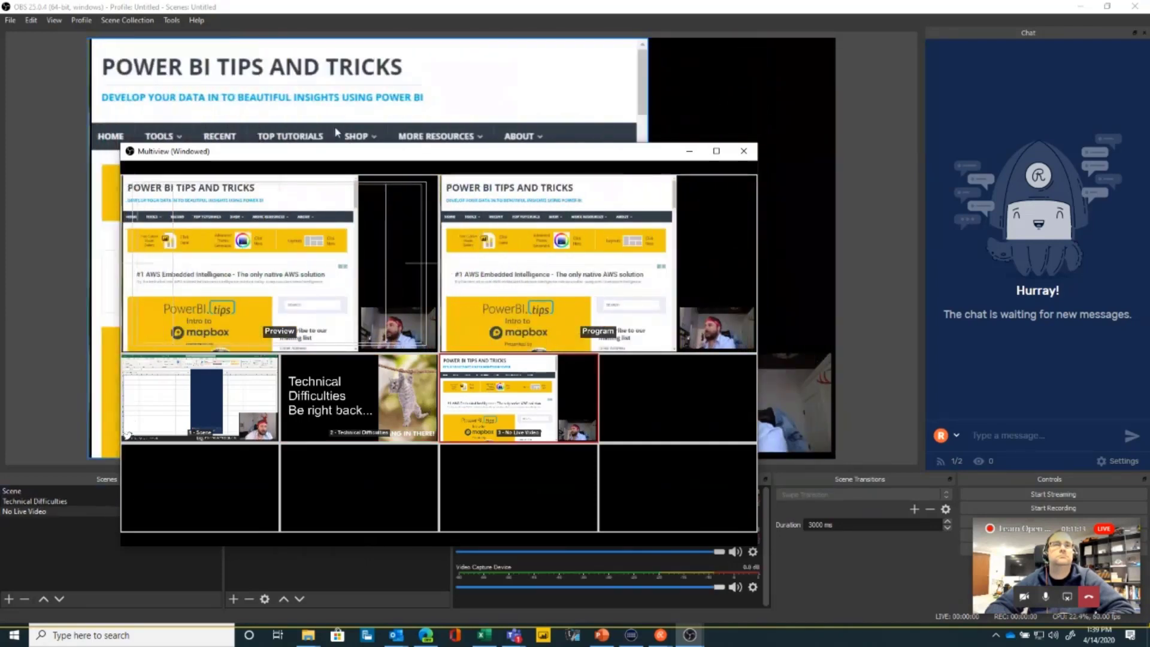
drag(271, 155, 248, 146)
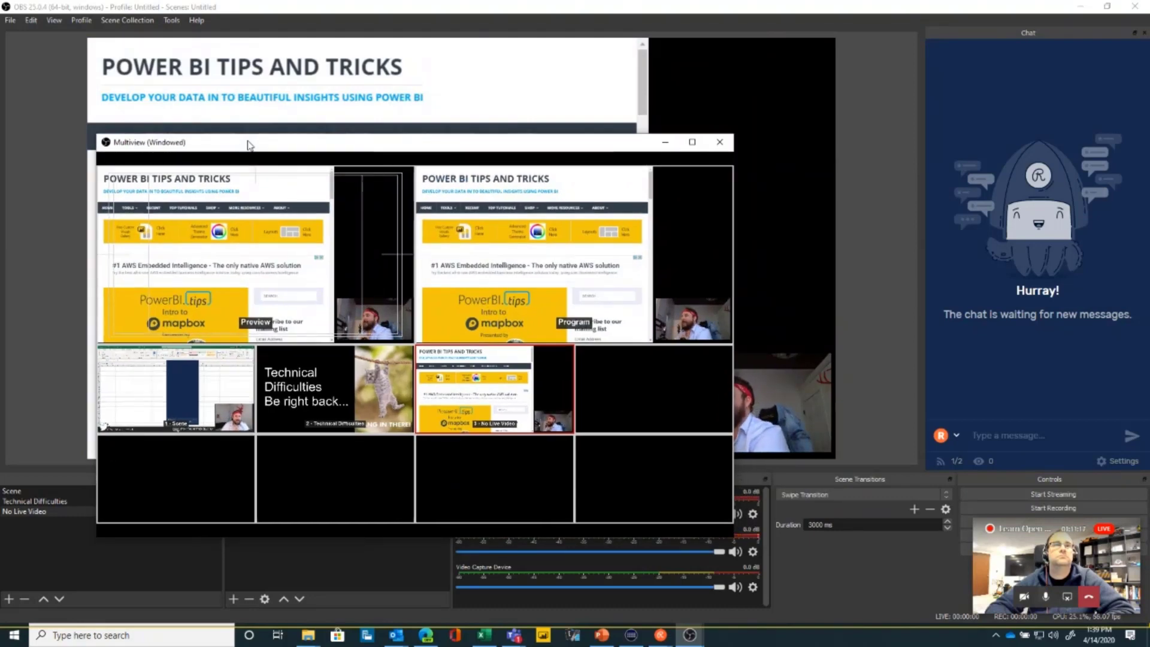
key(1)
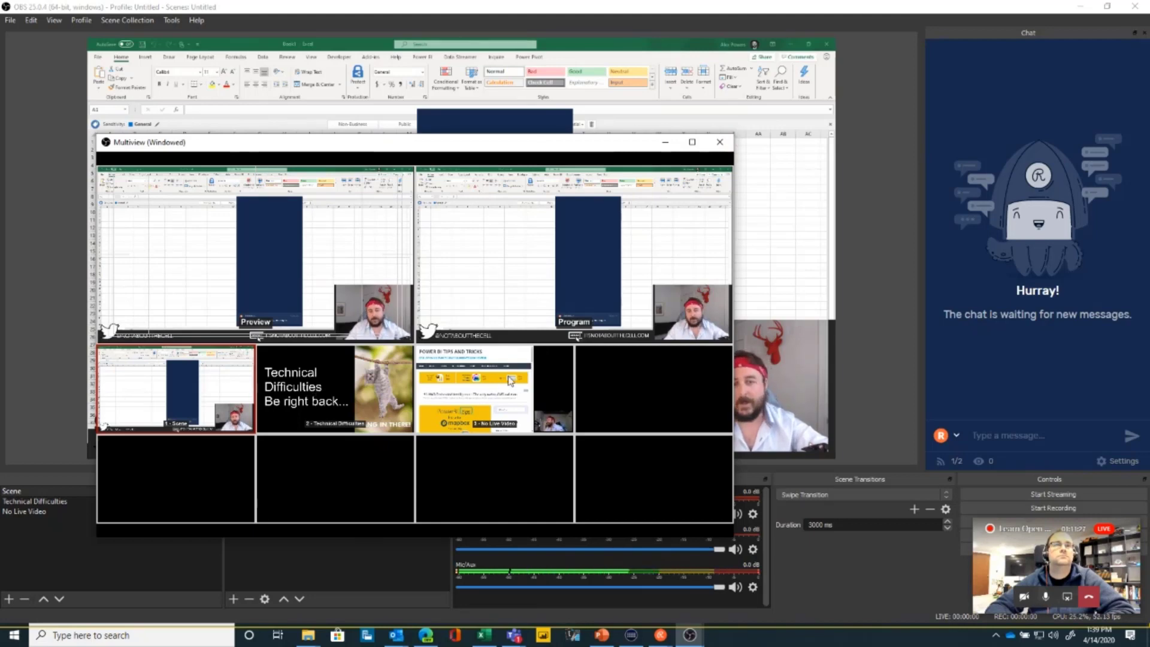
click(495, 388)
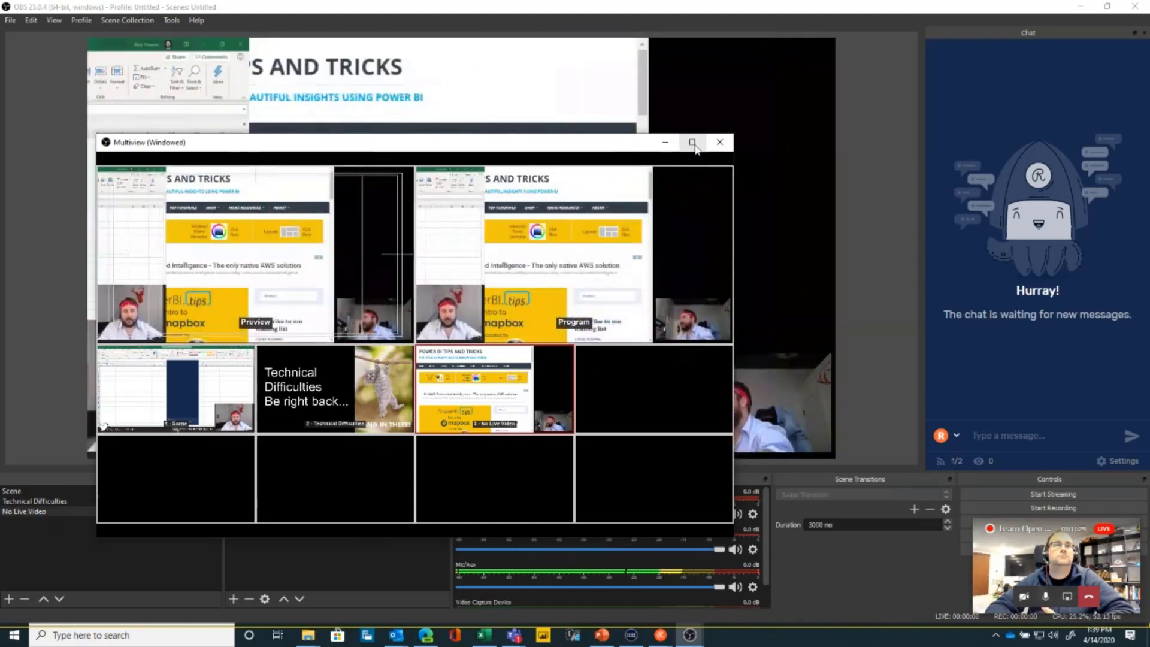
click(720, 142)
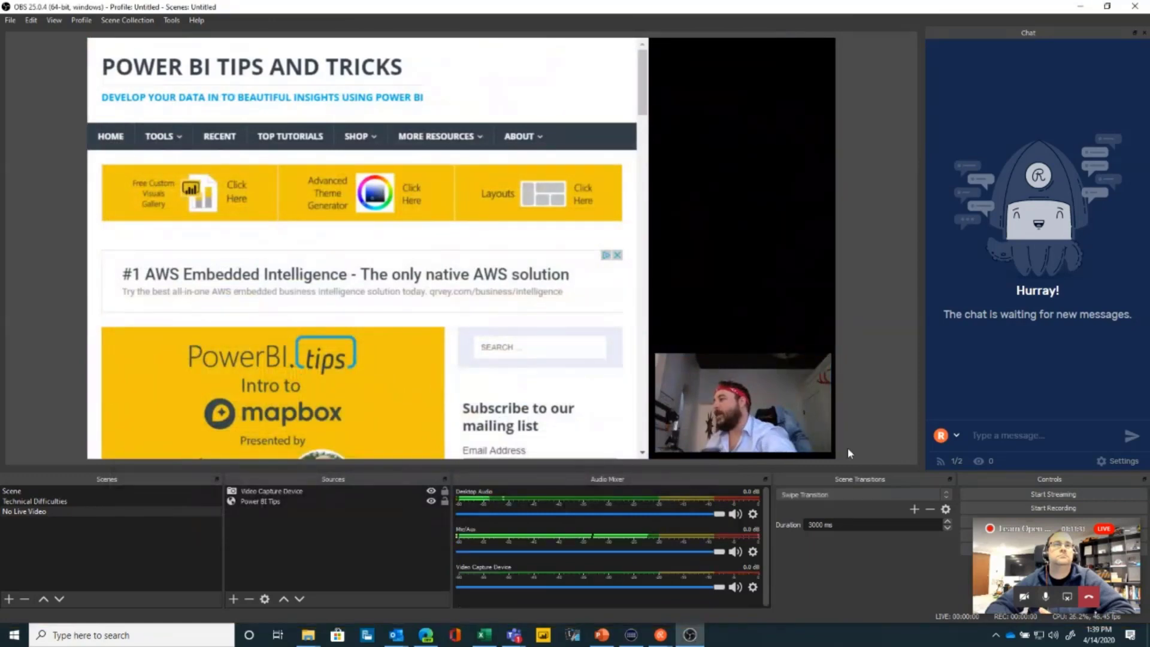
Step: Set the scene transition to Cut and test it by switching to Scene and Technical Difficulties
click(806, 495)
click(816, 506)
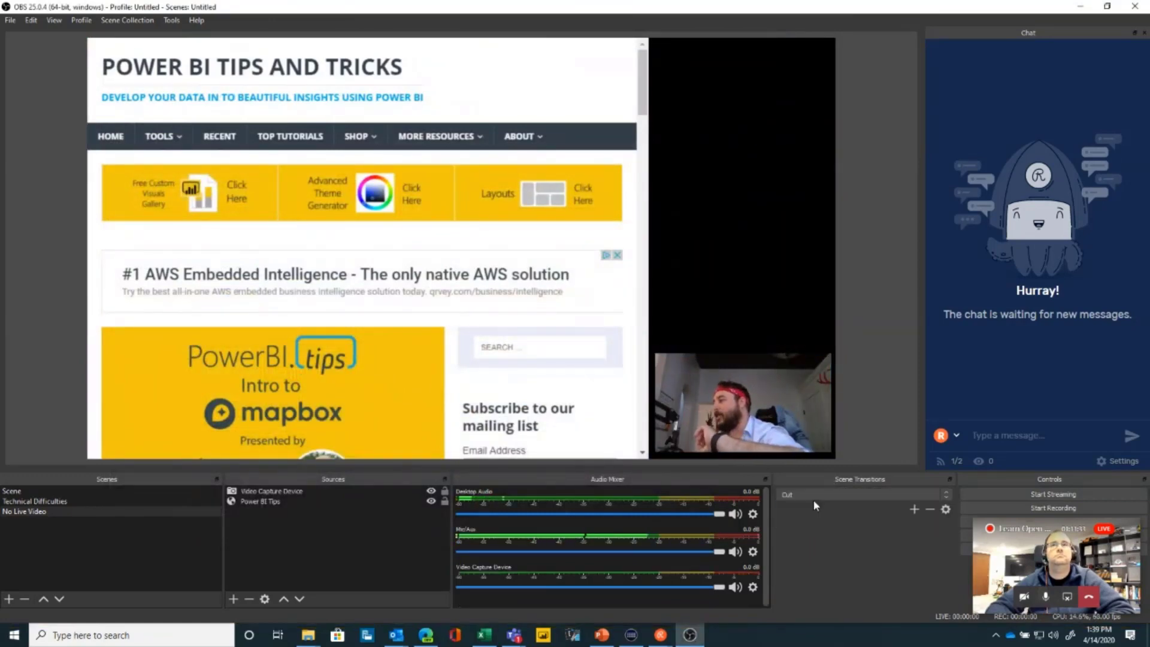
click(85, 490)
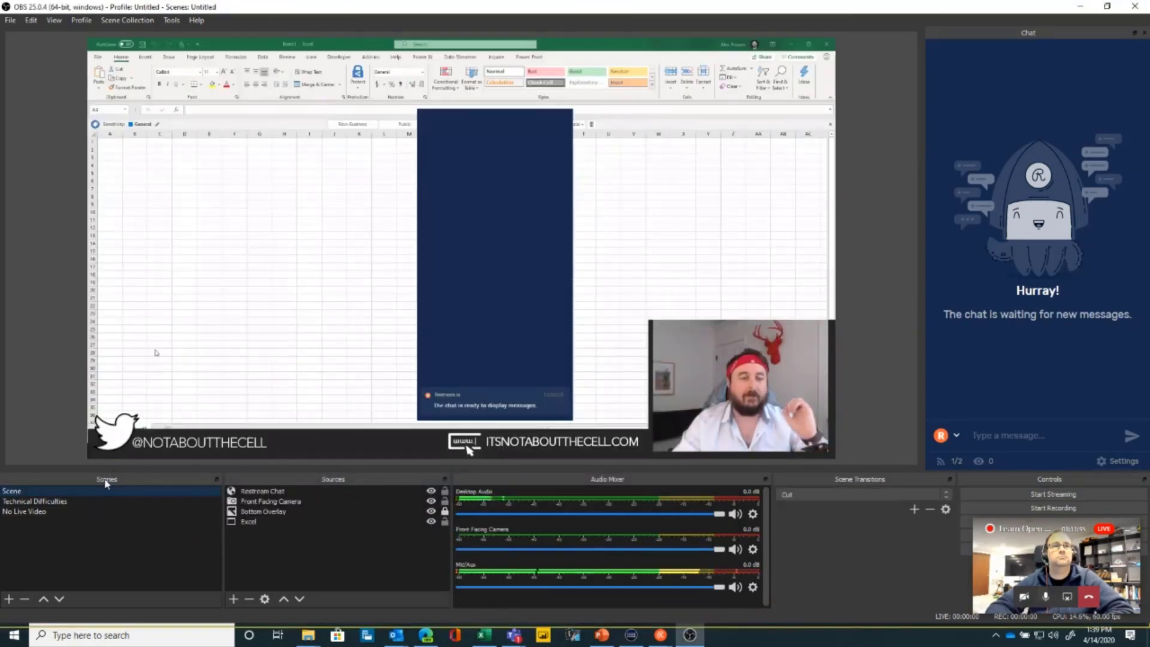
click(78, 500)
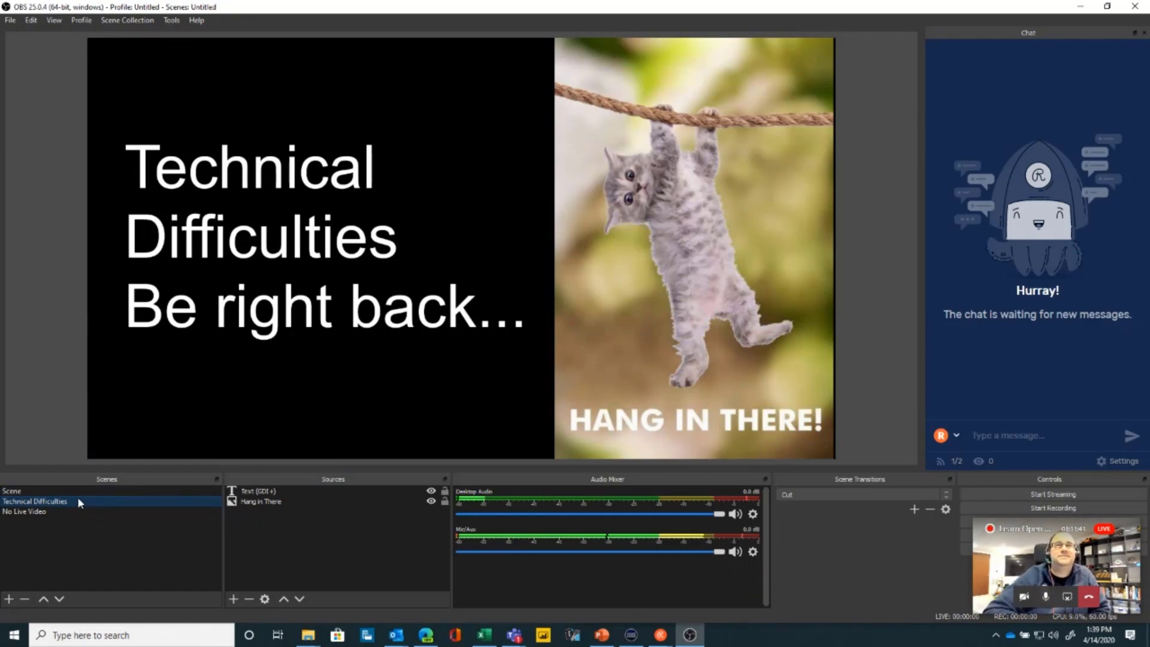
Step: Open the stream settings and examine the available streaming services, keeping Restream.io - FTL selected
click(11, 21)
click(26, 70)
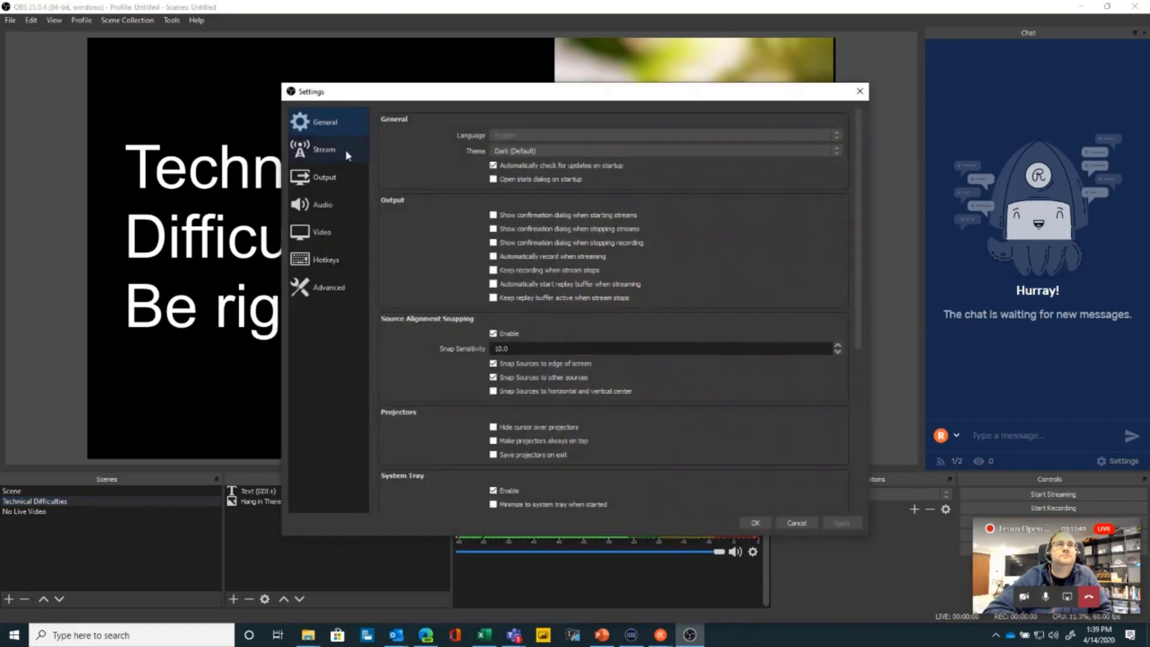
click(345, 149)
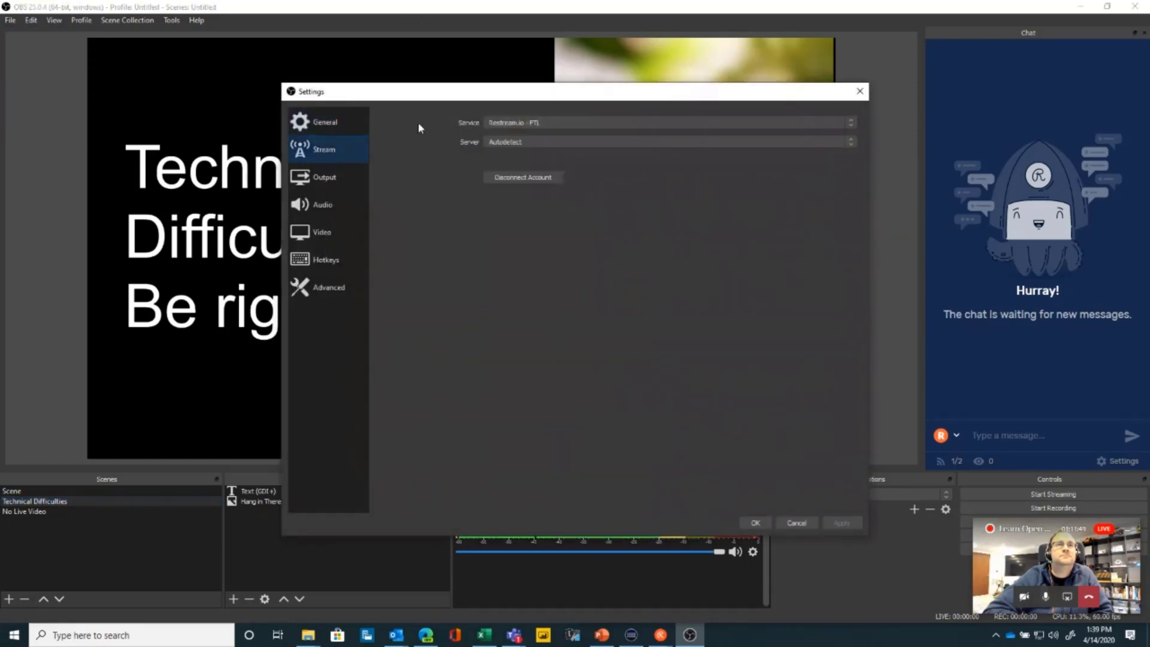
click(541, 123)
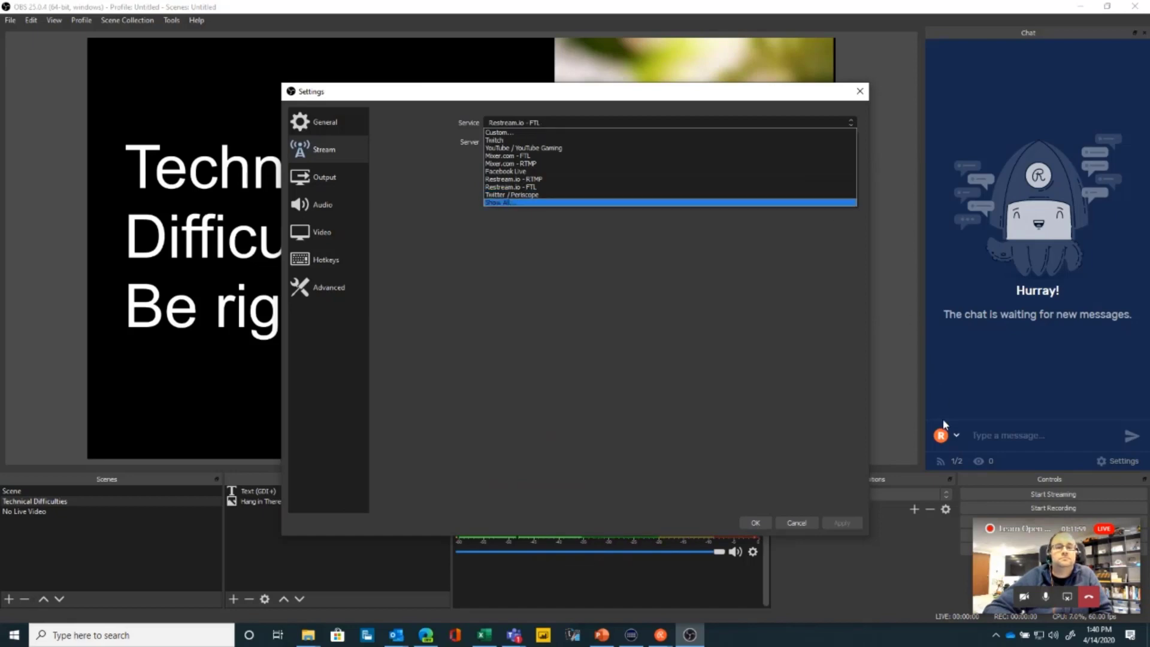
click(957, 436)
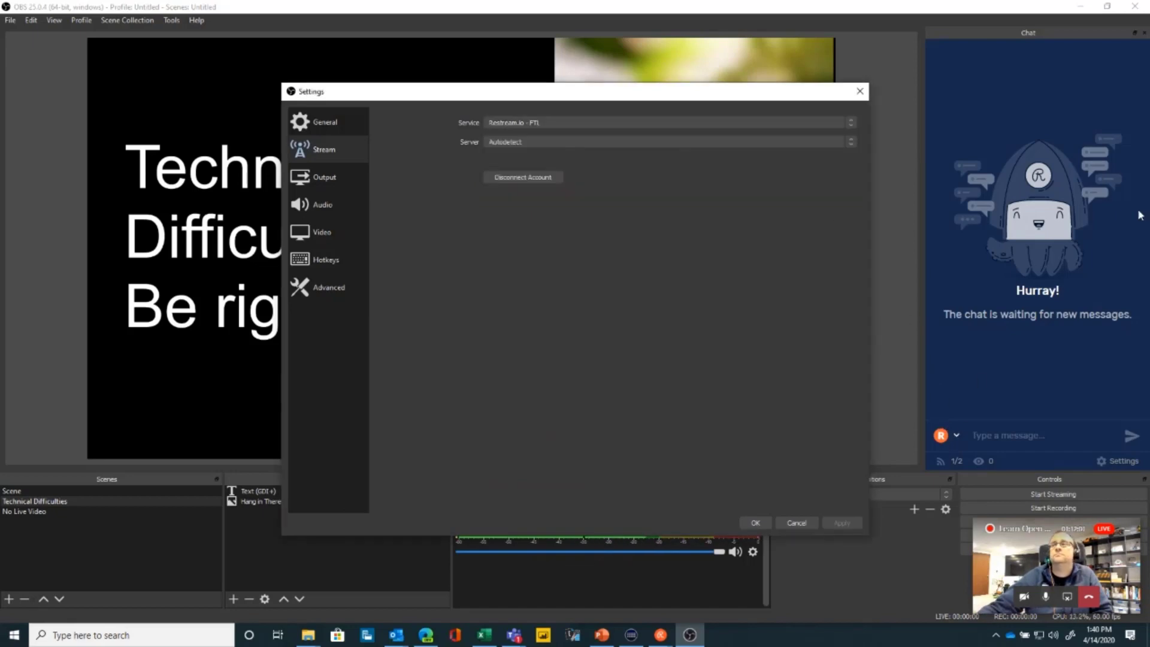
Step: Try the Twitch and YouTube / YouTube Gaming services in the stream settings, and discard the changes
click(806, 122)
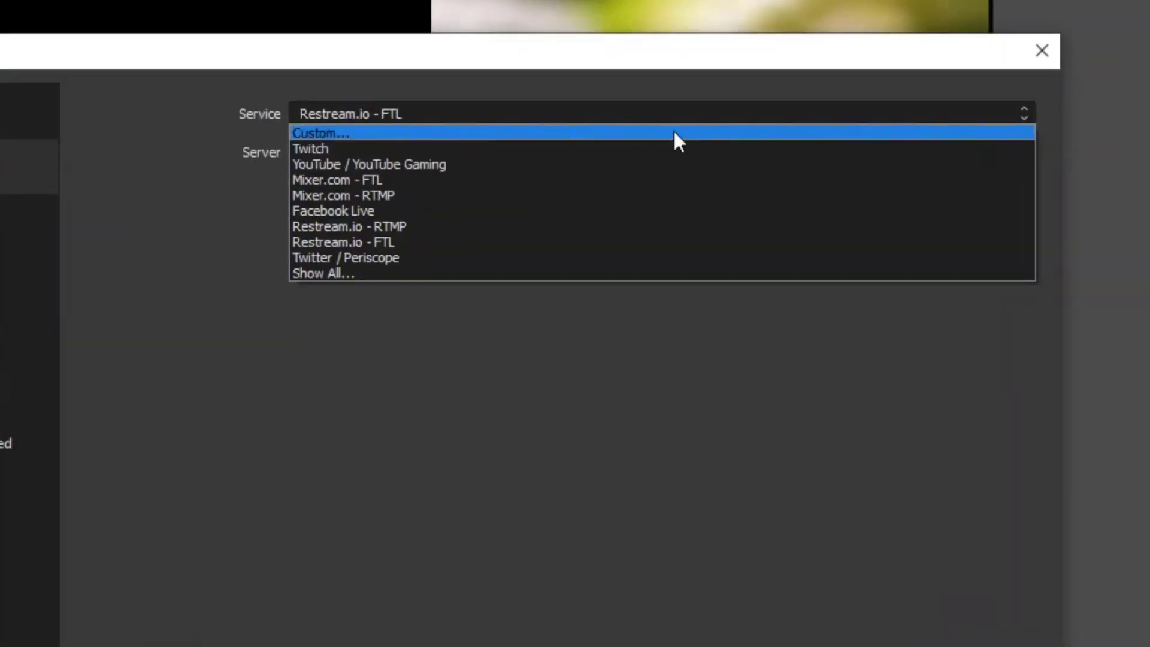
click(626, 154)
click(567, 117)
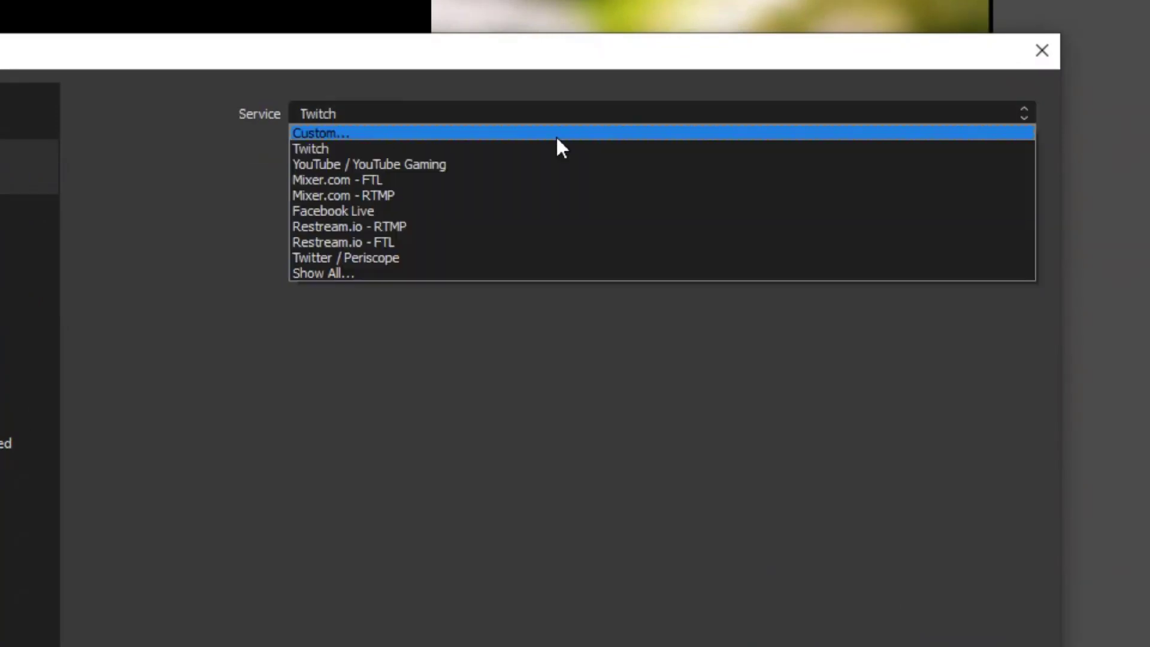
click(543, 162)
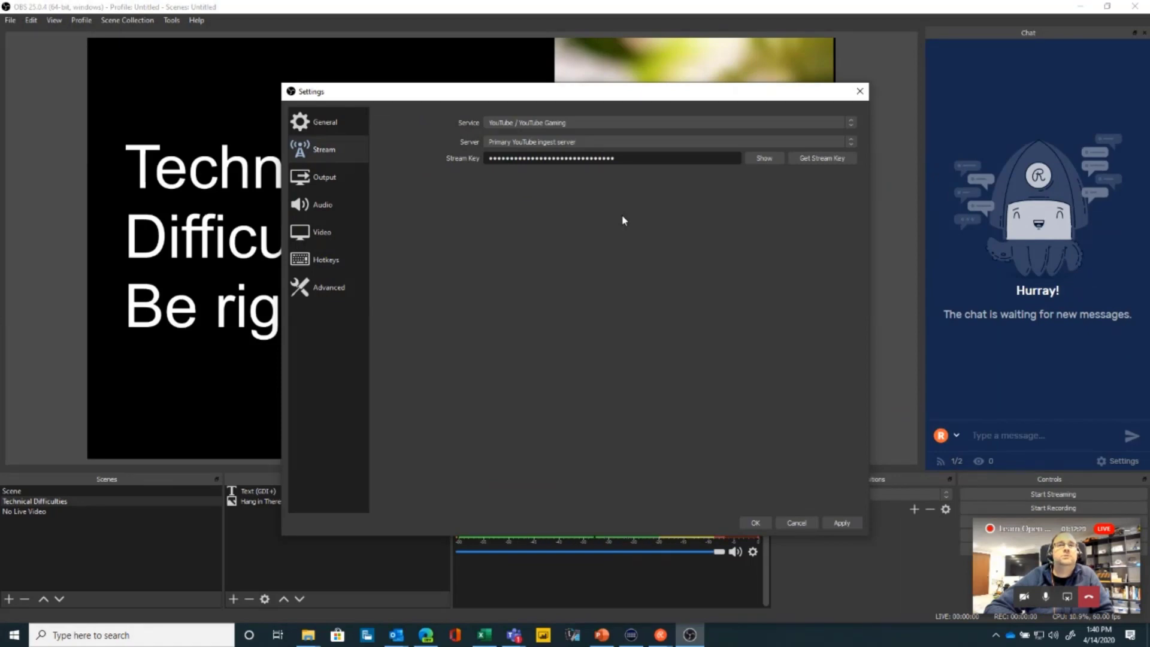
click(797, 524)
Step: Switch to the Scene scene and shift the front-facing camera slightly to the right on the canvas
click(150, 490)
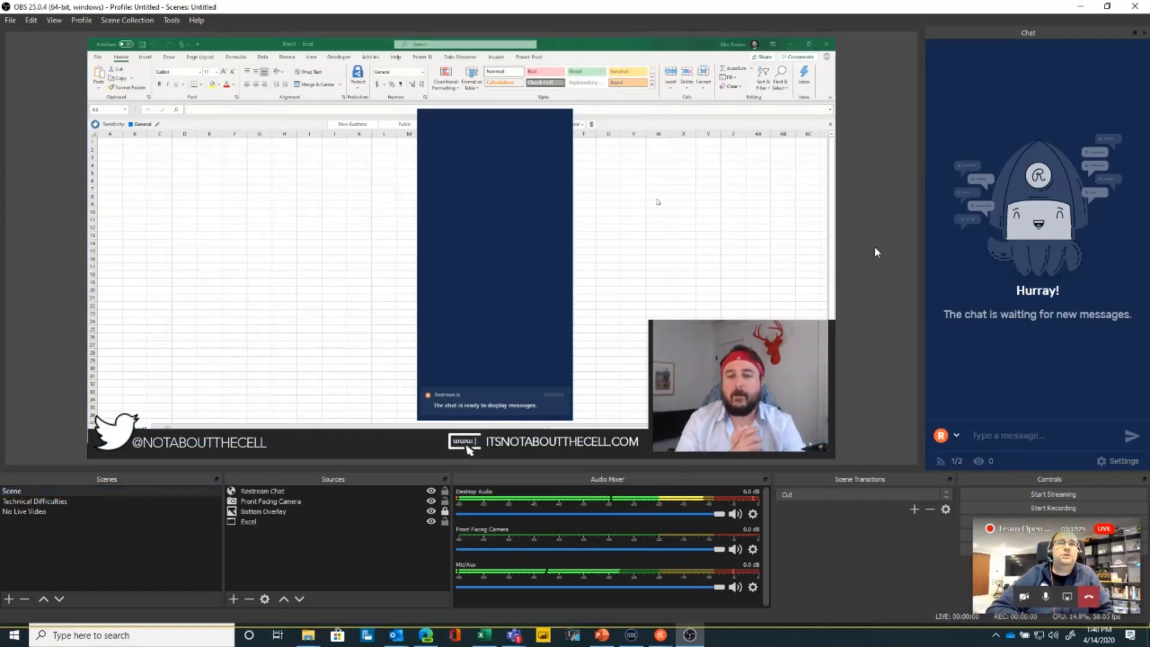
click(783, 437)
right_click(768, 446)
drag(768, 446, 779, 447)
Step: Open the Front Facing Camera properties, move the dialog higher, and examine its capture, audio and video configuration options
right_click(778, 449)
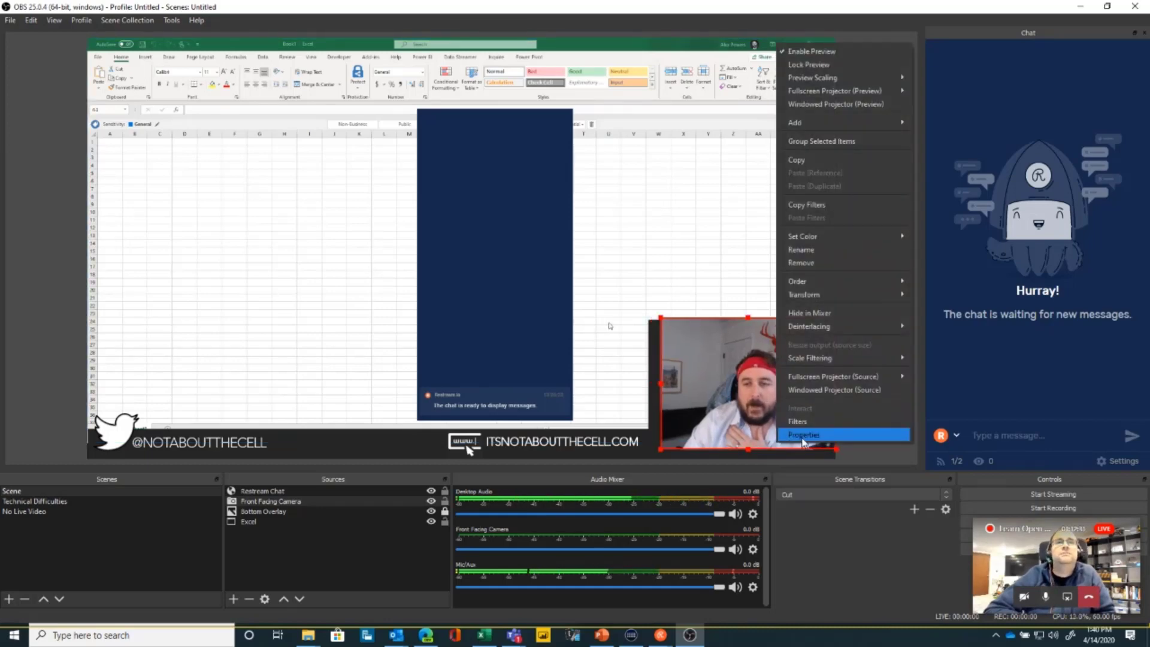
click(808, 435)
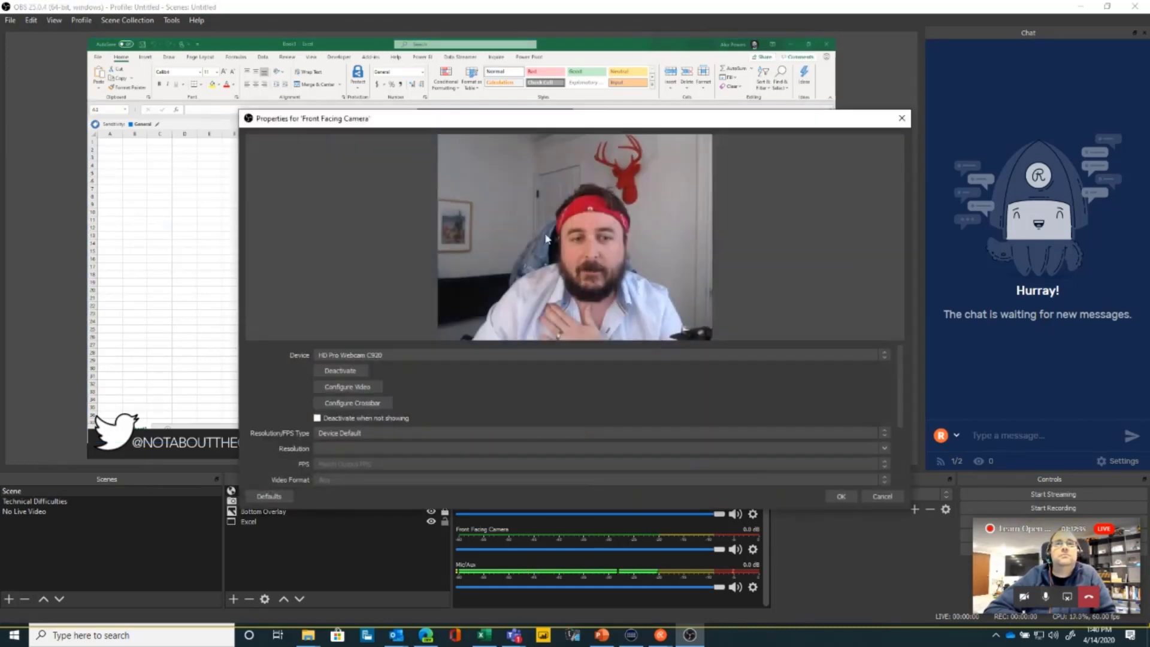
drag(546, 118, 537, 73)
scroll(547, 362, down, 2)
key(ctrl+4)
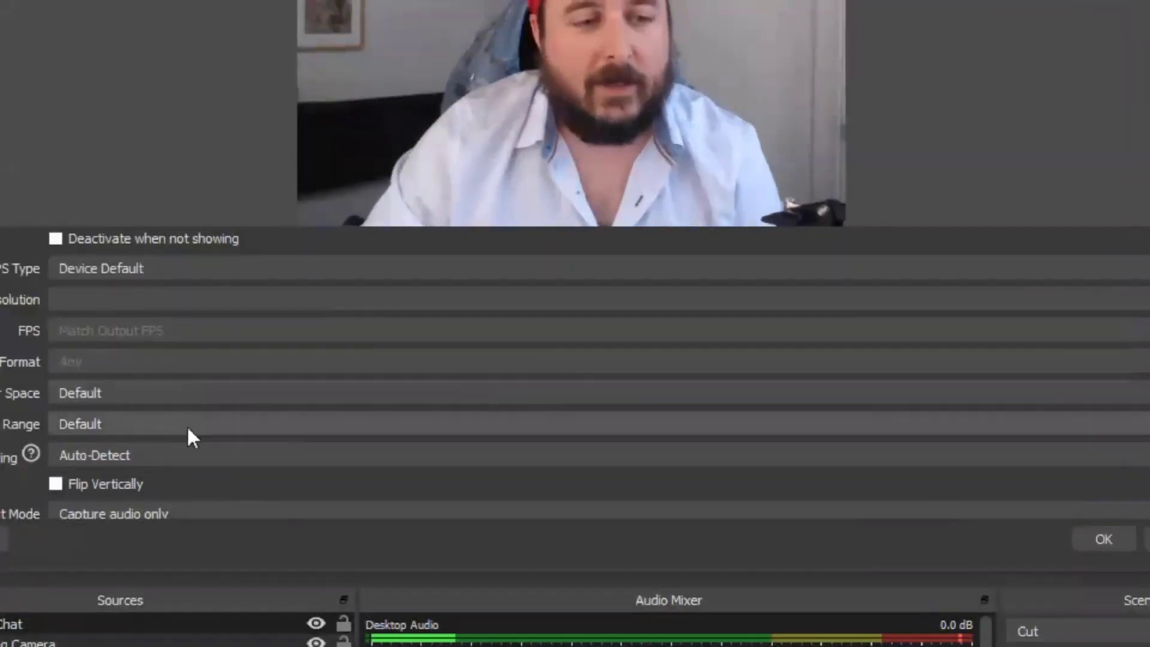
scroll(292, 464, down, 1)
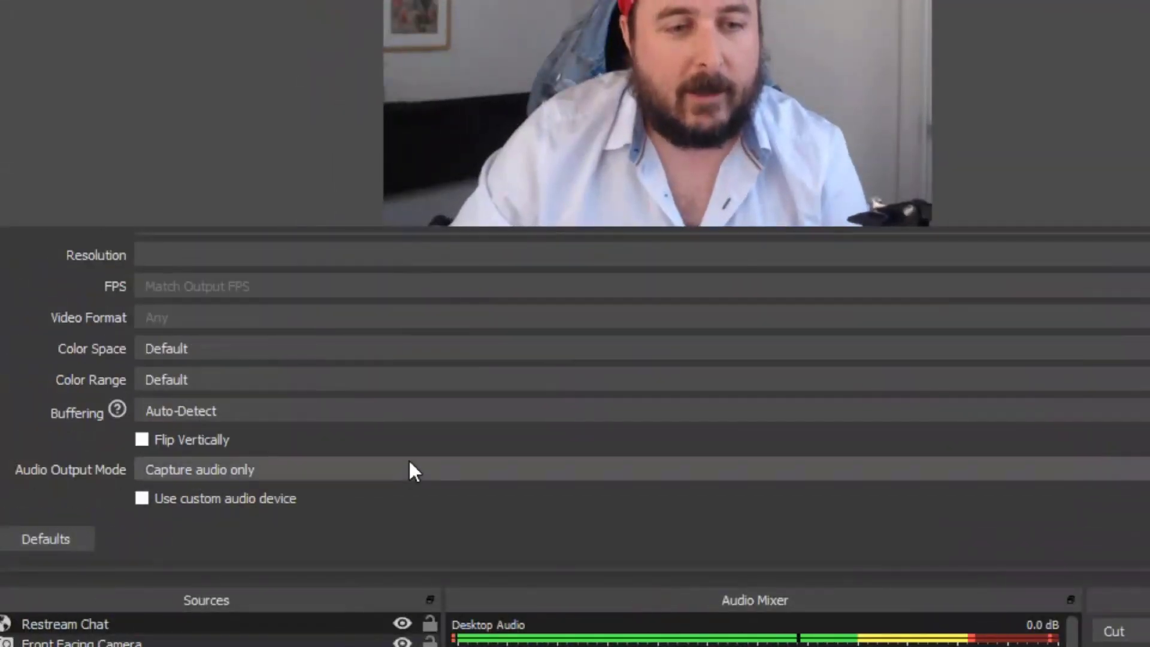
scroll(414, 464, up, 3)
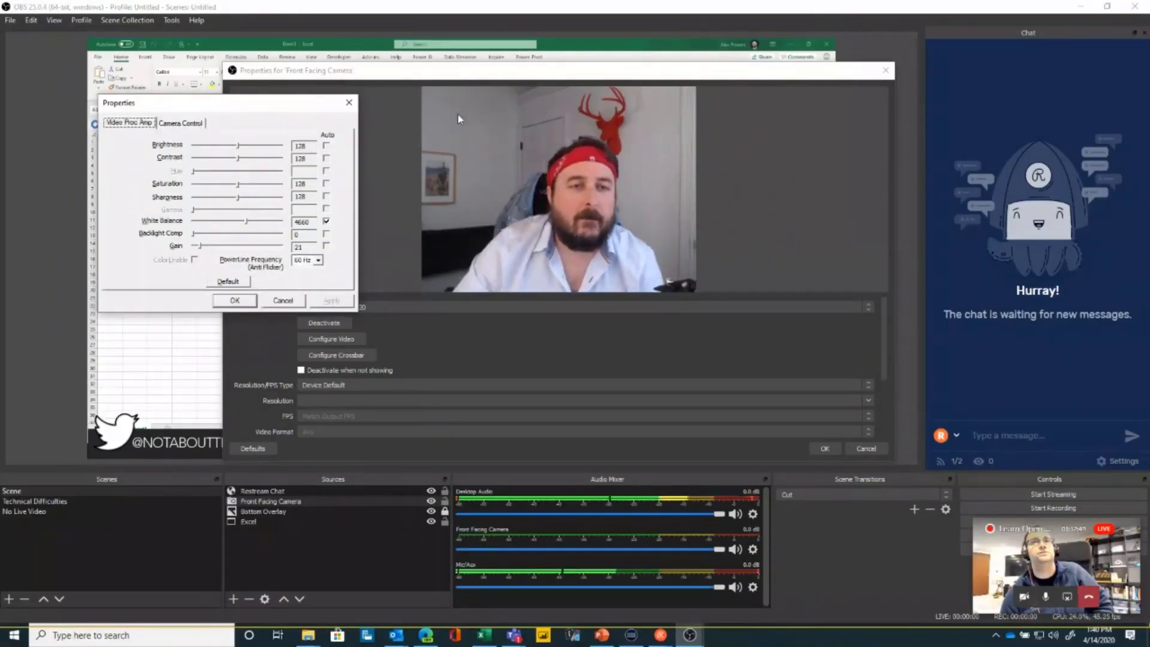
click(349, 102)
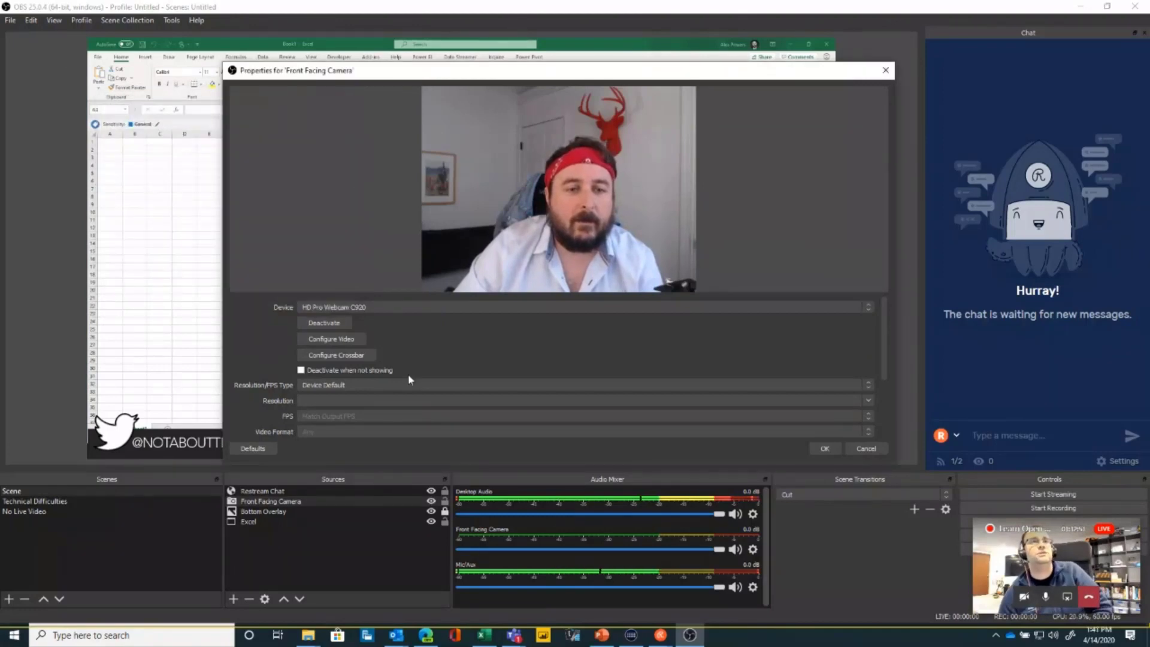
Step: Check the camera's video configuration again, look over its flip and audio output options, and close the properties unchanged
click(359, 340)
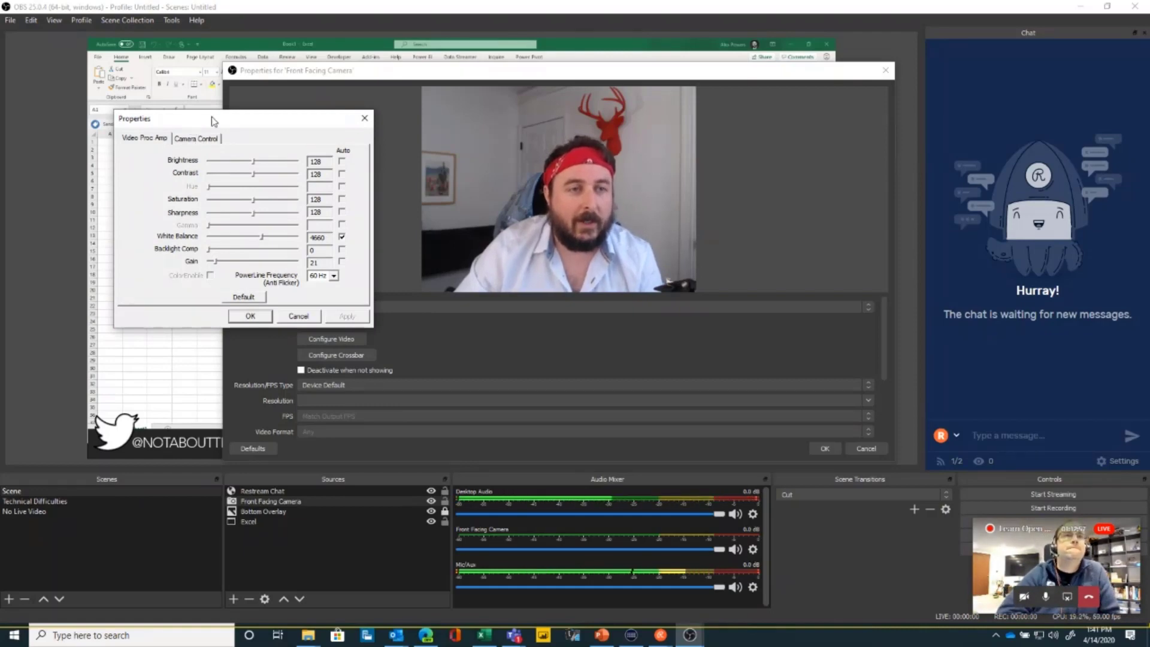
drag(212, 121, 250, 128)
click(404, 128)
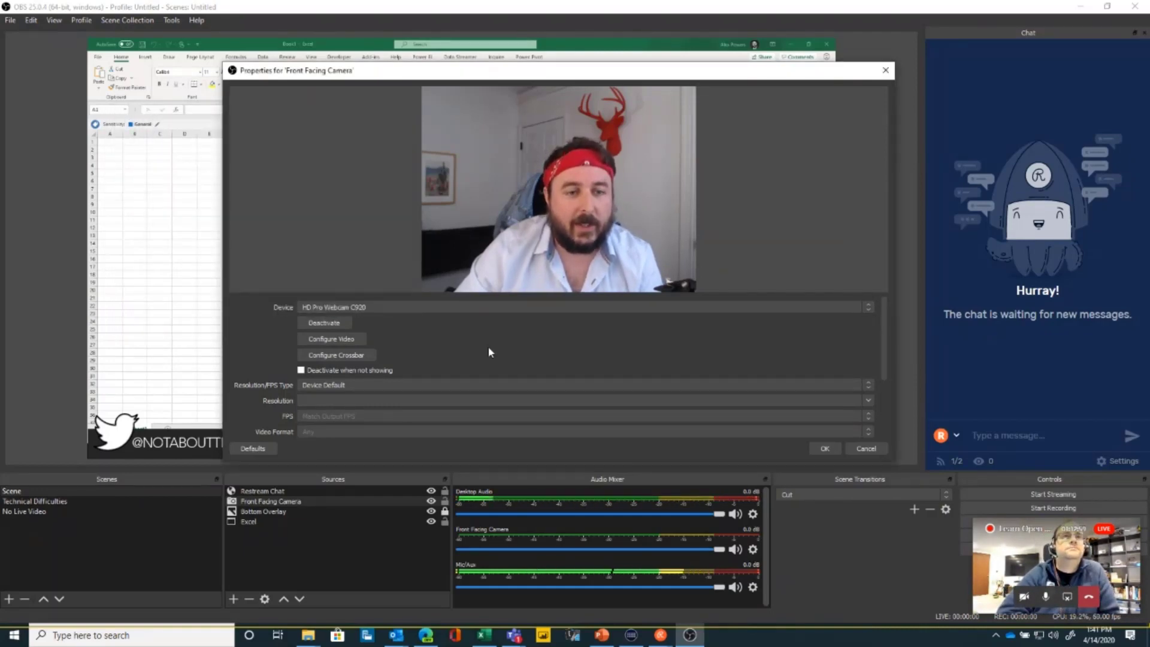
scroll(471, 353, down, 2)
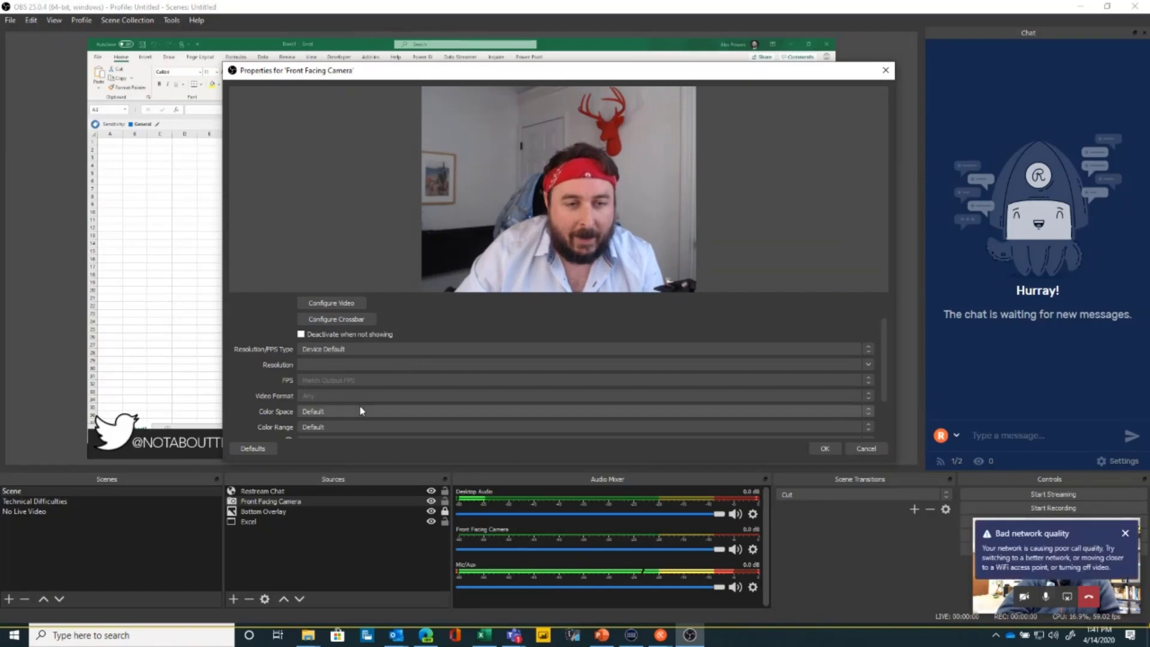
scroll(361, 411, down, 3)
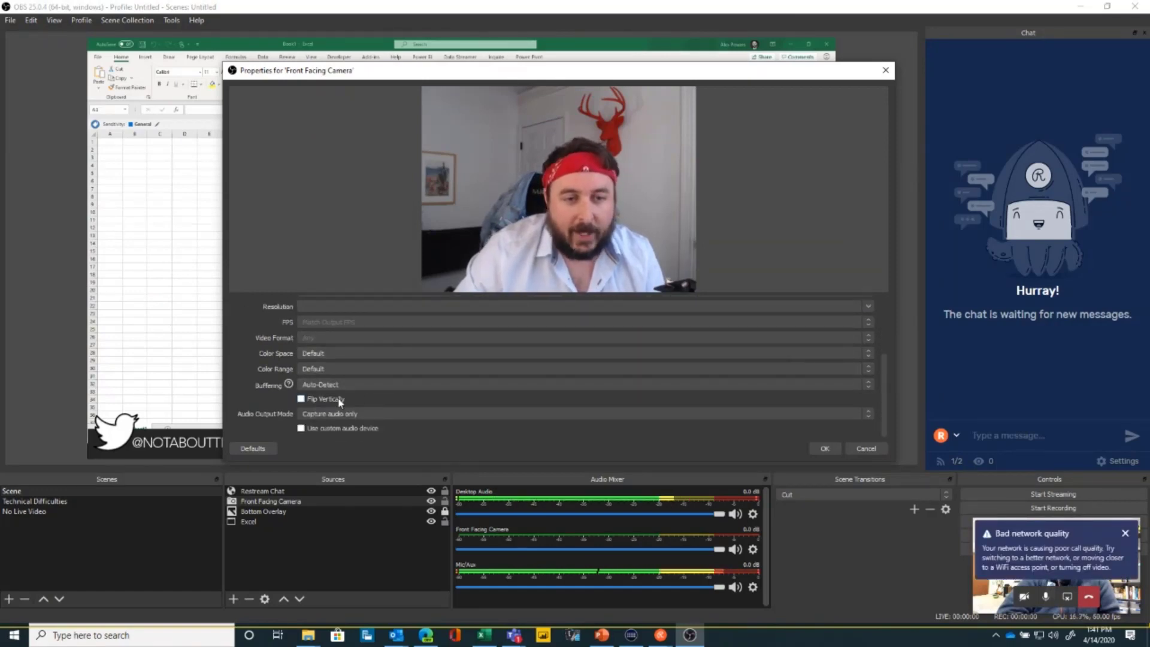
click(886, 70)
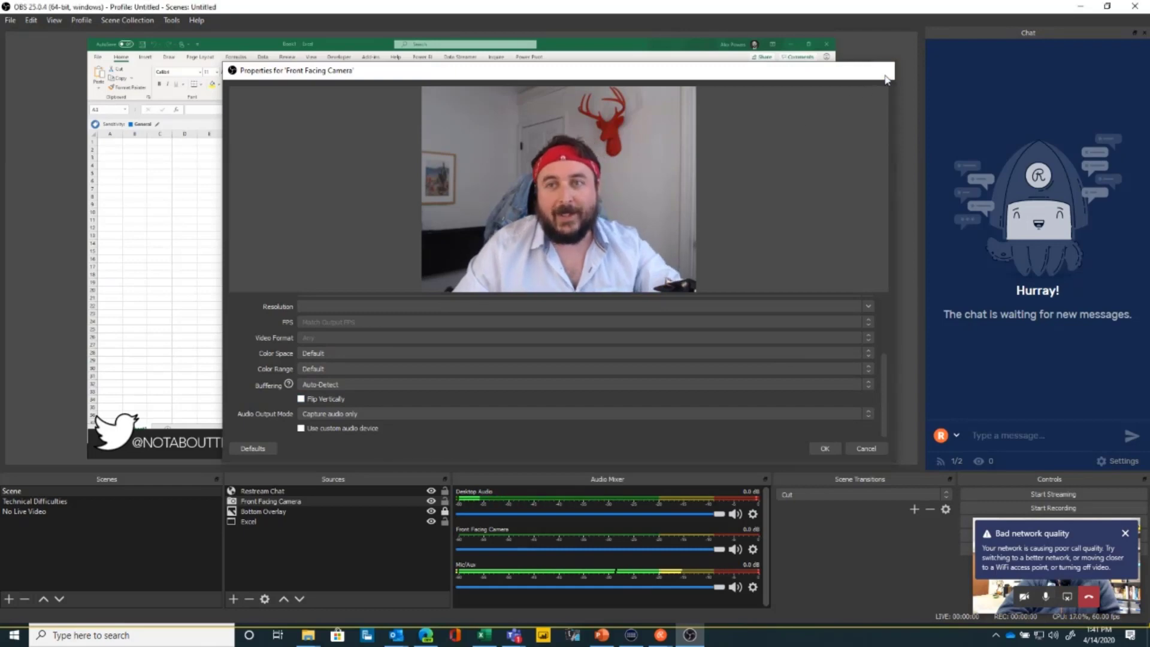
click(728, 406)
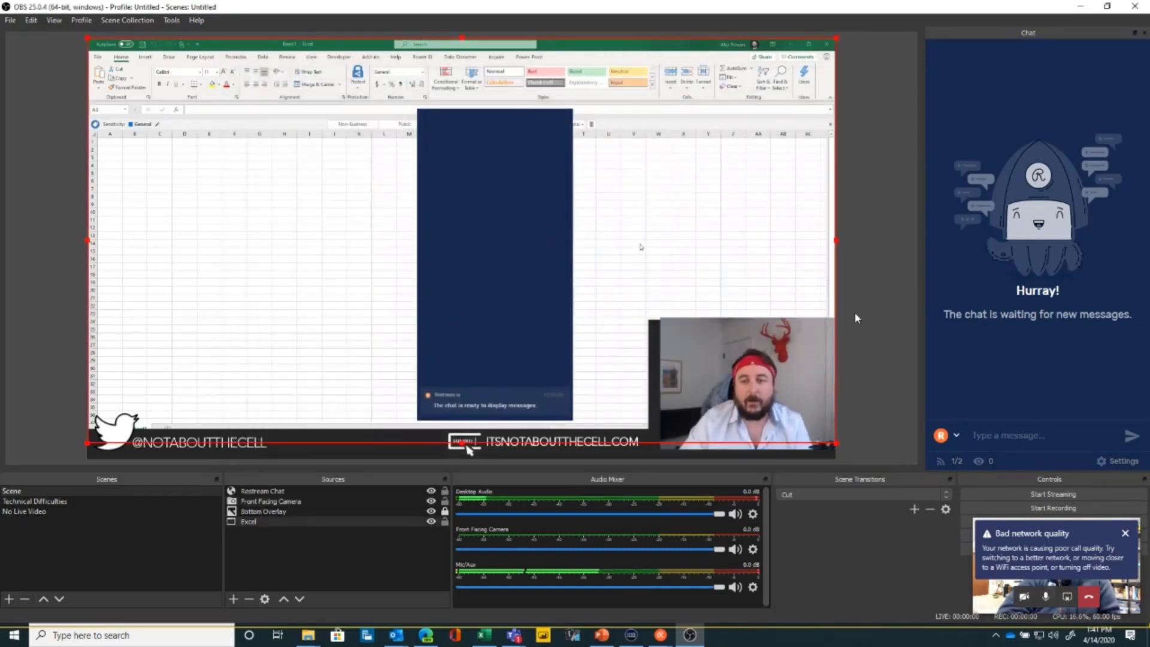
click(800, 446)
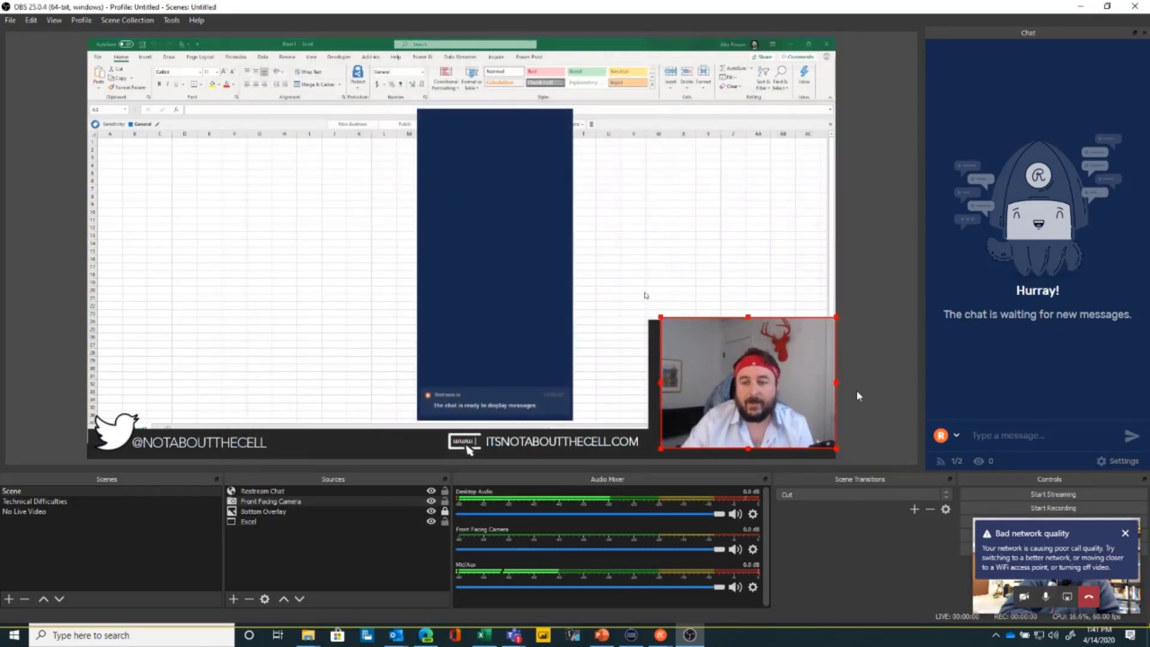
click(860, 340)
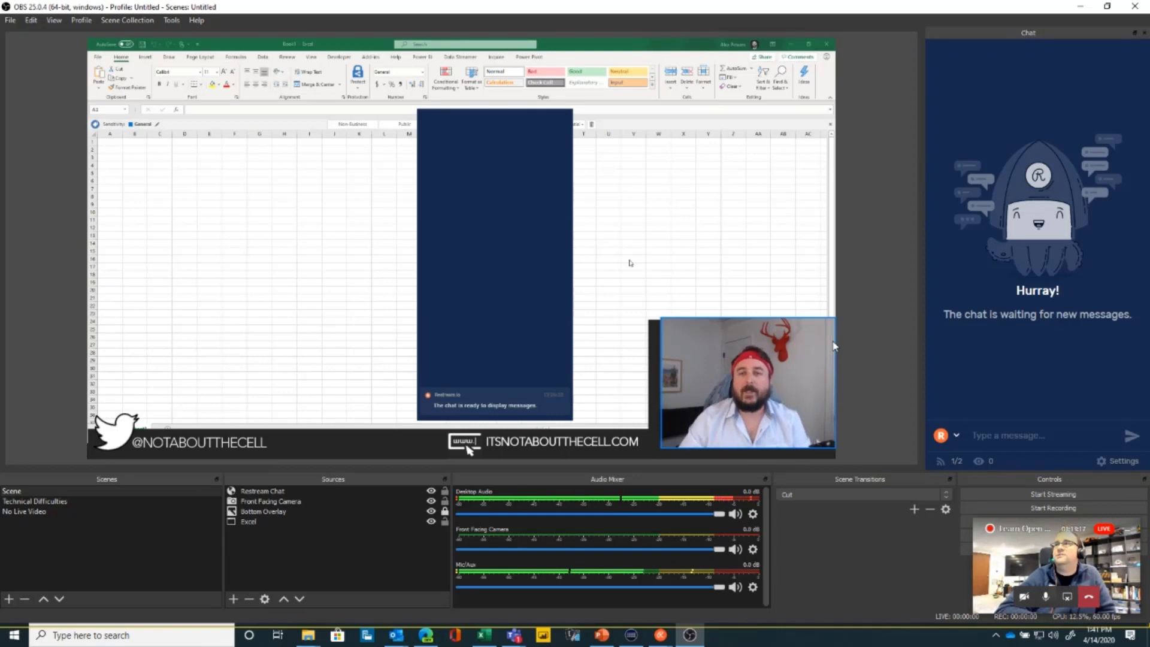
Step: Stop presenting the screen in the live event
mouse_move(718, 5)
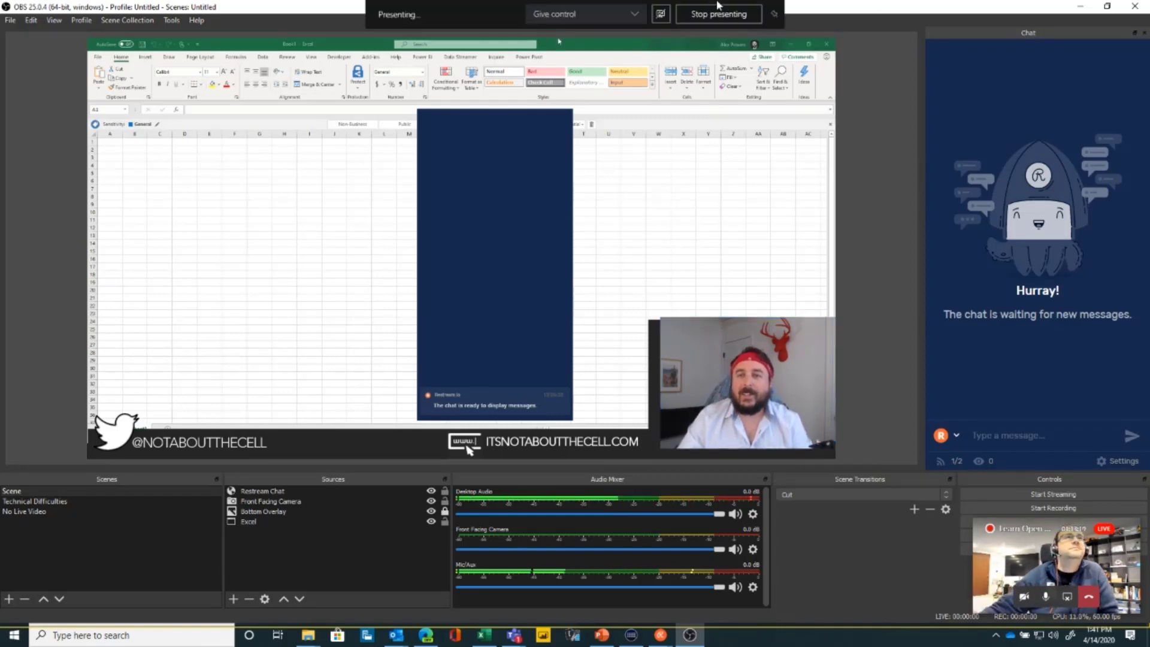
click(692, 18)
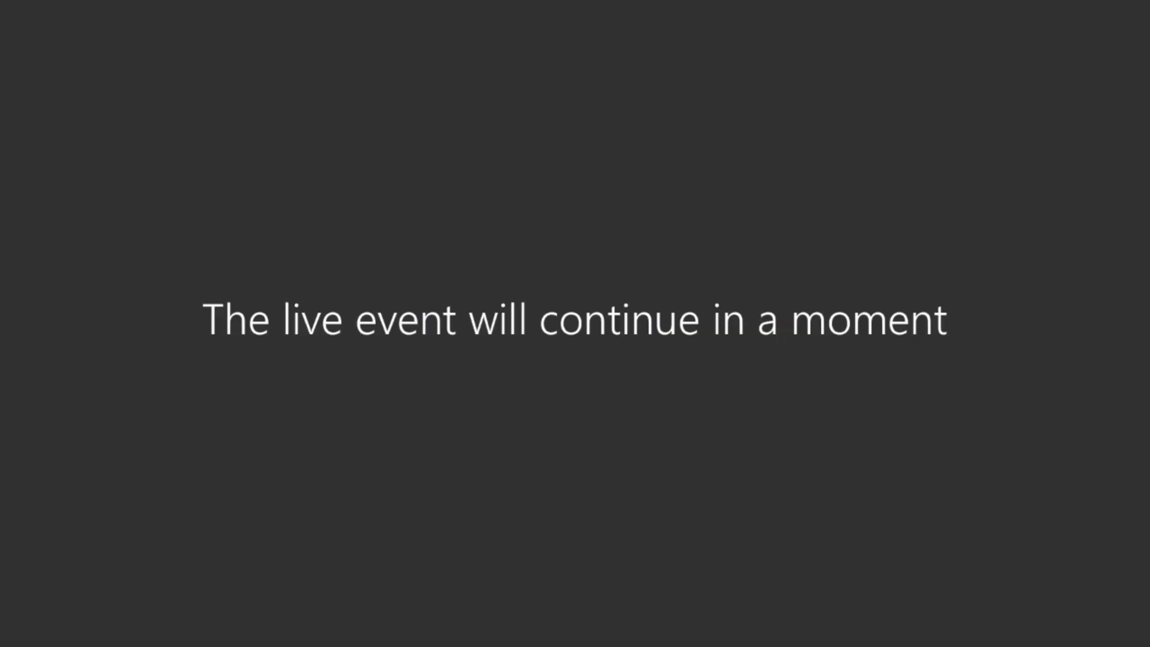